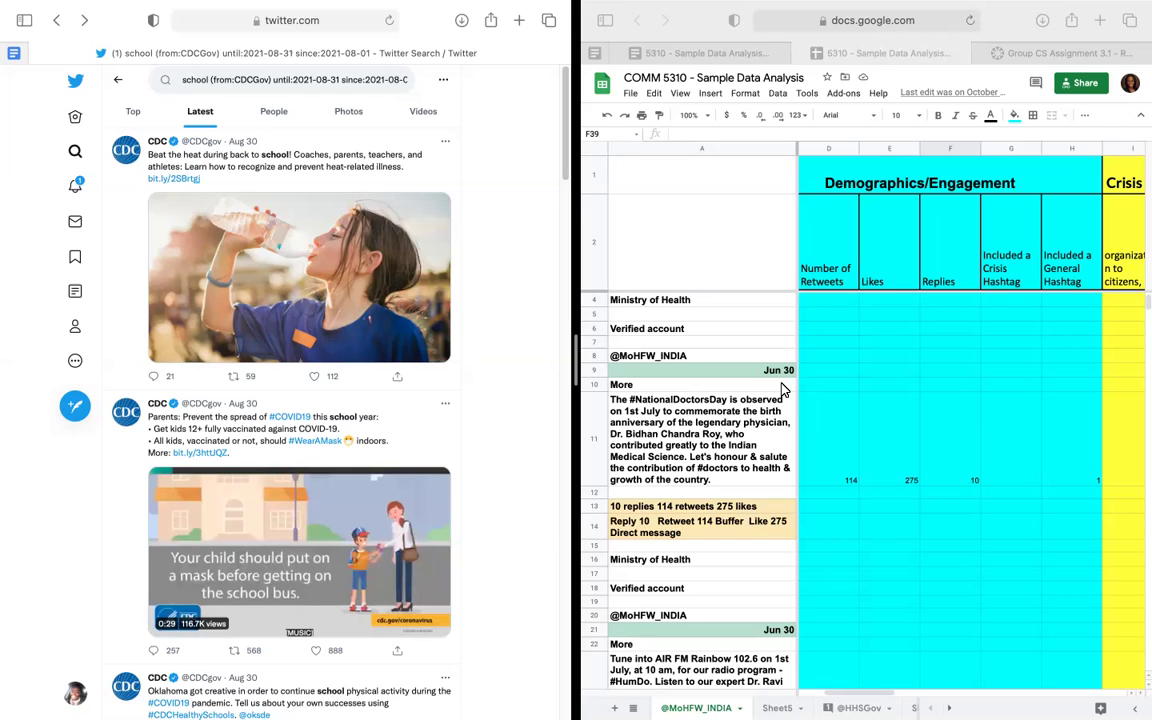
pyautogui.click(703, 362)
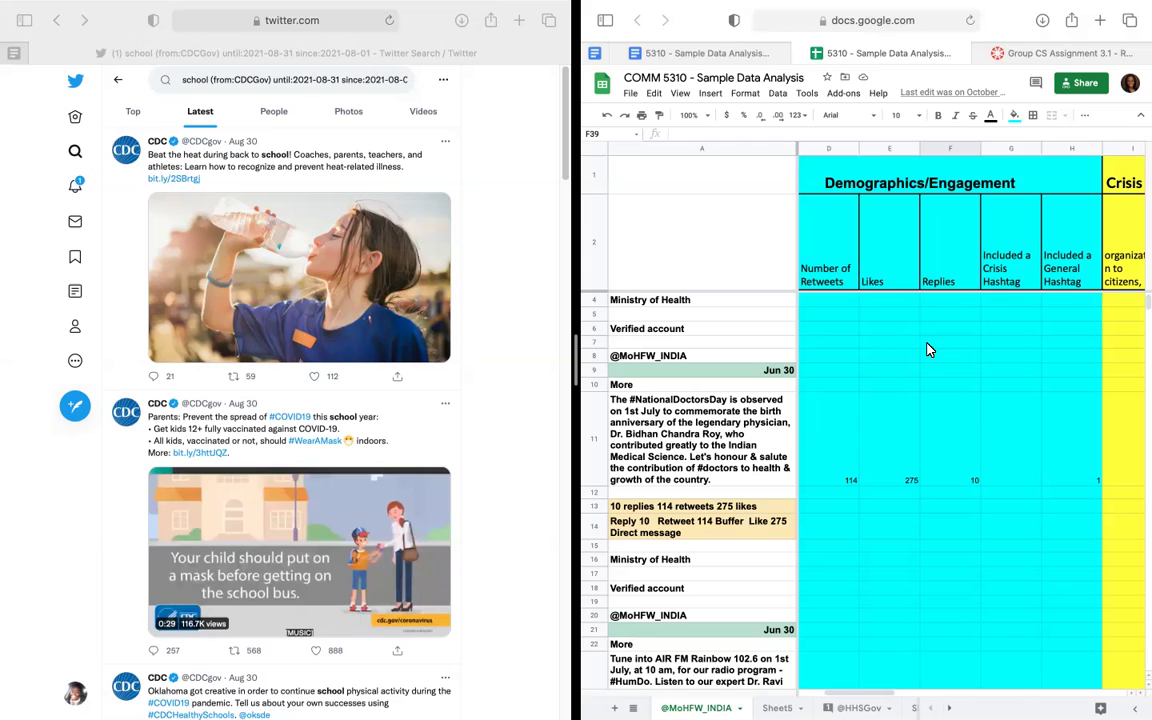
pyautogui.click(725, 357)
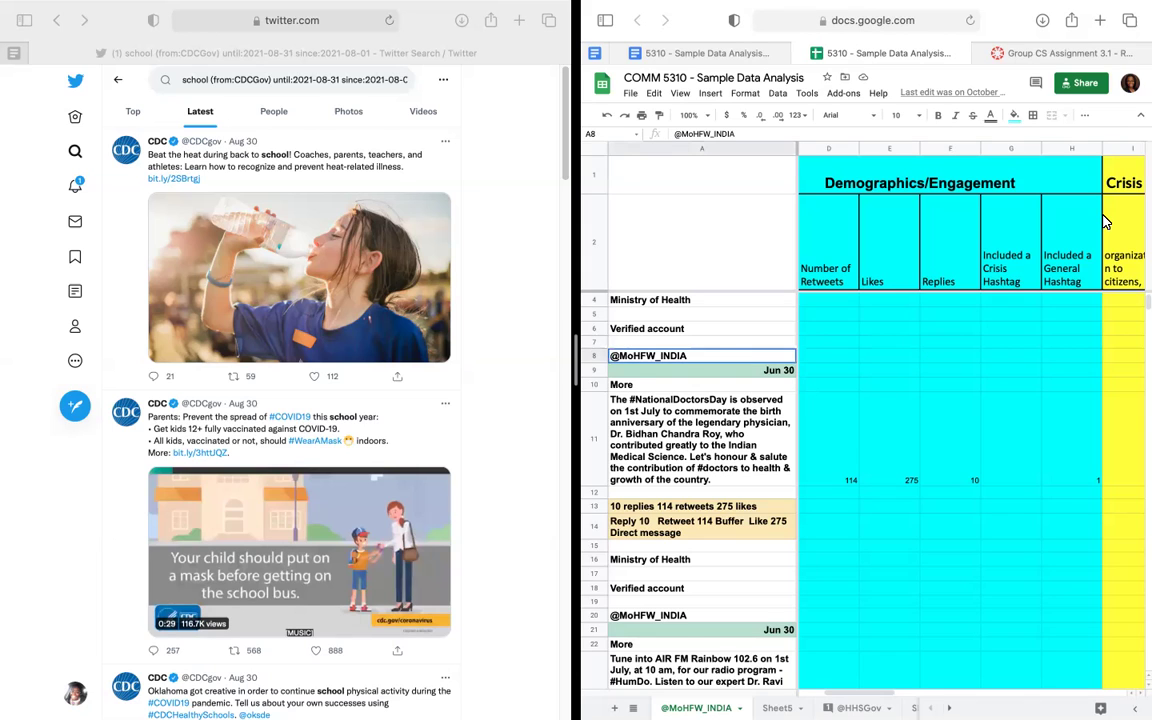
pyautogui.scroll(-2, 908, 301)
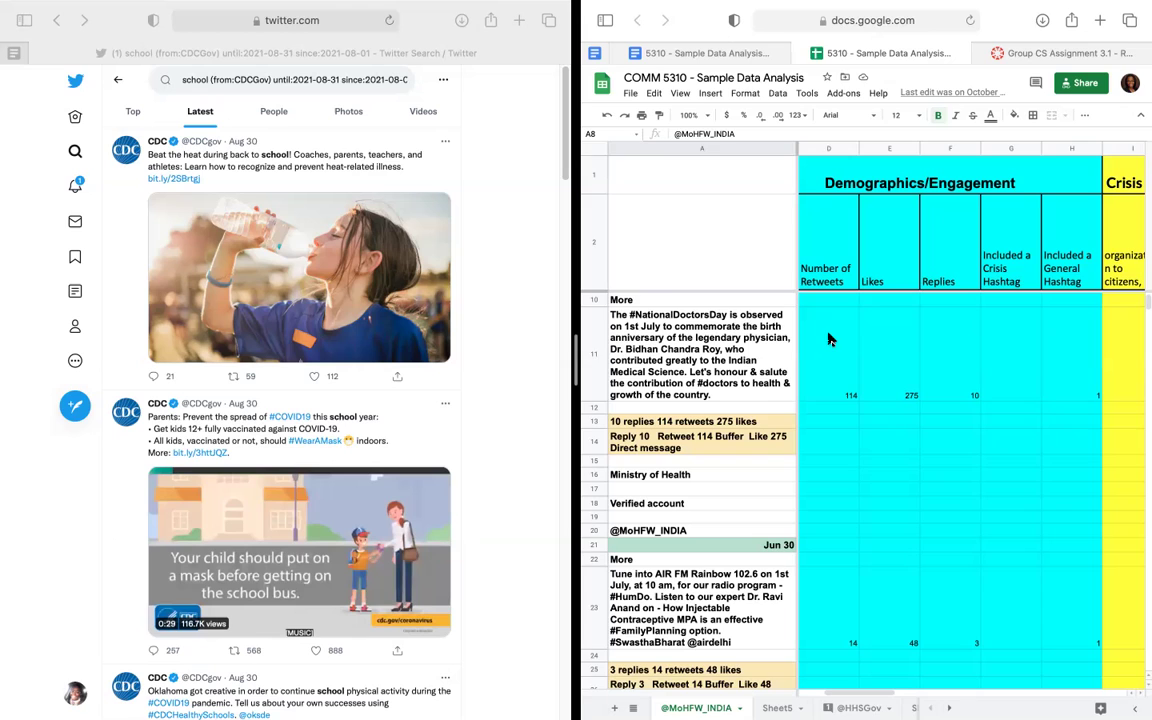
pyautogui.hotkey('ctrl', 'z')
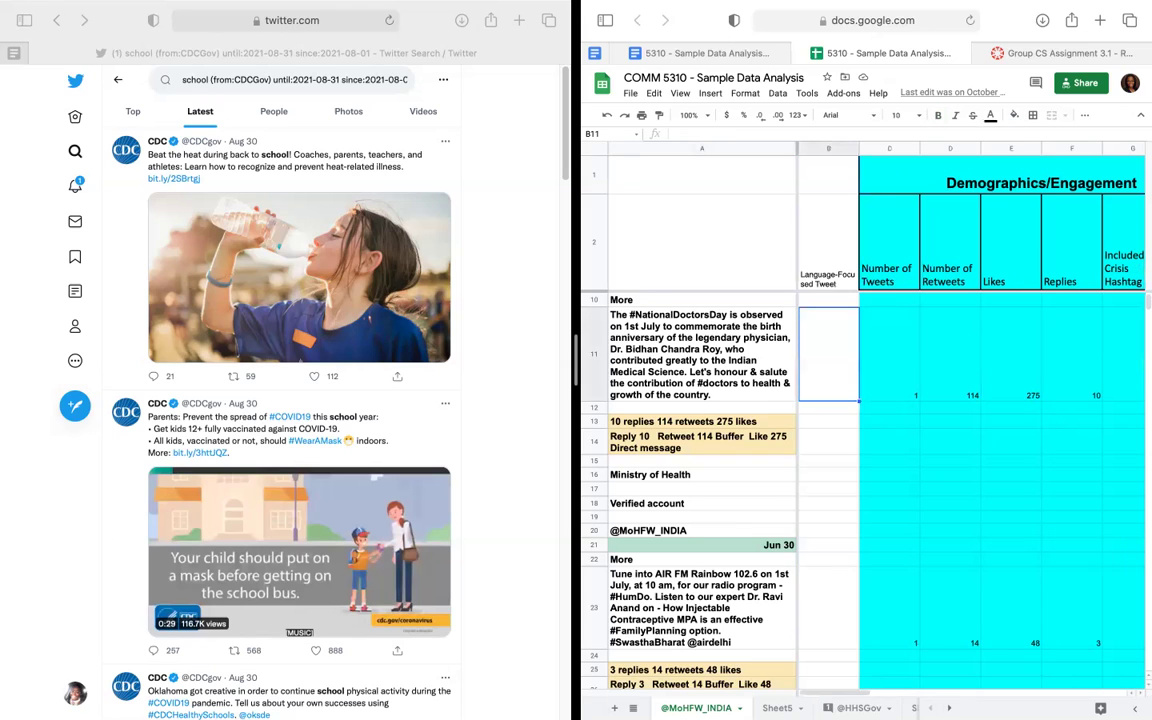
pyautogui.click(702, 354)
pyautogui.scroll(-2, 845, 372)
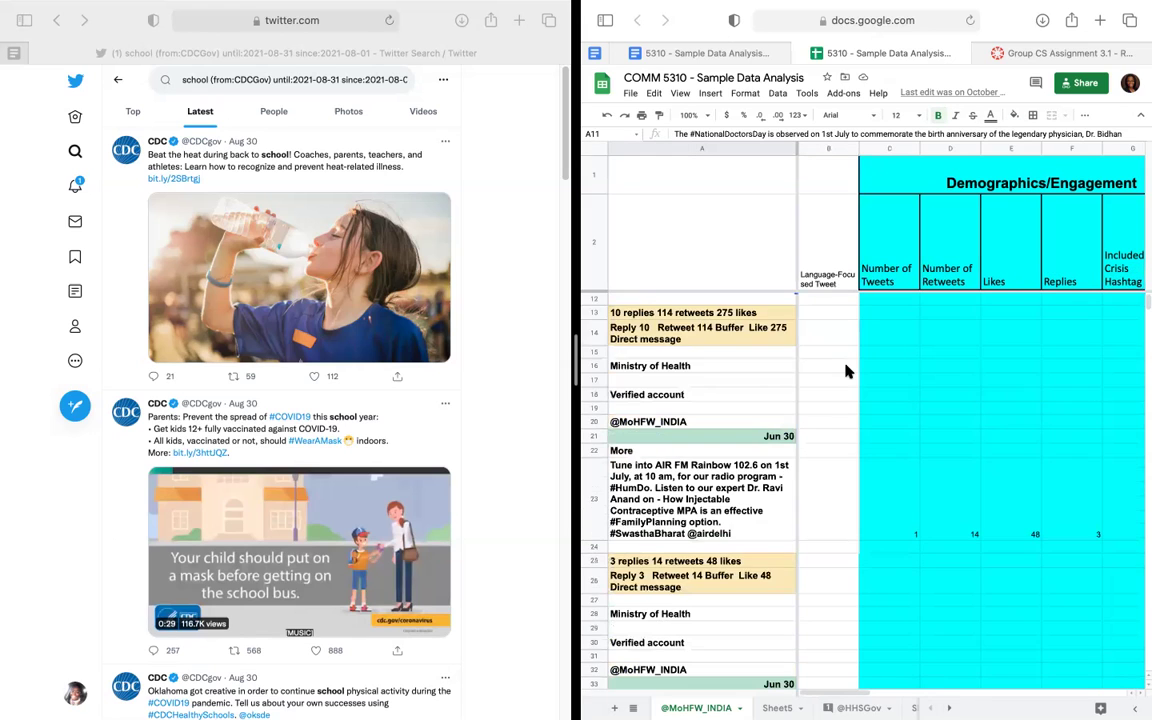
pyautogui.hotkey('ctrl', 'y')
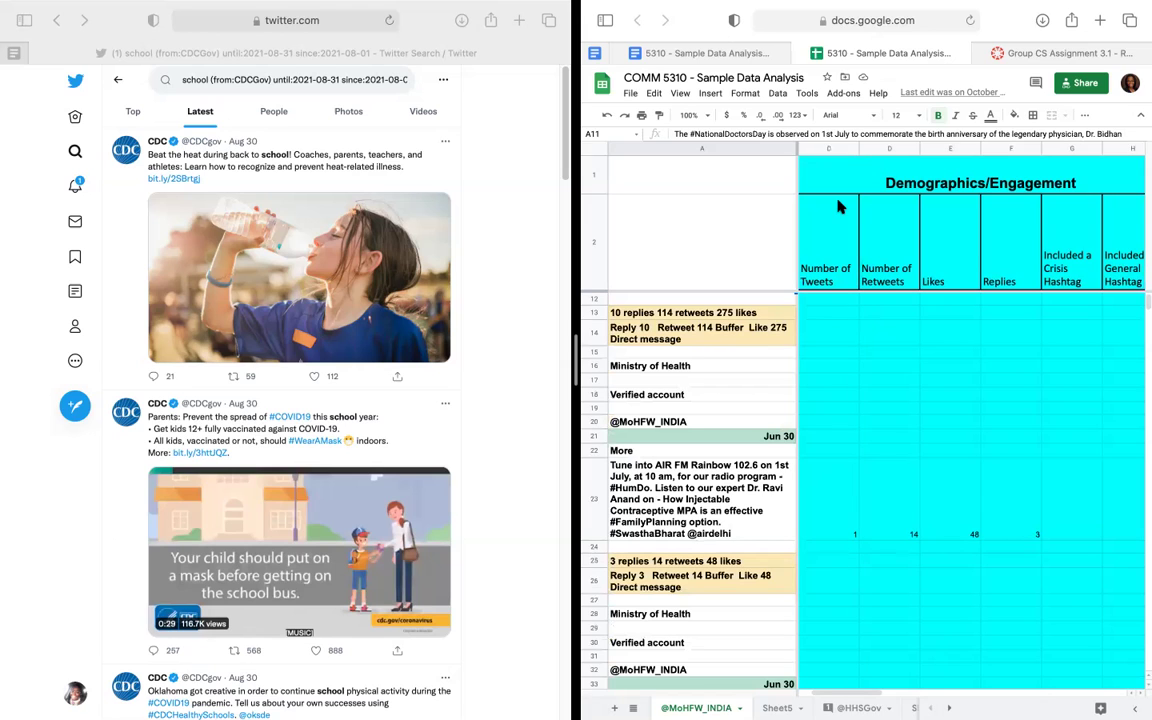
pyautogui.click(823, 299)
pyautogui.hotkey('ctrl', 'z')
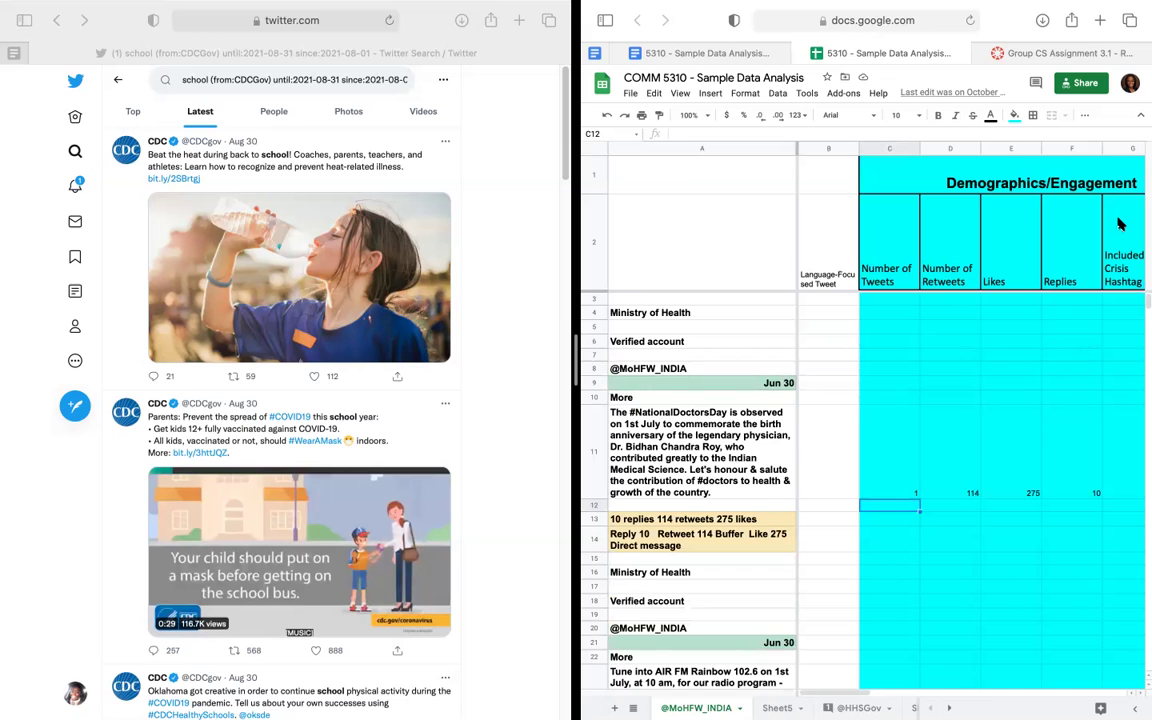
pyautogui.scroll(-10, 1141, 329)
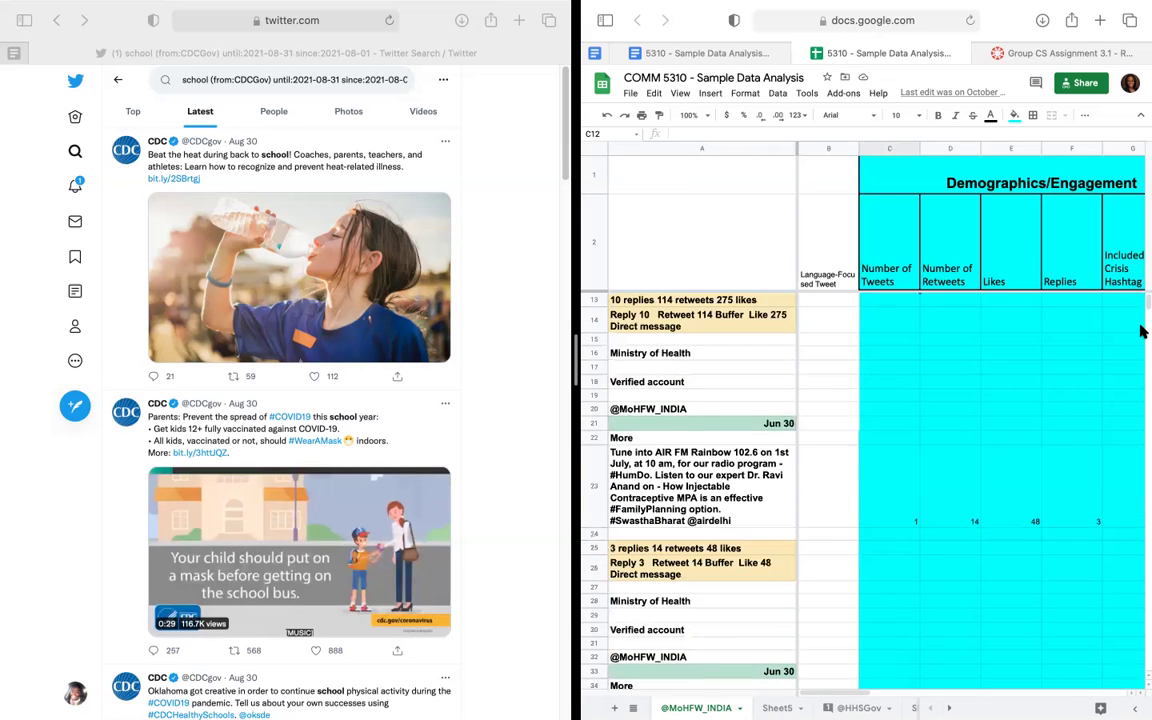
pyautogui.scroll(-20, 900, 480)
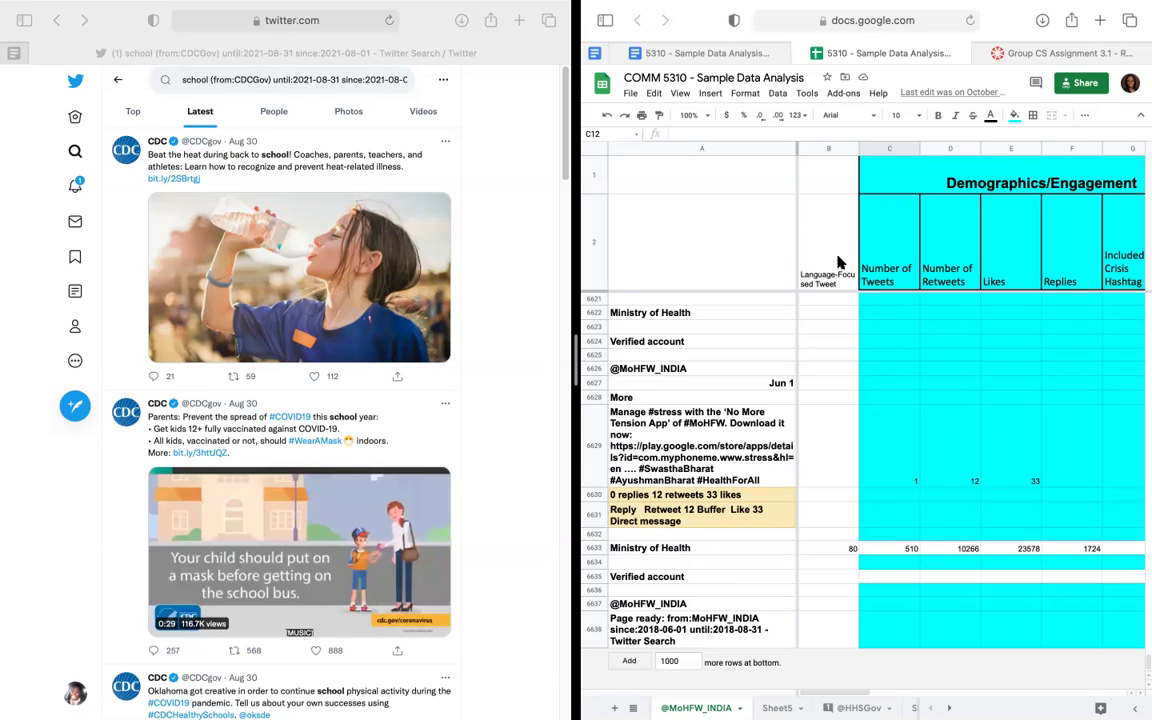
pyautogui.scroll(3, 838, 262)
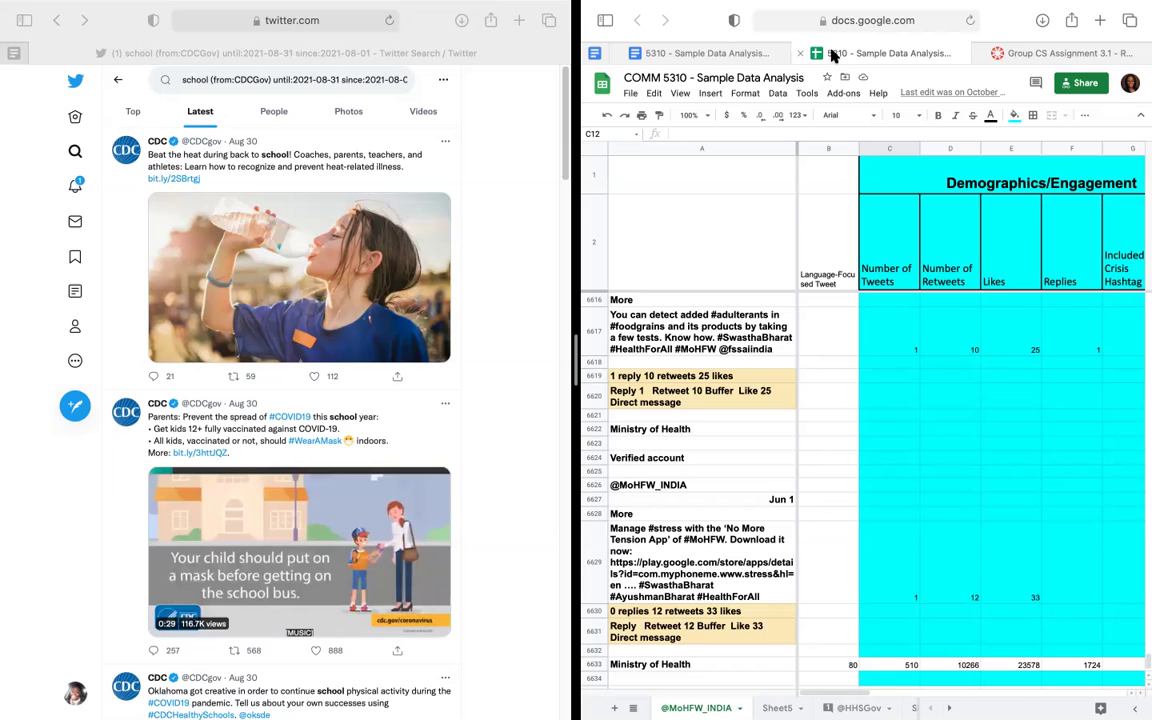
# Search Drive spreadsheets for "data analysis" and open the COMM 5310 sample data file with the orange and blue columns.
pyautogui.click(631, 94)
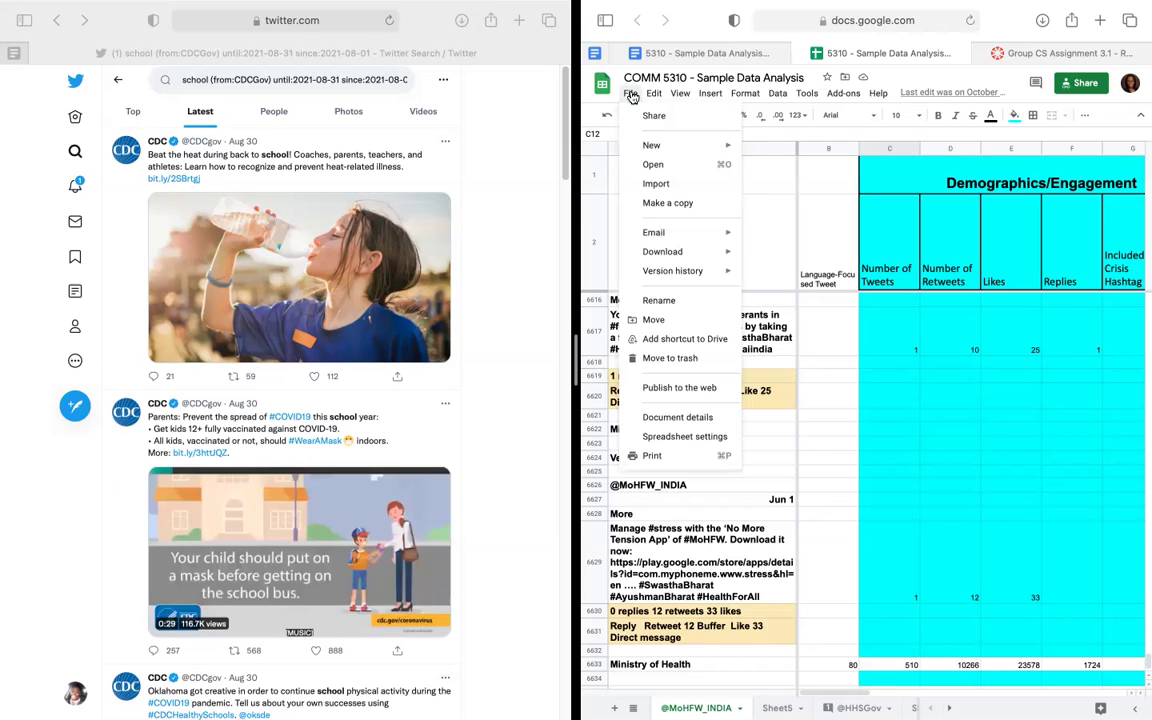
pyautogui.click(655, 168)
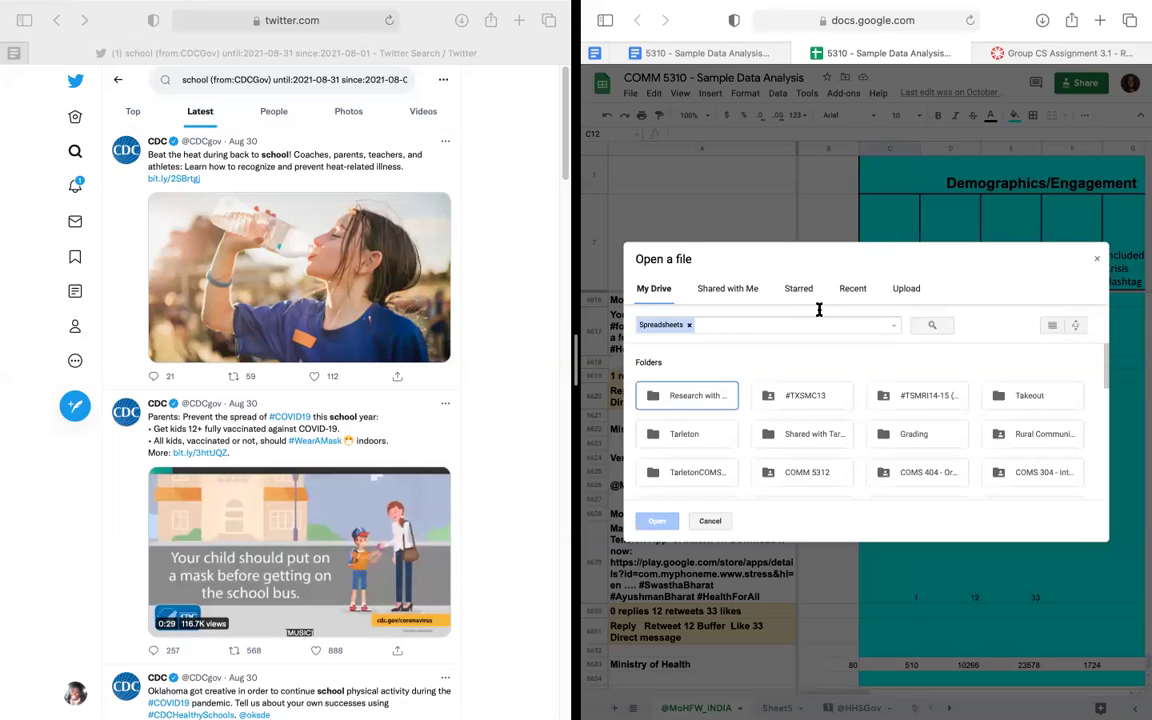
pyautogui.click(790, 328)
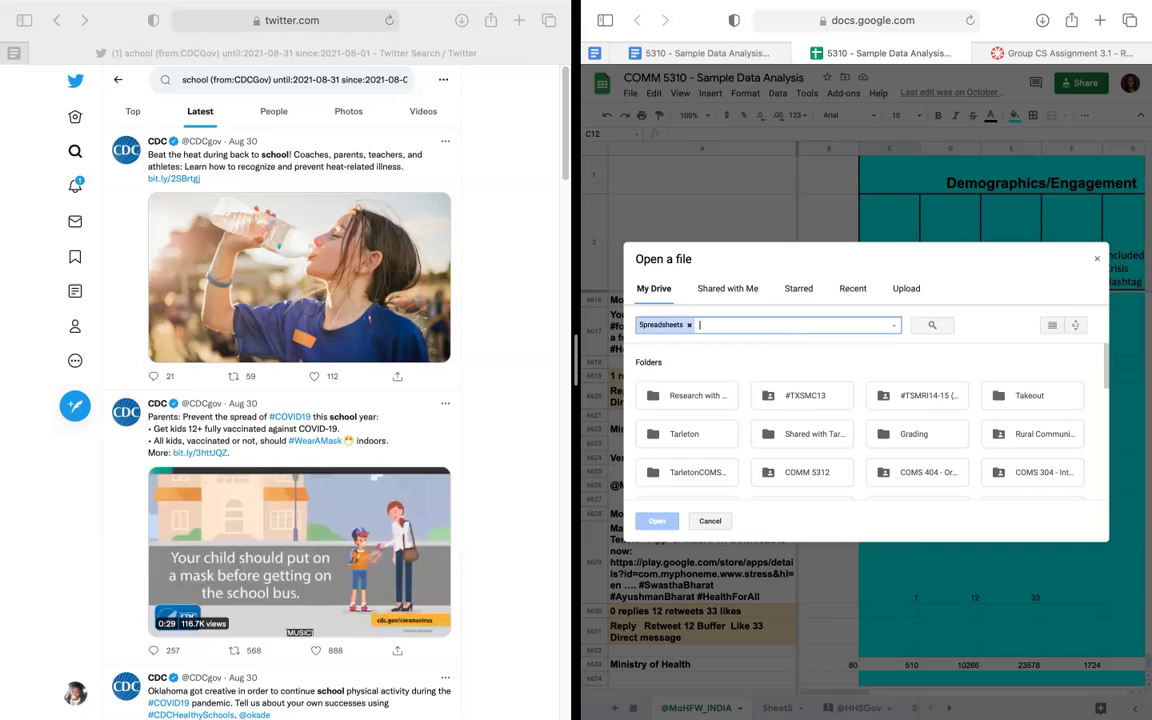
pyautogui.write('data anlay')
pyautogui.press('BackSpace')
pyautogui.press('BackSpace')
pyautogui.press('BackSpace')
pyautogui.write('alysis')
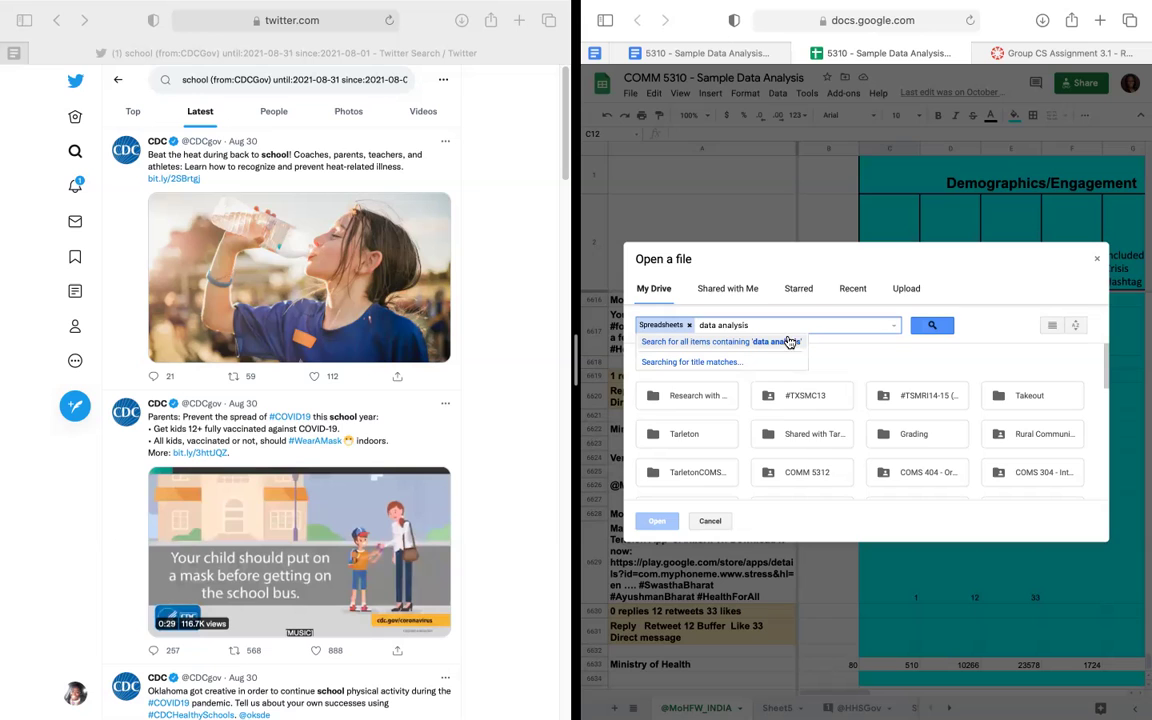
pyautogui.click(935, 326)
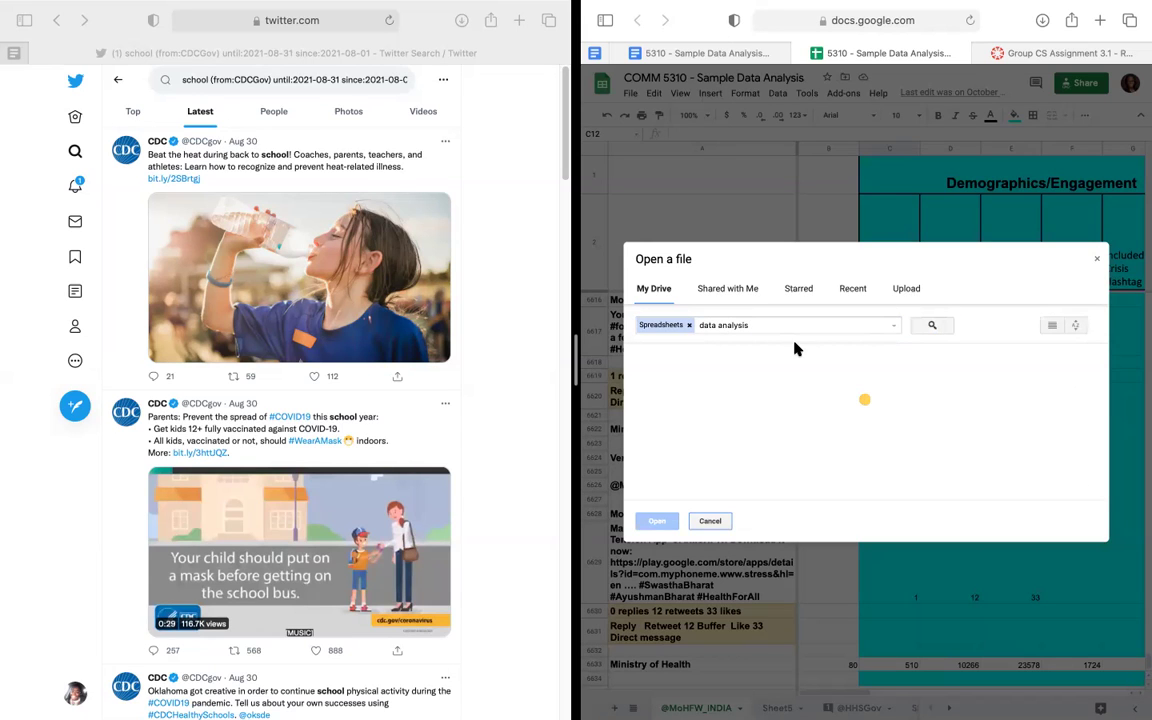
pyautogui.click(713, 397)
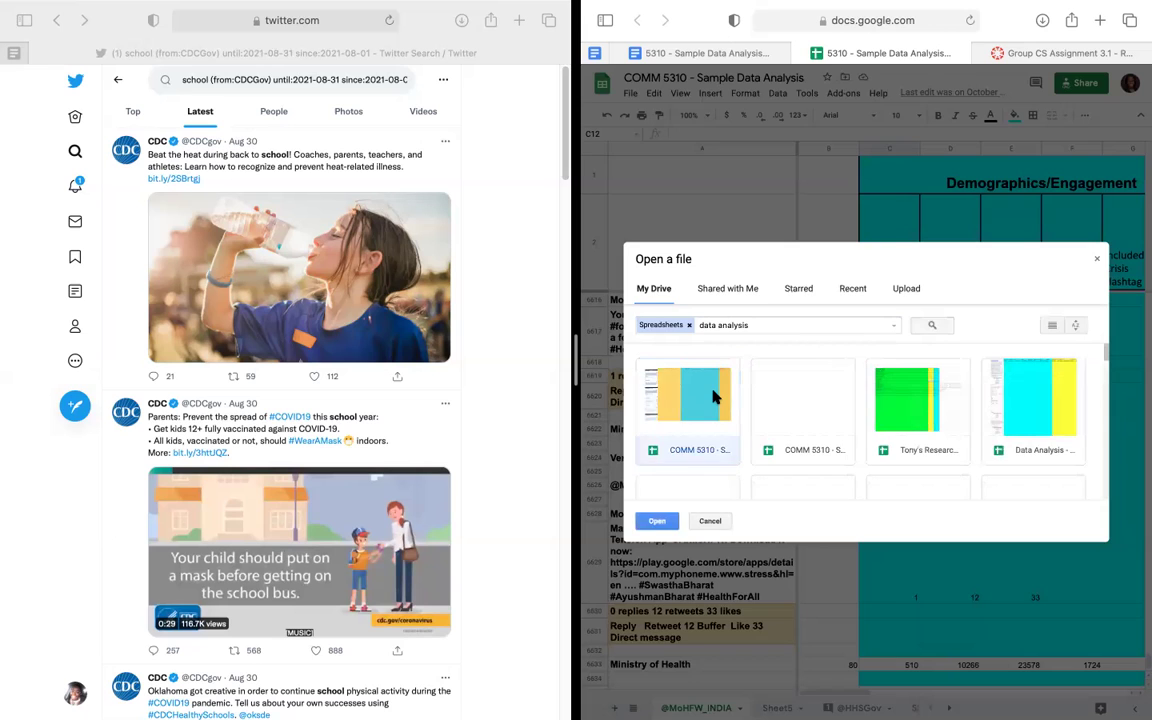
pyautogui.doubleClick(713, 397)
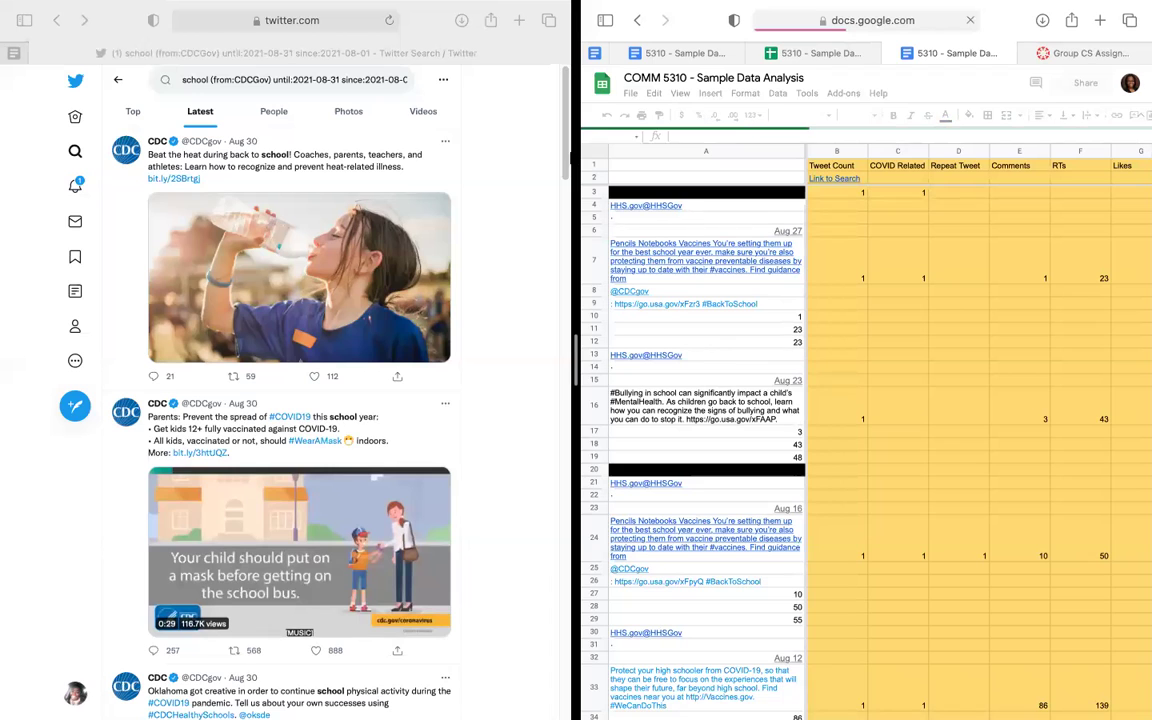
# Switch to Notes to review the groups' methodology and social media accounts, and return to the browser windows.
pyautogui.hotkey('ctrl', 'Left')
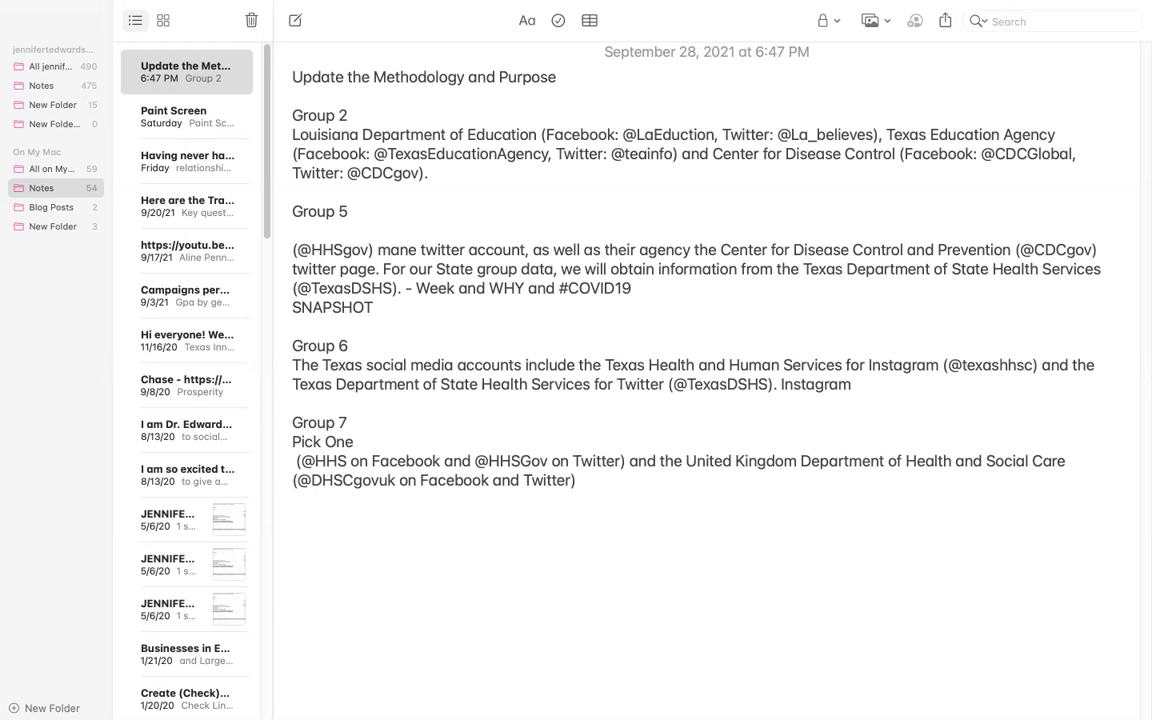
pyautogui.hotkey('ctrl', 'Right')
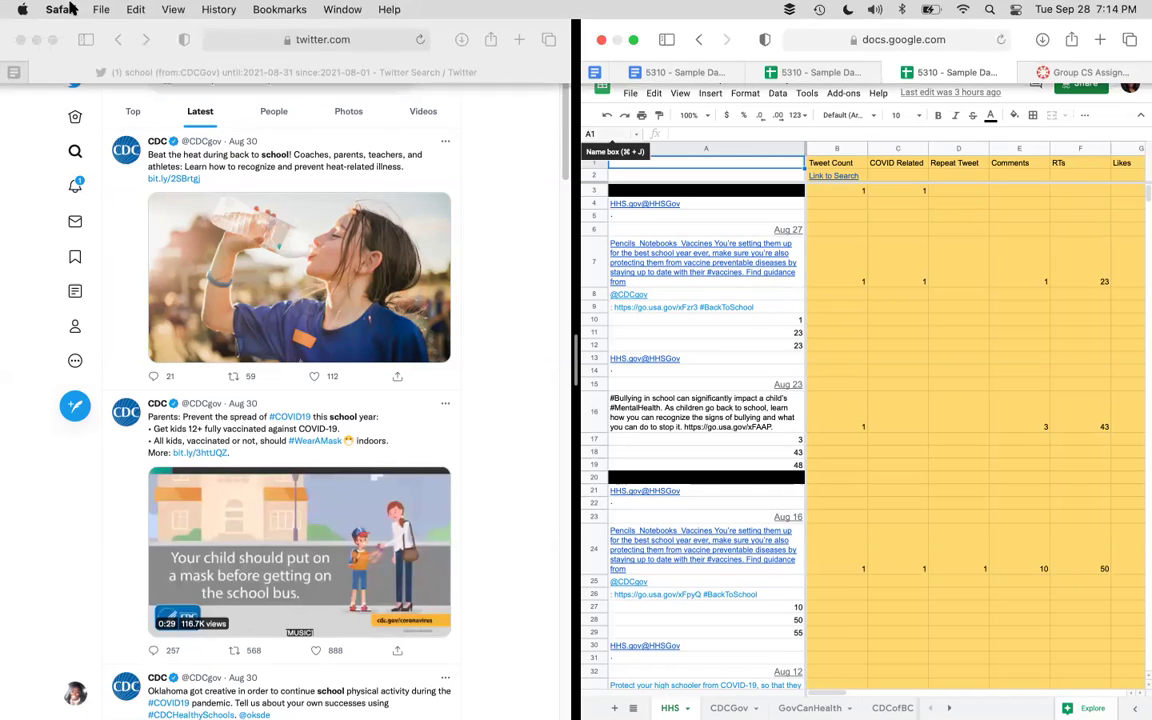
# Search the web for "advanced search twitter" in a new tab beside the Twitter results and open Twitter's Advanced Search page.
pyautogui.click(100, 9)
pyautogui.press('Escape')
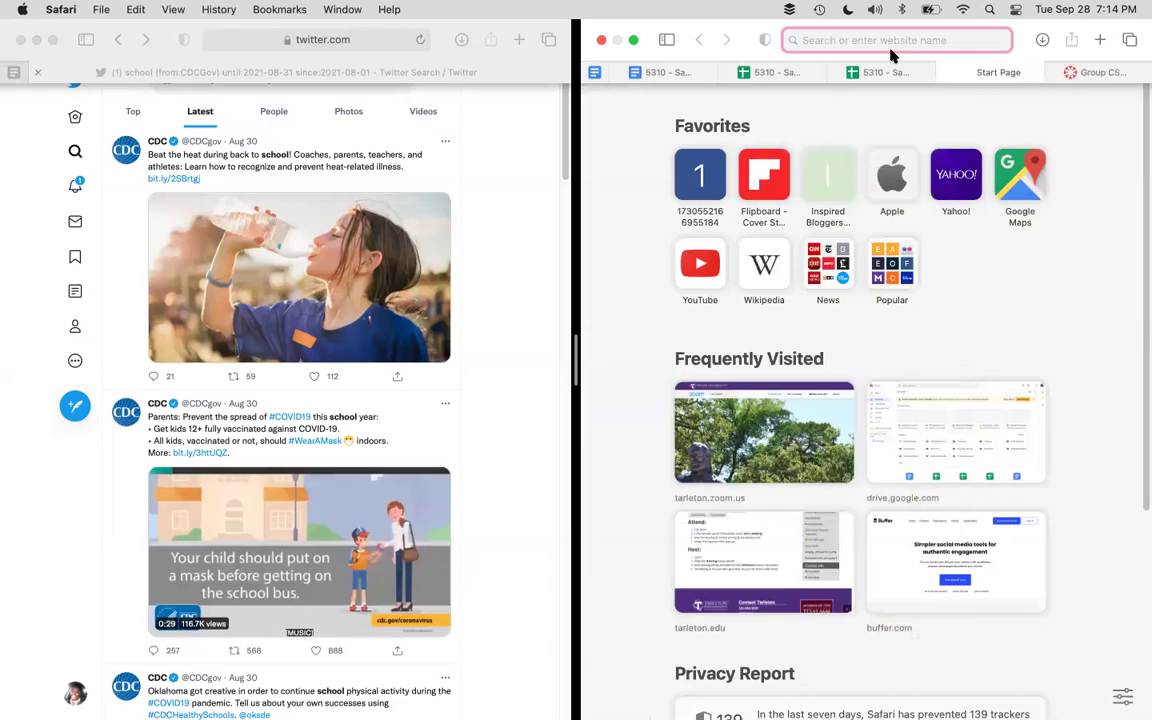
pyautogui.moveTo(977, 52); pyautogui.dragTo(290, 52)
pyautogui.click(285, 17)
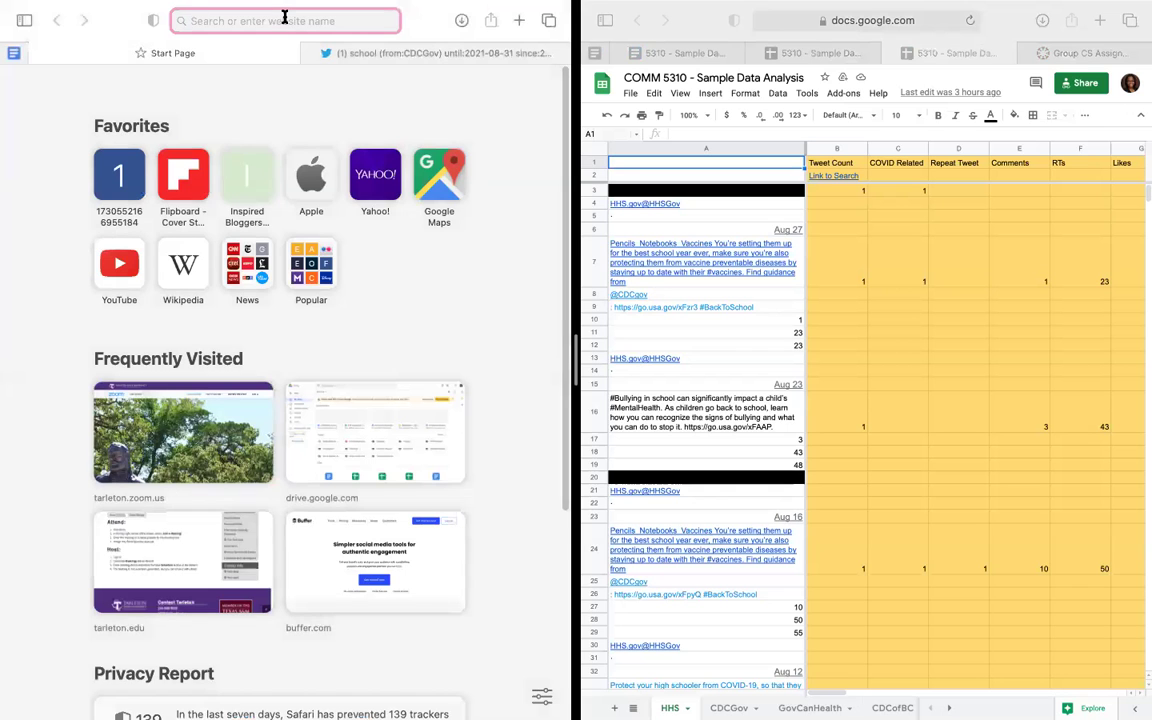
pyautogui.write('advanced search twitter')
pyautogui.press('Return')
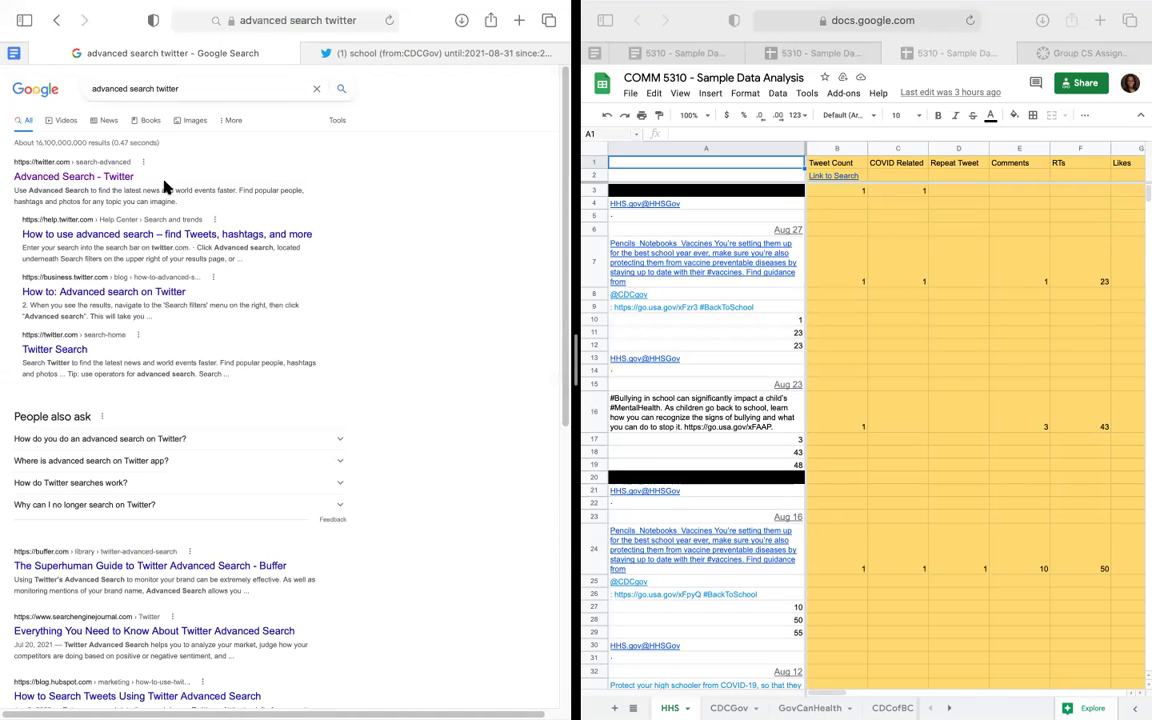
pyautogui.click(113, 178)
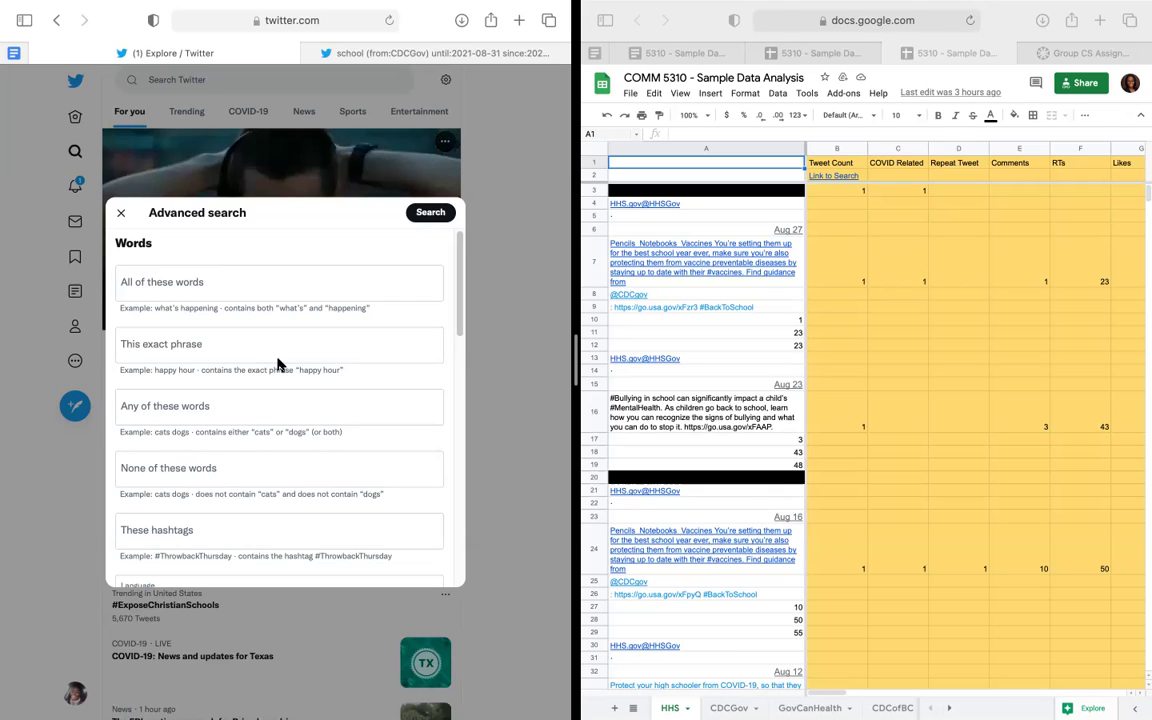
# Limit the advanced search to tweets from the account CDCGov.
pyautogui.scroll(-10, 279, 366)
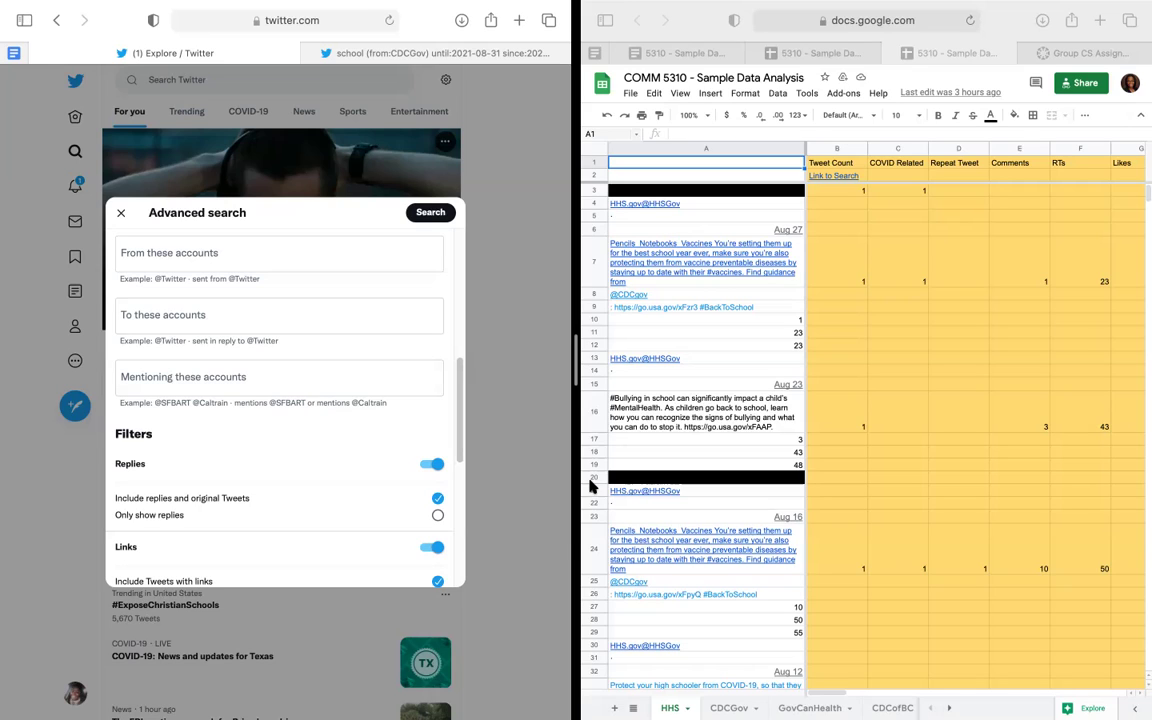
pyautogui.click(239, 255)
pyautogui.write('CDCGov')
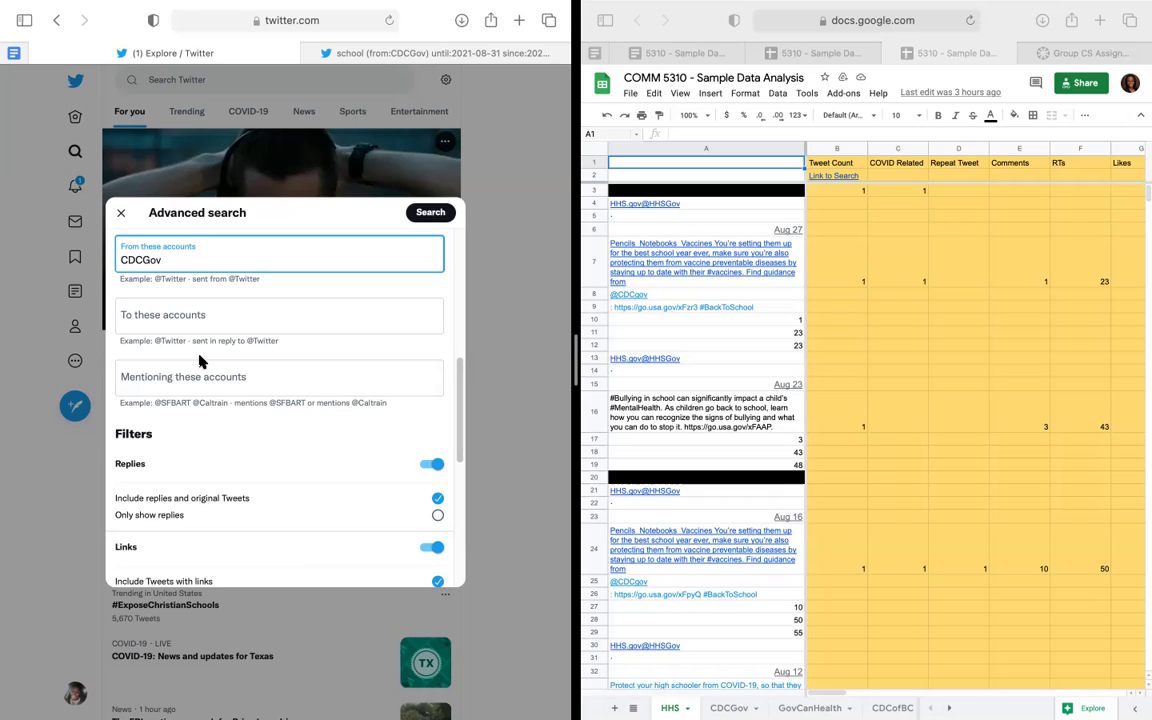
# Set the advanced search's start date to August 1, 2021.
pyautogui.scroll(-5, 199, 361)
pyautogui.scroll(-3, 199, 361)
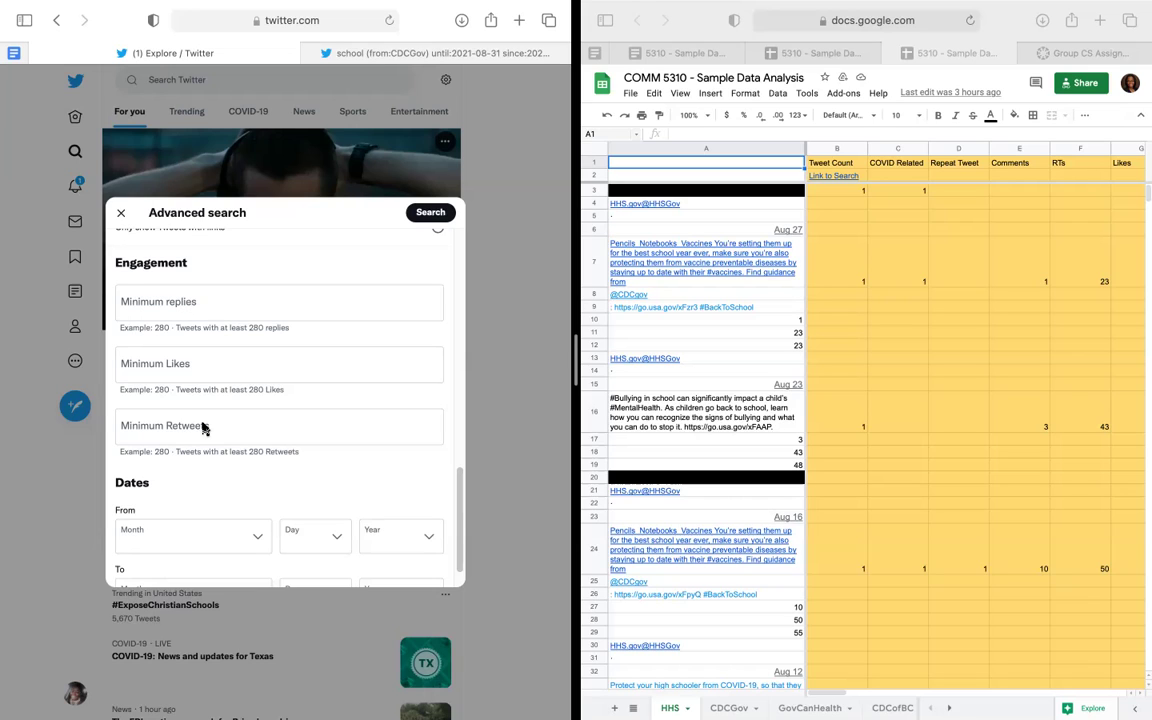
pyautogui.scroll(-1, 202, 427)
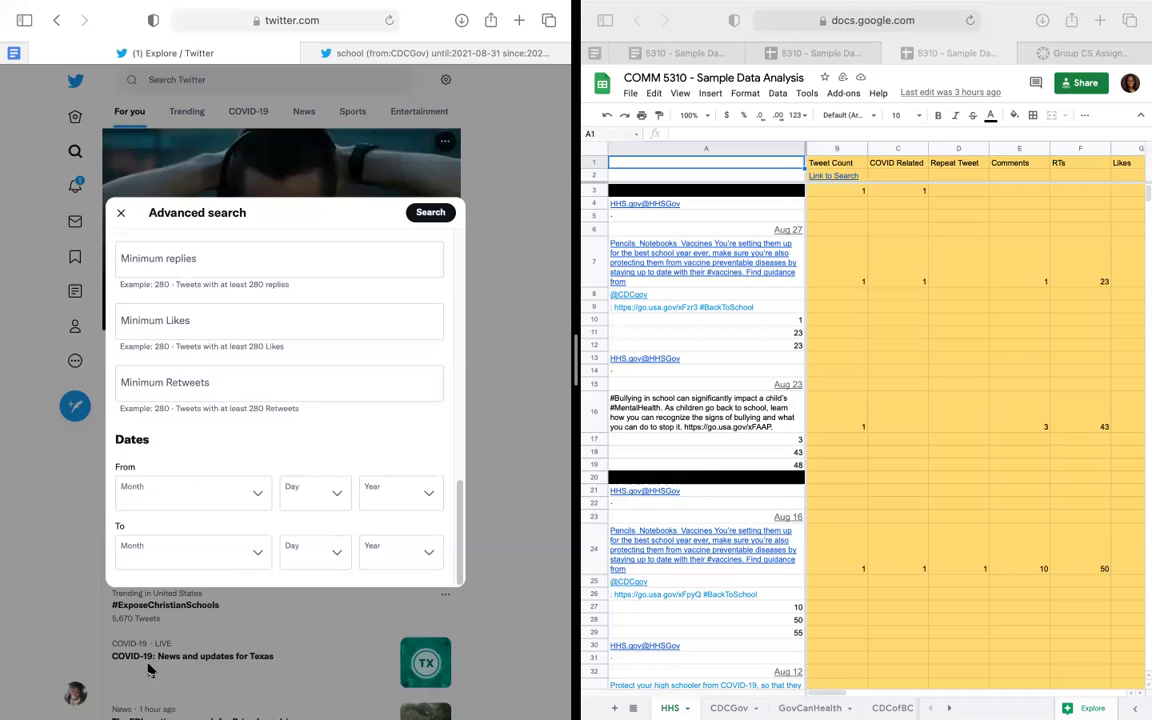
pyautogui.click(165, 482)
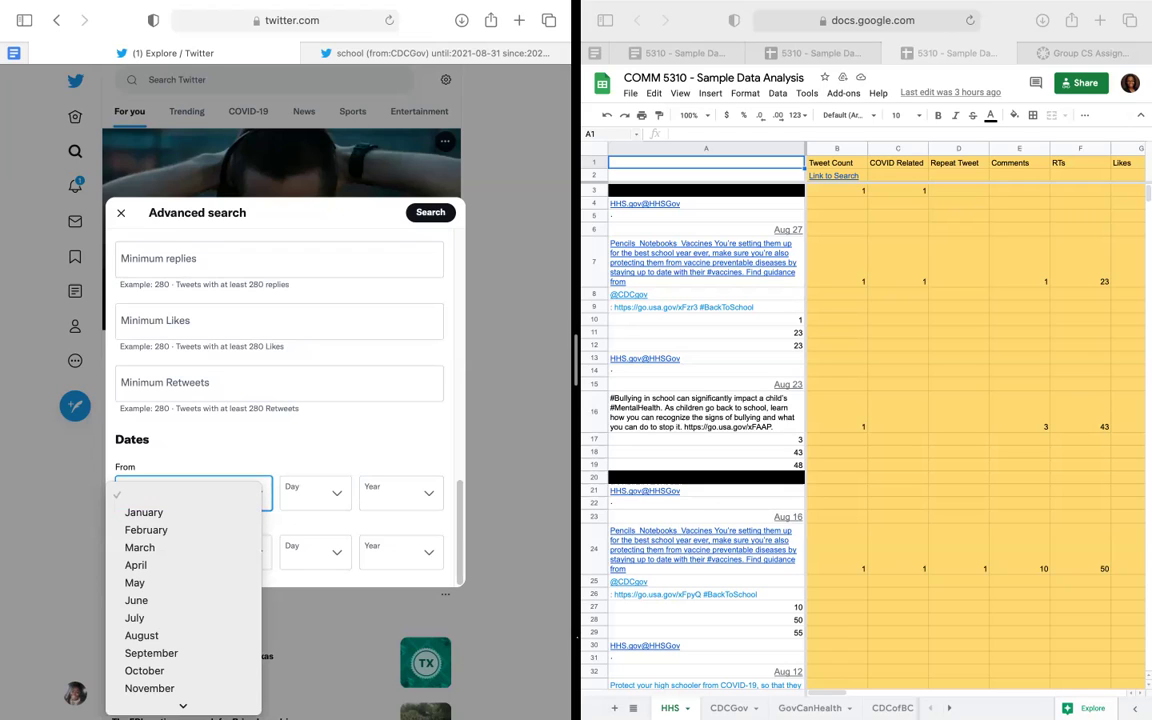
pyautogui.click(160, 636)
pyautogui.click(305, 492)
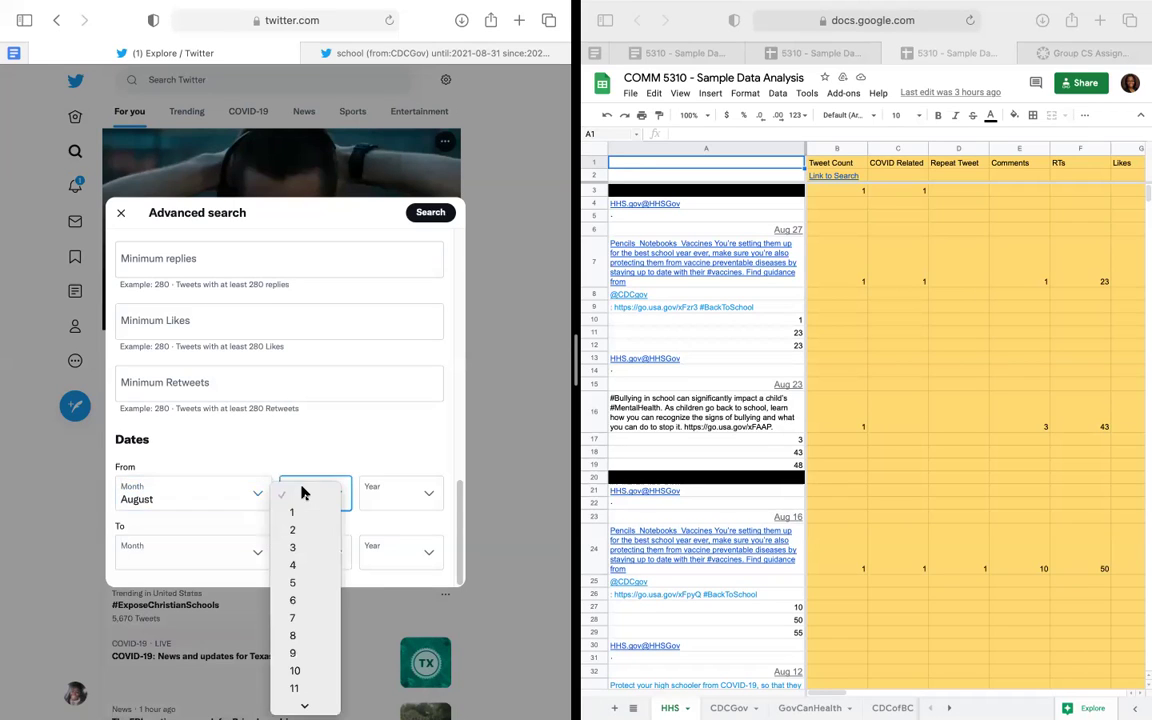
pyautogui.click(293, 529)
pyautogui.click(300, 493)
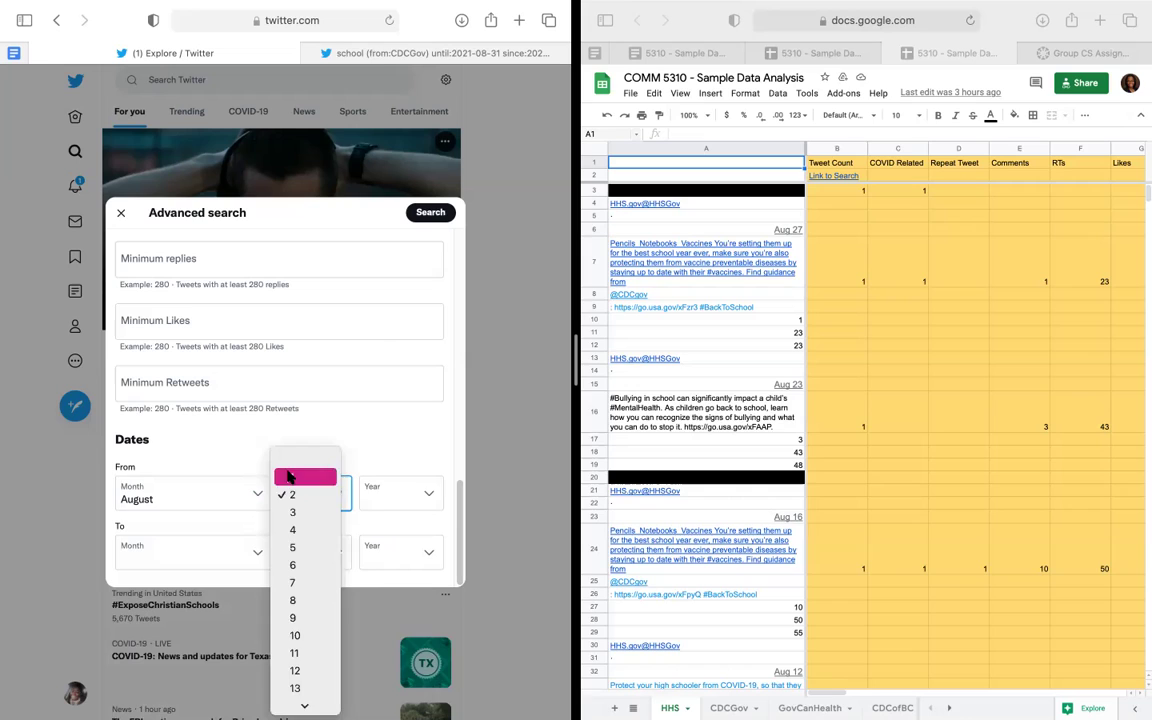
pyautogui.click(288, 477)
pyautogui.click(392, 493)
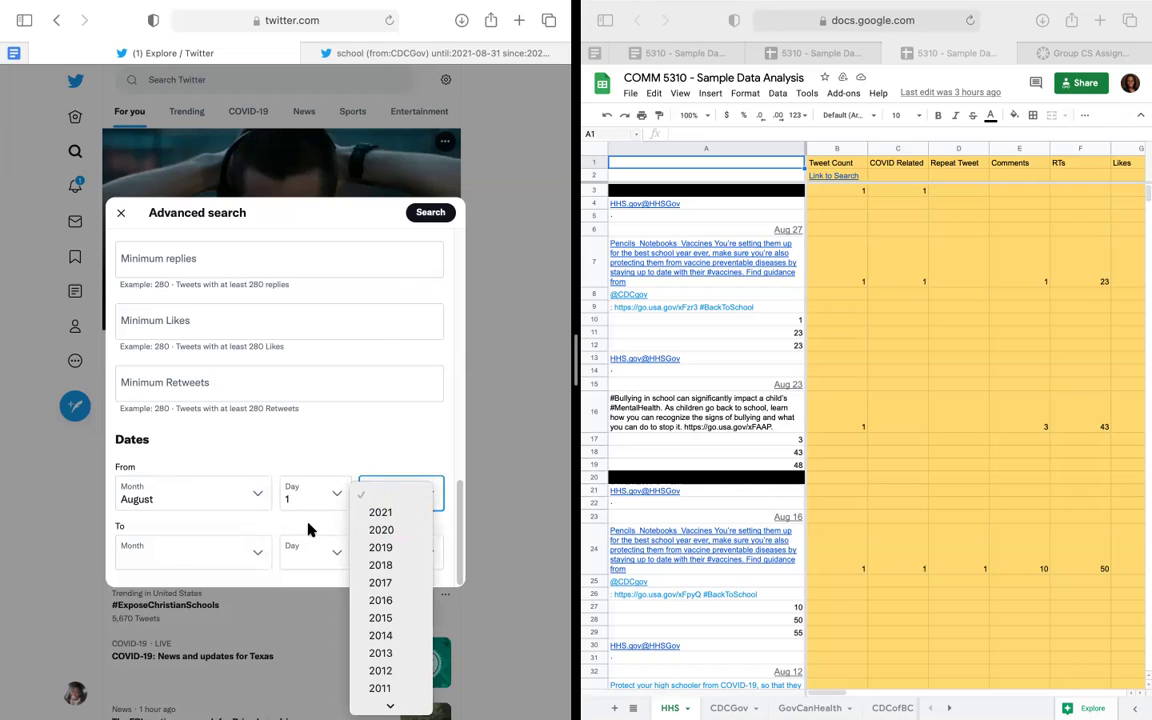
pyautogui.click(380, 512)
# Set the advanced search's end date to August 31, 2021.
pyautogui.click(167, 550)
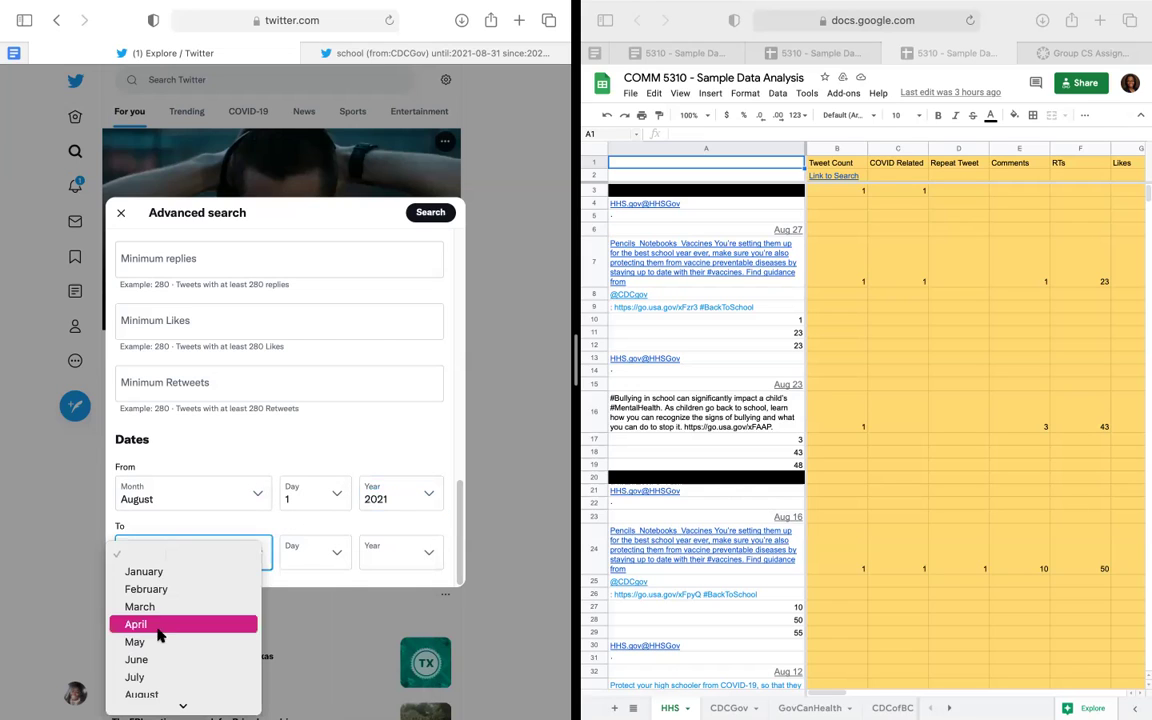
pyautogui.click(159, 675)
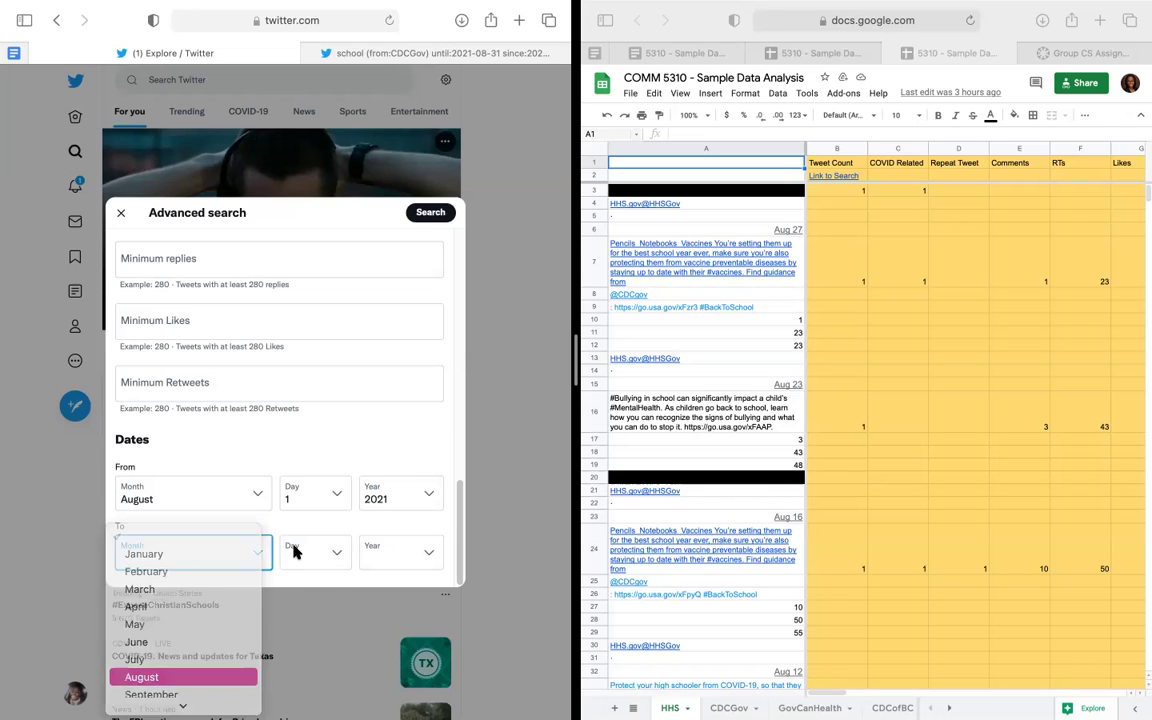
pyautogui.click(293, 552)
pyautogui.click(305, 702)
pyautogui.click(386, 555)
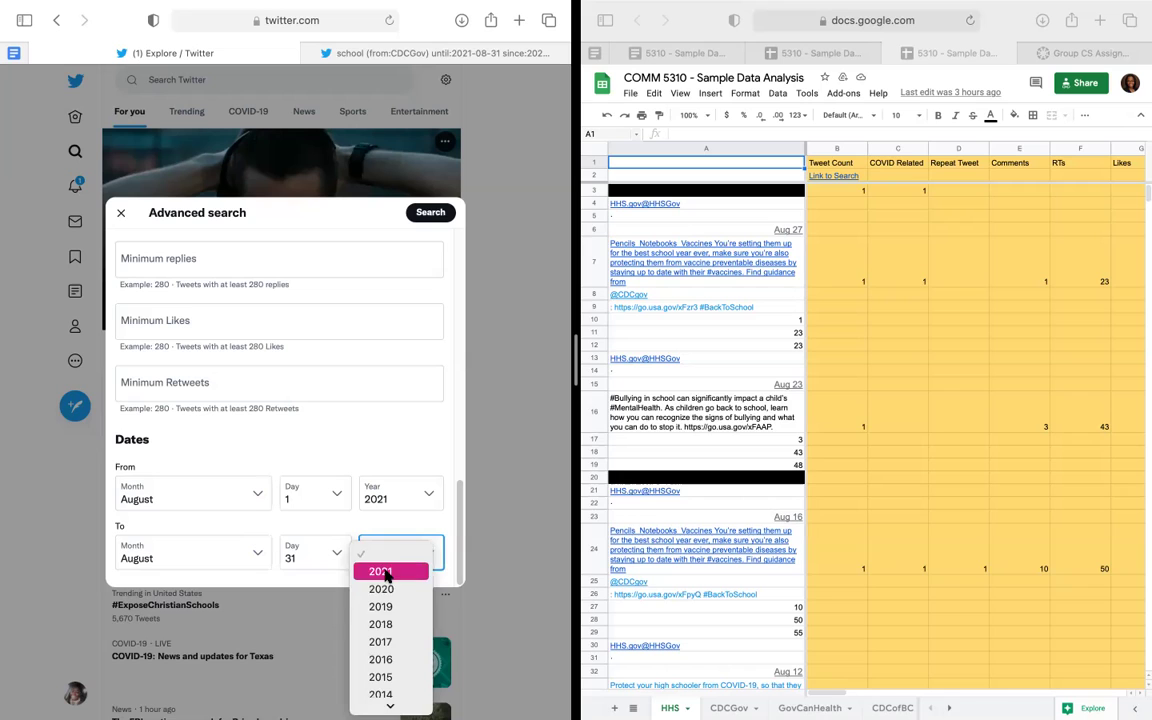
pyautogui.click(386, 572)
pyautogui.scroll(3, 393, 437)
pyautogui.scroll(5, 393, 437)
pyautogui.scroll(3, 393, 437)
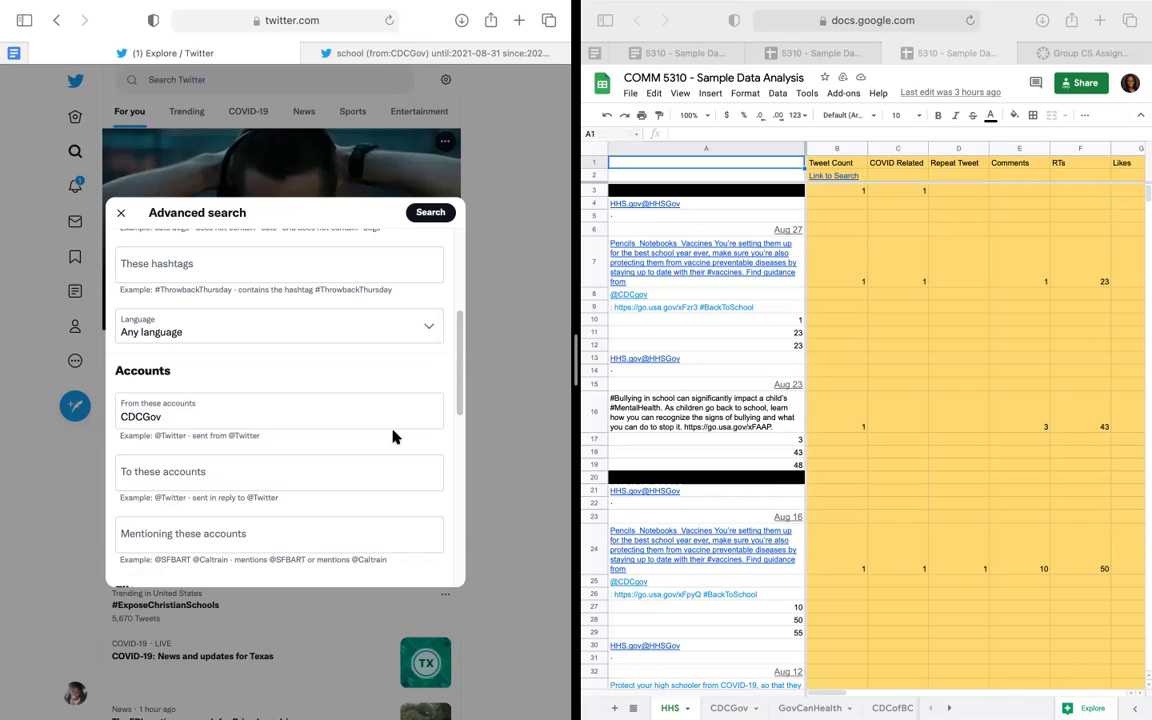
# Make the advanced search match tweets containing any of the words "school".
pyautogui.scroll(3, 393, 437)
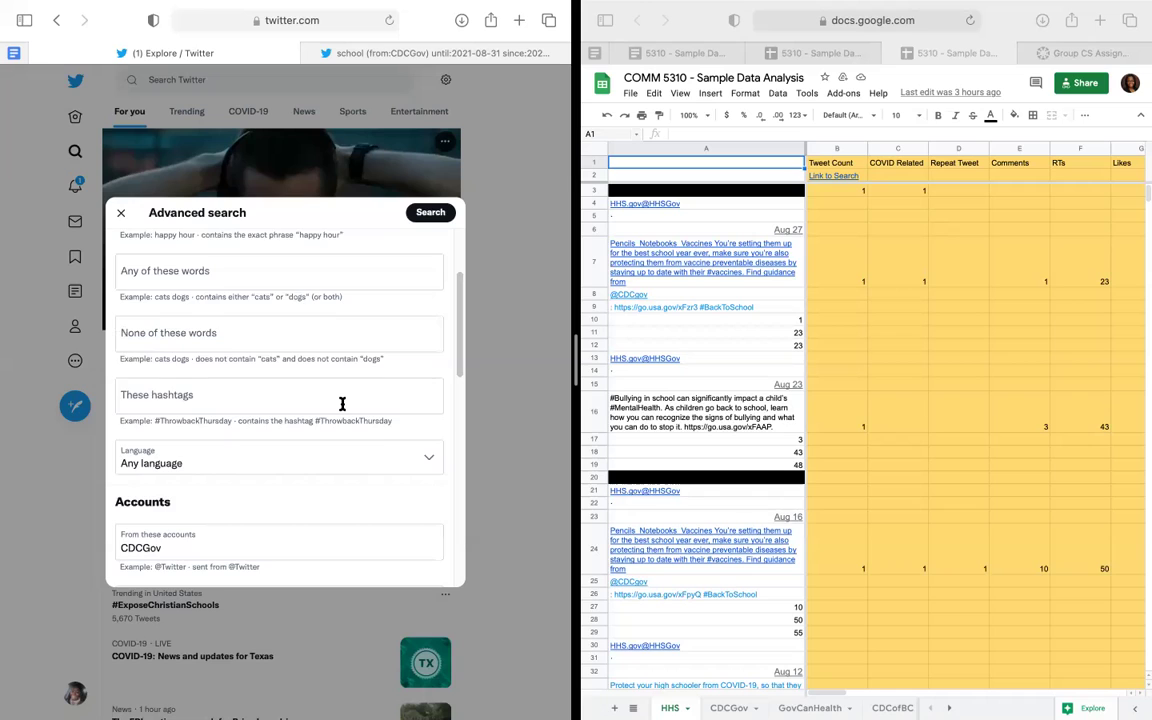
pyautogui.scroll(2, 309, 386)
pyautogui.click(298, 350)
pyautogui.write('school')
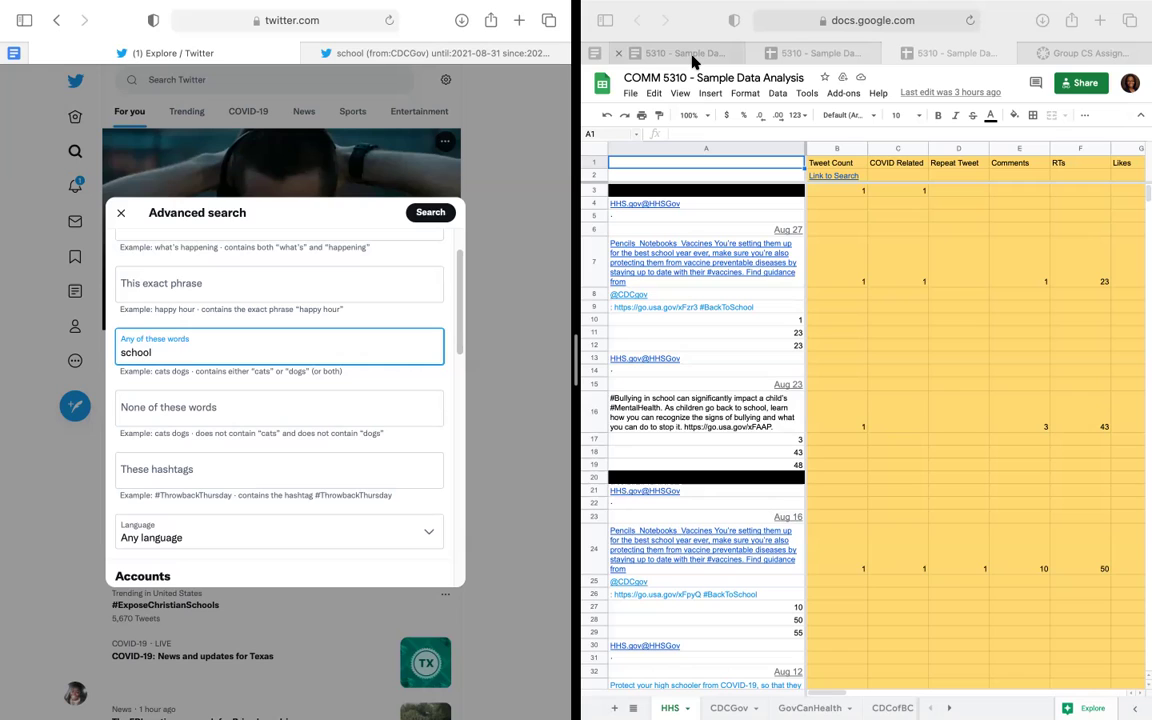
pyautogui.scroll(2, 415, 365)
pyautogui.click(350, 304)
# Check the word, account and date filters, run the advanced search and list the latest tweets.
pyautogui.scroll(-1, 350, 310)
pyautogui.scroll(-2, 350, 306)
pyautogui.scroll(3, 350, 303)
pyautogui.scroll(-5, 350, 303)
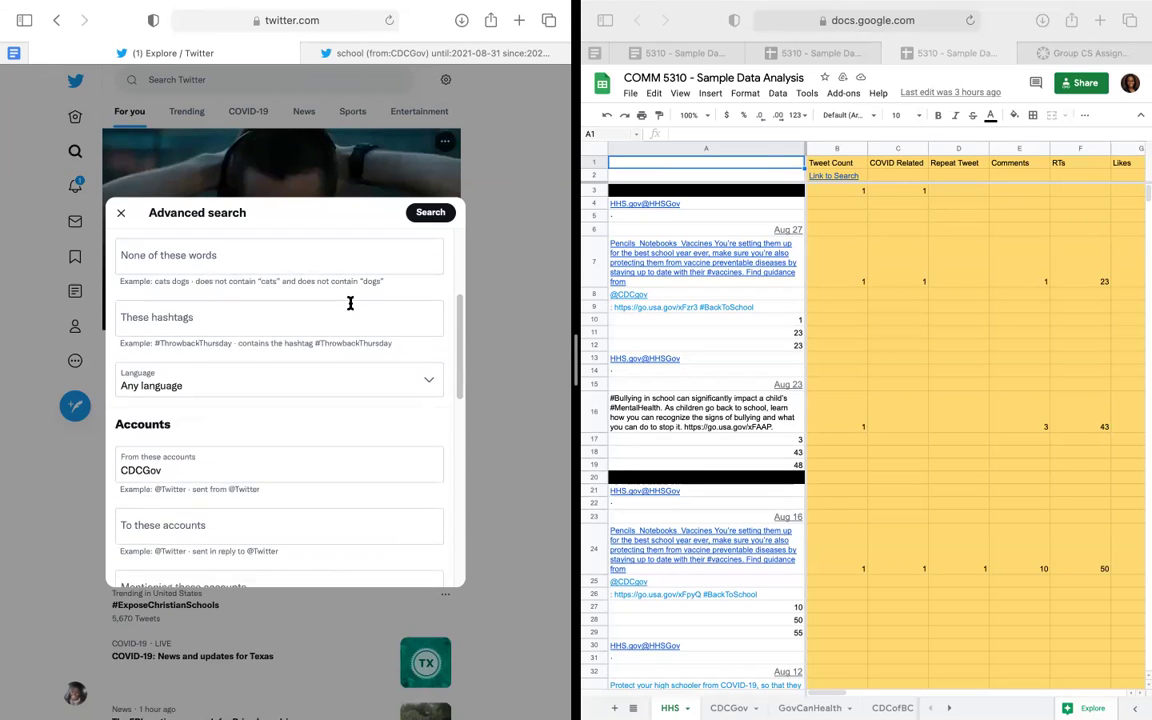
pyautogui.scroll(3, 350, 303)
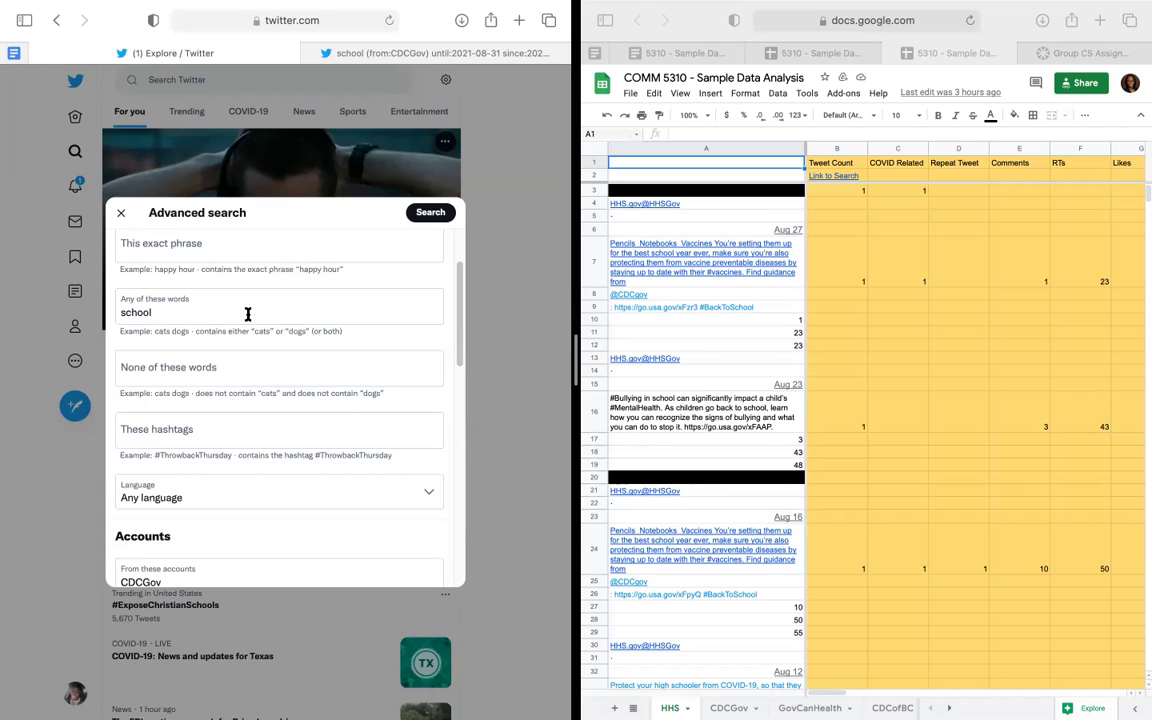
pyautogui.scroll(-3, 248, 314)
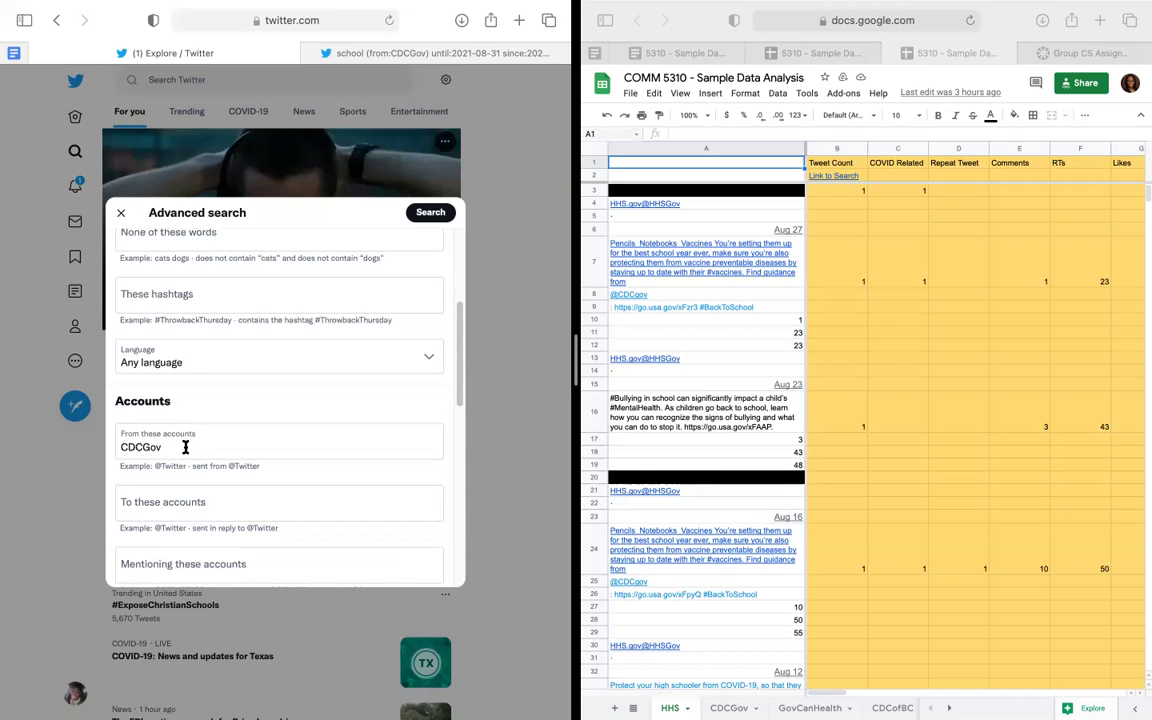
pyautogui.scroll(-10, 183, 447)
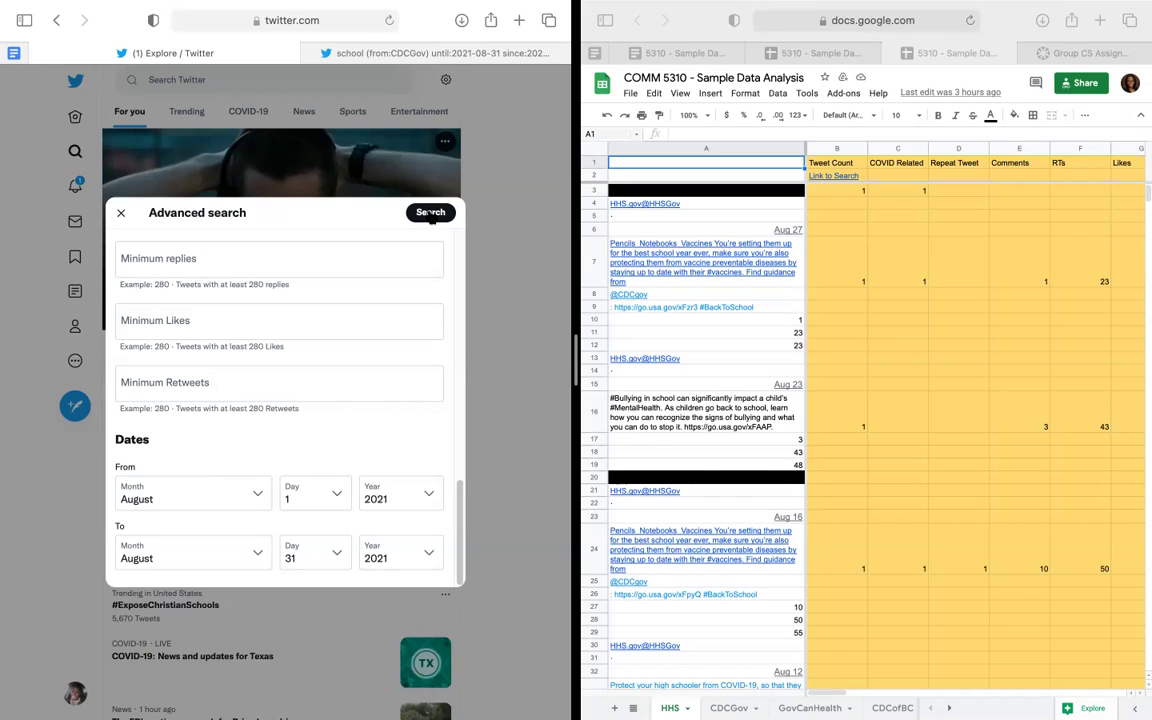
pyautogui.click(431, 213)
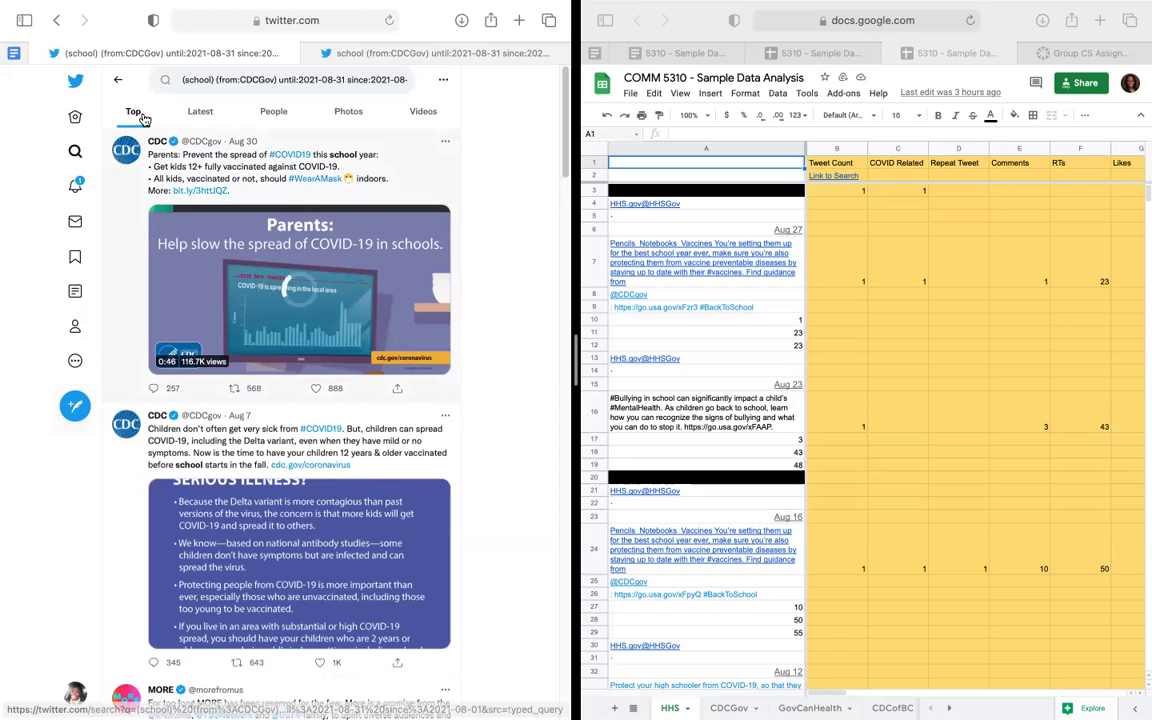
pyautogui.click(199, 115)
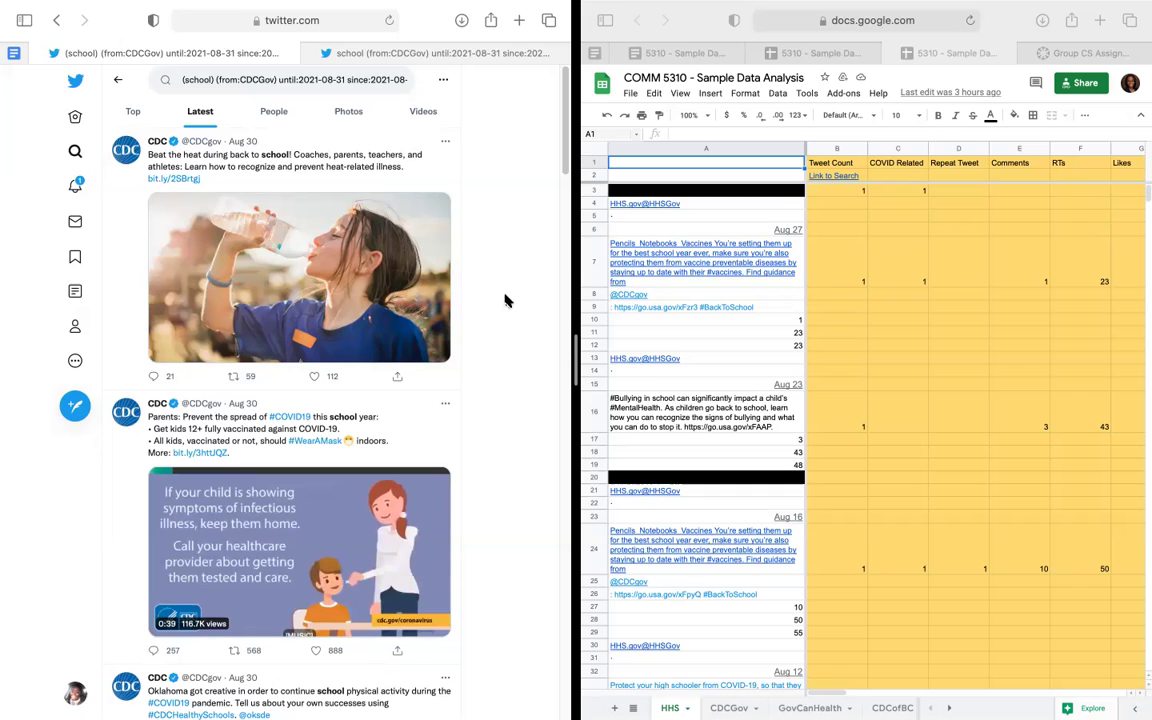
# Look through the latest CDCGov school tweets from August 30 back to the earliest one, noting promoted posts in between.
pyautogui.scroll(-15, 512, 291)
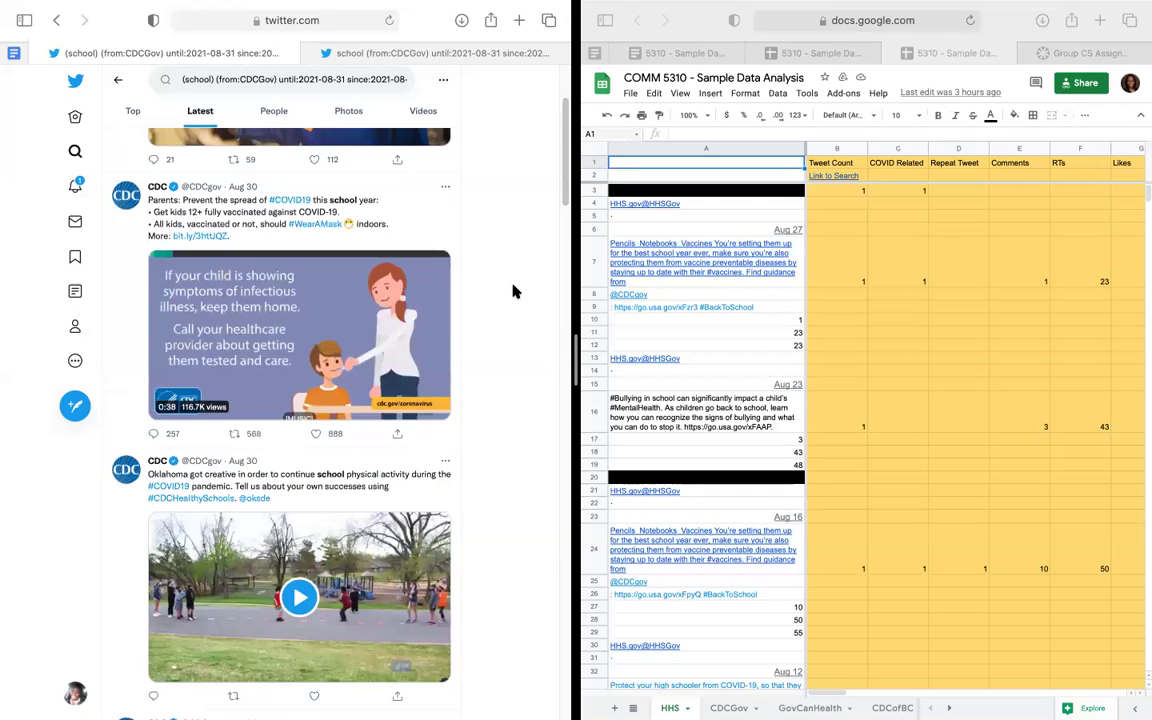
pyautogui.scroll(-10, 512, 291)
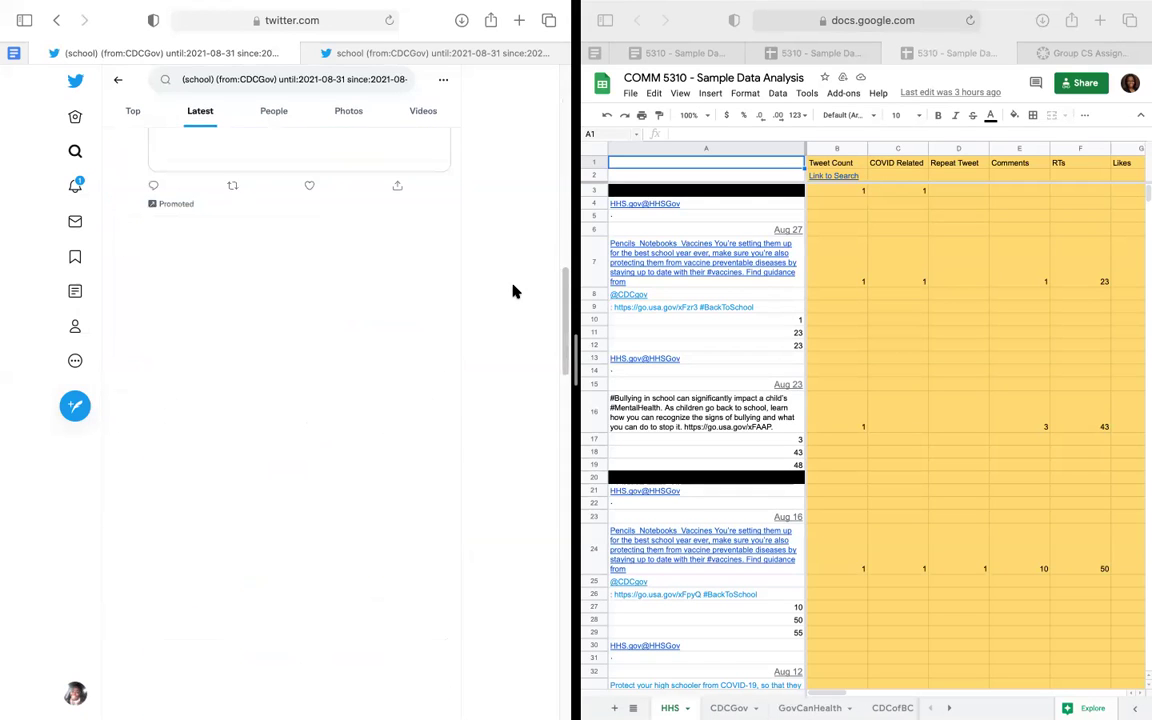
pyautogui.scroll(2, 512, 291)
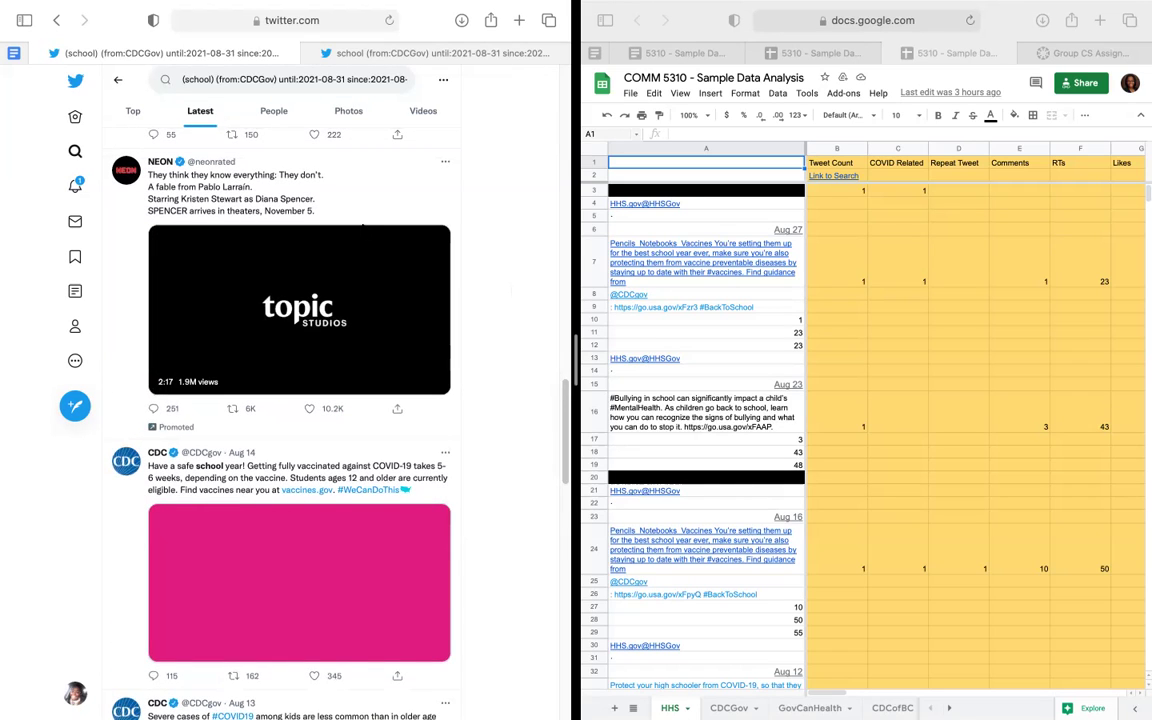
pyautogui.scroll(-2, 479, 296)
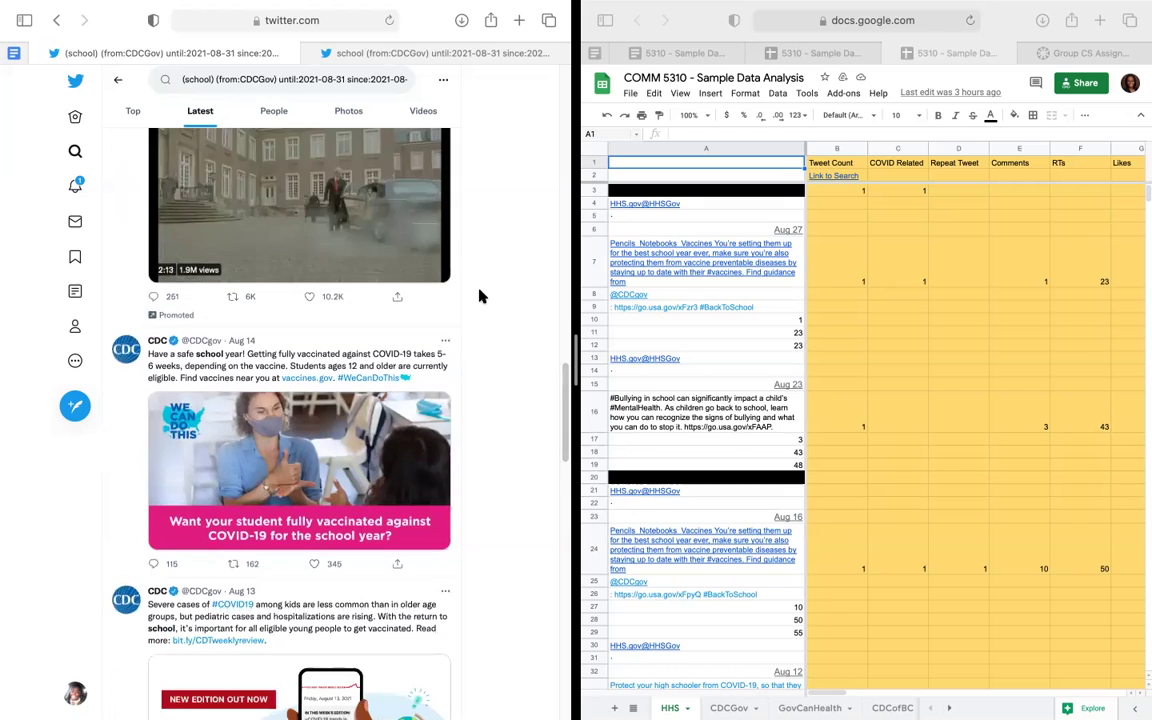
pyautogui.scroll(-1, 479, 296)
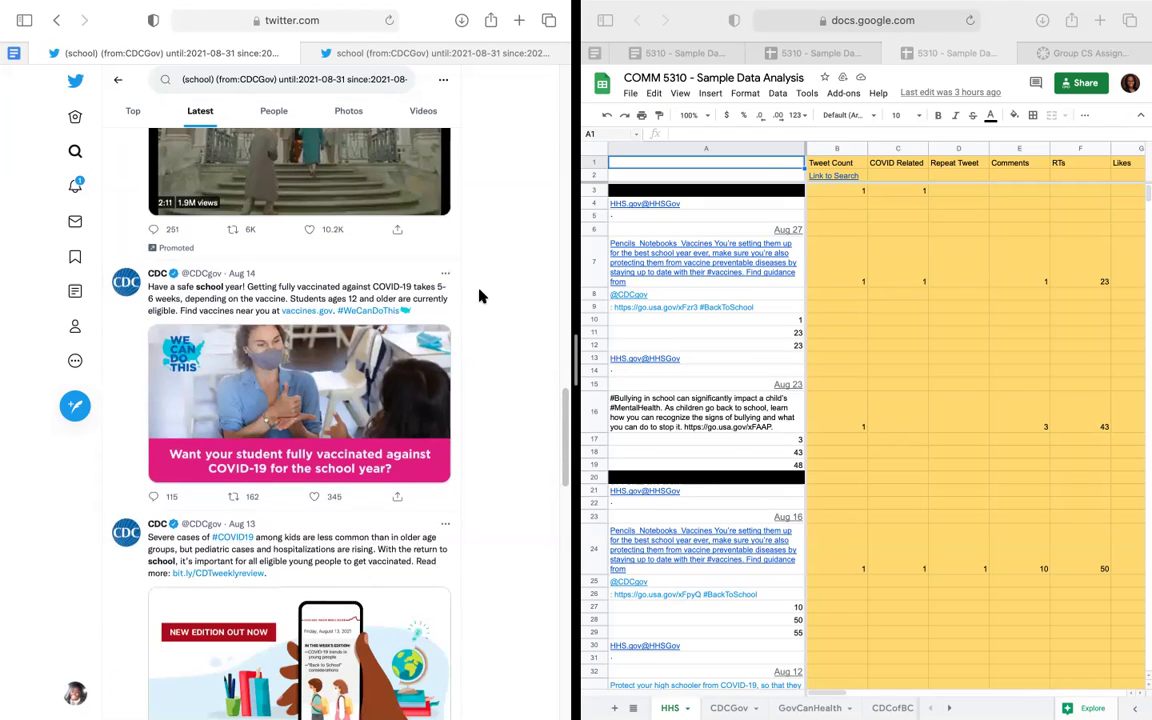
pyautogui.scroll(-5, 479, 296)
pyautogui.scroll(-9, 479, 296)
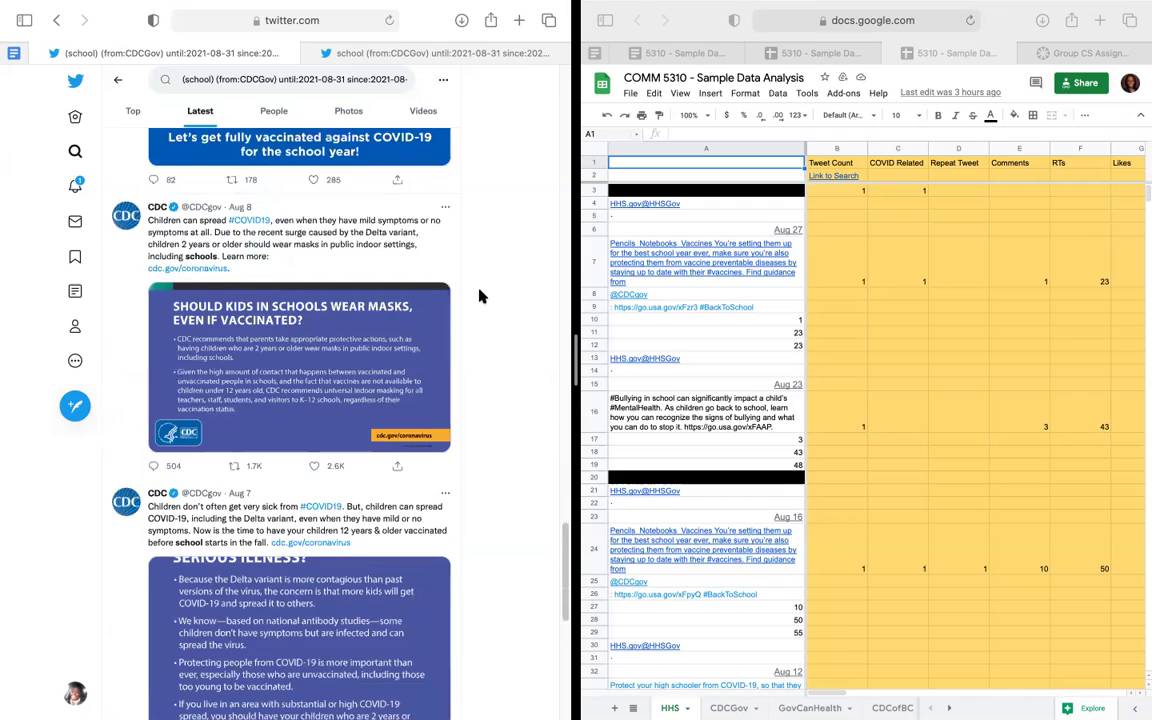
pyautogui.scroll(-12, 479, 296)
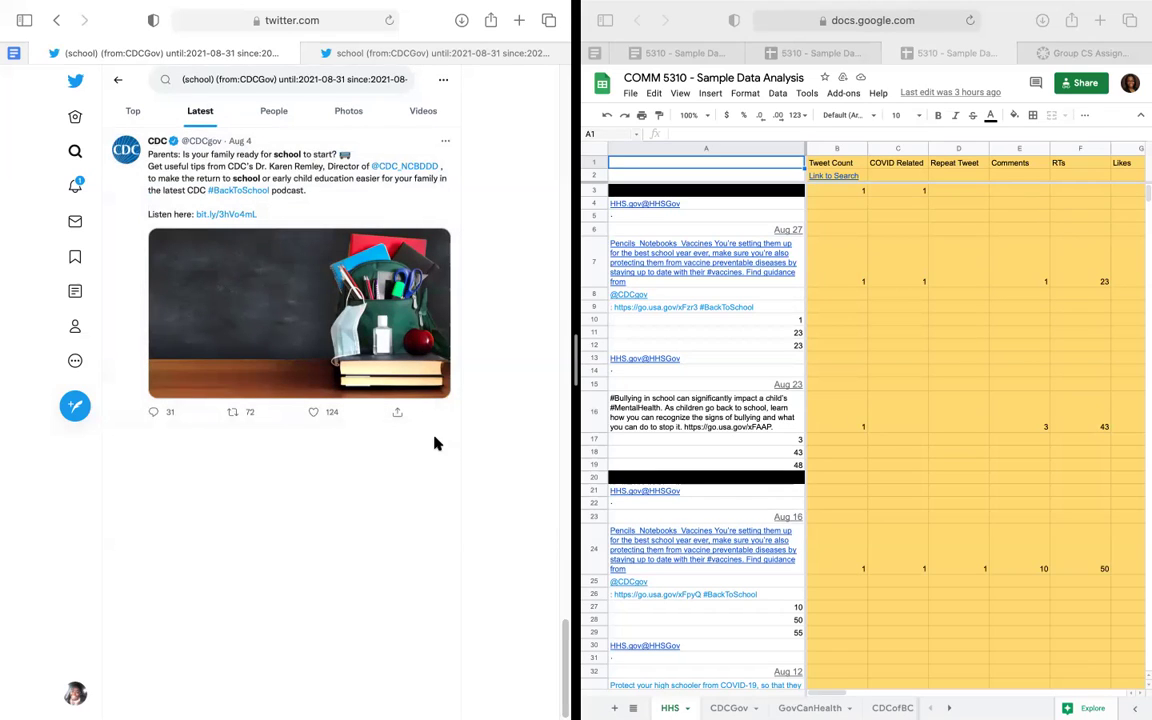
# Select the CDCGov search results from the August 4 tweet up to the August 12 tweet and copy them.
pyautogui.moveTo(308, 277); pyautogui.dragTo(253, 66)
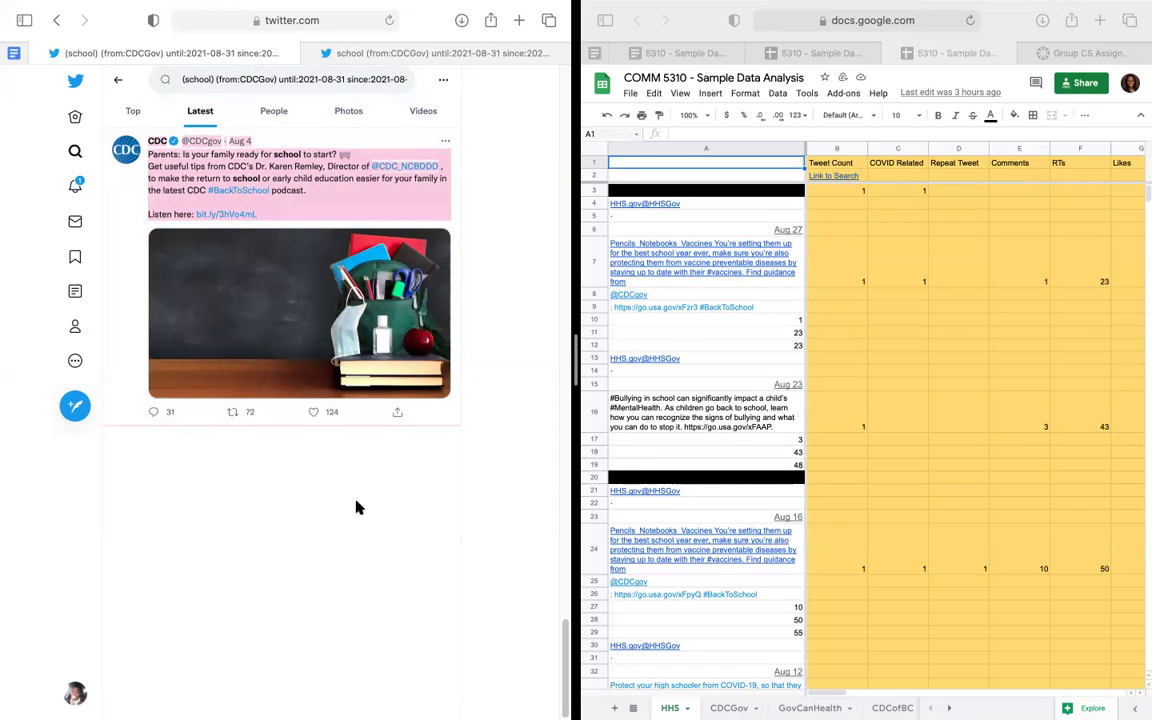
pyautogui.moveTo(344, 428); pyautogui.dragTo(136, 130)
pyautogui.scroll(10, 228, 174)
pyautogui.scroll(5, 228, 172)
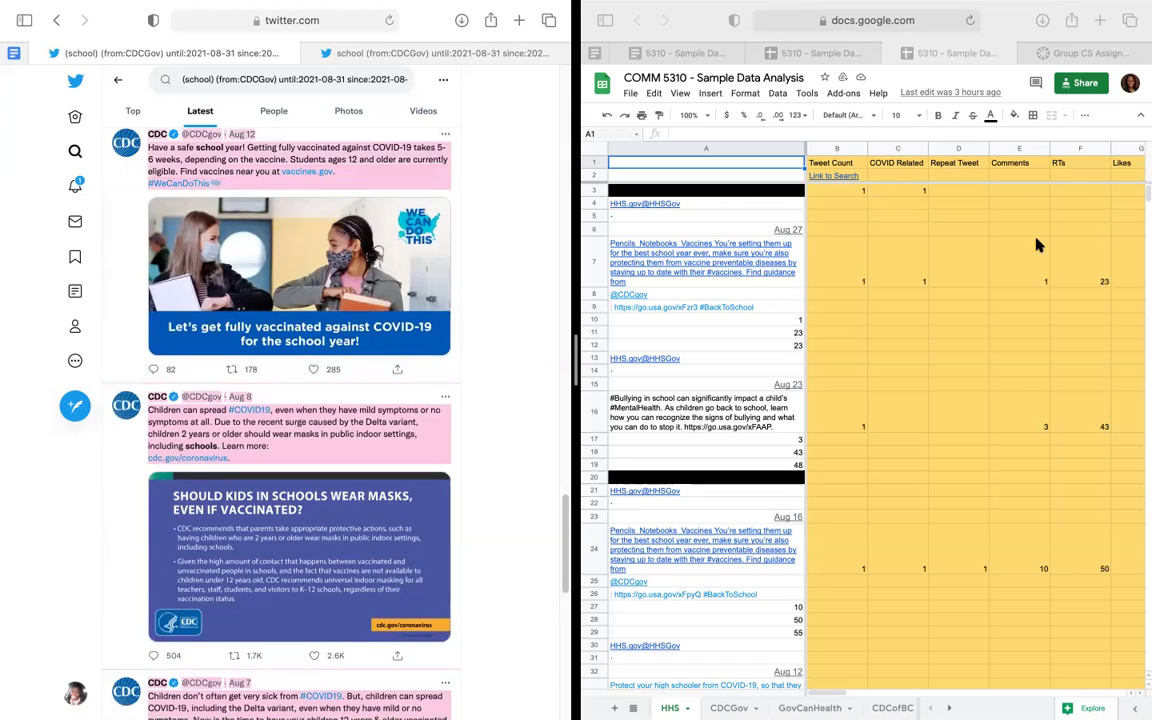
# Add a new blank sheet to the COMM 5310 - Sample Data Analysis spreadsheet.
pyautogui.click(700, 557)
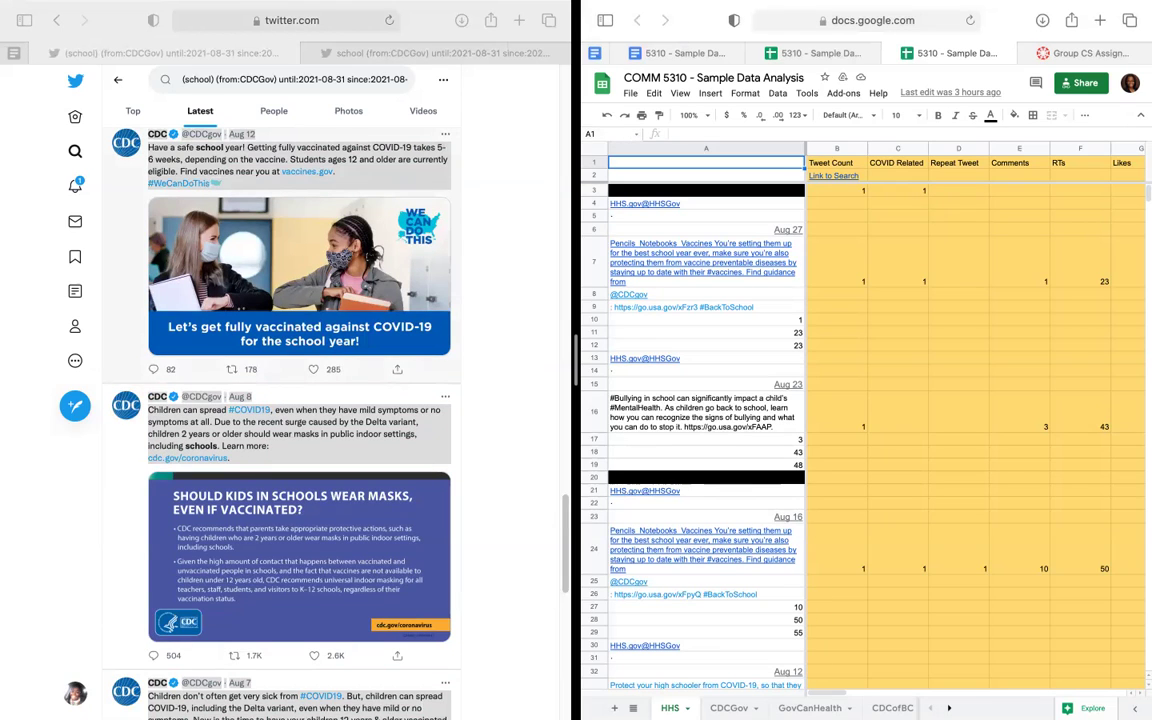
pyautogui.click(949, 708)
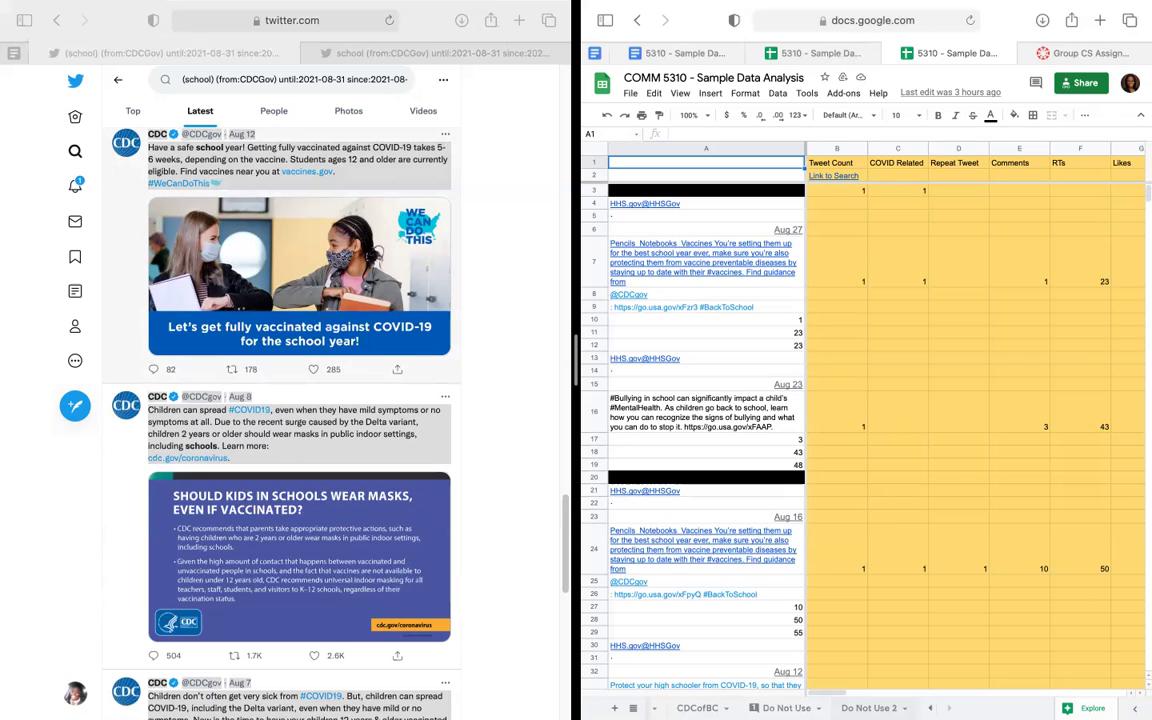
pyautogui.click(697, 707)
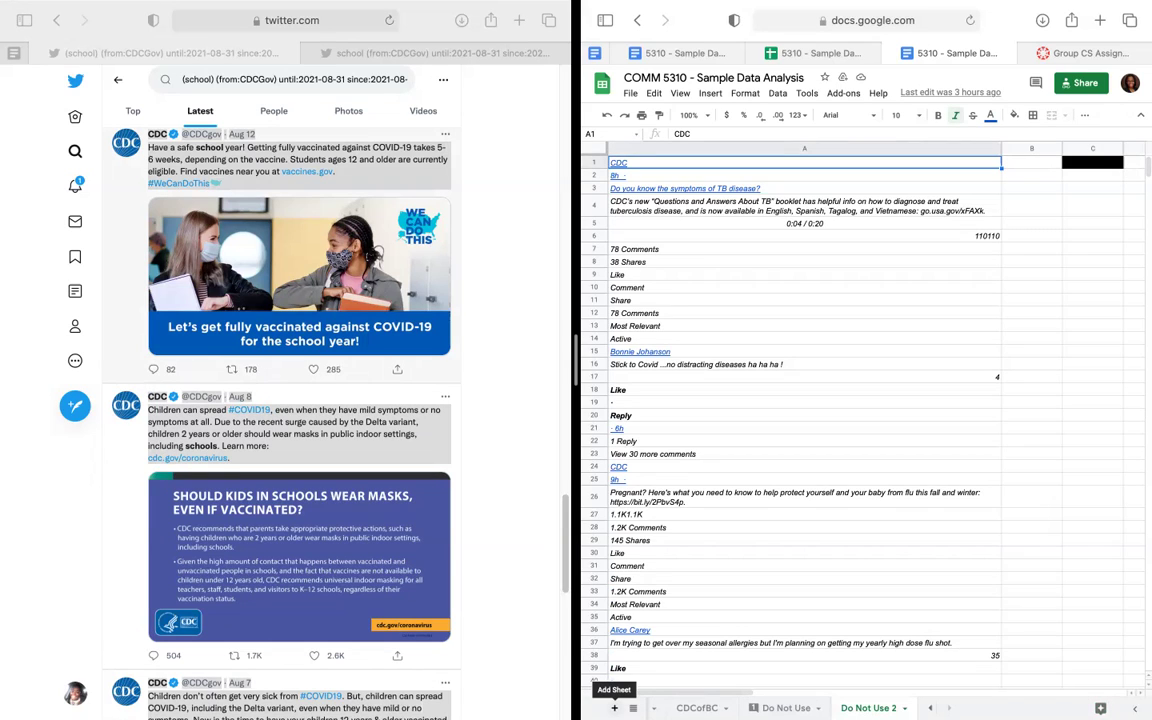
pyautogui.click(614, 708)
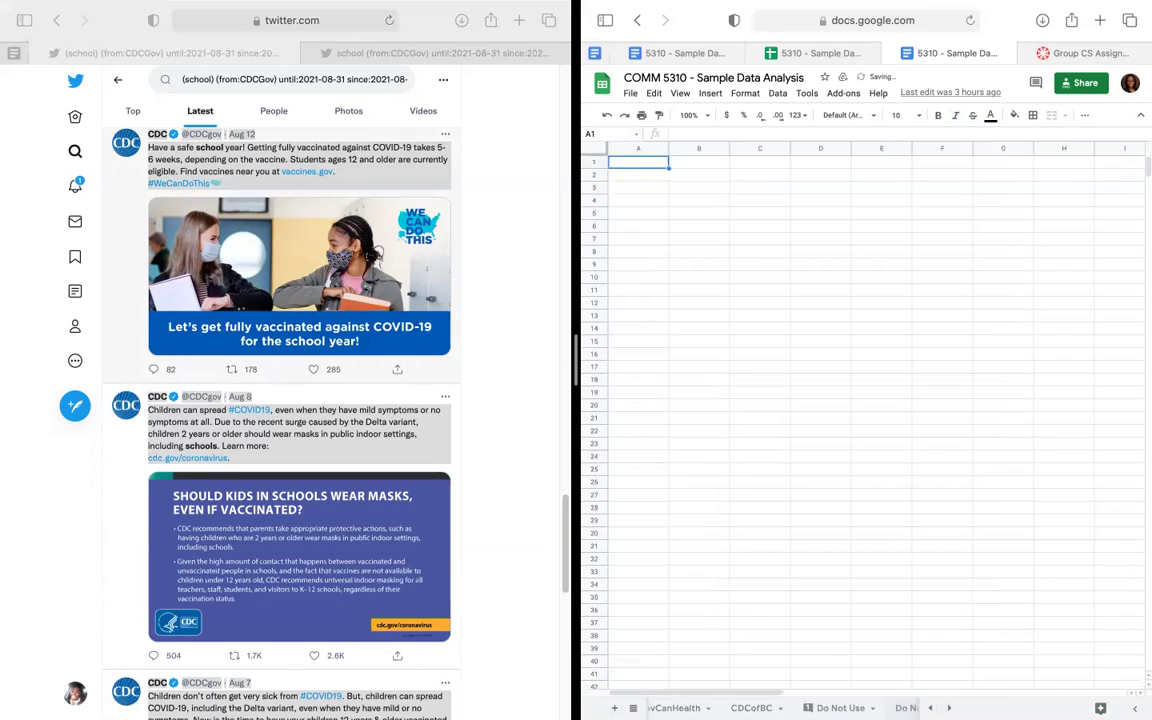
# Paste the copied tweets into the blank sheet starting at cell A1 and widen column A to fit the tweet text.
pyautogui.click(641, 163)
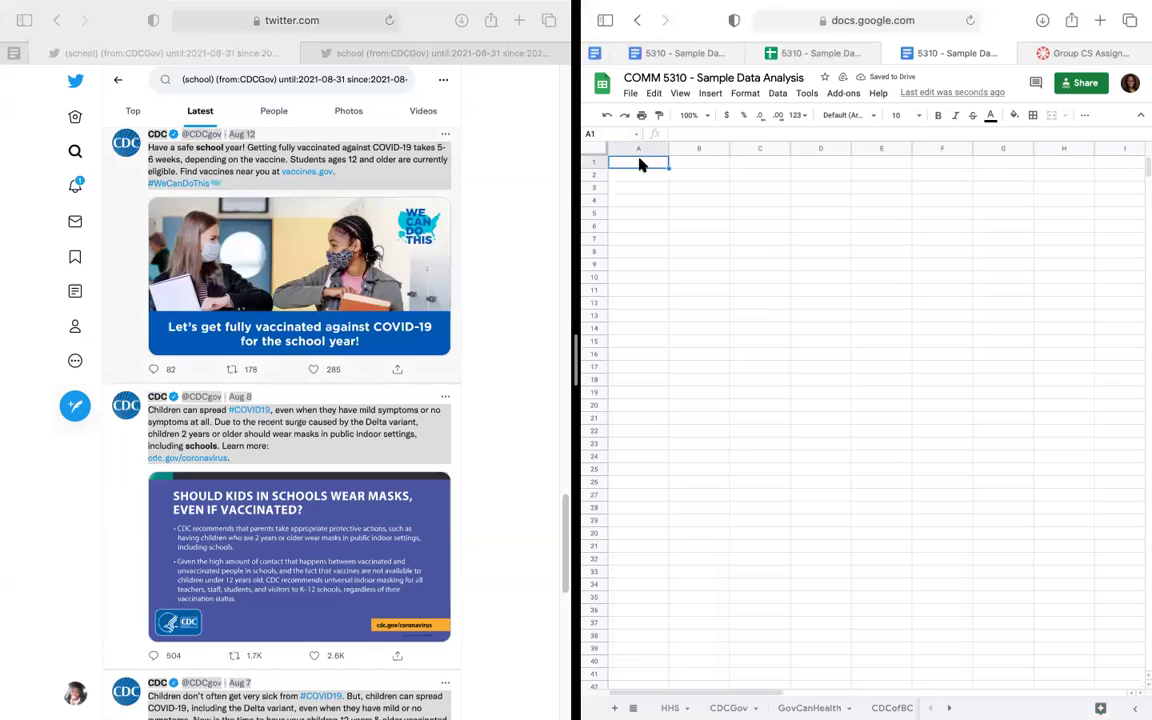
pyautogui.press('super+v')
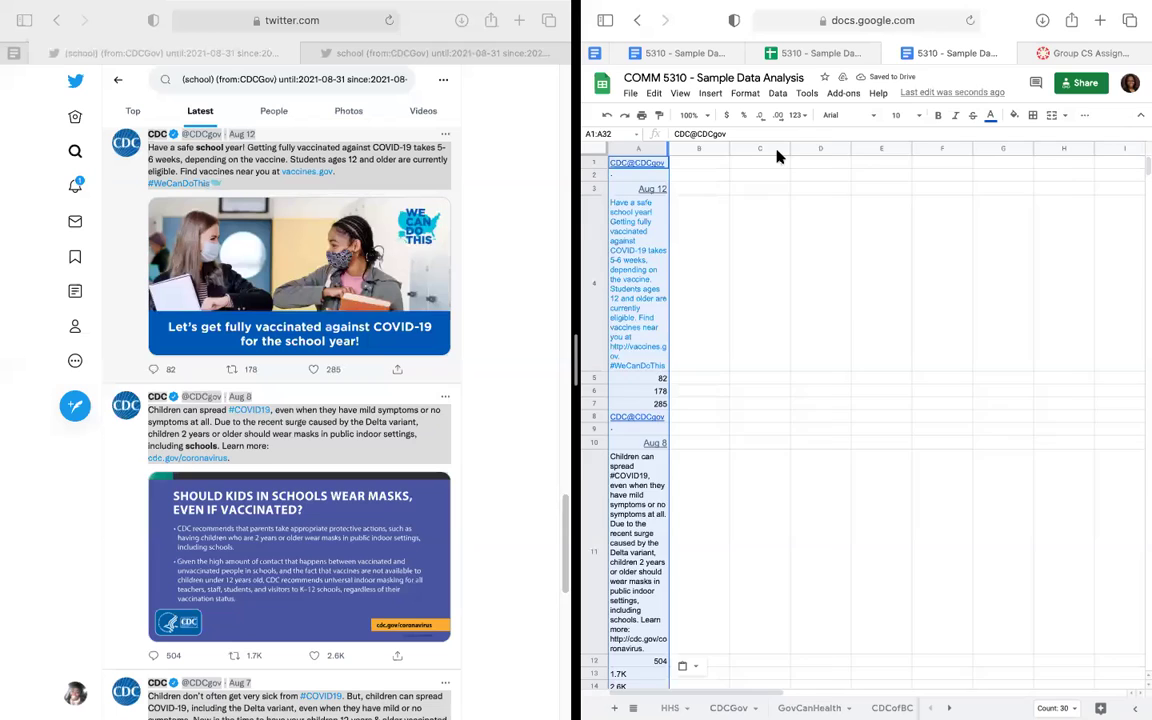
pyautogui.click(862, 257)
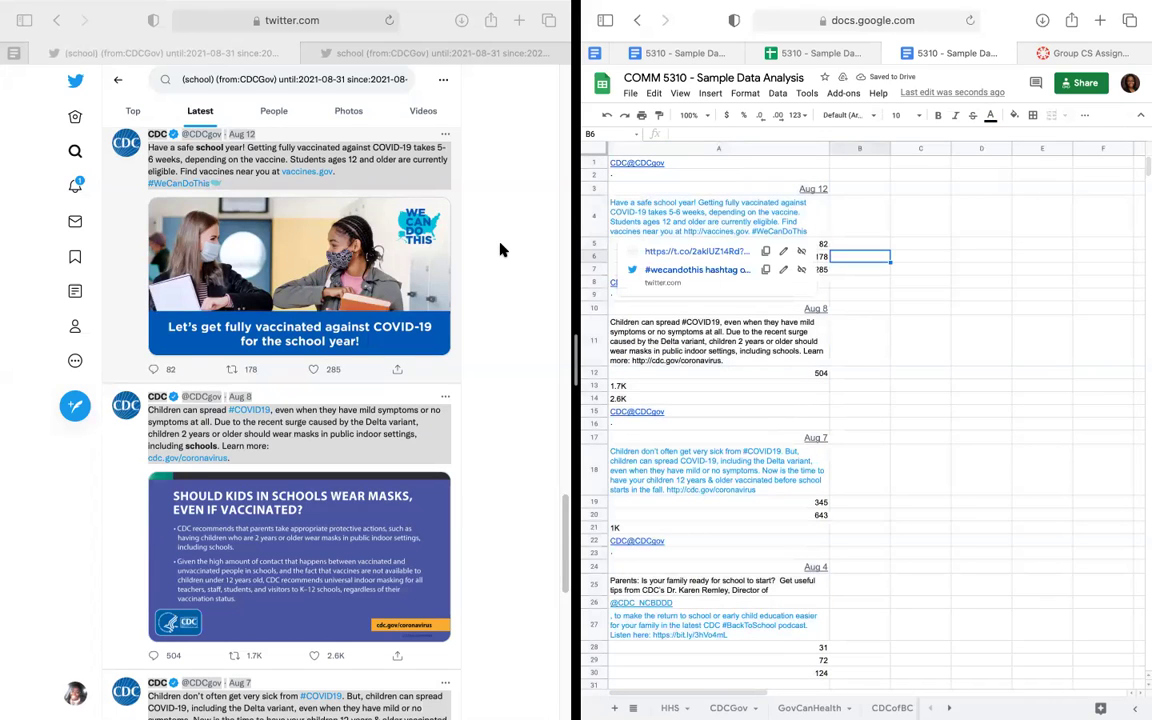
pyautogui.click(871, 232)
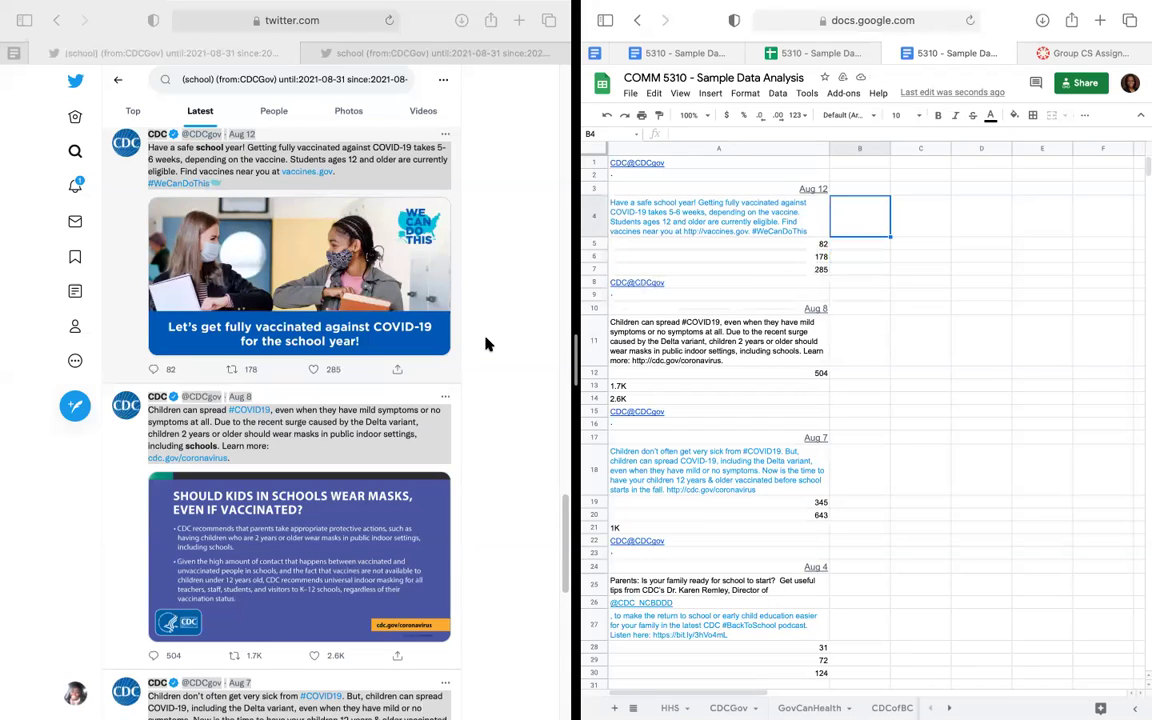
# Examine the comment, retweet and like counts pasted below the August 12 and August 8 tweets.
pyautogui.click(784, 254)
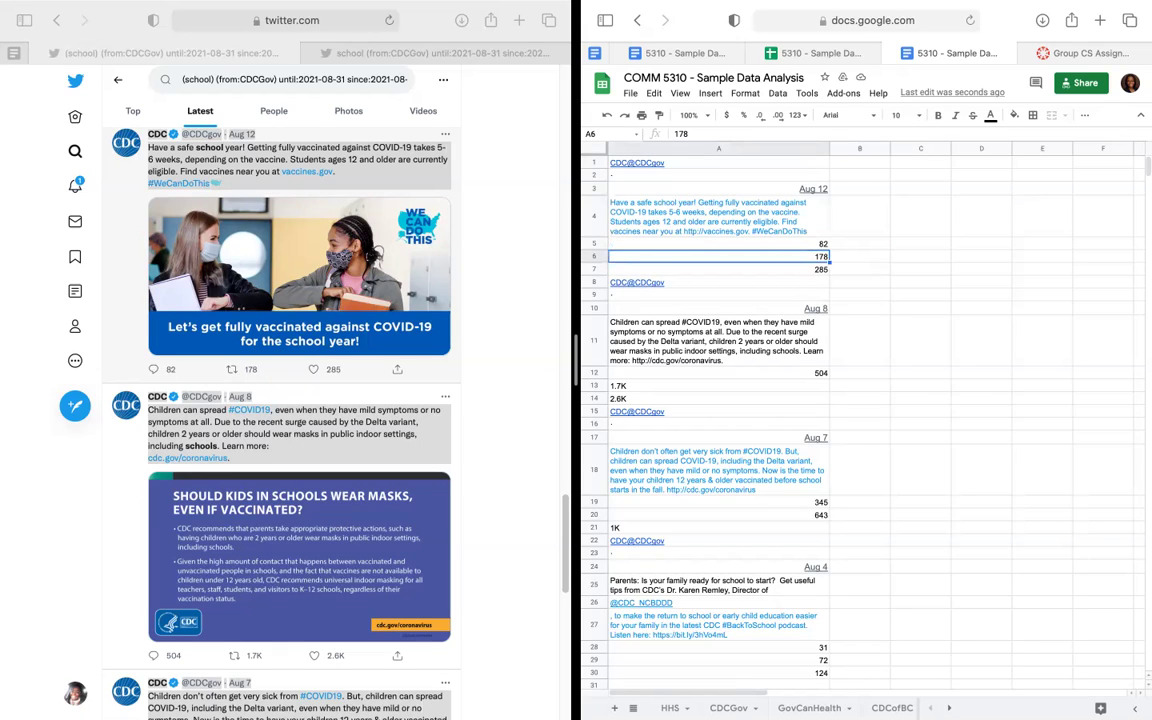
pyautogui.click(718, 269)
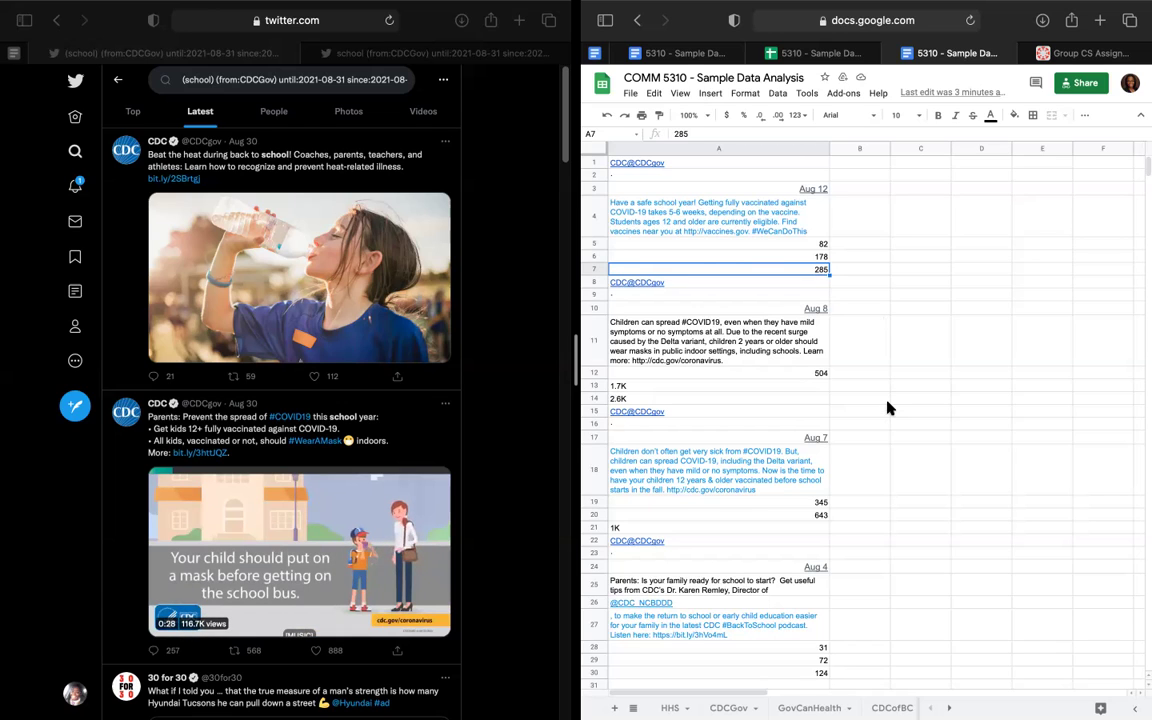
pyautogui.press('Right')
pyautogui.press('Down')
pyautogui.press('Down')
pyautogui.press('Down')
pyautogui.press('Down')
pyautogui.press('Down')
pyautogui.press('Down')
pyautogui.press('Down')
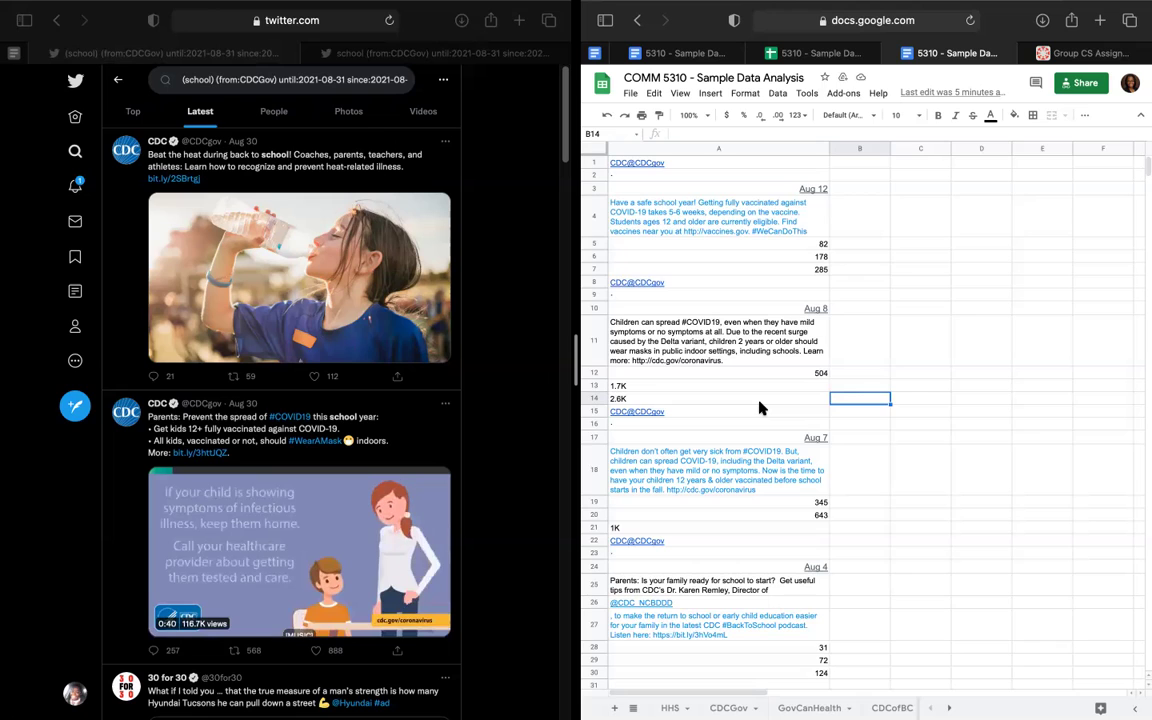
pyautogui.click(759, 407)
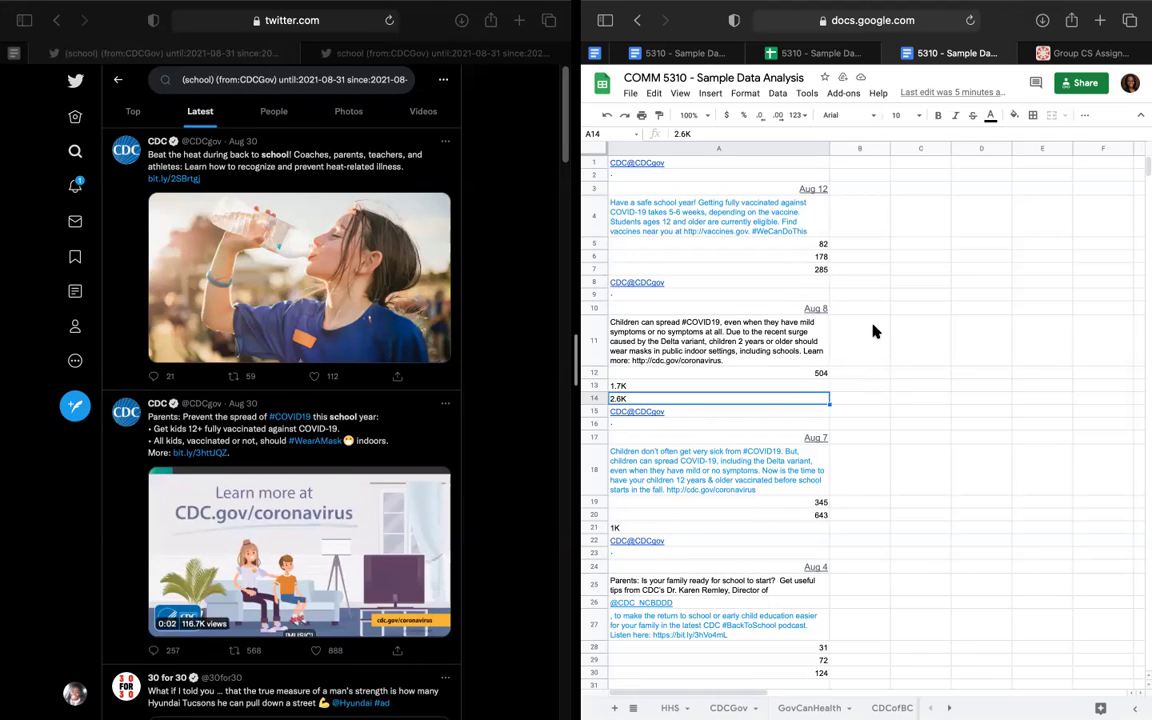
pyautogui.click(860, 377)
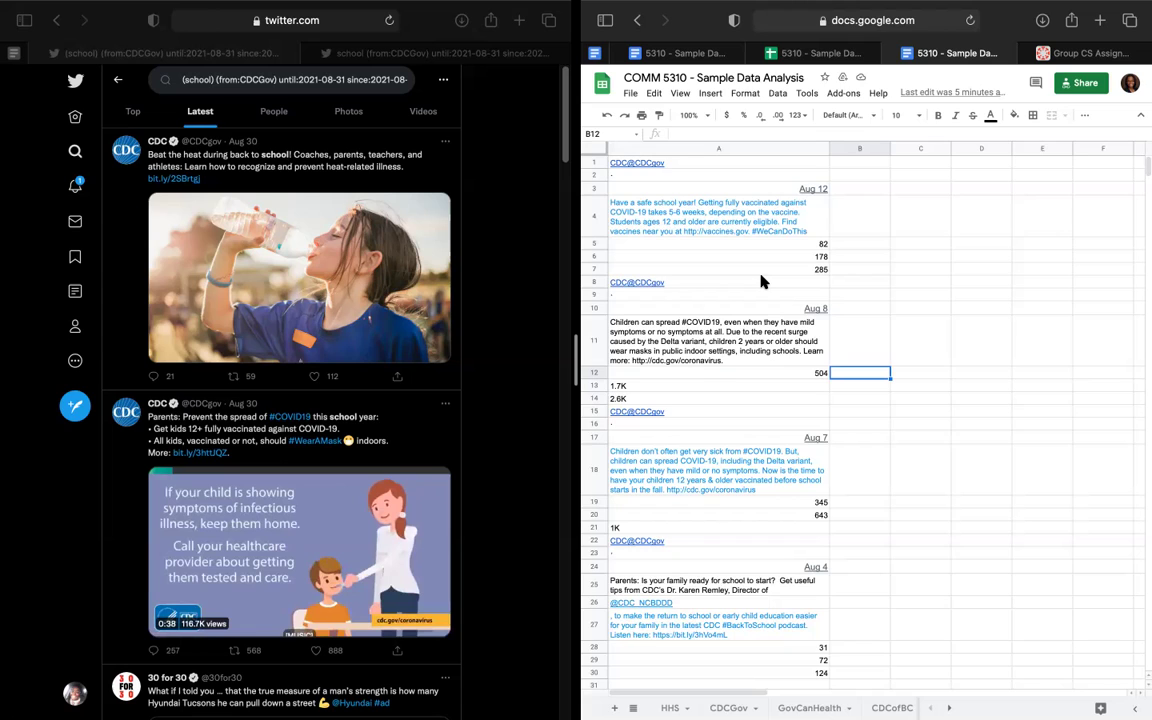
pyautogui.moveTo(762, 282)
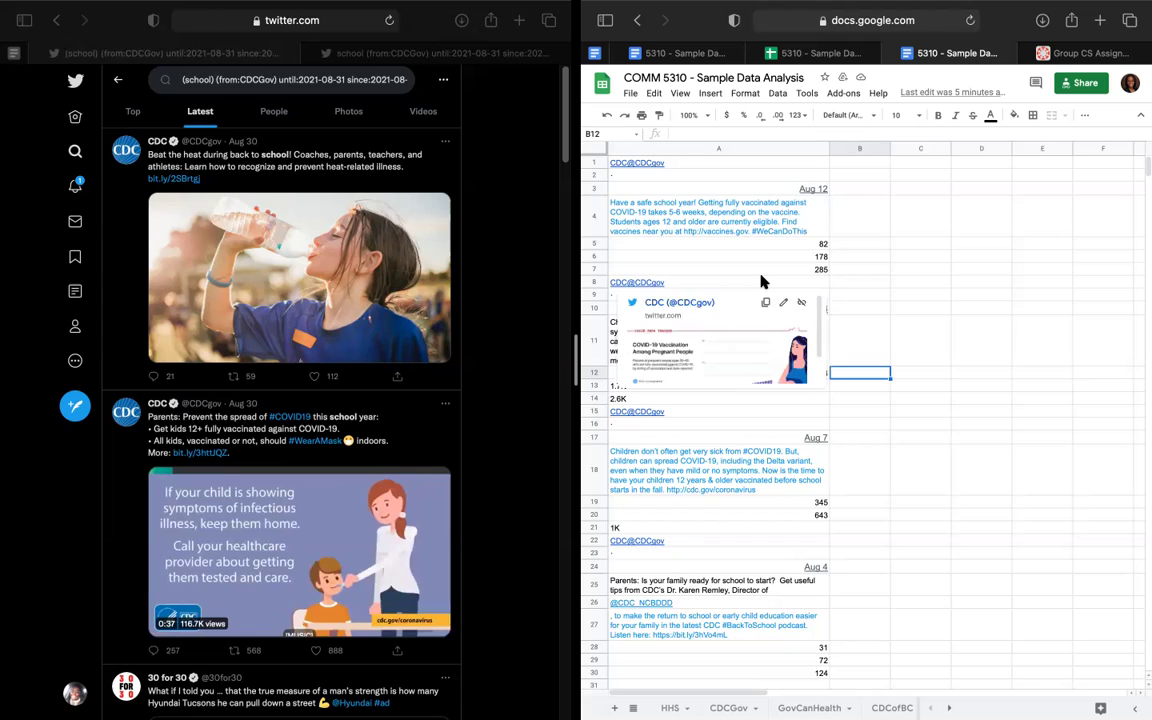
pyautogui.click(940, 271)
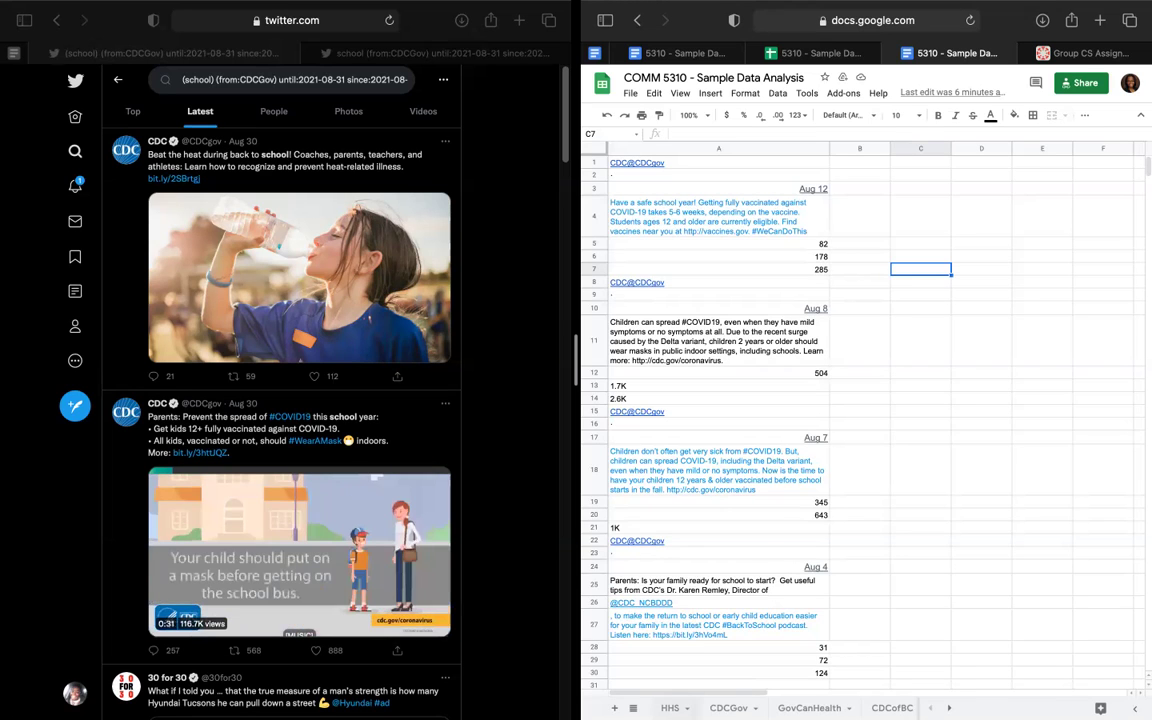
# View the coded HHS sheet, open the CDCGov sheet and select its first tweet's account cell, A4.
pyautogui.hotkey('alt', 'Up')
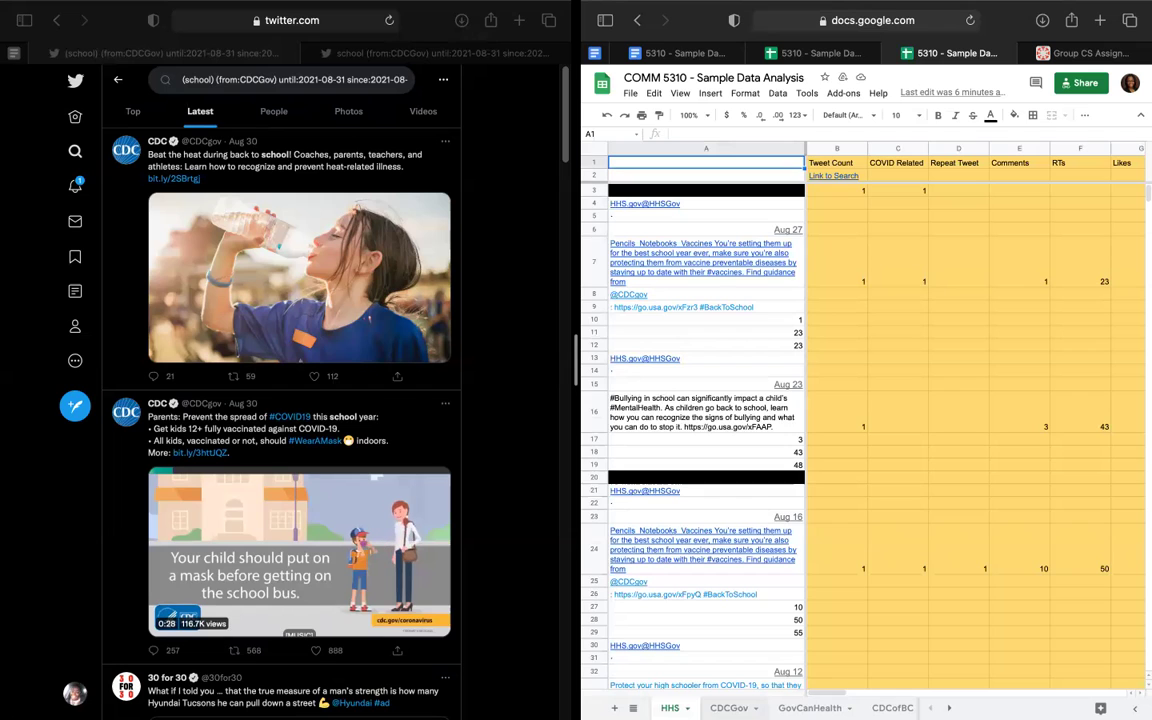
pyautogui.hotkey('alt', 'Down')
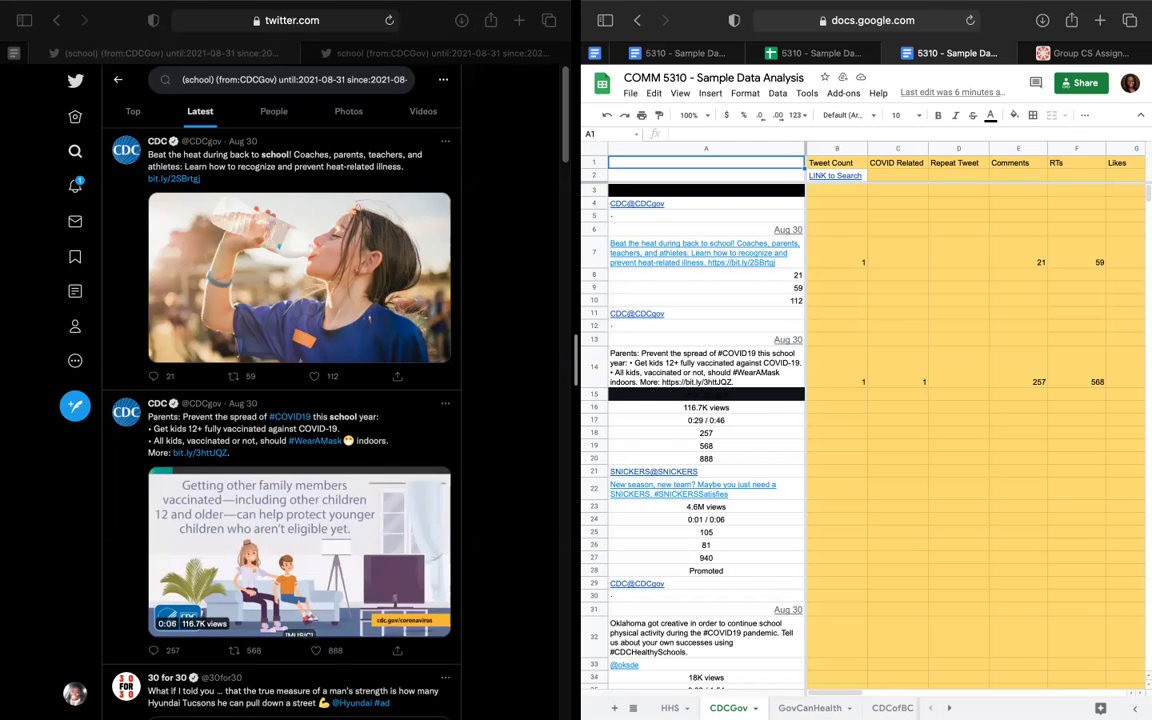
pyautogui.click(717, 205)
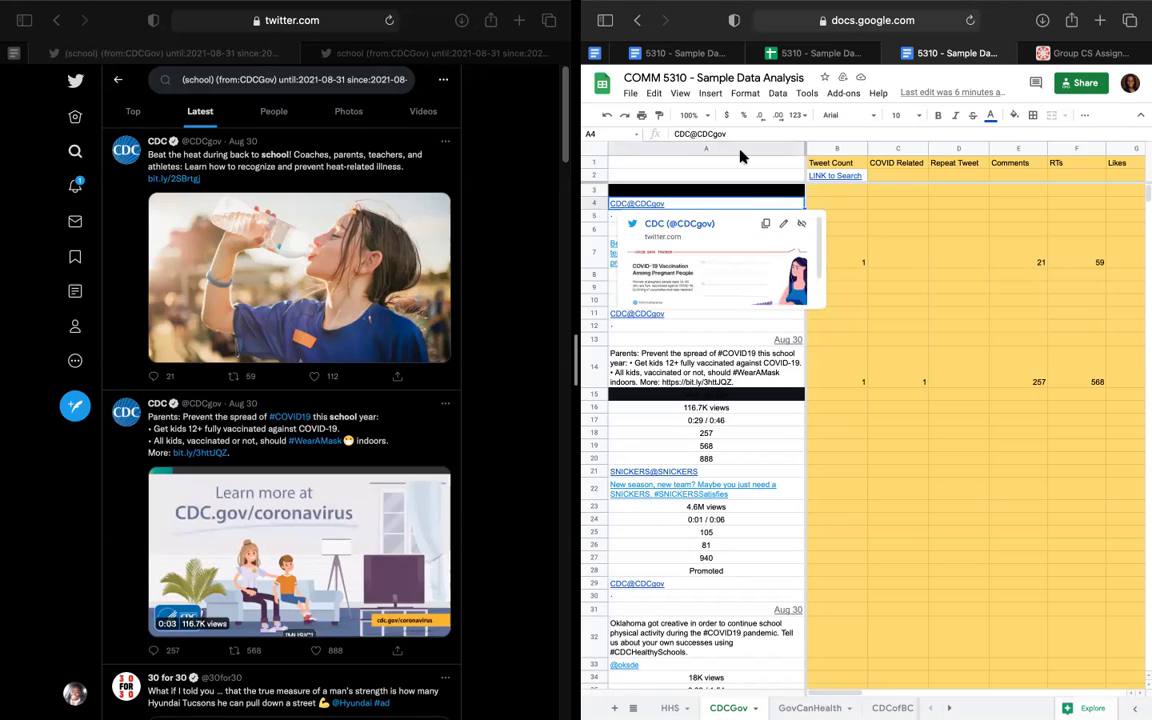
# Examine the CDCGov sheet's coding categories across row 6, from Tweet Count through Podcast, to the end of the coded columns.
pyautogui.click(862, 226)
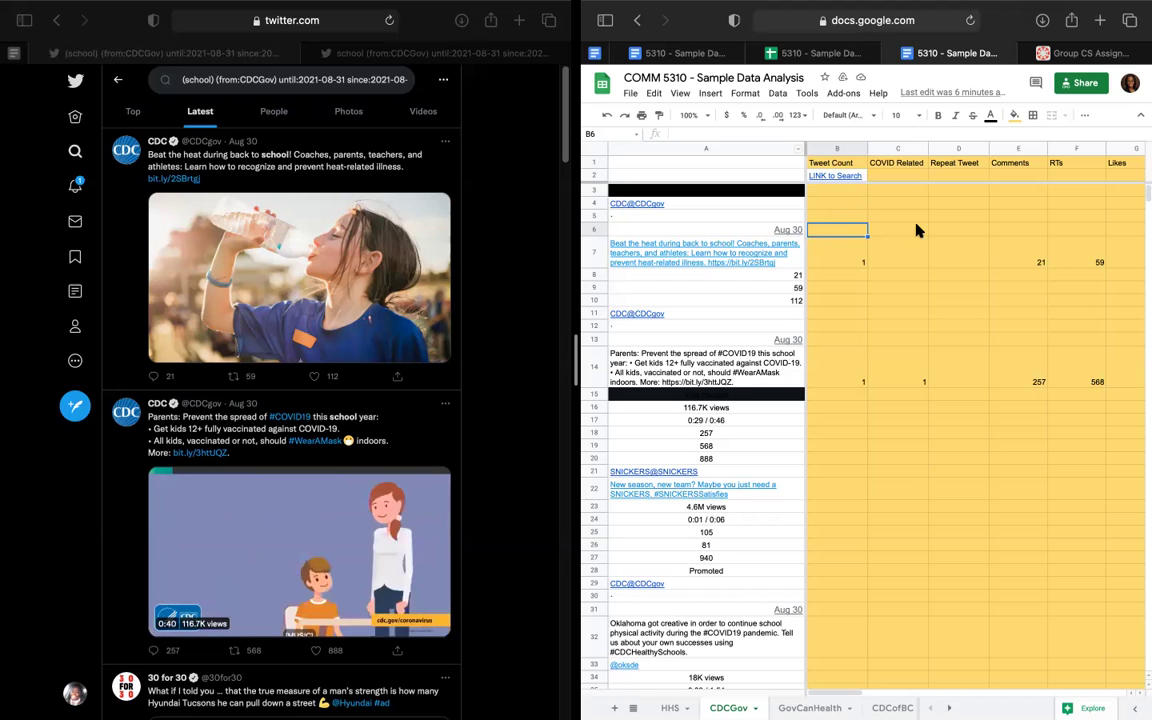
pyautogui.hscroll(8, 918, 231)
pyautogui.press('Down')
pyautogui.press('Down')
pyautogui.press('Right')
pyautogui.press('Right')
pyautogui.press('Right')
pyautogui.press('Right')
pyautogui.press('Right')
pyautogui.press('Right')
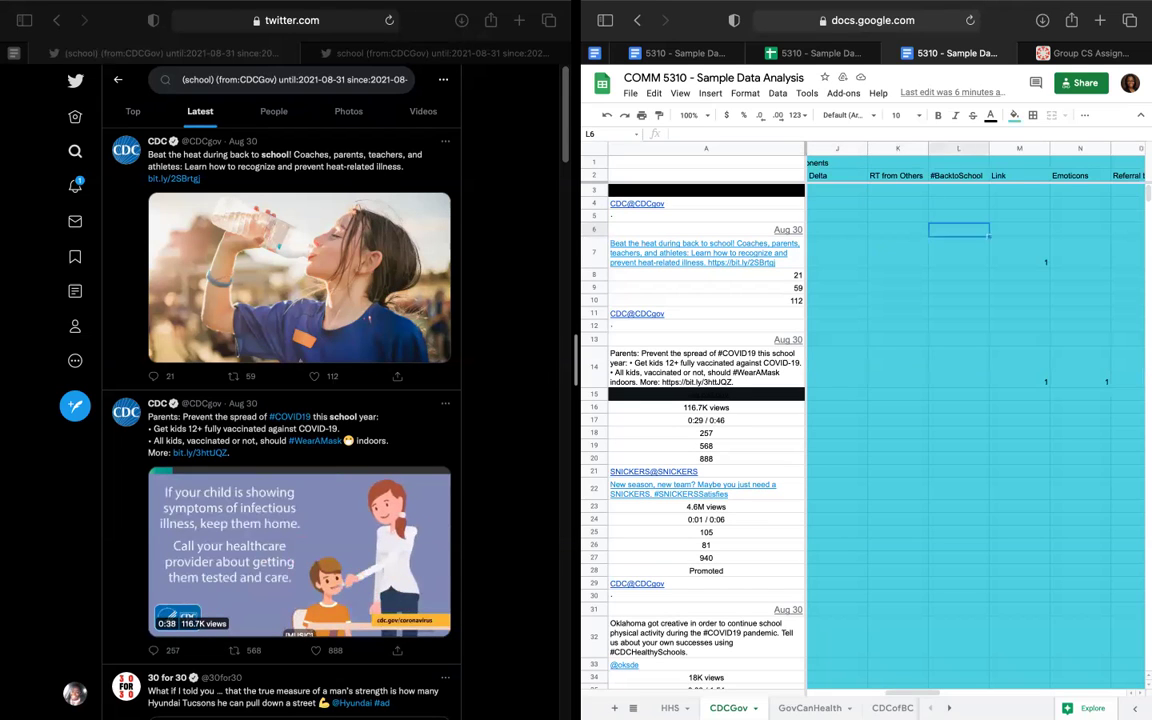
pyautogui.press('Right')
pyautogui.press('Right')
pyautogui.press('Right')
pyautogui.press('Right')
pyautogui.press('Right')
pyautogui.press('Right')
pyautogui.press('Right')
pyautogui.press('Right')
pyautogui.press('Right')
pyautogui.press('Right')
pyautogui.press('Right')
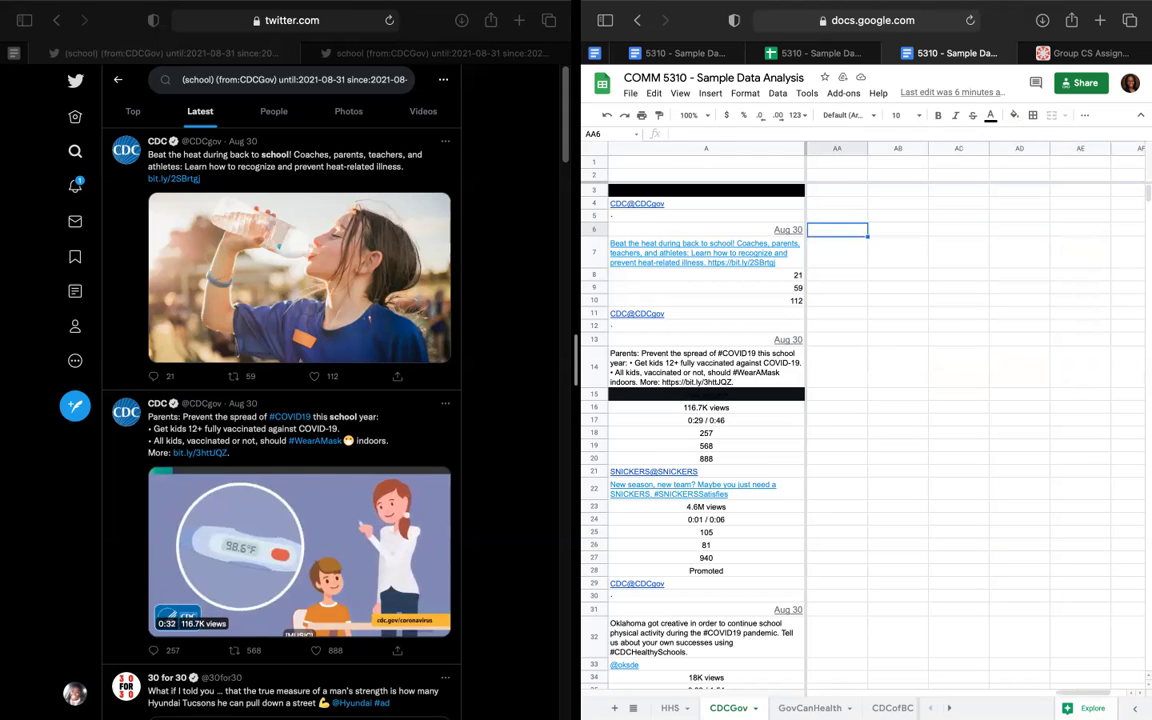
# Review the coding categories in reverse, from Podcast through the interactive elements and message components back to Tweet Count.
pyautogui.press('Left')
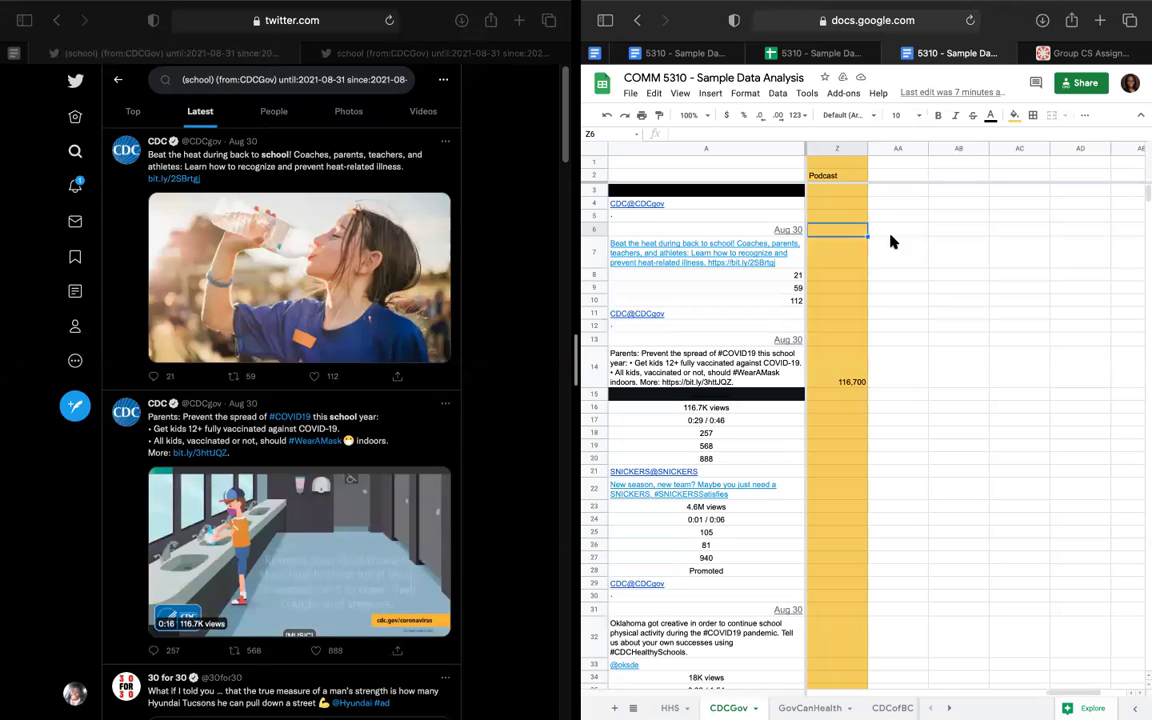
pyautogui.press('Left')
pyautogui.press('Left')
pyautogui.press('Left')
pyautogui.press('Left')
pyautogui.press('Left')
pyautogui.press('Left')
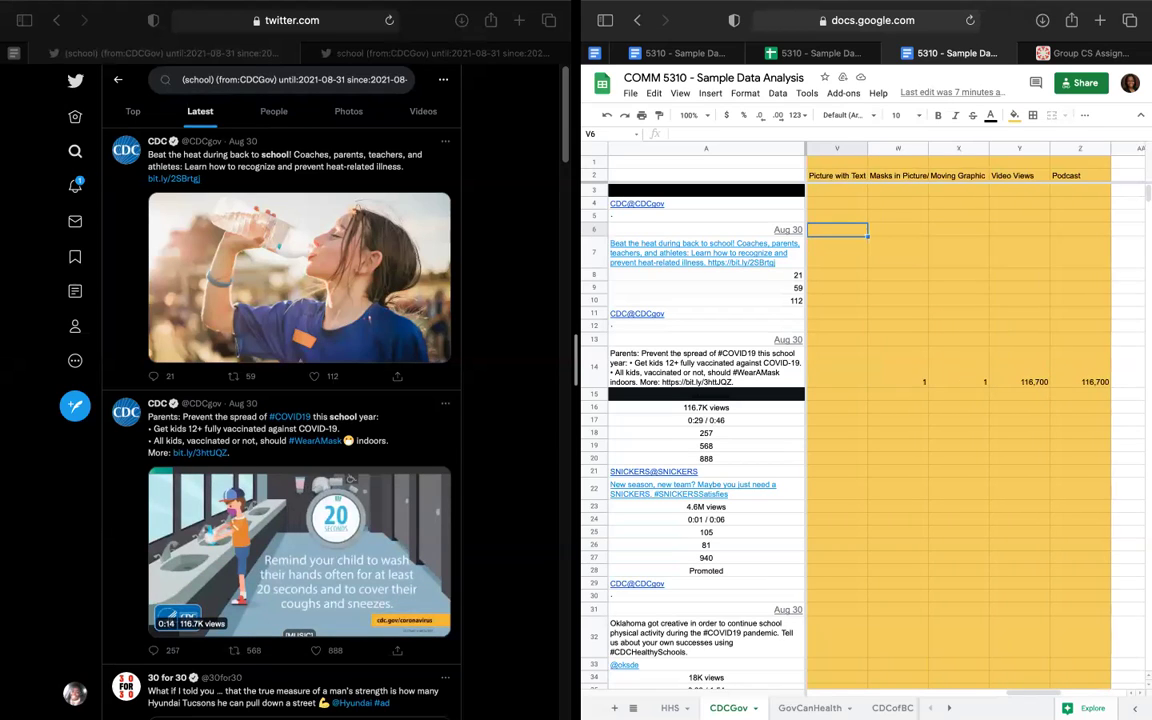
pyautogui.press('Left')
pyautogui.press('Left')
pyautogui.press('Left')
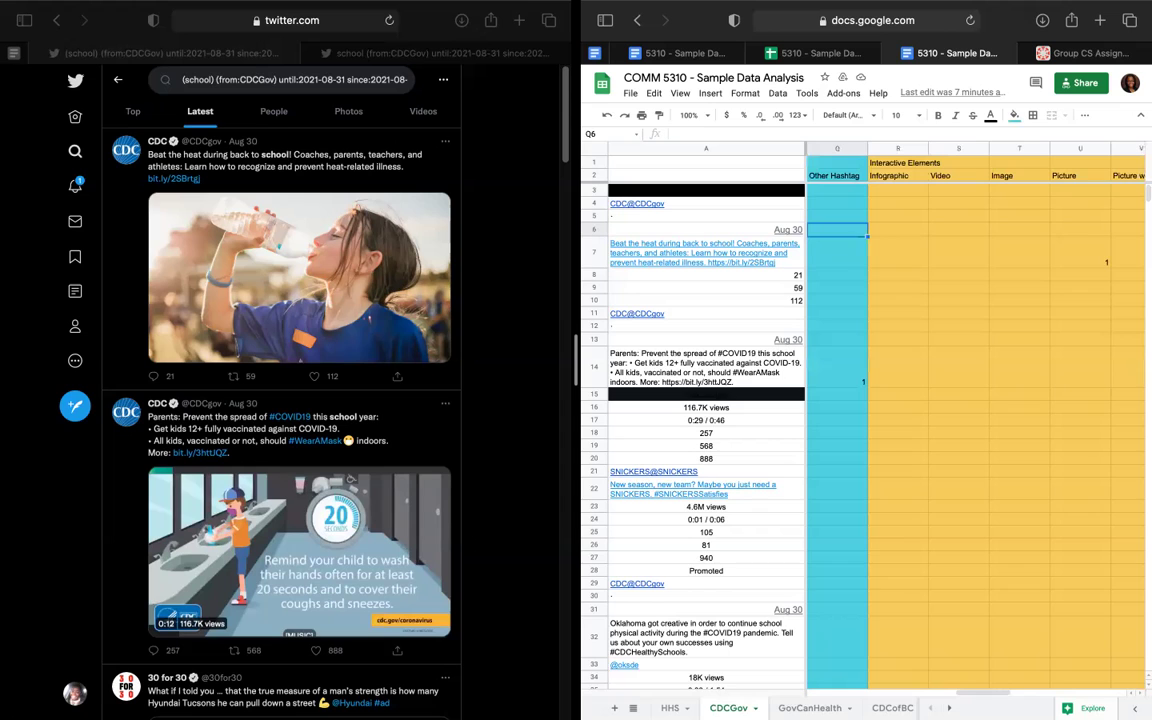
pyautogui.press('Left')
pyautogui.press('Left')
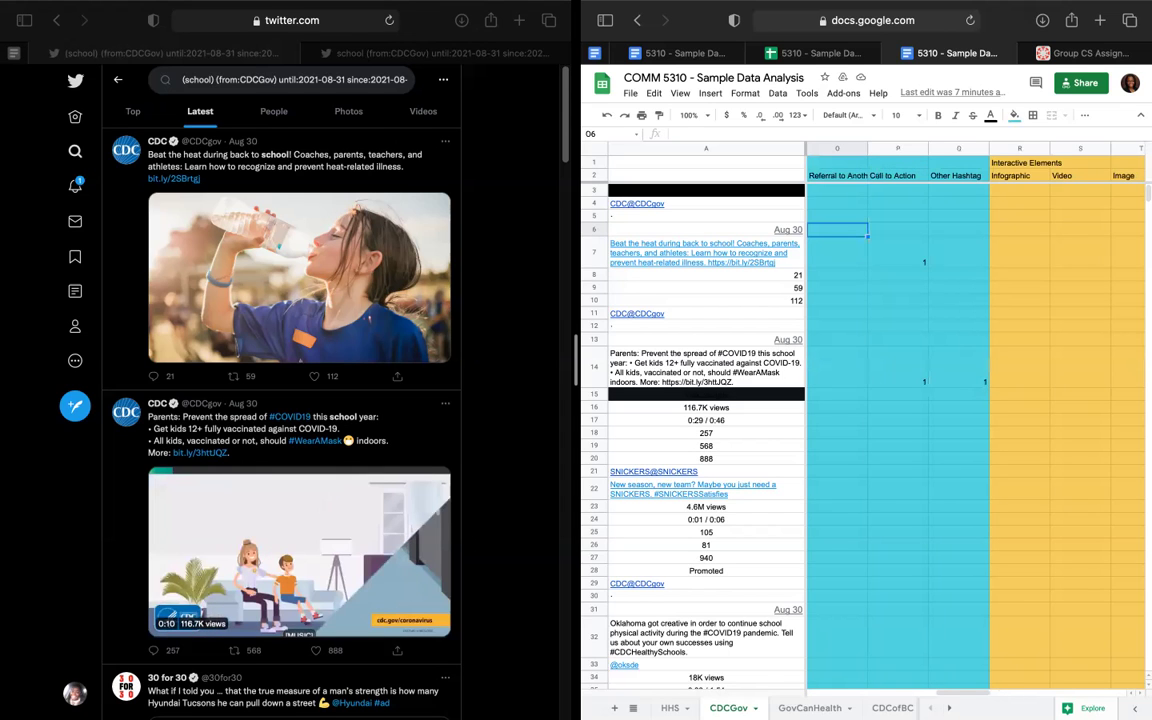
pyautogui.press('Left')
pyautogui.press('Left')
pyautogui.press('Left')
pyautogui.press('Left')
pyautogui.press('Left')
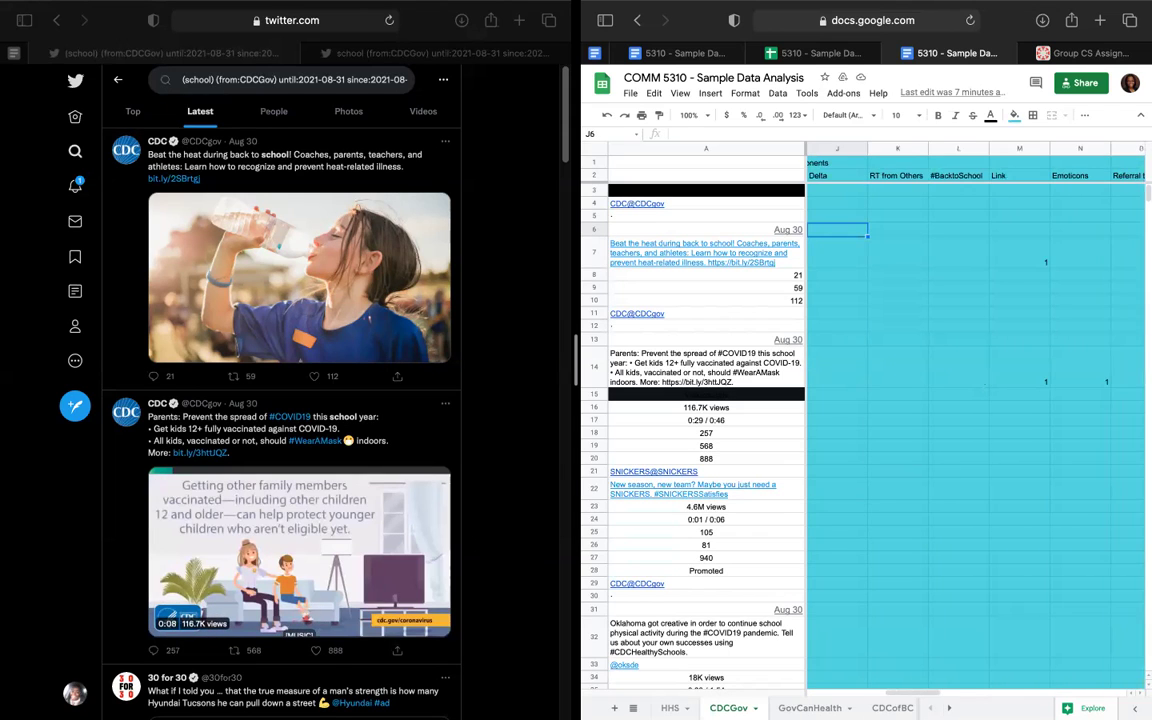
pyautogui.press('Left')
pyautogui.press('Left')
pyautogui.press('Left')
pyautogui.press('Left')
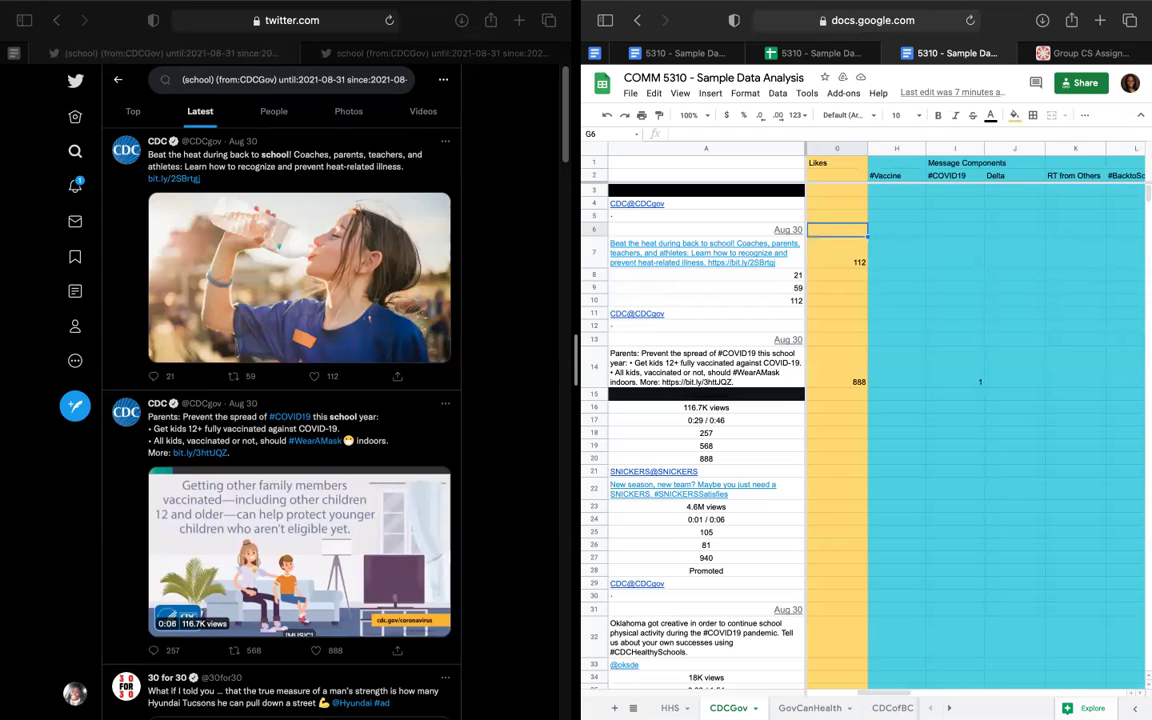
pyautogui.press('Left')
pyautogui.press('Left')
pyautogui.press('Left')
pyautogui.press('Left')
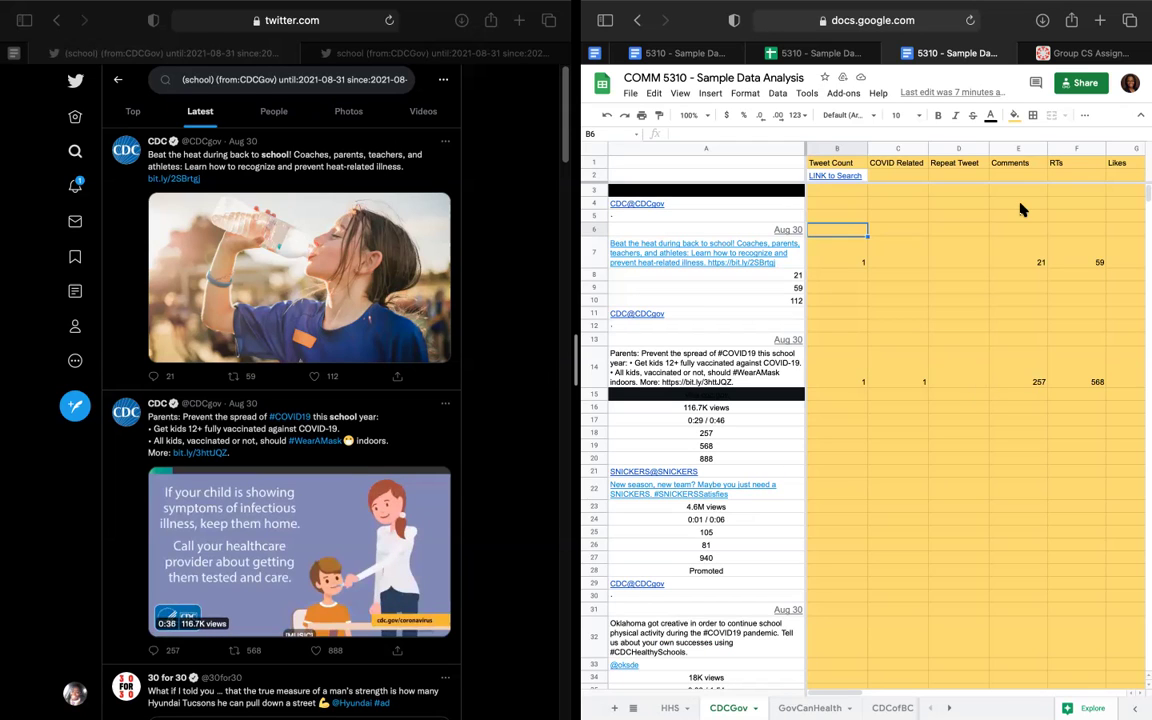
# Examine the RTs, Likes and message component columns up to RT from Others, and return to the COVID Related column.
pyautogui.click(1053, 216)
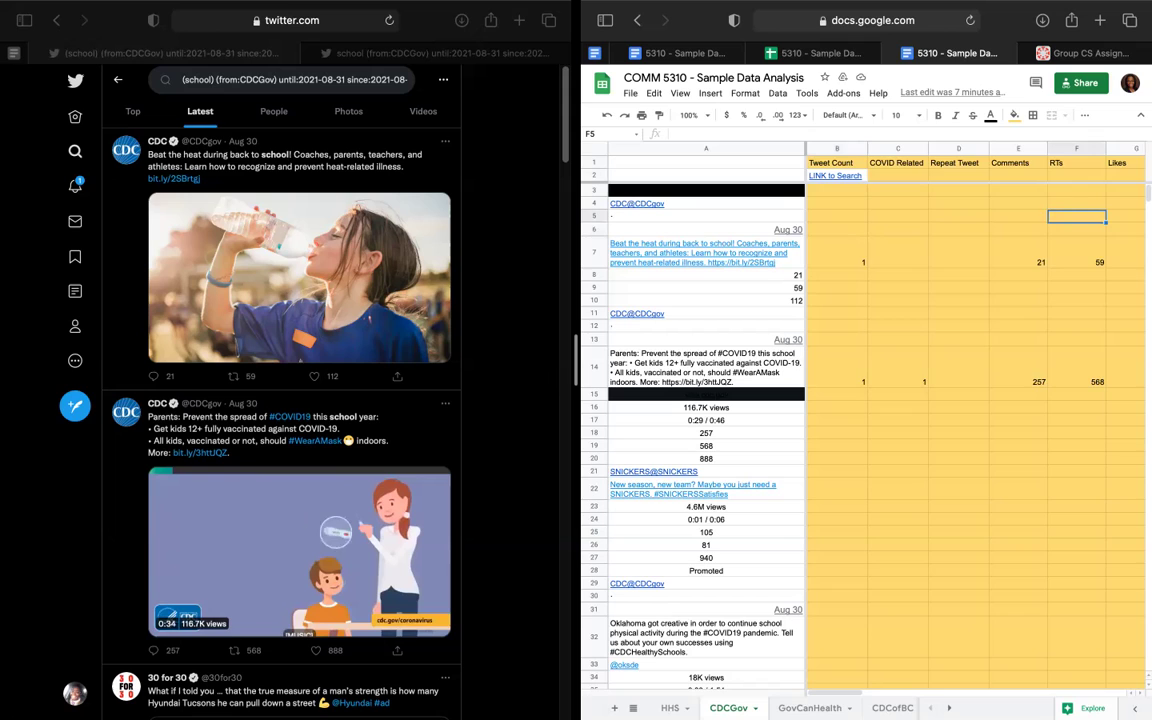
pyautogui.press('Right')
pyautogui.press('Right')
pyautogui.press('Right')
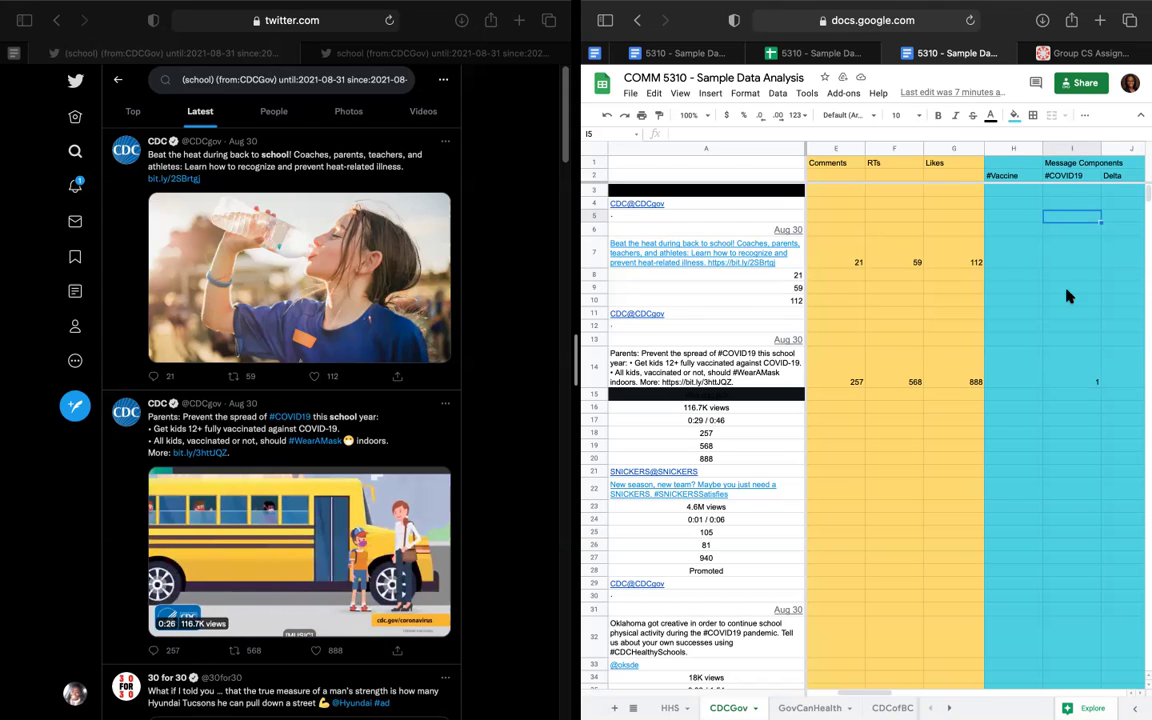
pyautogui.press('Right')
pyautogui.press('Right')
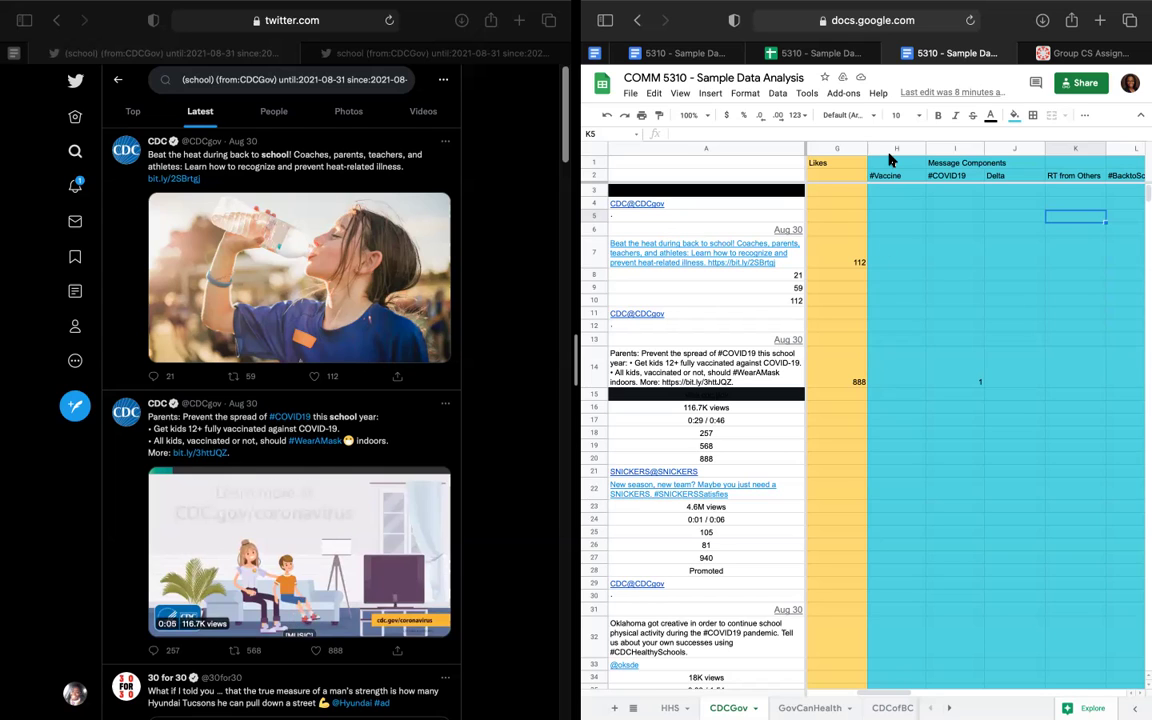
pyautogui.hscroll(-5, 759, 160)
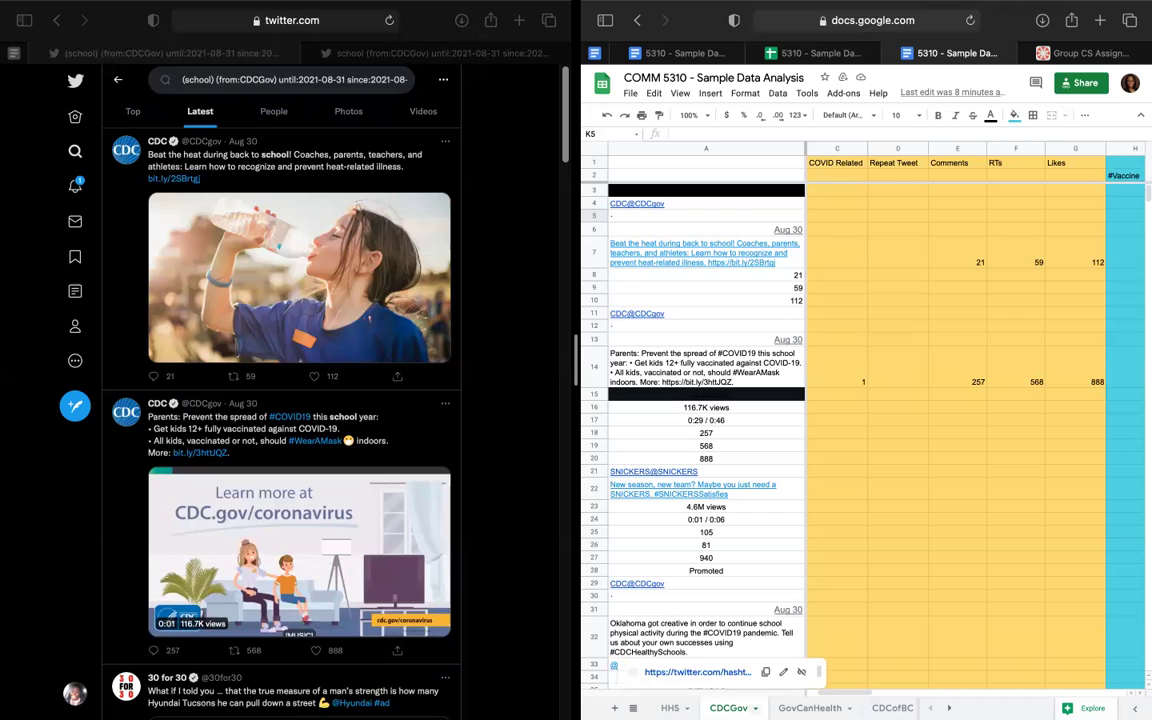
# View the uncoded GovCanHealth sheet and return to the CDCGov sheet.
pyautogui.rightClick(705, 707)
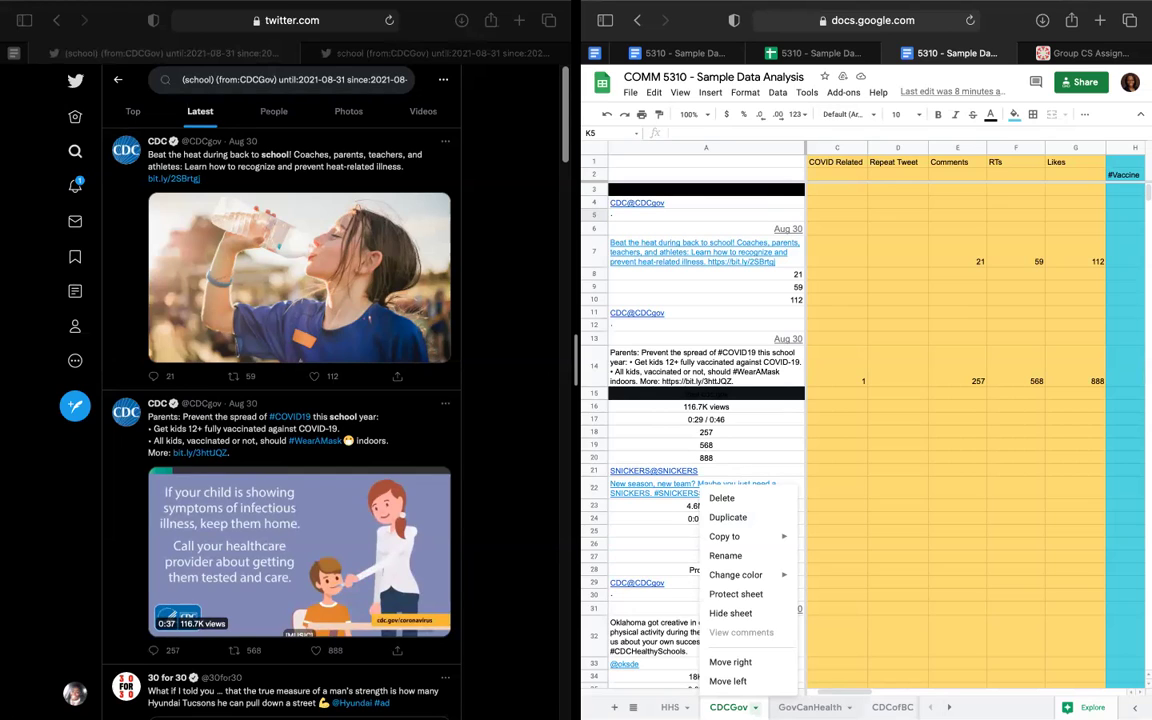
pyautogui.click(809, 707)
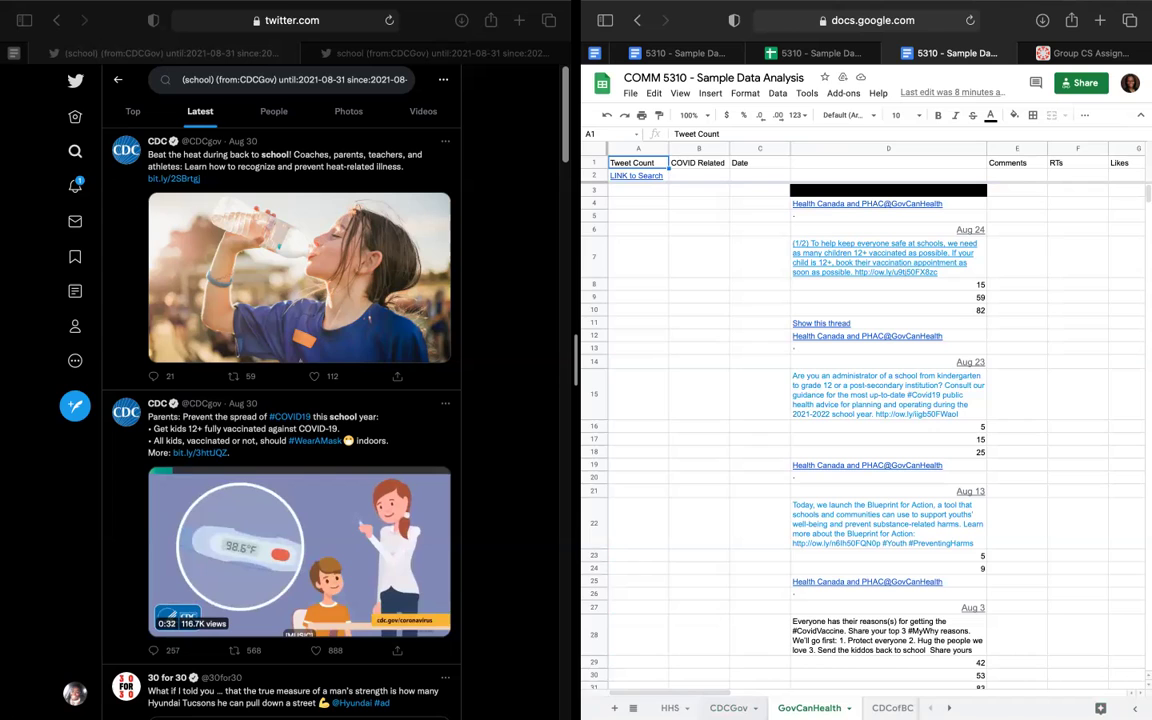
pyautogui.click(728, 707)
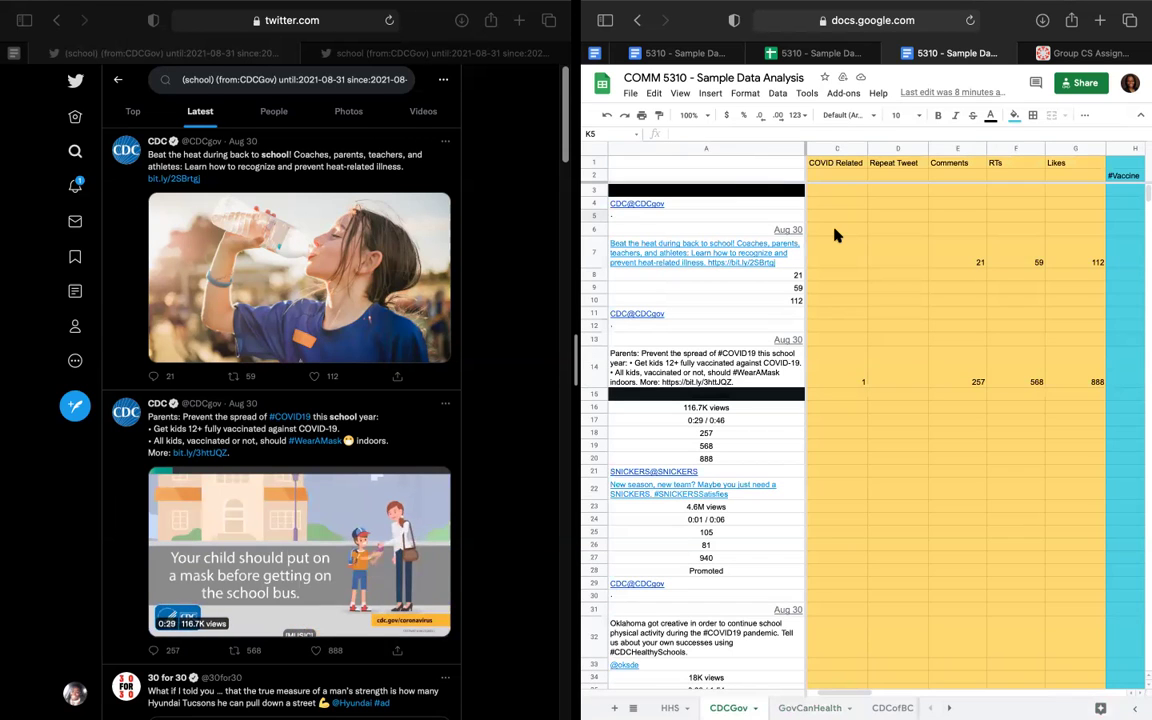
# Select and copy the CDCGov sheet's coding columns B through Z, from Tweet Count to Podcast.
pyautogui.click(836, 231)
pyautogui.press('super+z')
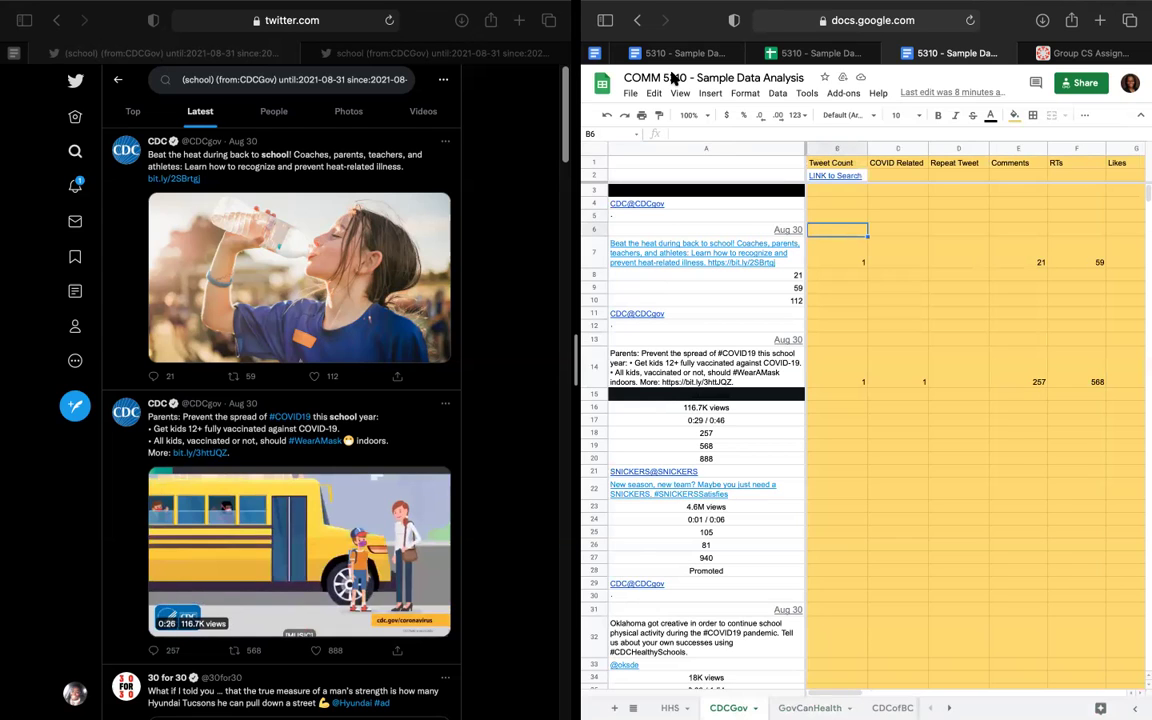
pyautogui.click(840, 150)
pyautogui.hscroll(15, 907, 219)
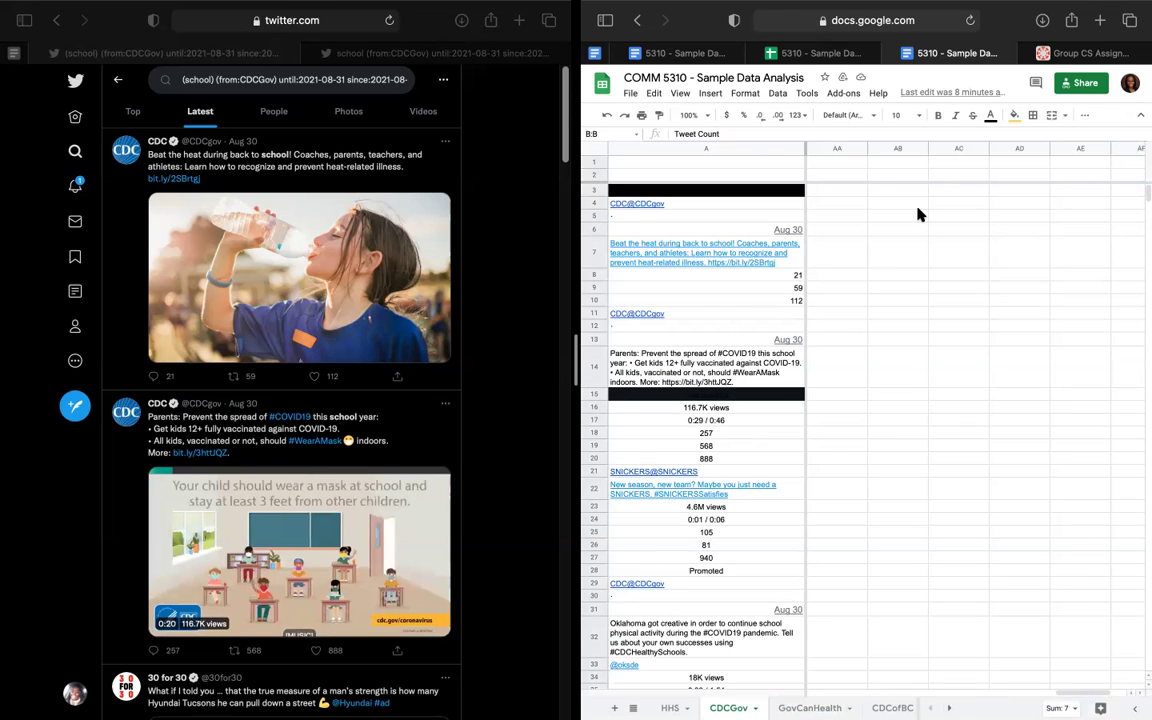
pyautogui.hscroll(-5, 1010, 185)
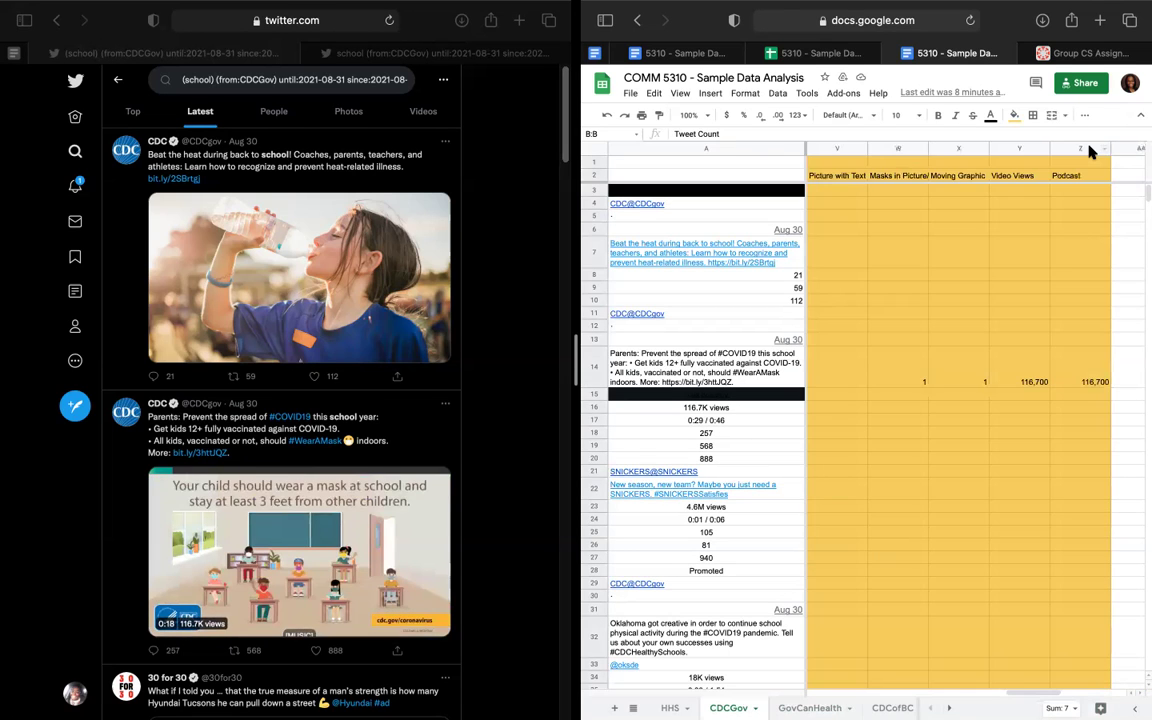
pyautogui.keyDown('shift'); pyautogui.click(1080, 149); pyautogui.keyUp('shift')
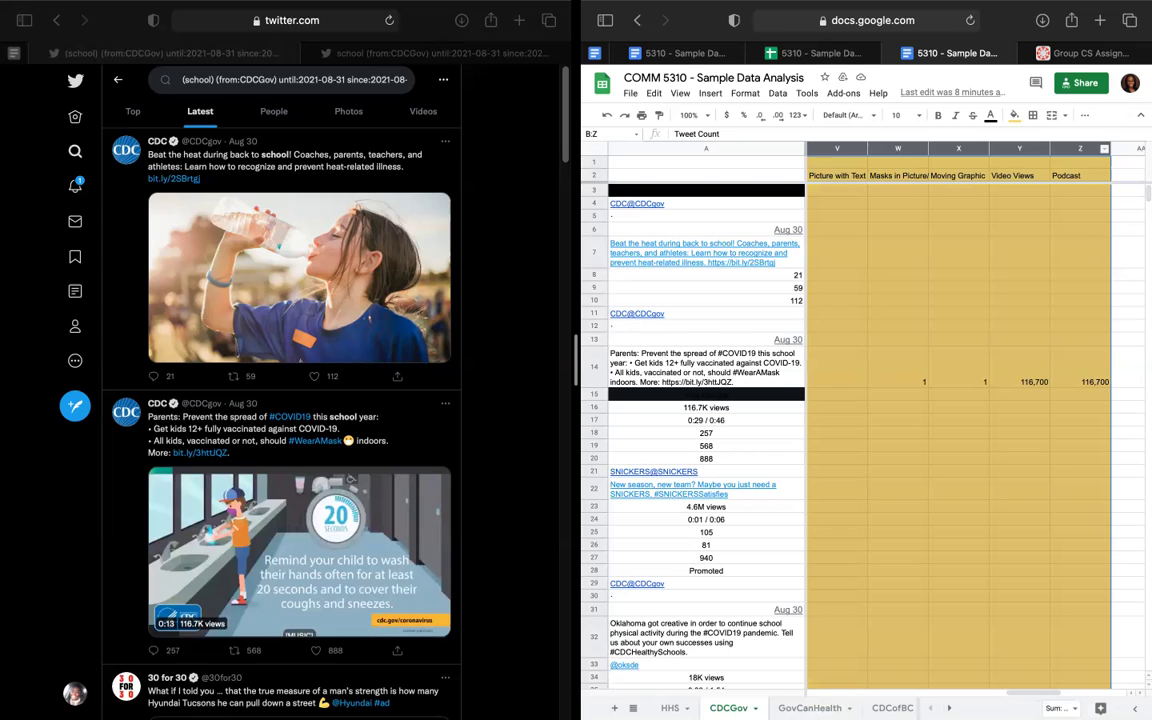
# Paste the copied coding columns into the GovCanHealth sheet starting at column E.
pyautogui.click(808, 707)
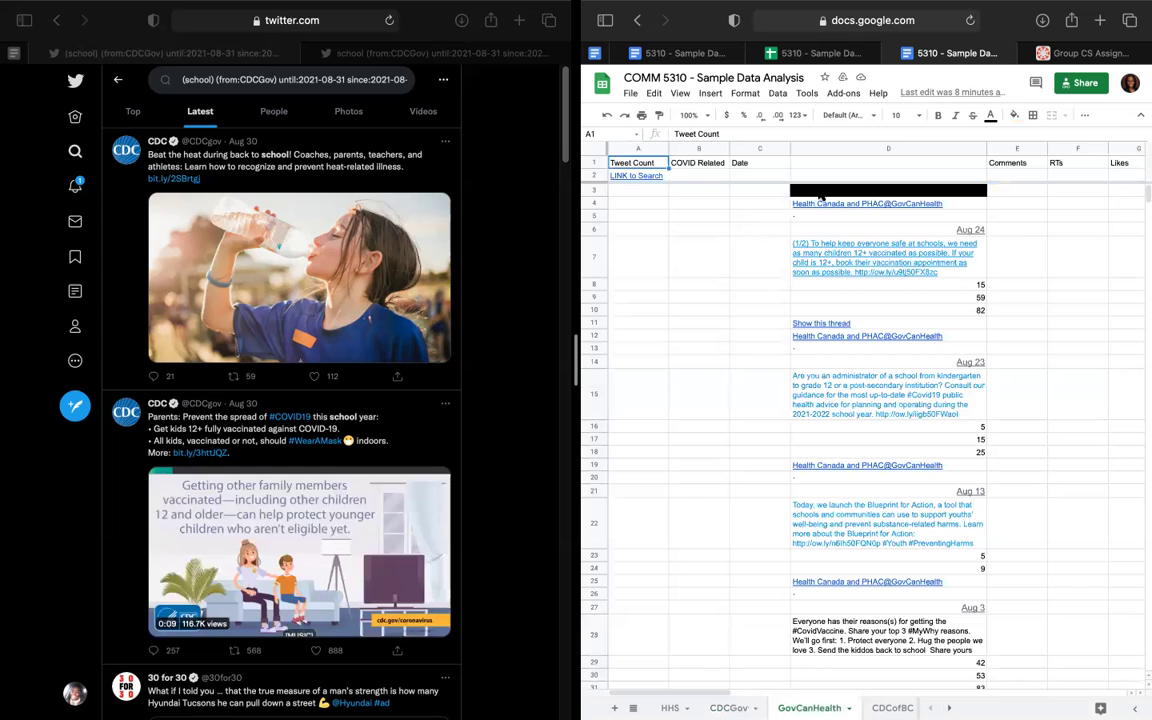
pyautogui.click(1021, 241)
pyautogui.click(1012, 148)
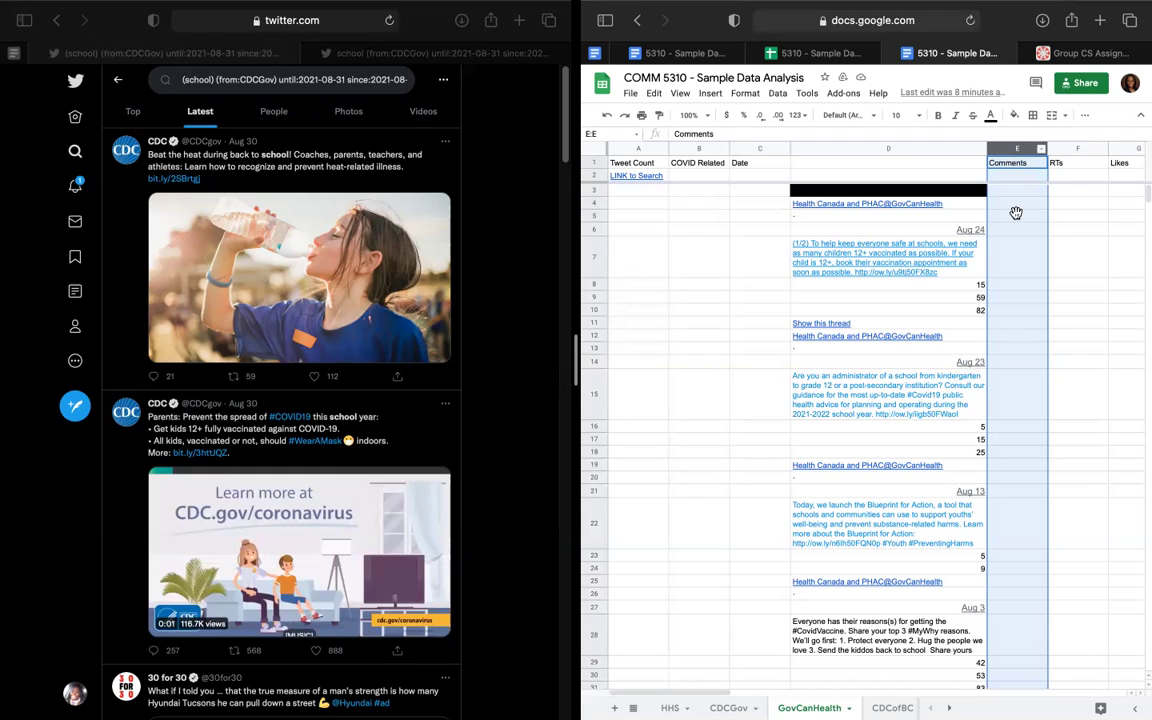
pyautogui.press('super+v')
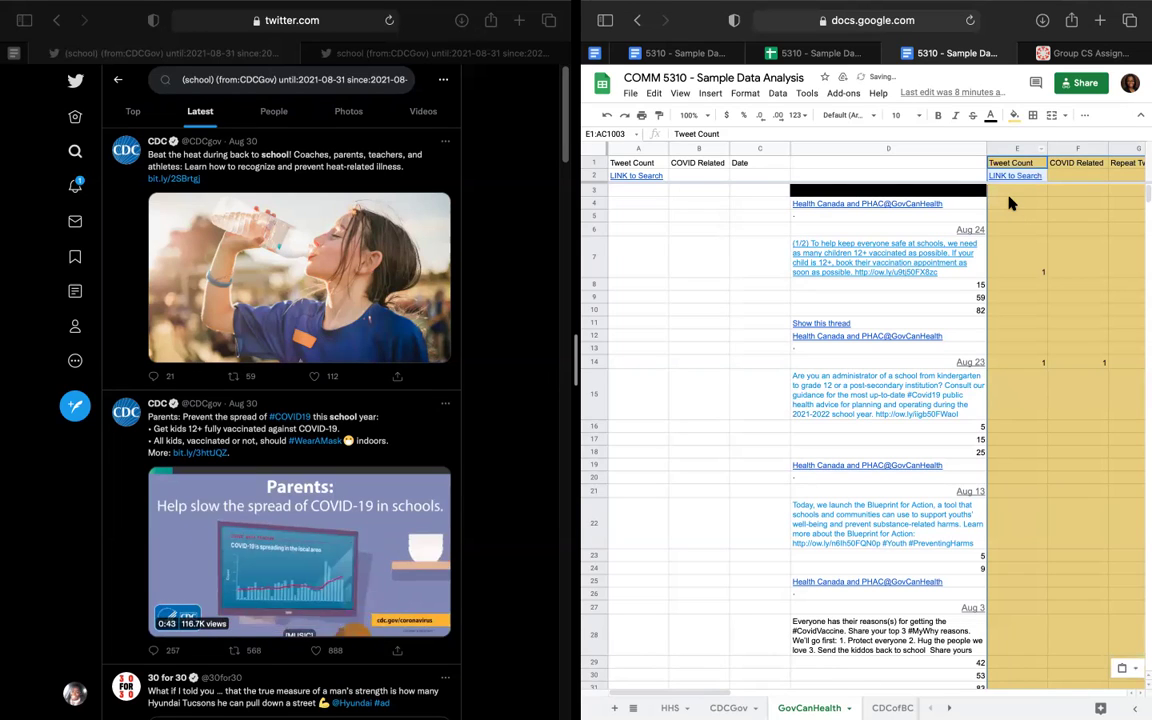
# Select the pasted coding cells below the headers in the GovCanHealth sheet, from E3 through AC380.
pyautogui.click(1005, 200)
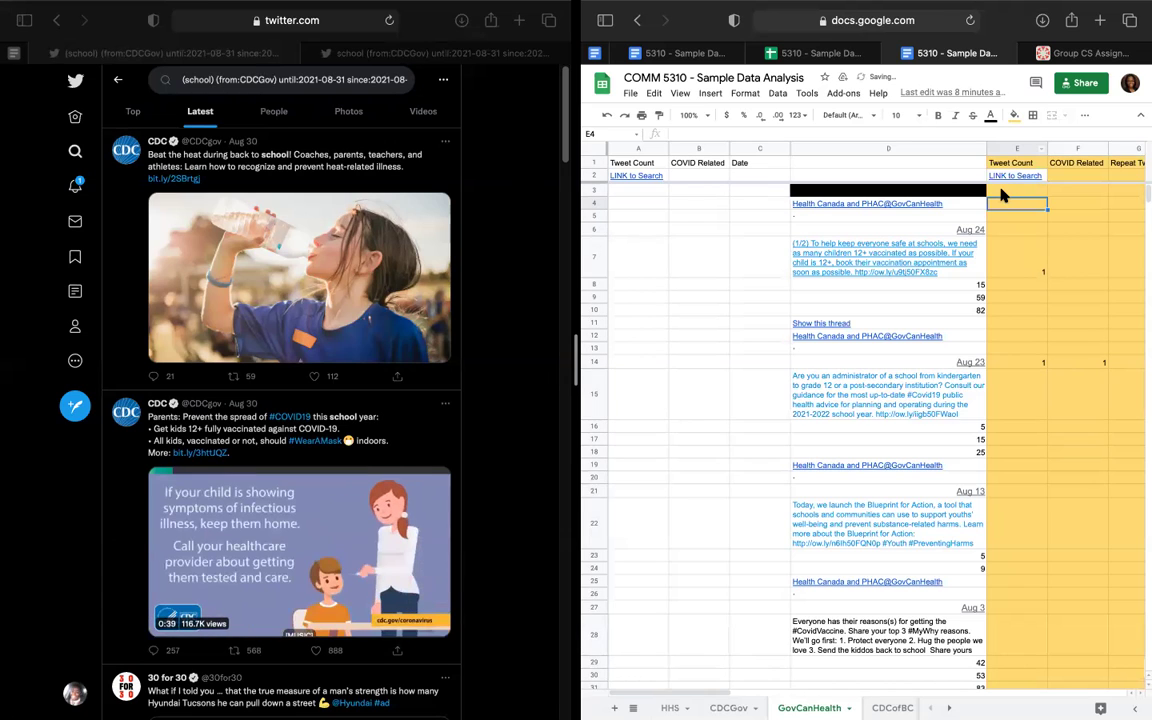
pyautogui.click(1001, 190)
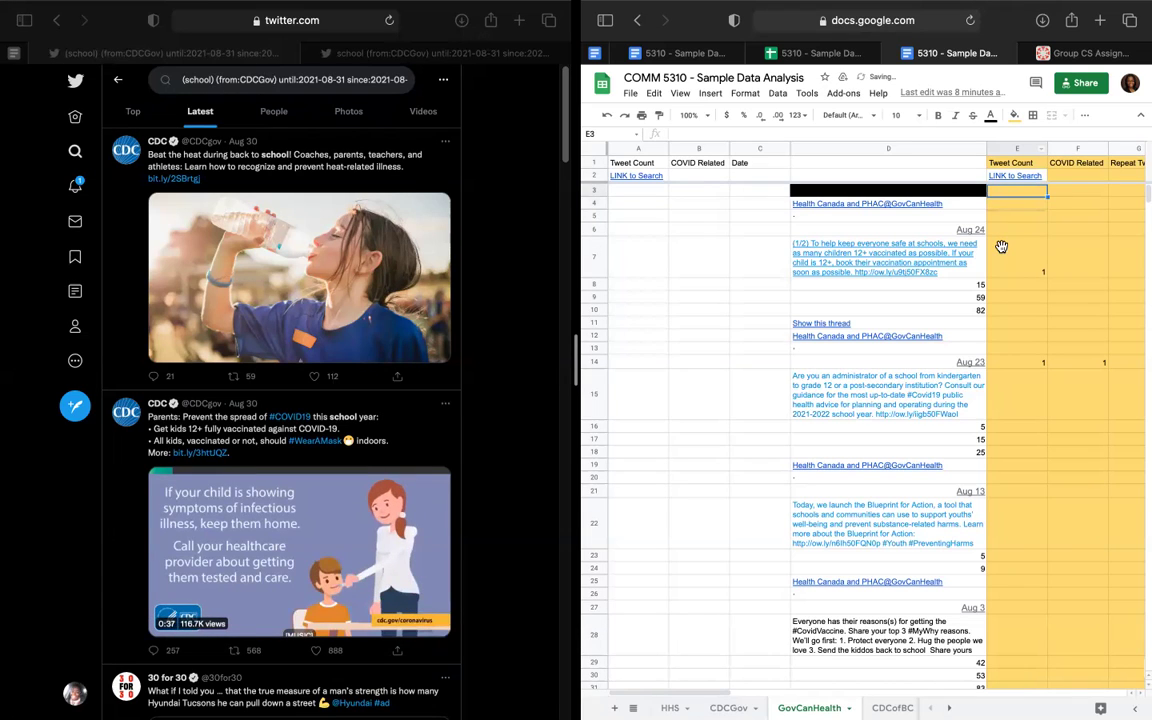
pyautogui.hscroll(10, 993, 250)
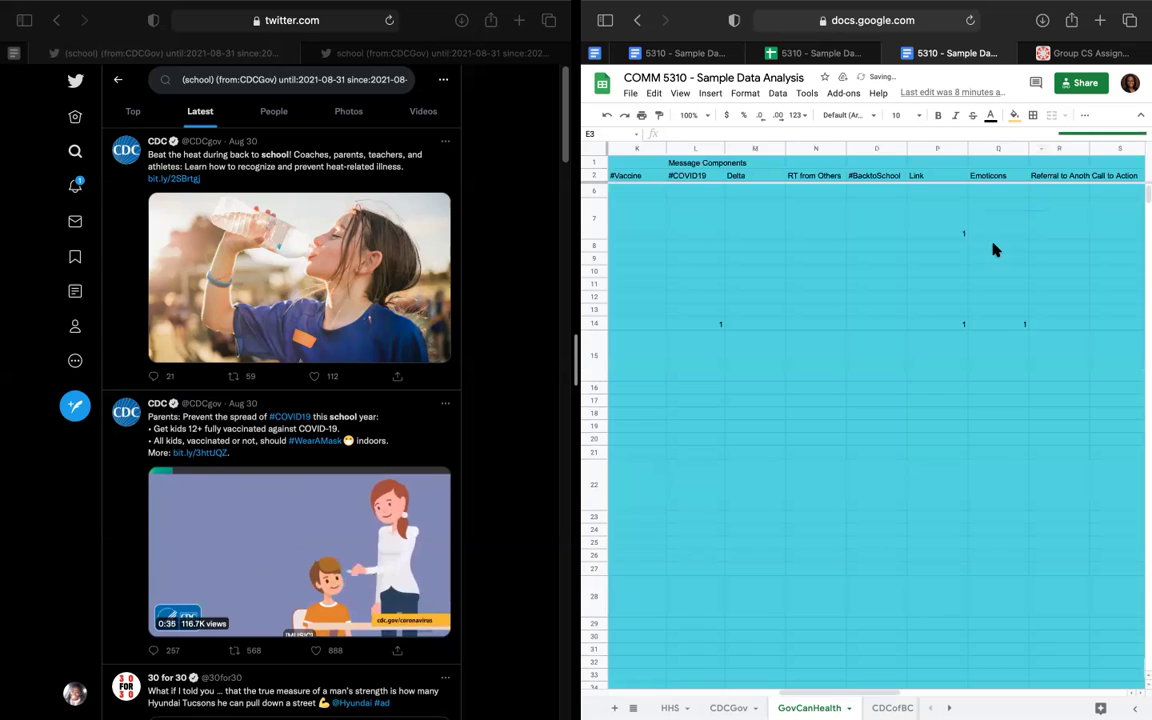
pyautogui.hscroll(10, 993, 250)
pyautogui.scroll(-2, 993, 250)
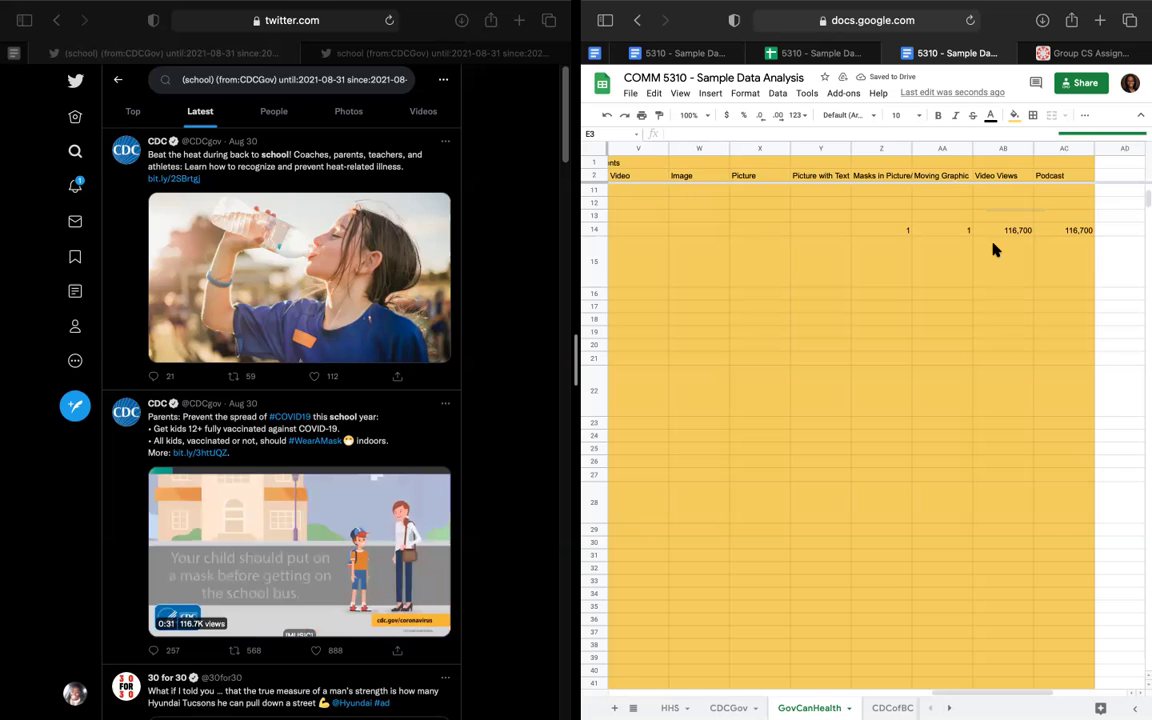
pyautogui.hscroll(3, 868, 347)
pyautogui.scroll(-1, 868, 347)
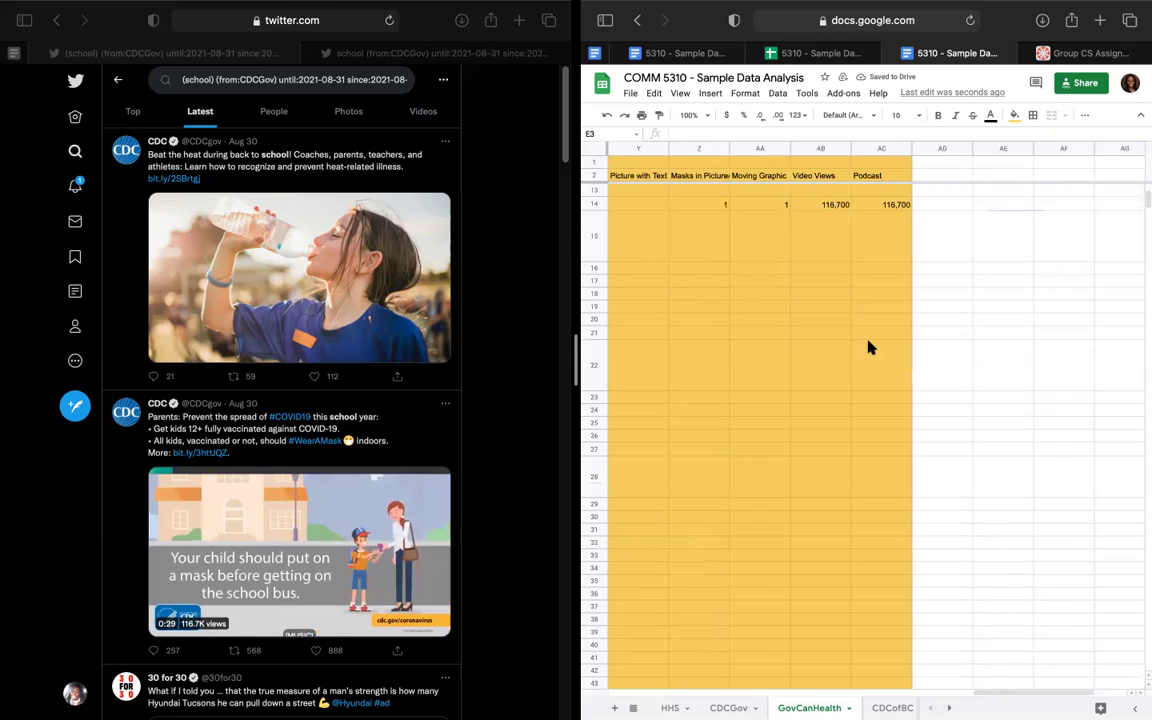
pyautogui.scroll(2, 981, 270)
pyautogui.hscroll(-3, 981, 270)
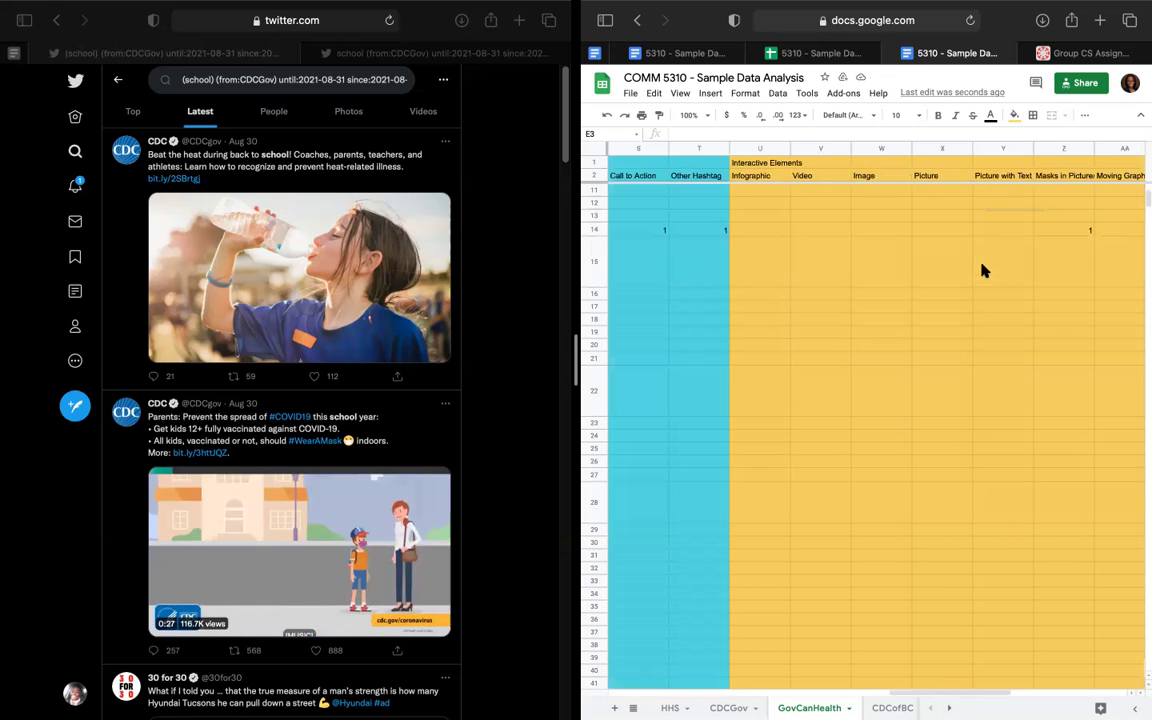
pyautogui.hscroll(3, 981, 270)
pyautogui.scroll(-5, 852, 472)
pyautogui.hscroll(-1, 852, 472)
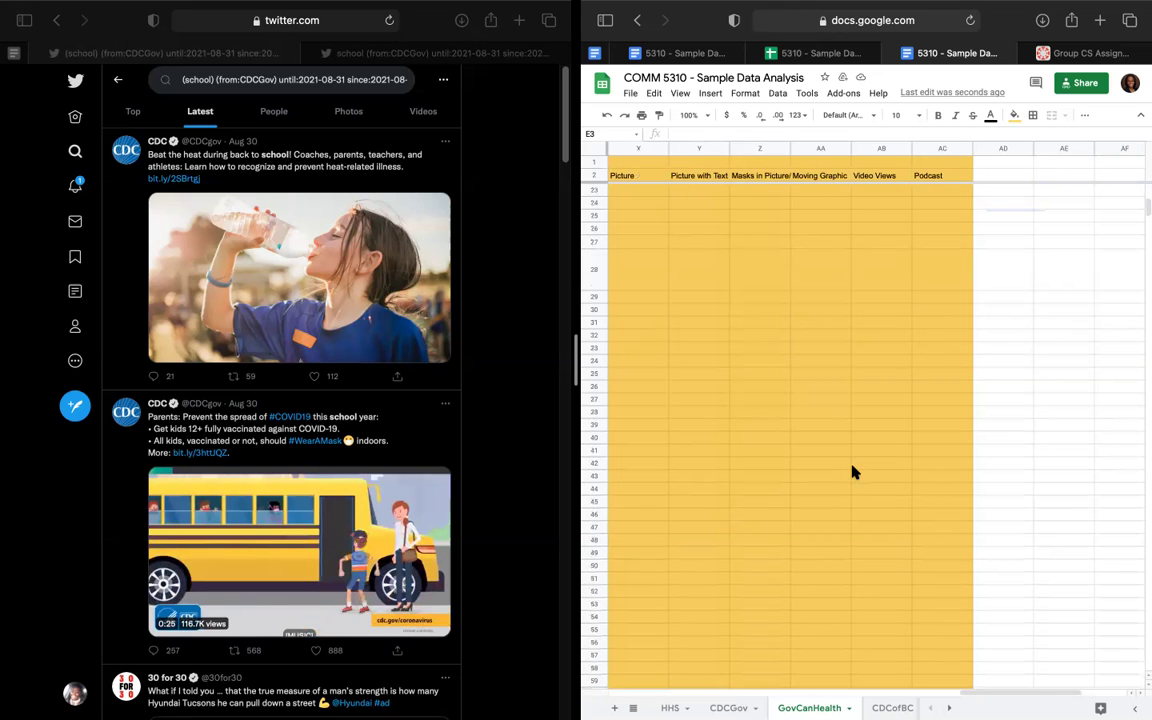
pyautogui.scroll(-8, 852, 472)
pyautogui.scroll(-20, 852, 472)
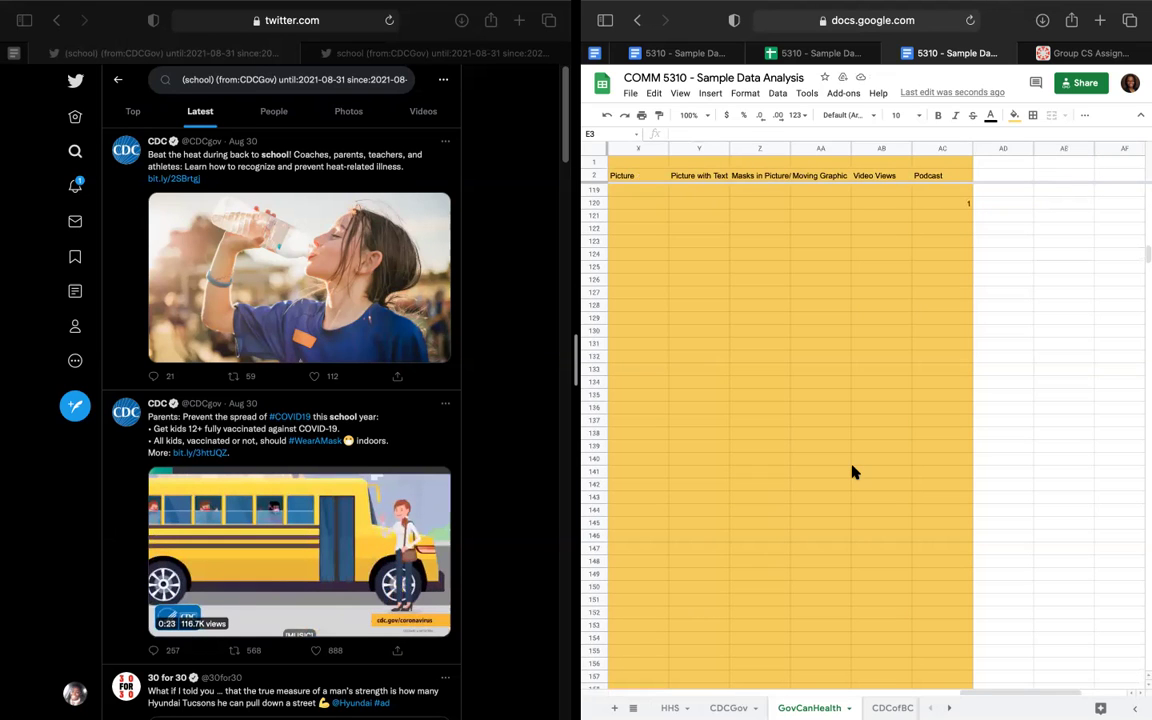
pyautogui.scroll(-20, 852, 472)
pyautogui.hscroll(-1, 852, 472)
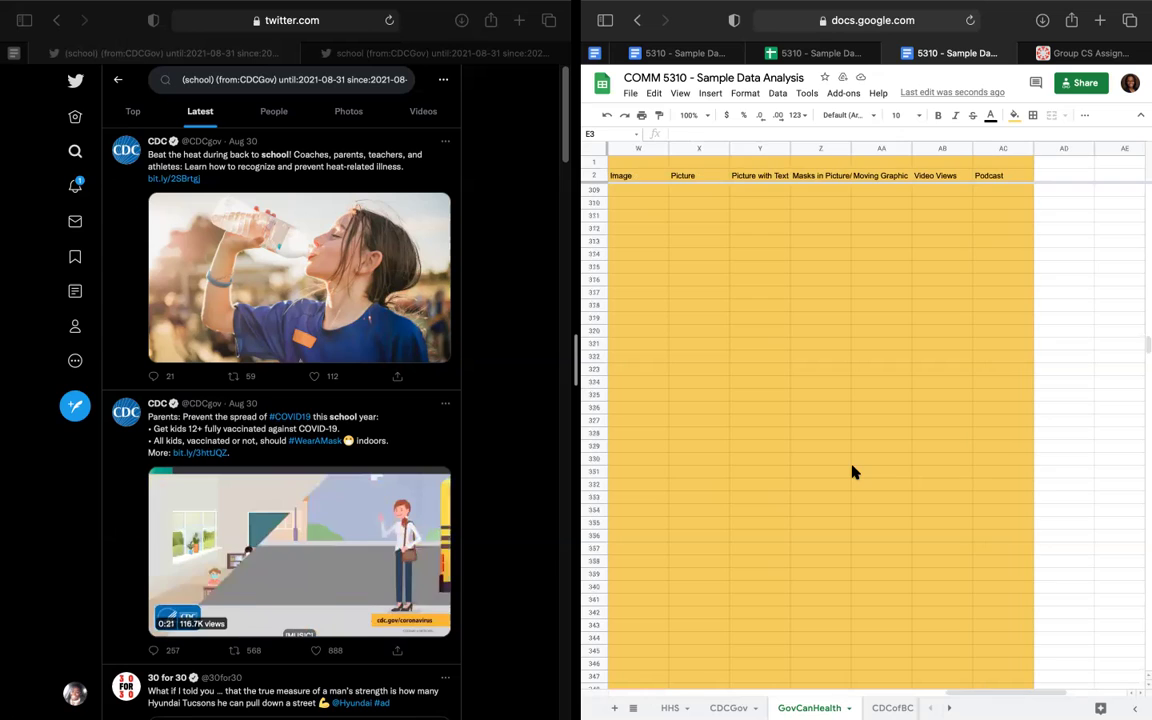
pyautogui.keyDown('shift'); pyautogui.click(1015, 424); pyautogui.keyUp('shift')
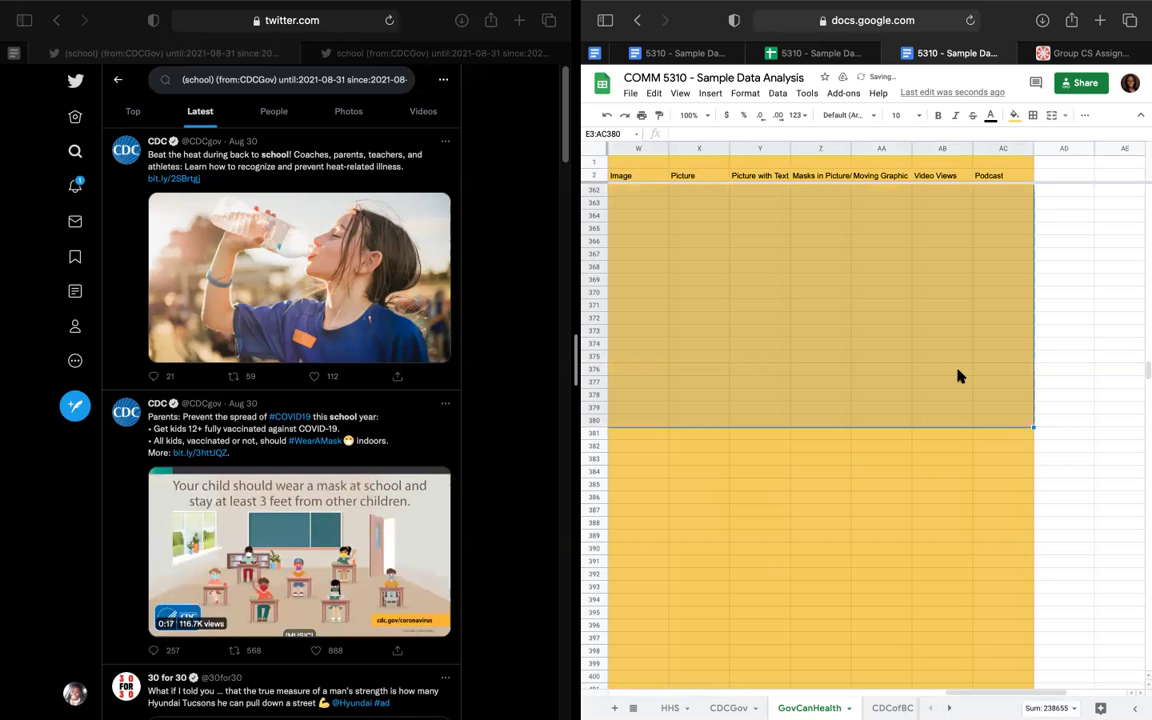
# Return to the CDCGov sheet, reload the spreadsheet and reduce the page zoom.
pyautogui.hotkey('alt', 'Up')
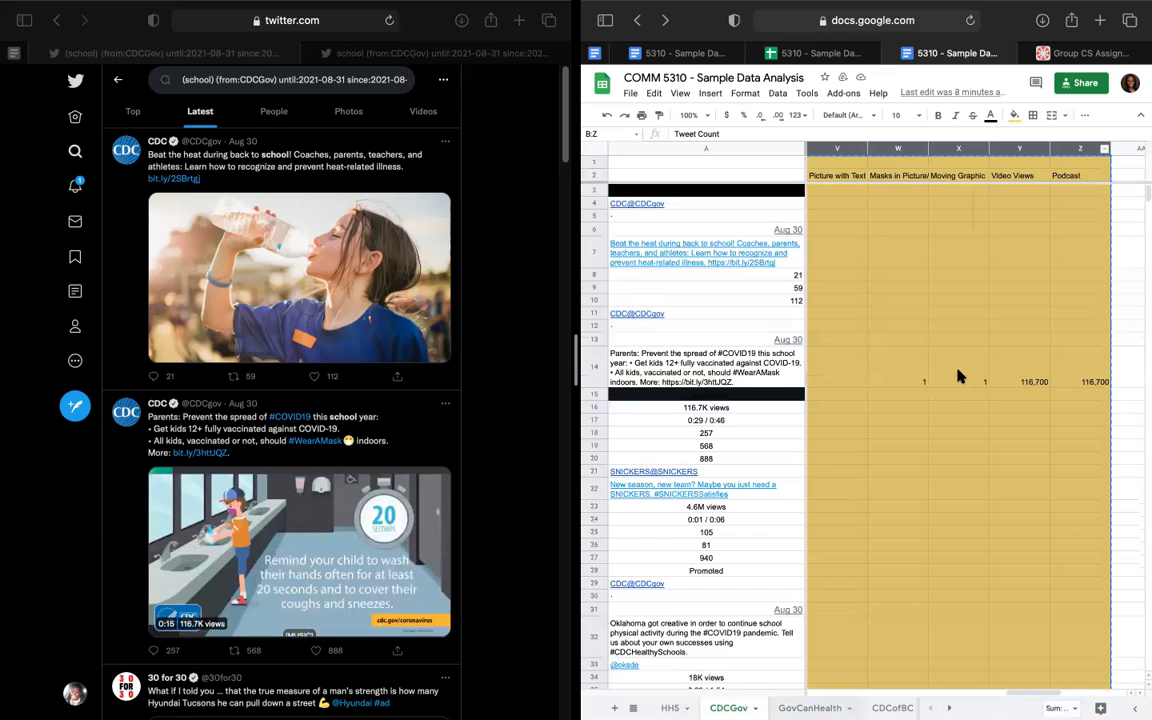
pyautogui.click(970, 21)
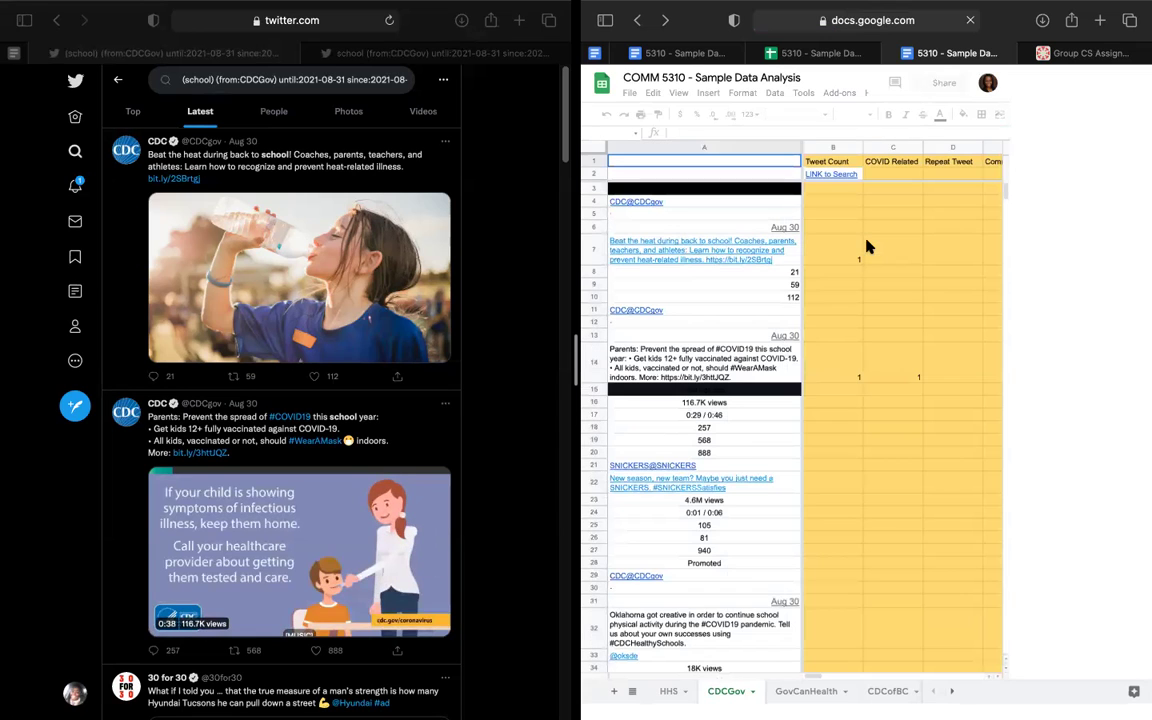
pyautogui.click(828, 193)
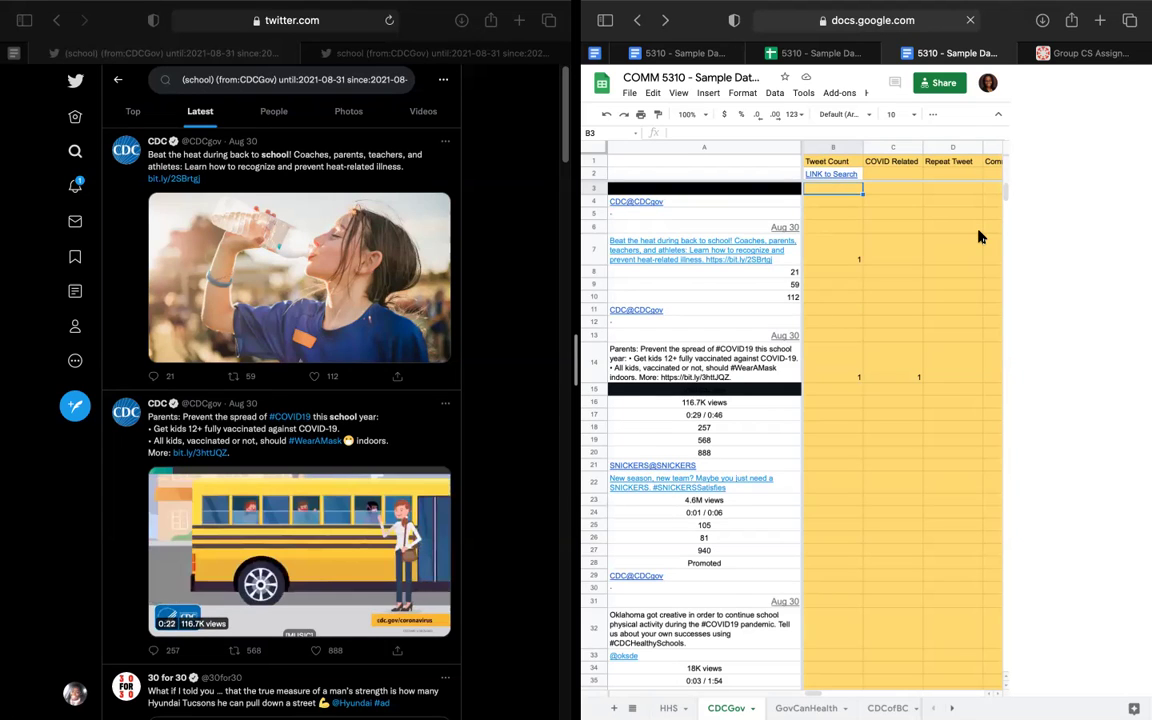
pyautogui.press('super+minus')
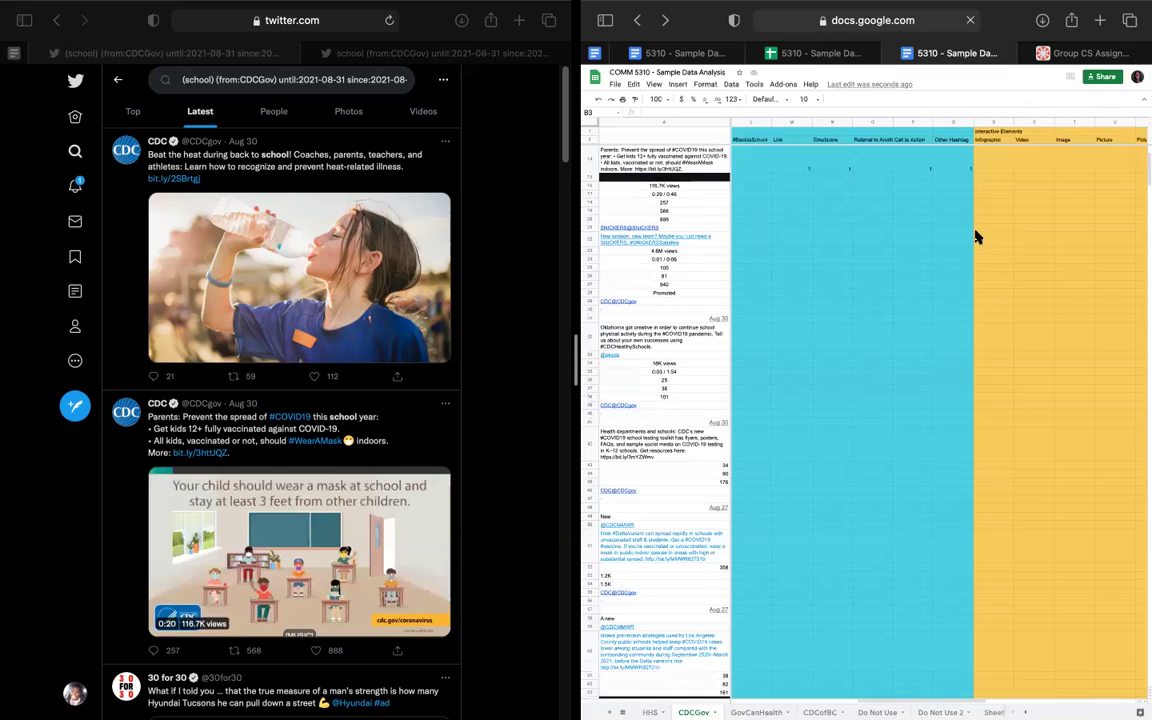
# Clear the codes below the headers in the CDCGov sheet's coding columns, covering cells B3 through Z127.
pyautogui.click(756, 168)
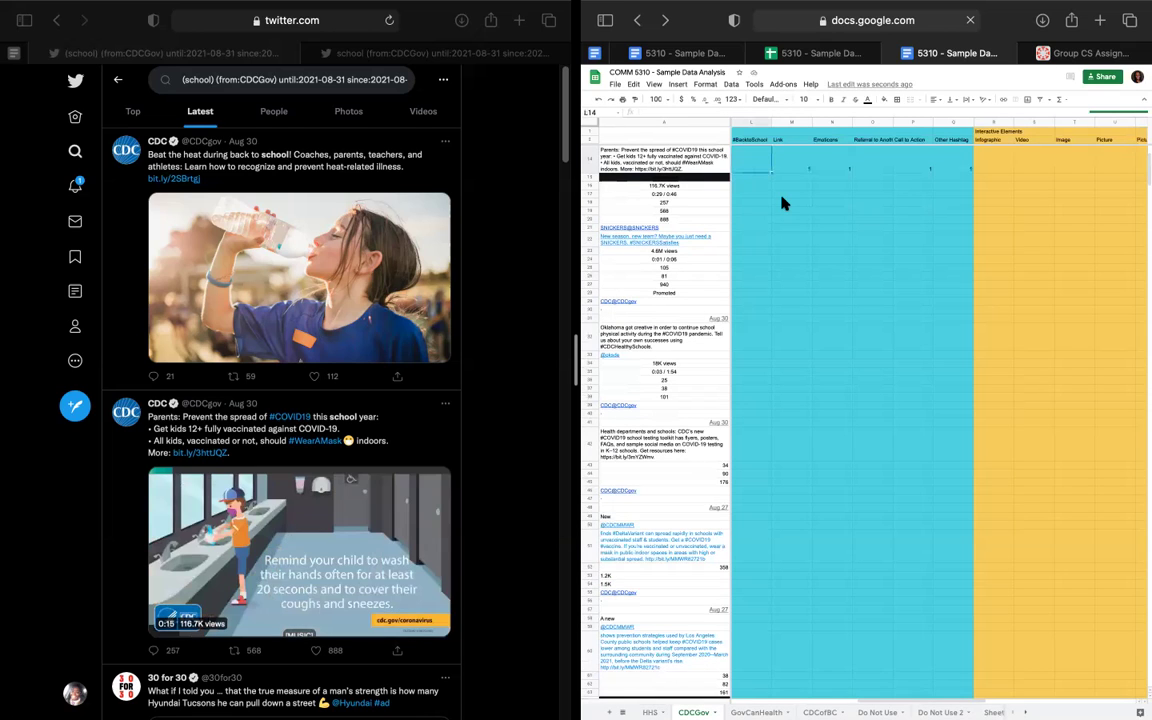
pyautogui.hscroll(-2, 783, 203)
pyautogui.hscroll(-5, 783, 203)
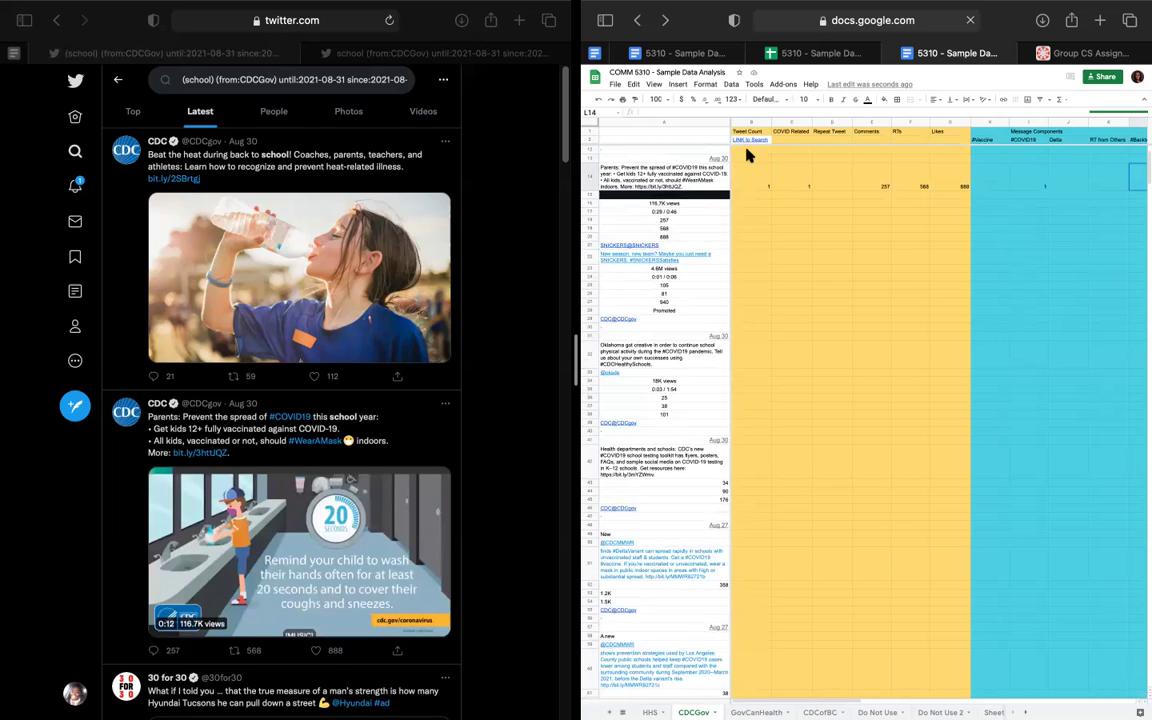
pyautogui.scroll(3, 747, 153)
pyautogui.click(750, 150)
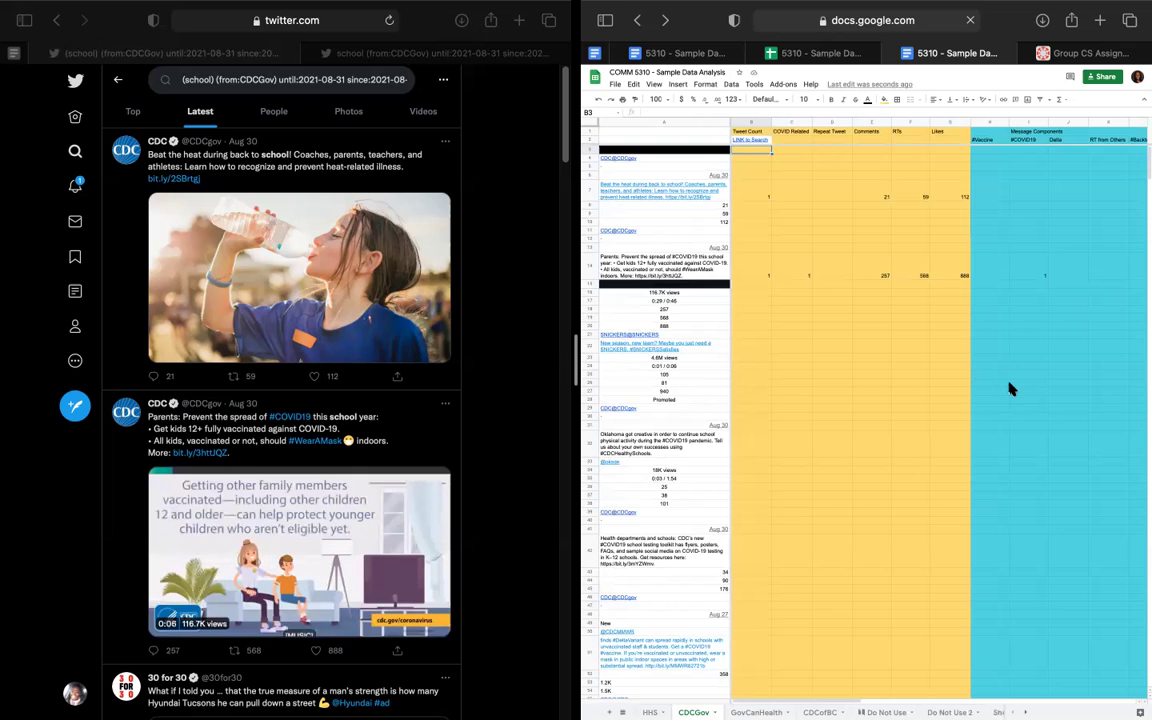
pyautogui.hscroll(10, 1009, 389)
pyautogui.scroll(-10, 1009, 389)
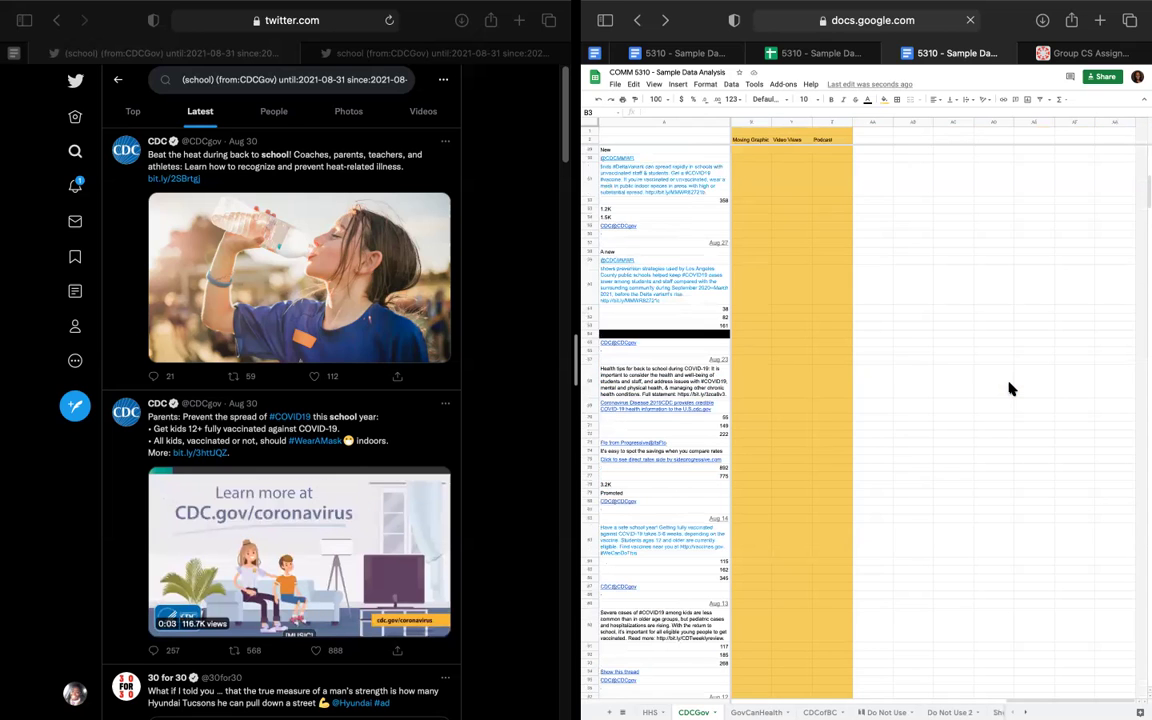
pyautogui.hscroll(-4, 1009, 389)
pyautogui.scroll(-6, 1009, 389)
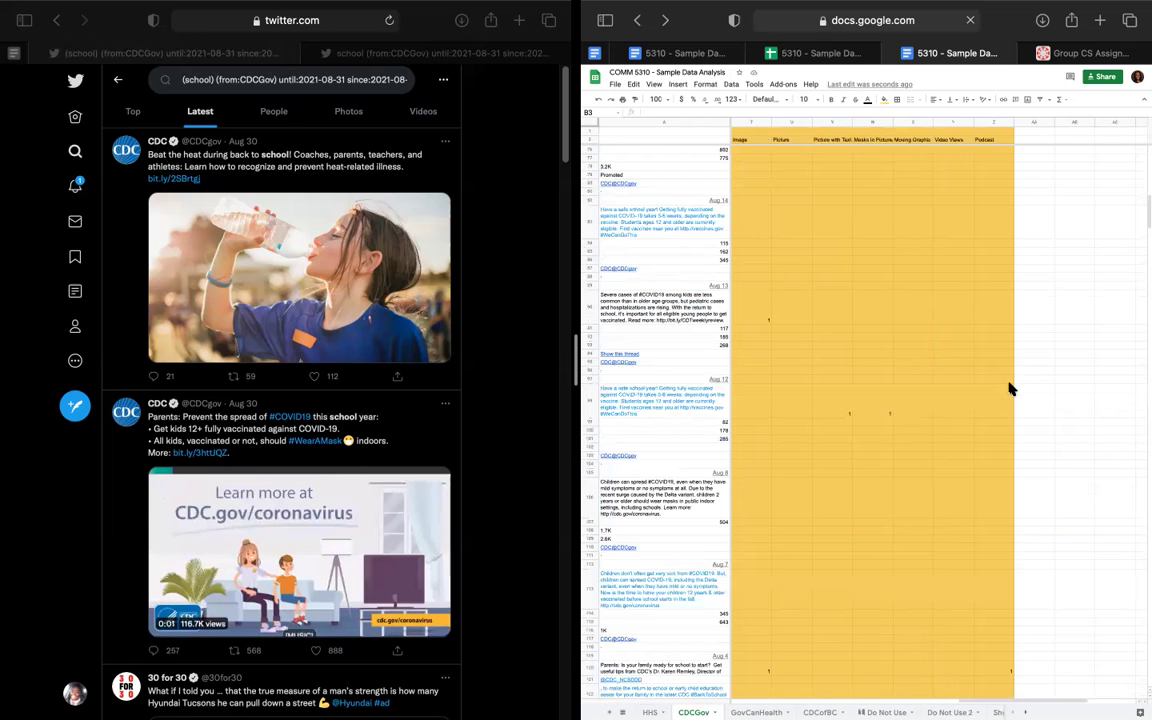
pyautogui.scroll(-3, 1009, 389)
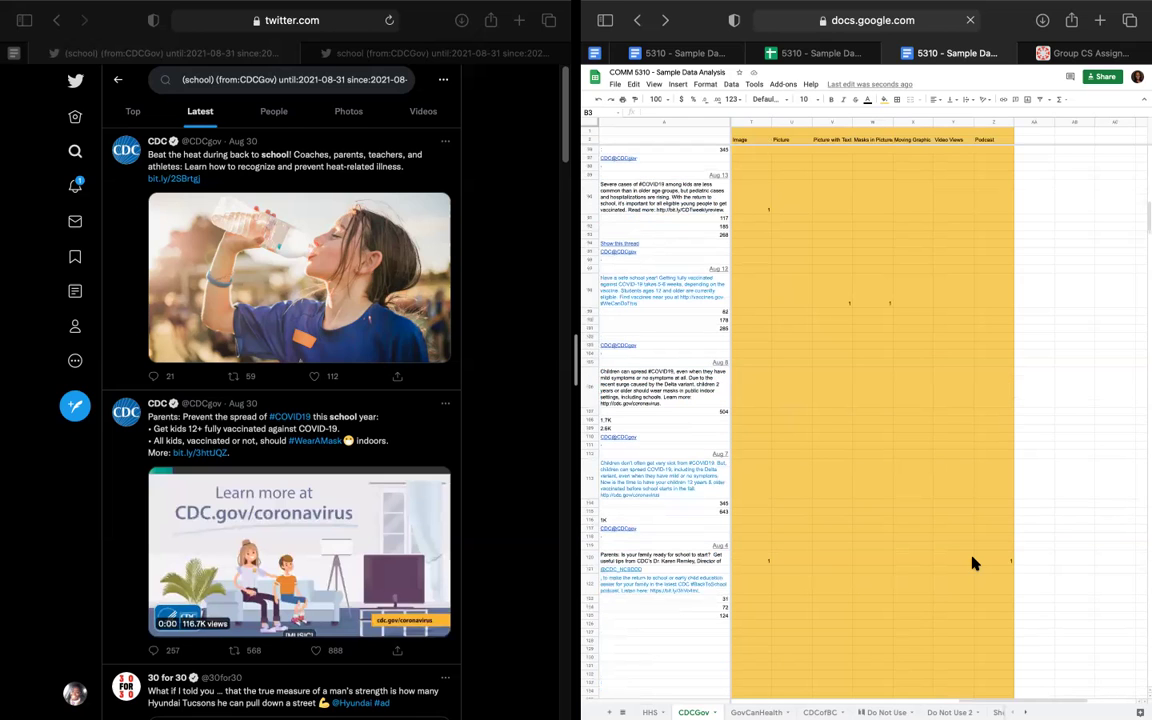
pyautogui.scroll(-5, 975, 563)
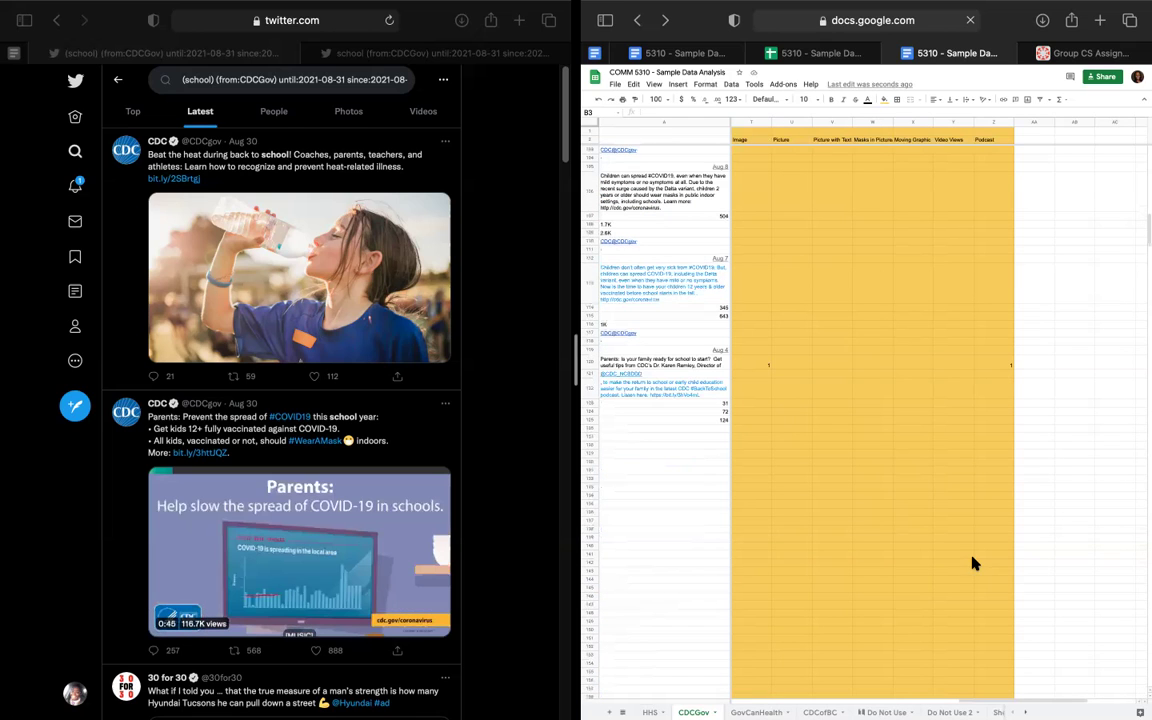
pyautogui.keyDown('shift'); pyautogui.click(1000, 441); pyautogui.keyUp('shift')
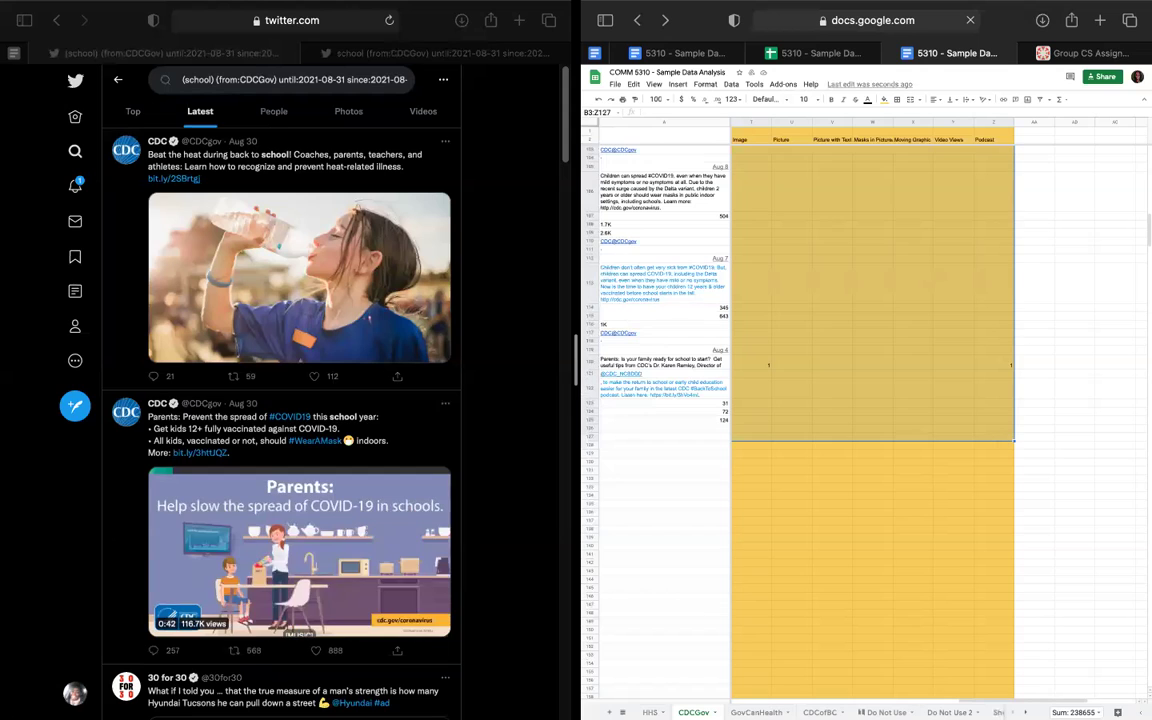
pyautogui.press('Delete')
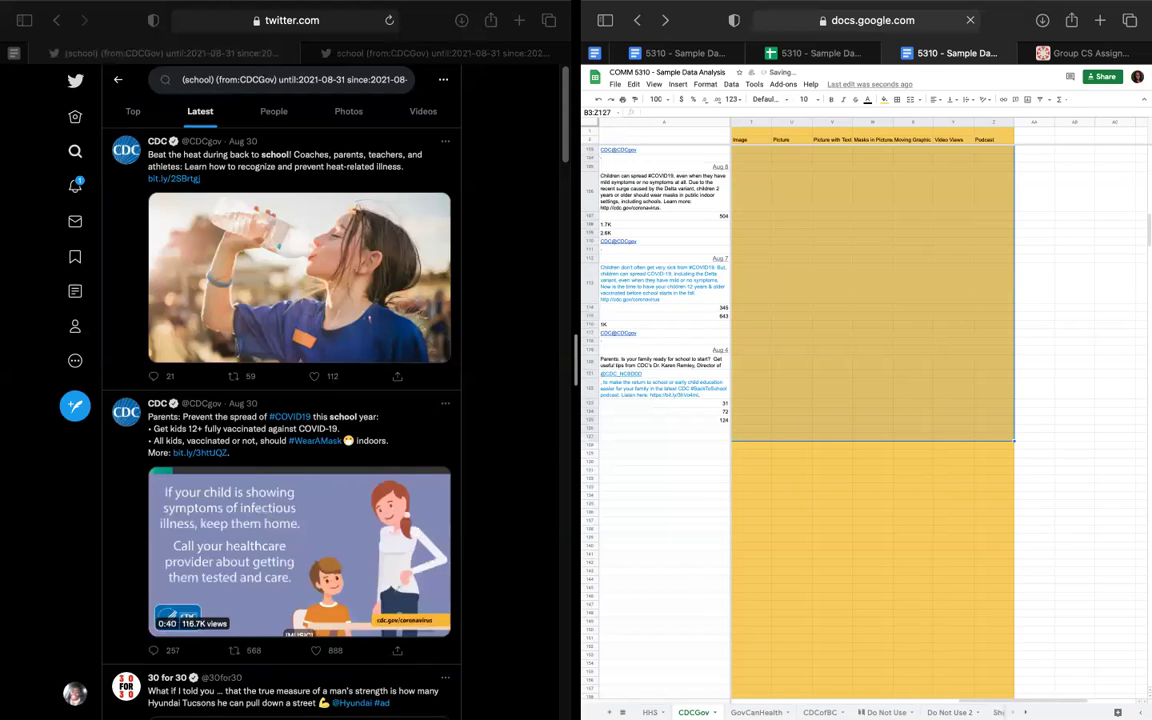
# Check the cleared CDCGov coding columns from Podcast back to Likes.
pyautogui.scroll(3, 908, 331)
pyautogui.hscroll(-2, 908, 331)
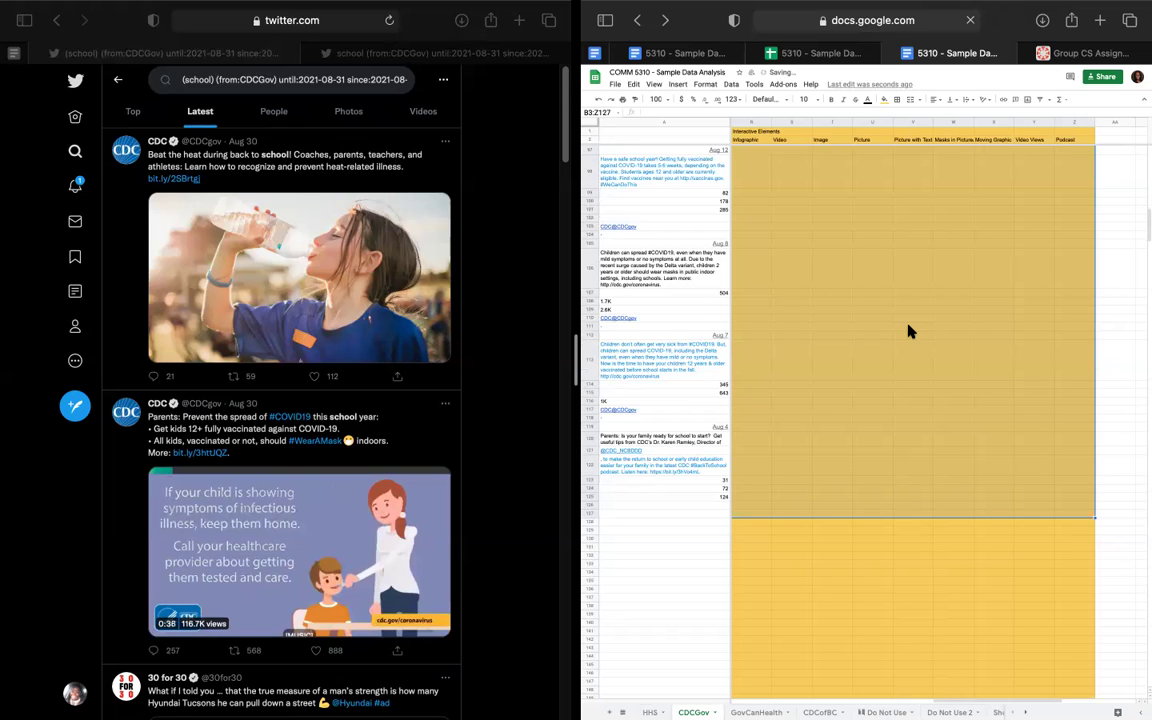
pyautogui.hotkey('ctrl', 'z')
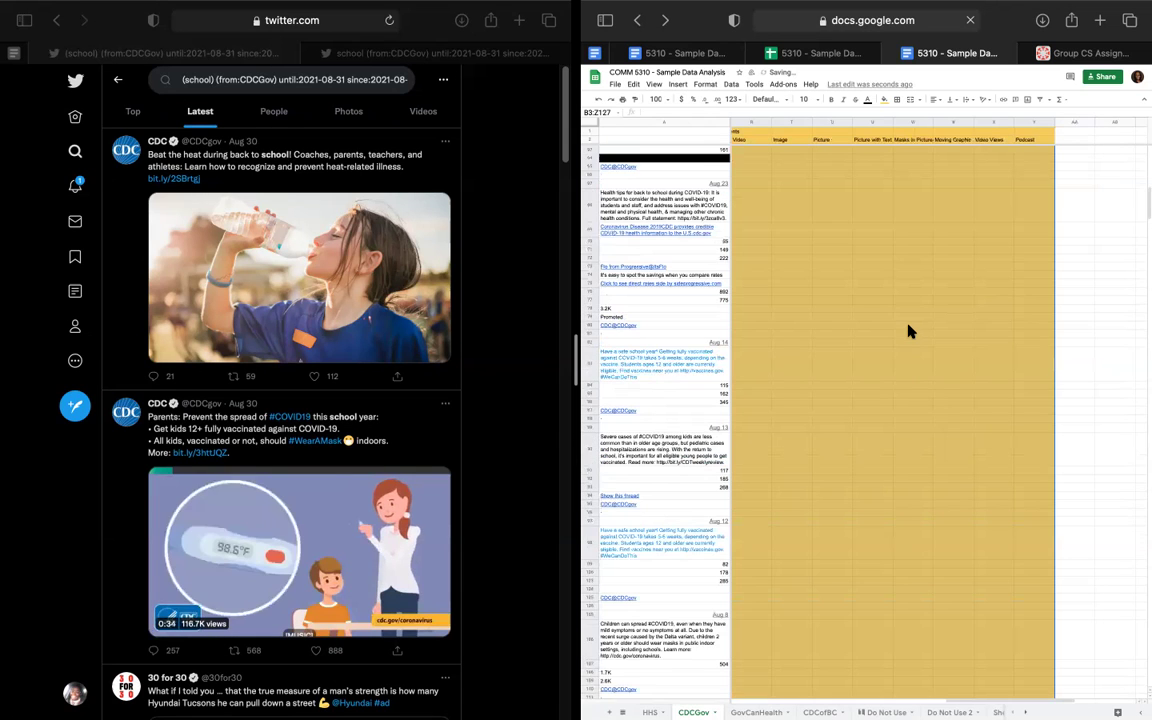
pyautogui.scroll(1, 908, 331)
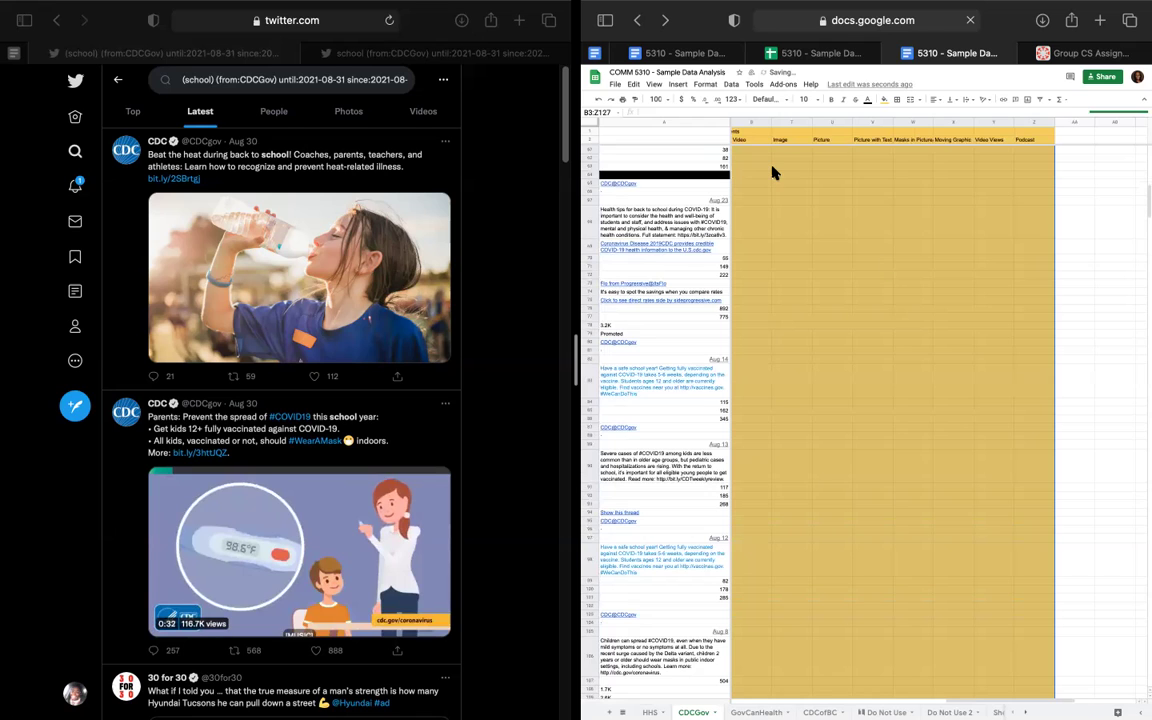
pyautogui.hotkey('ctrl', 'z')
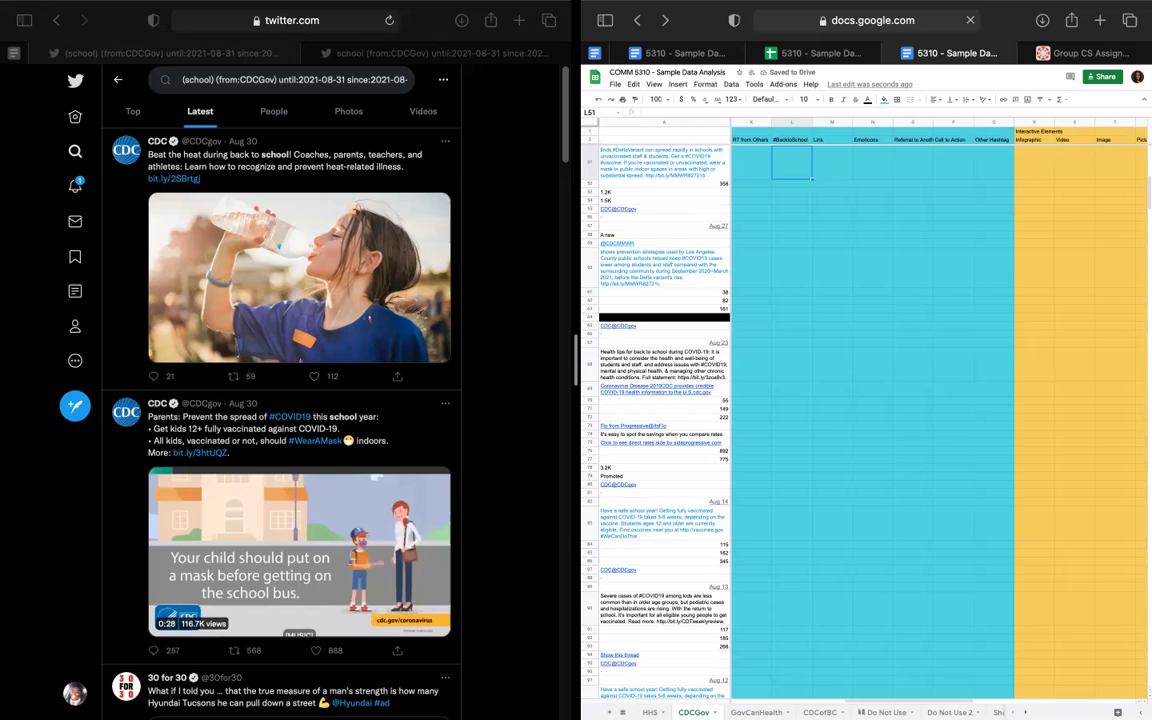
pyautogui.hotkey('ctrl', 'z')
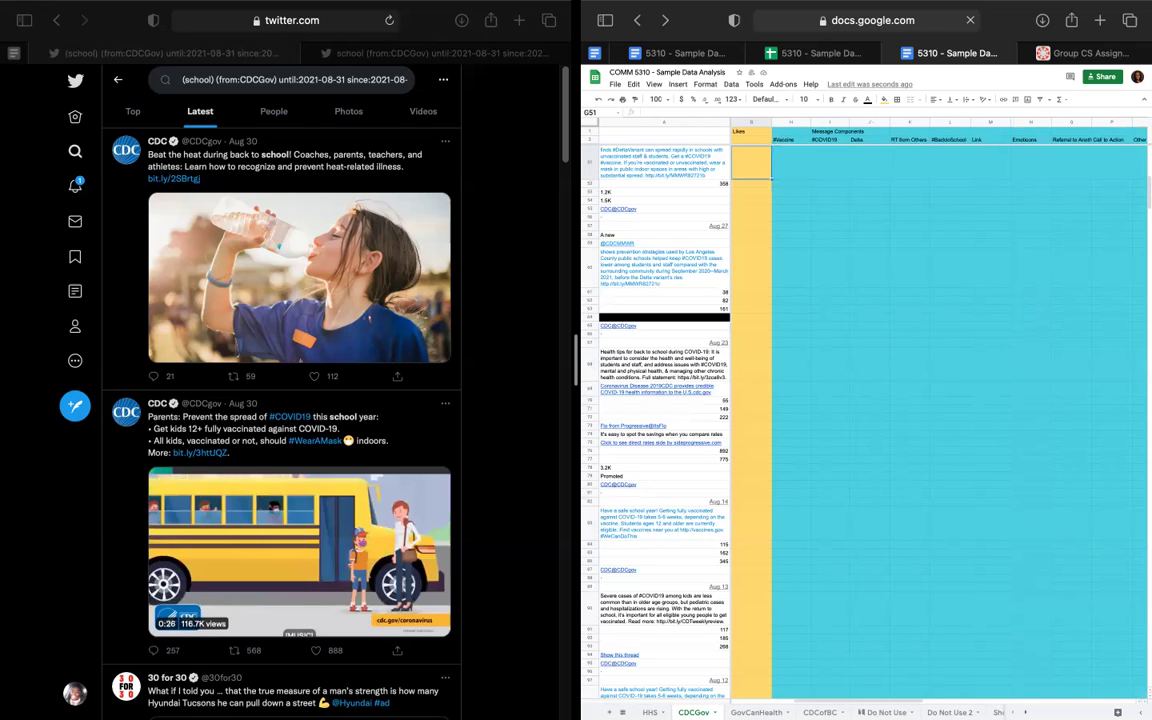
# Enlarge the spreadsheet's page zoom and widen its window beside Twitter.
pyautogui.press('super+minus')
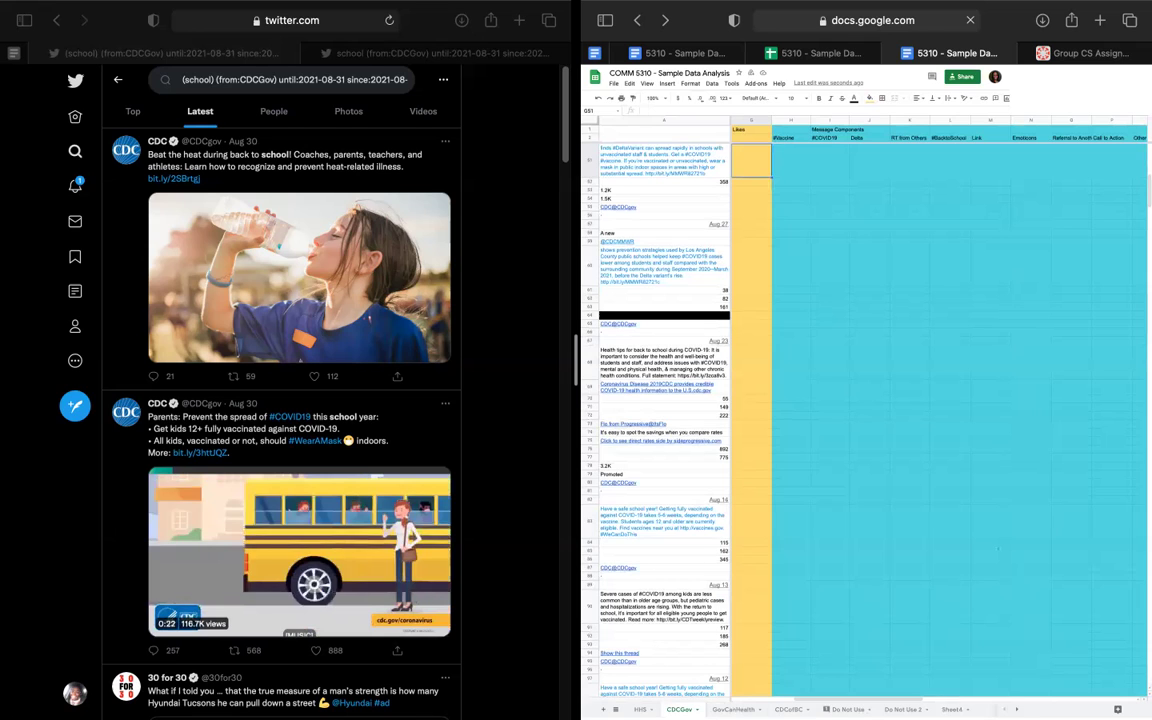
pyautogui.press('super+plus')
pyautogui.click(880, 288)
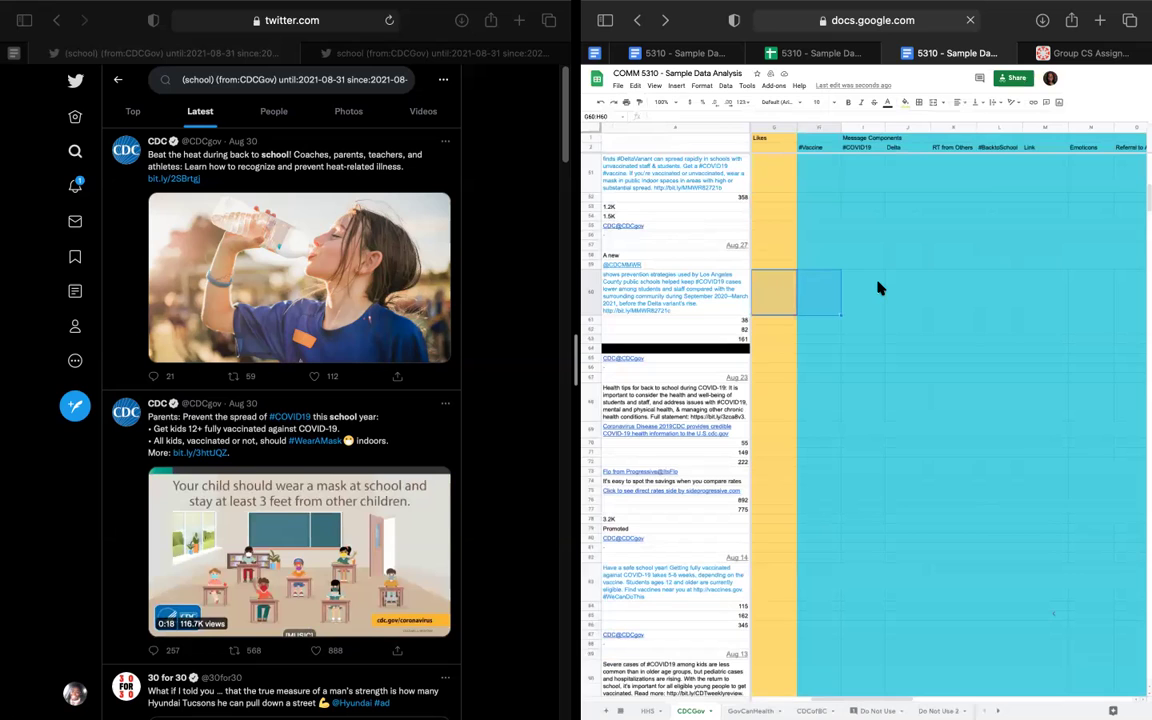
pyautogui.press('super+plus')
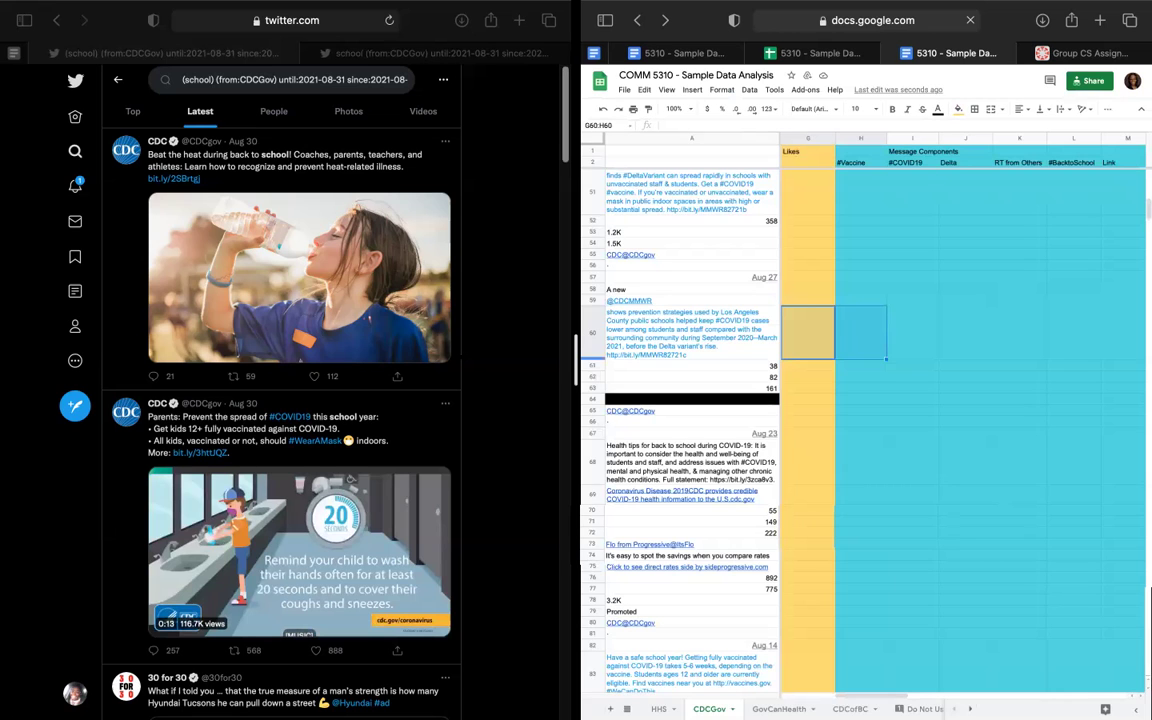
pyautogui.moveTo(577, 355); pyautogui.dragTo(465, 355)
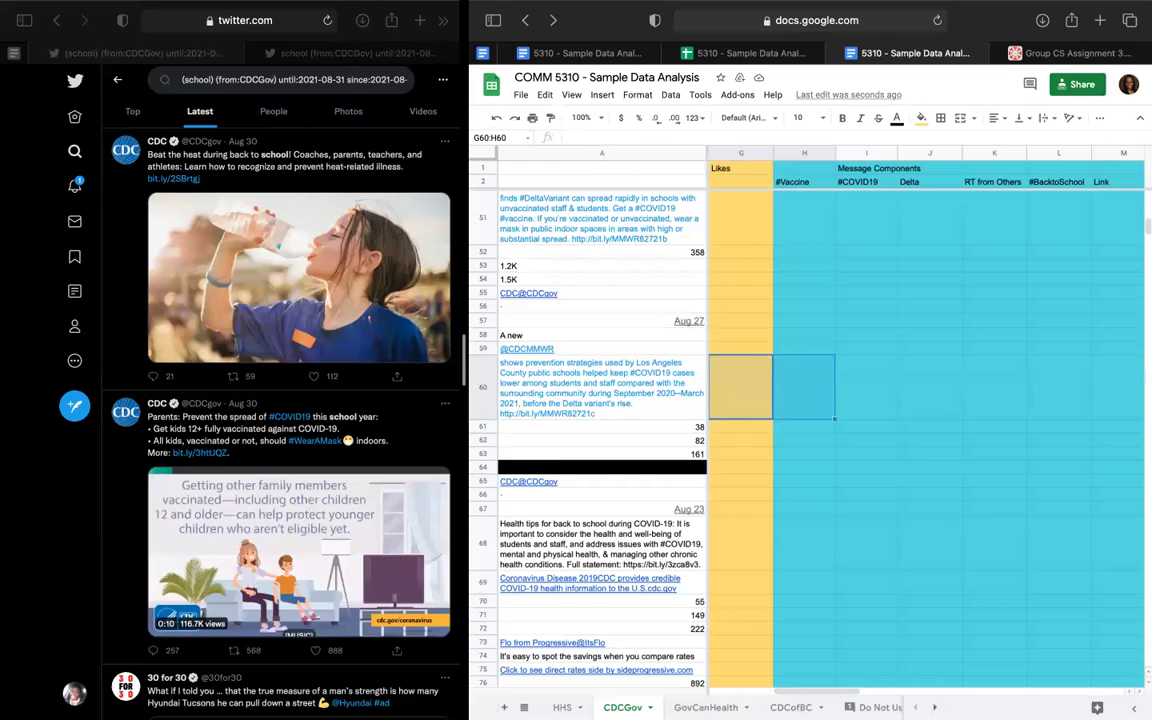
# Look back up the cleared Likes column beside the CDCGov tweets, from row 60 to row 30.
pyautogui.scroll(2, 810, 400)
pyautogui.click(740, 197)
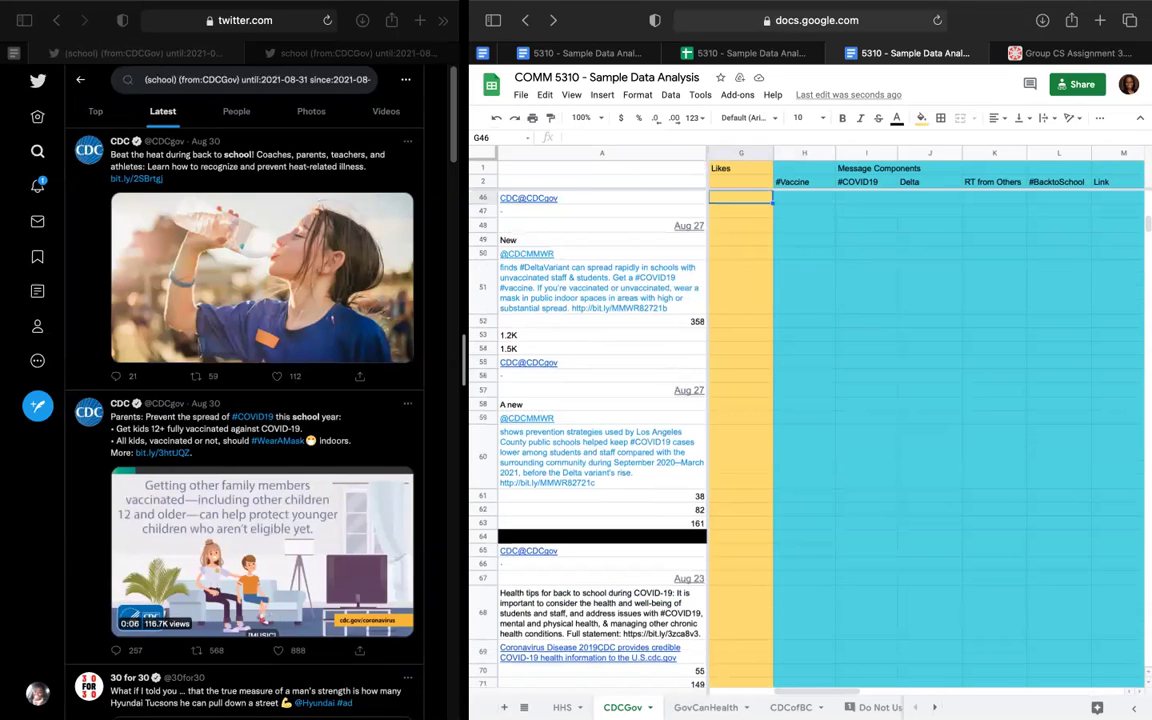
pyautogui.press('Up')
pyautogui.press('Up')
pyautogui.press('Up')
pyautogui.press('Up')
pyautogui.press('Up')
pyautogui.press('Up')
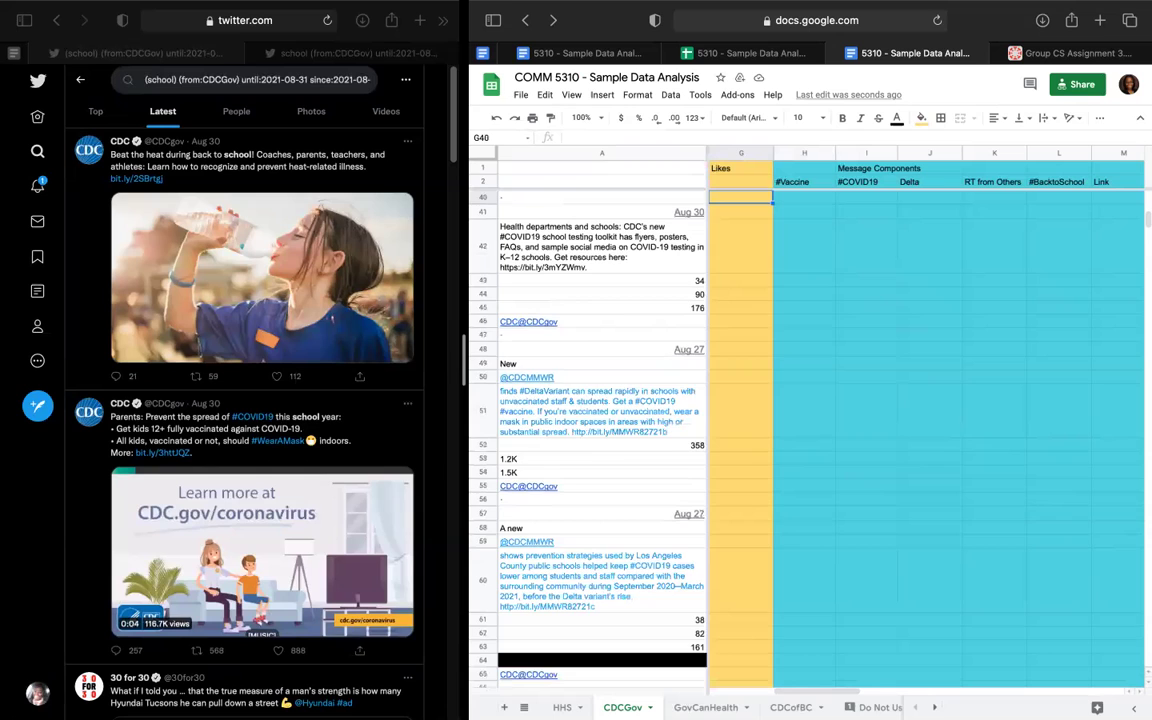
pyautogui.press('Up')
pyautogui.press('Up')
pyautogui.press('Up')
pyautogui.press('Up')
pyautogui.press('Up')
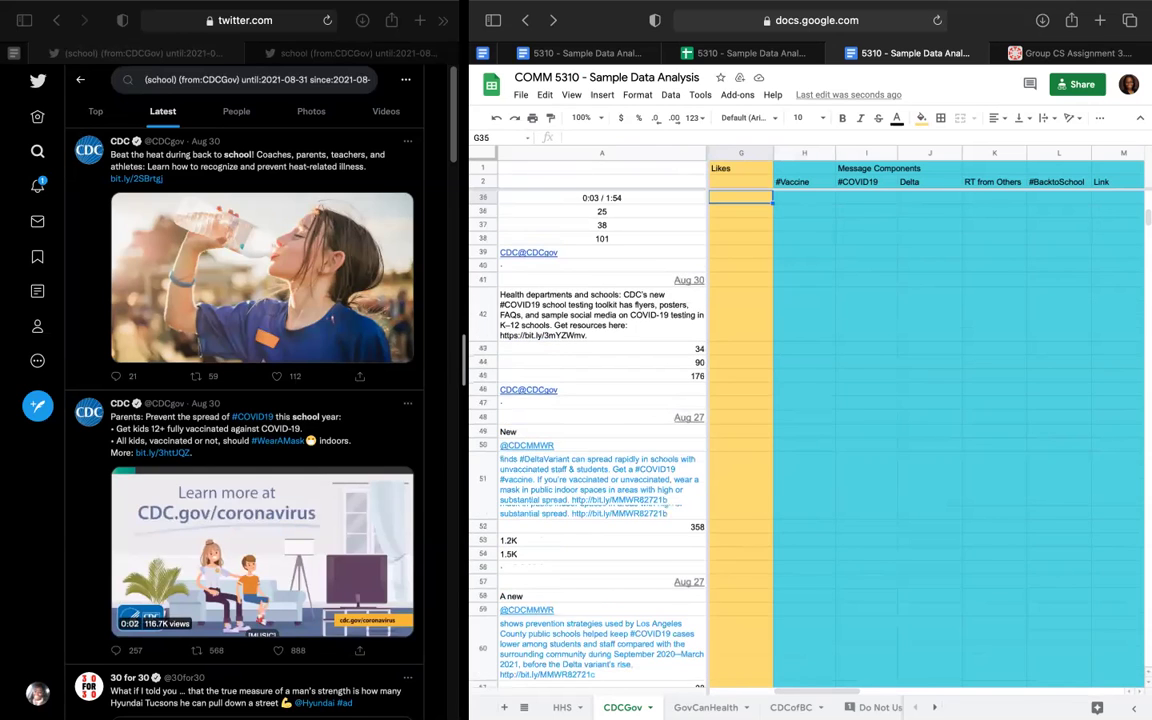
pyautogui.press('Up')
pyautogui.press('Up')
pyautogui.press('Up')
pyautogui.press('Up')
pyautogui.press('Up')
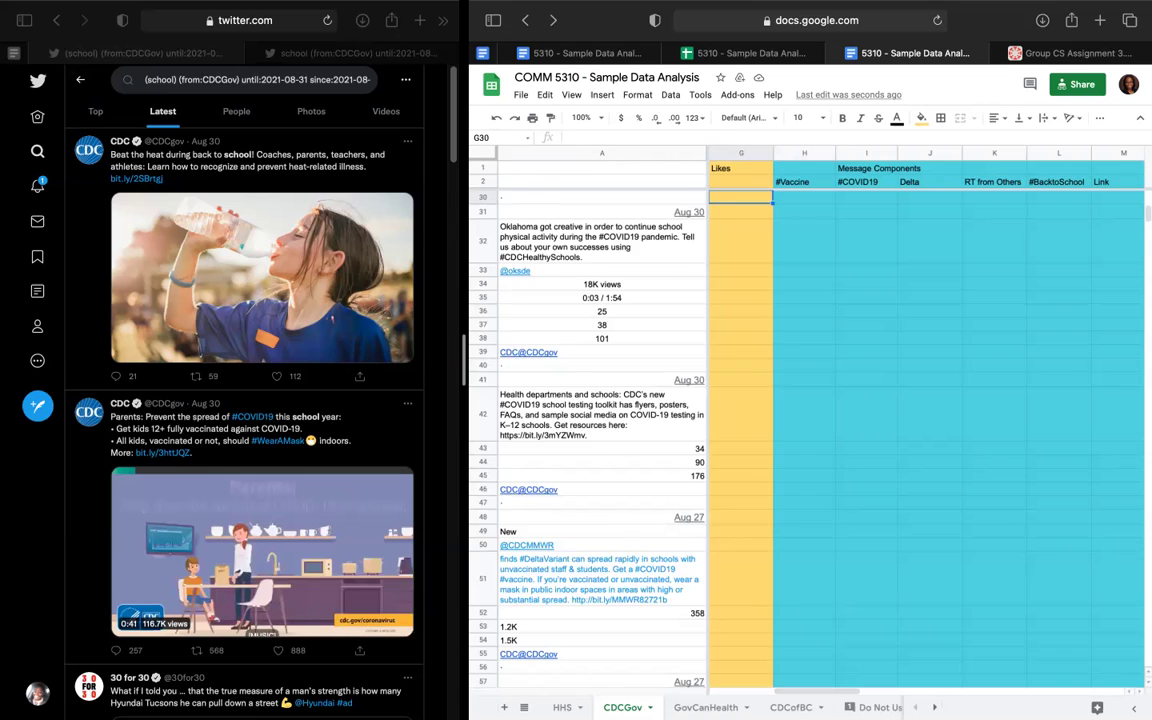
# Undo the clearing of the CDCGov coding columns and switch to the GovCanHealth sheet.
pyautogui.hotkey('ctrl', 'z')
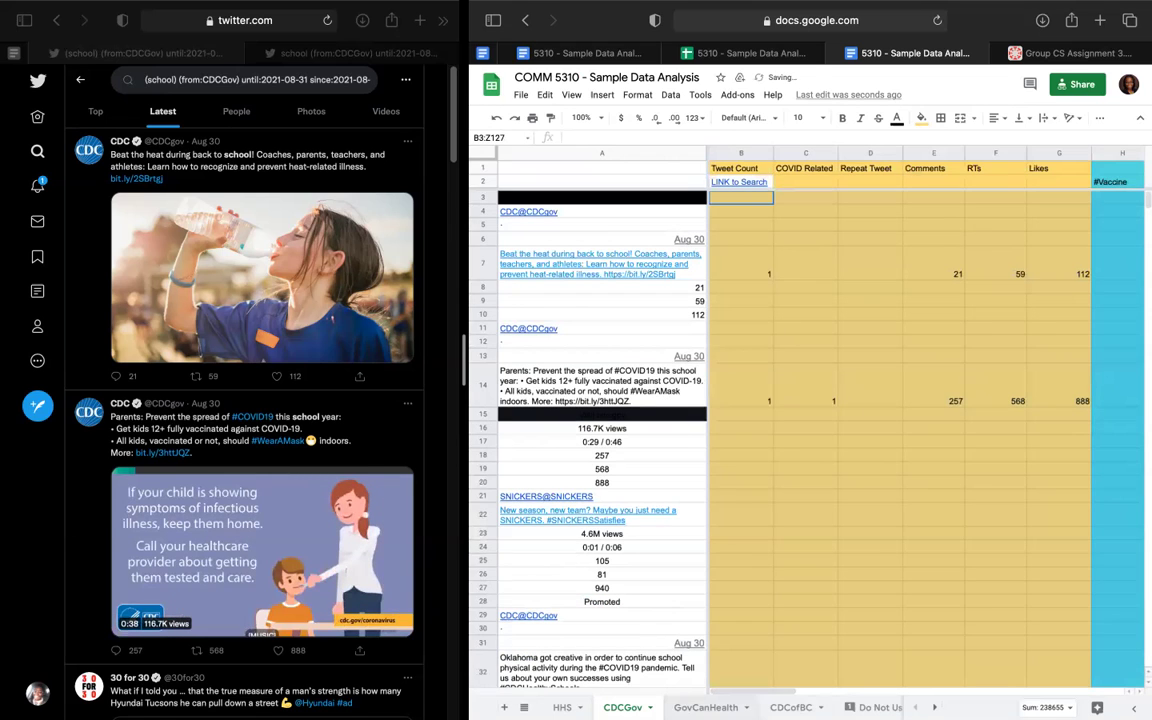
pyautogui.hotkey('alt', 'Down')
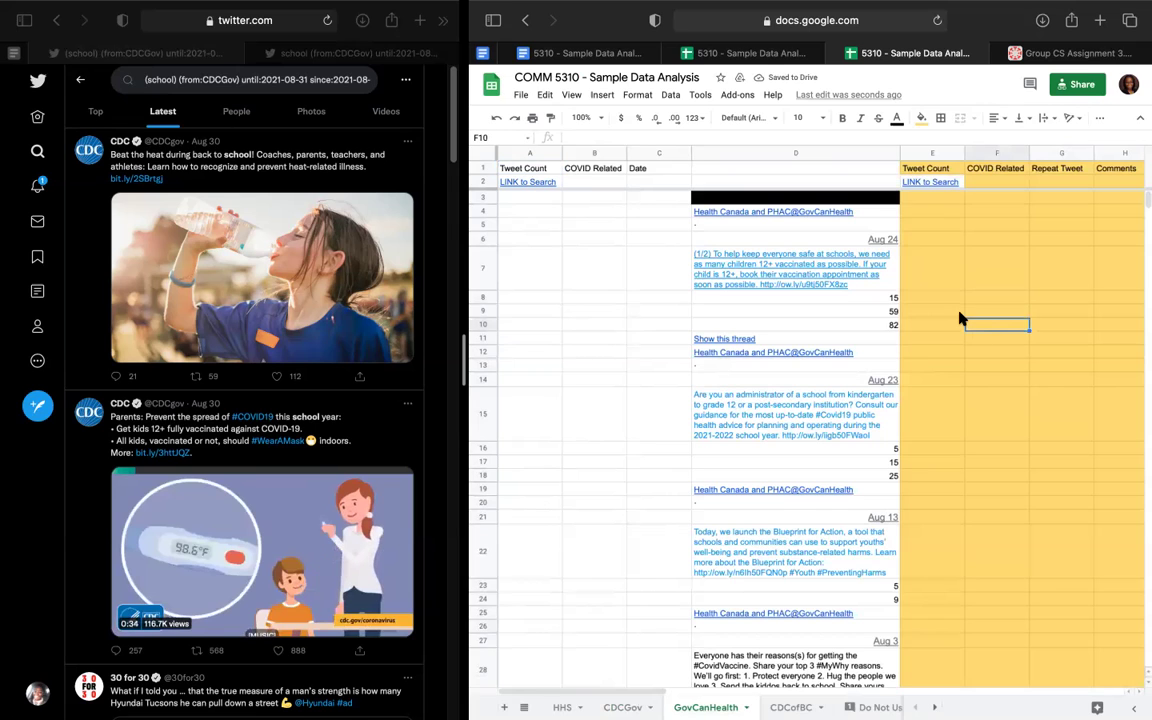
# Delete the surplus COVID Related and Date columns, B and C, from the GovCanHealth sheet.
pyautogui.hscroll(1, 958, 318)
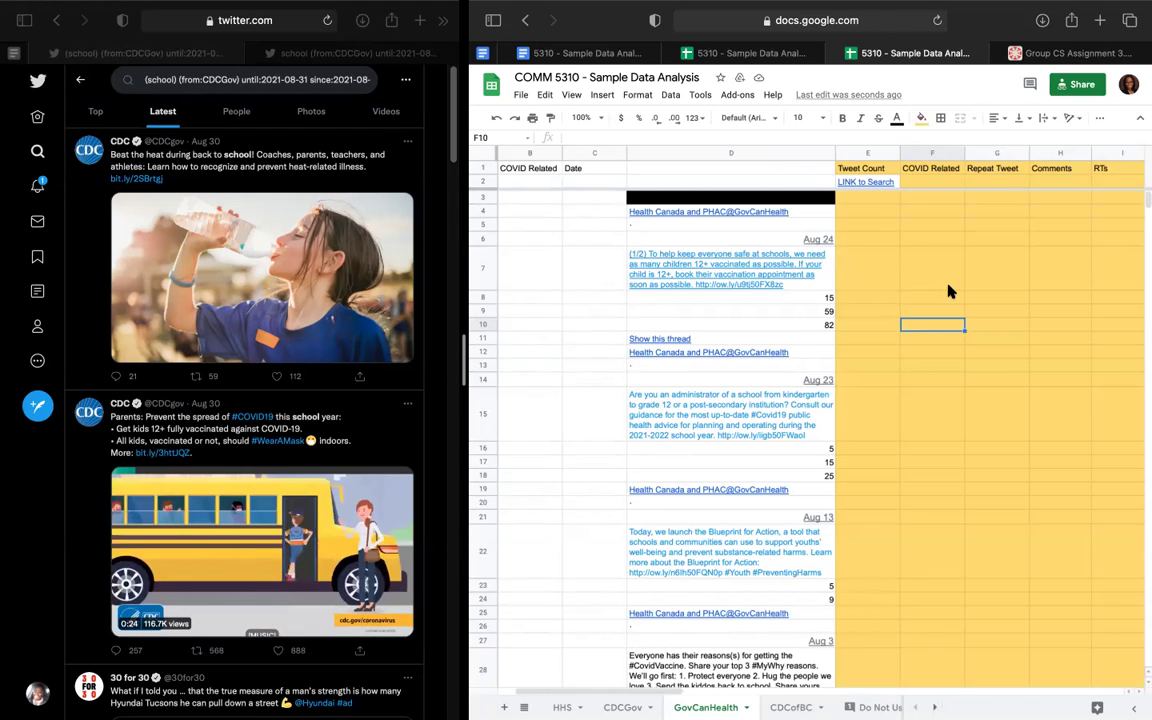
pyautogui.moveTo(700, 613)
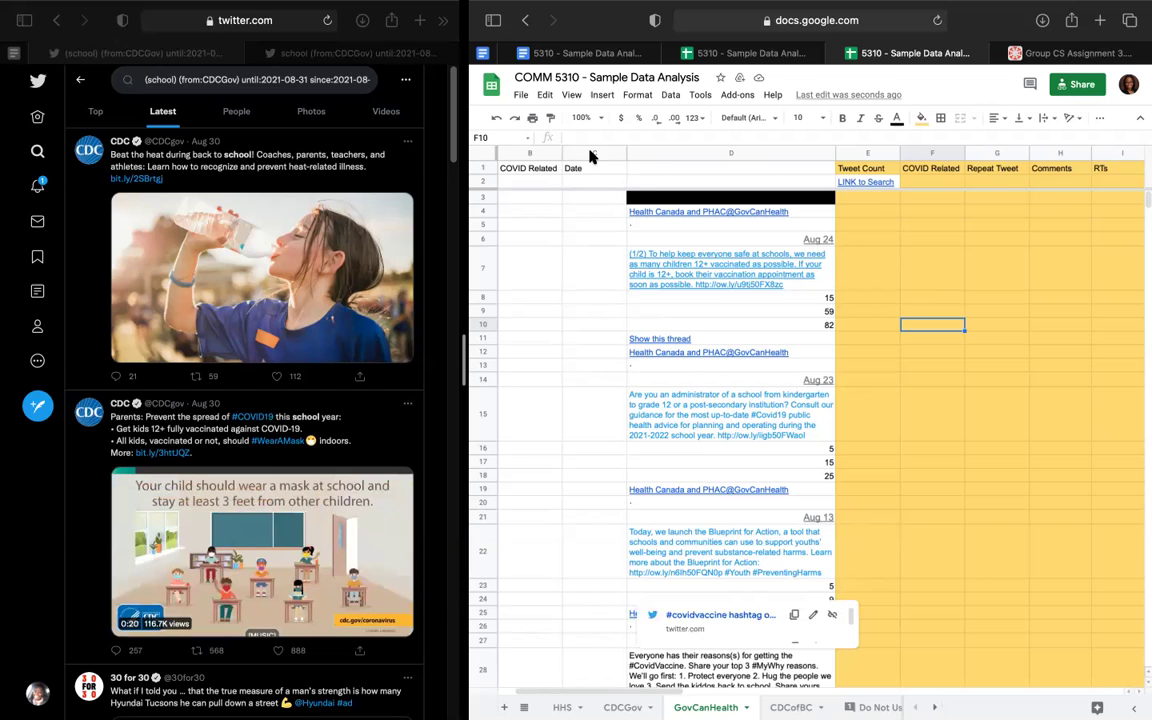
pyautogui.moveTo(590, 152); pyautogui.dragTo(514, 154)
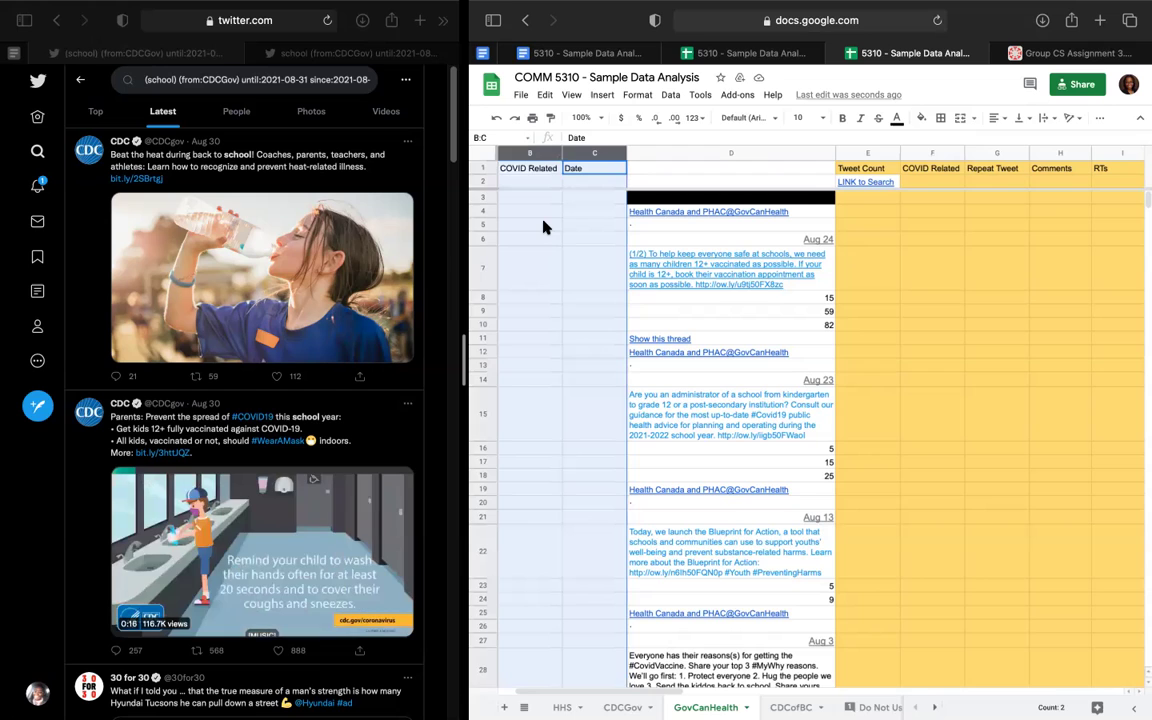
pyautogui.hotkey('ctrl', 'z')
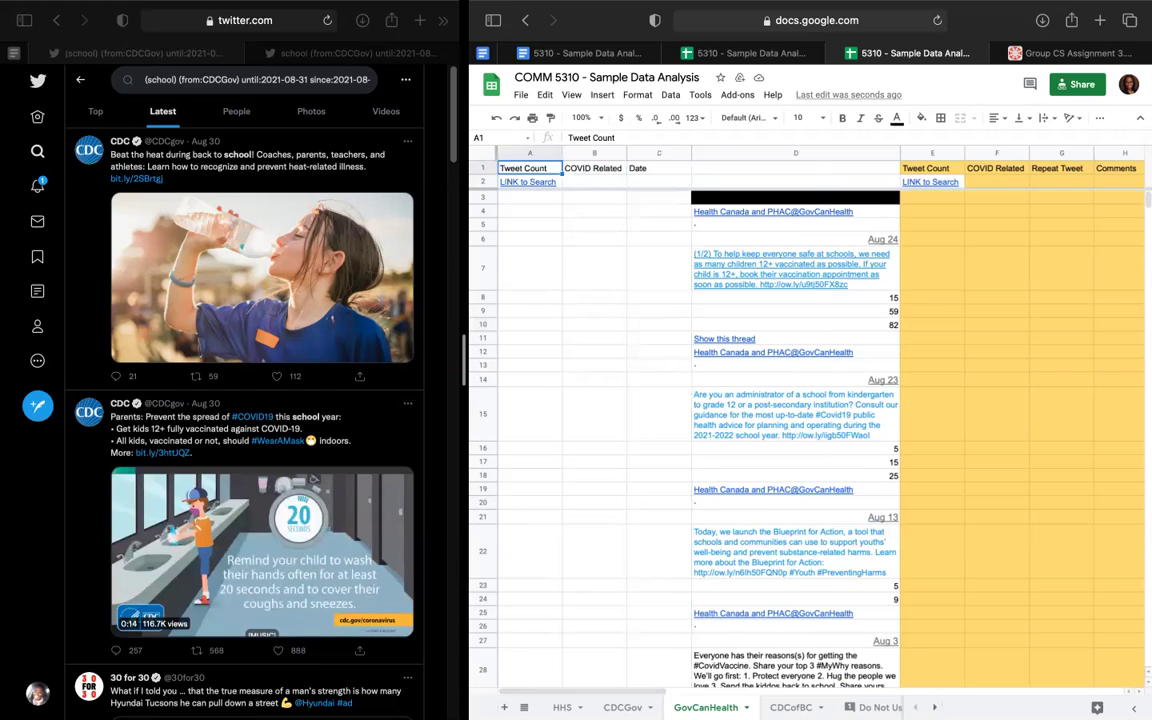
pyautogui.hotkey('shift', 'Right')
pyautogui.rightClick(650, 159)
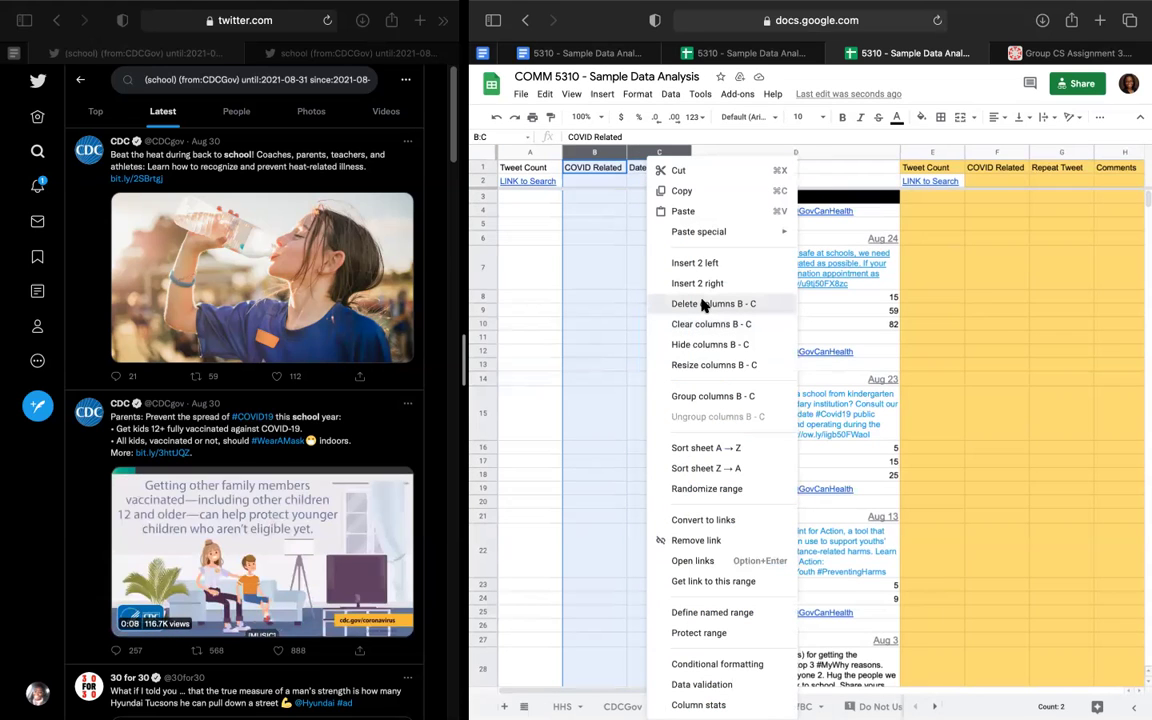
pyautogui.press('Return')
# Copy the LINK to Search entry from A2 into C2 under the yellow Tweet Count header.
pyautogui.click(540, 184)
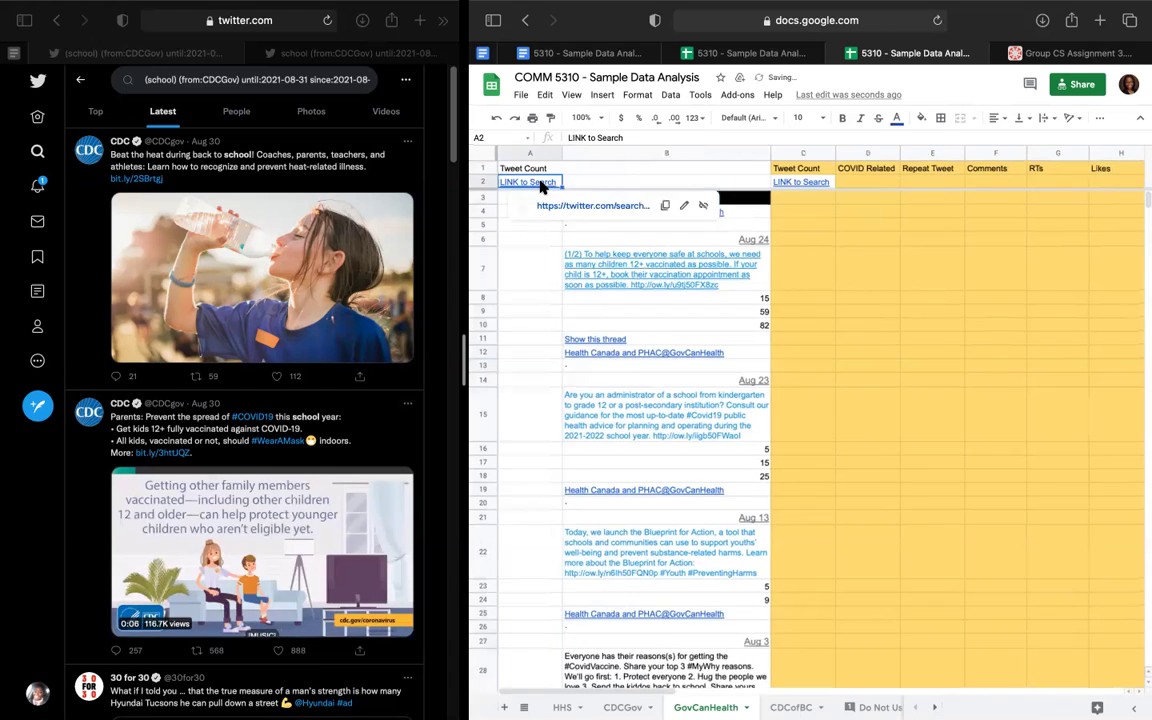
pyautogui.click(800, 184)
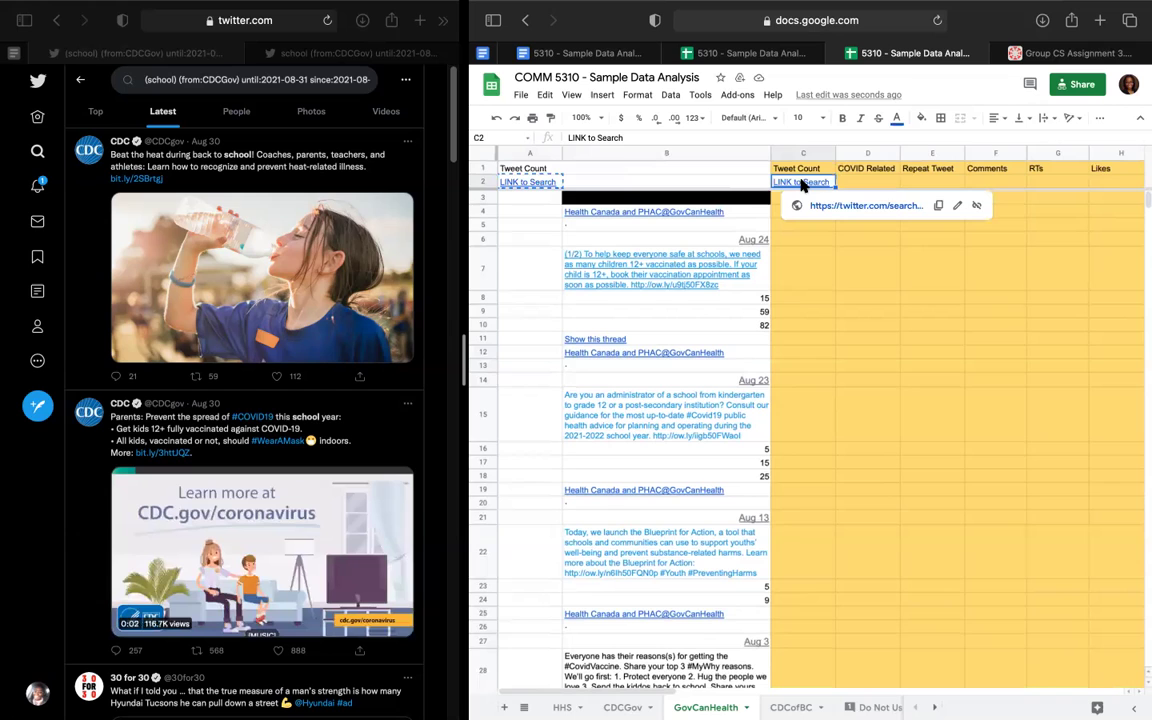
pyautogui.write('LINK to Search')
# Delete the old Tweet Count column A so the tweet text comes first in the GovCanHealth sheet.
pyautogui.click(531, 152)
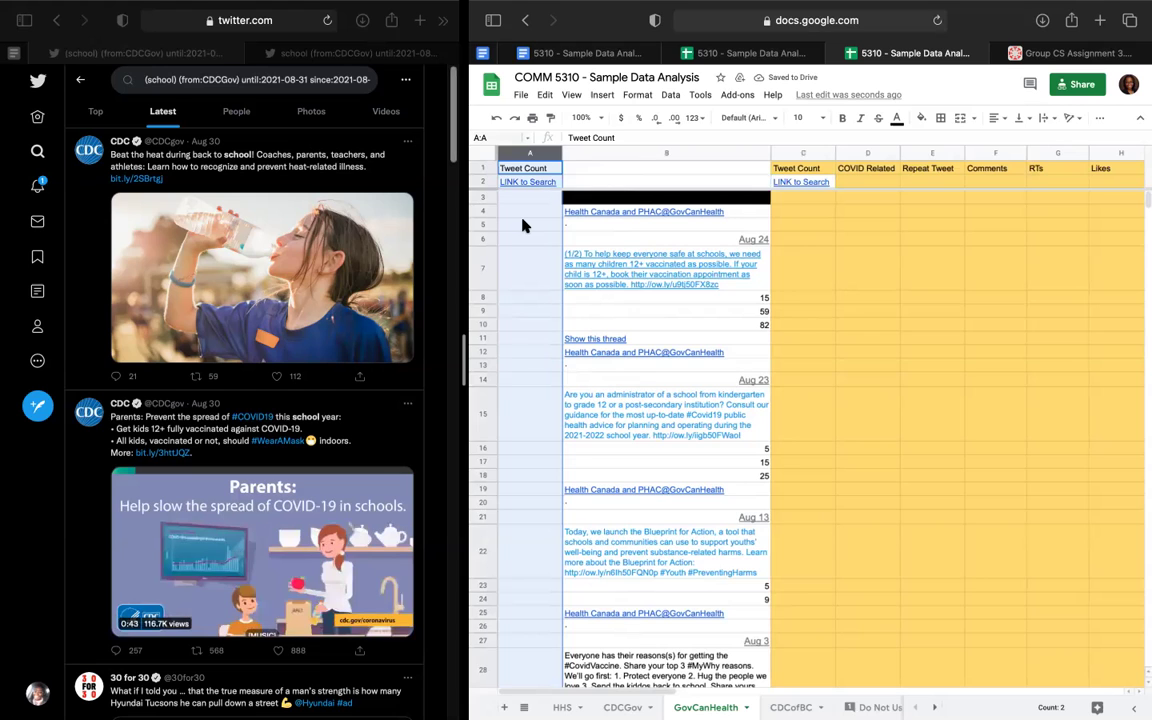
pyautogui.rightClick(527, 272)
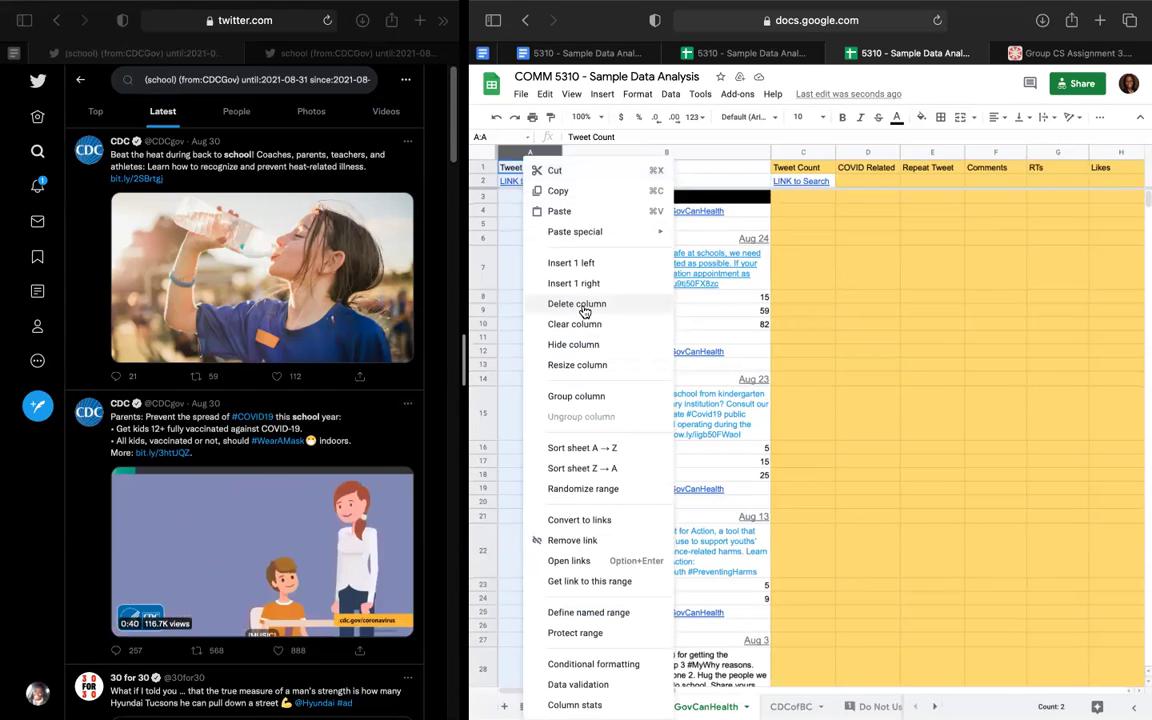
pyautogui.click(577, 303)
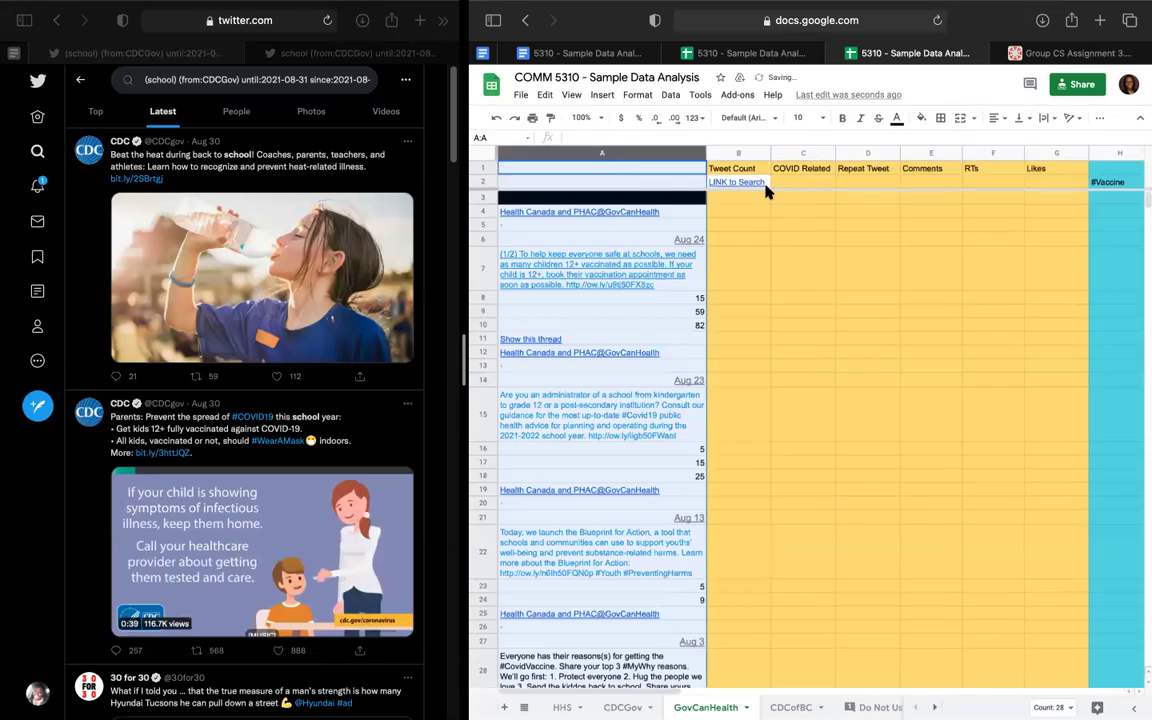
pyautogui.click(803, 268)
# Open the Twitter search linked in B2 to check it, and return to the GovCanHealth sheet.
pyautogui.click(737, 182)
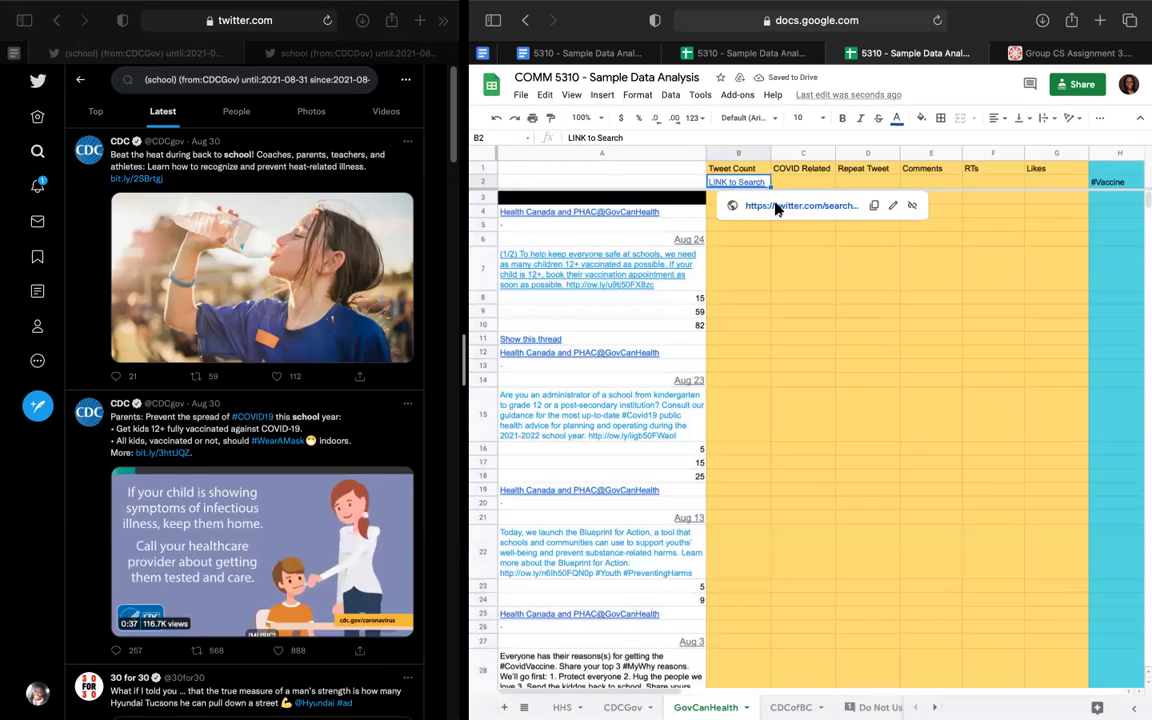
pyautogui.click(790, 204)
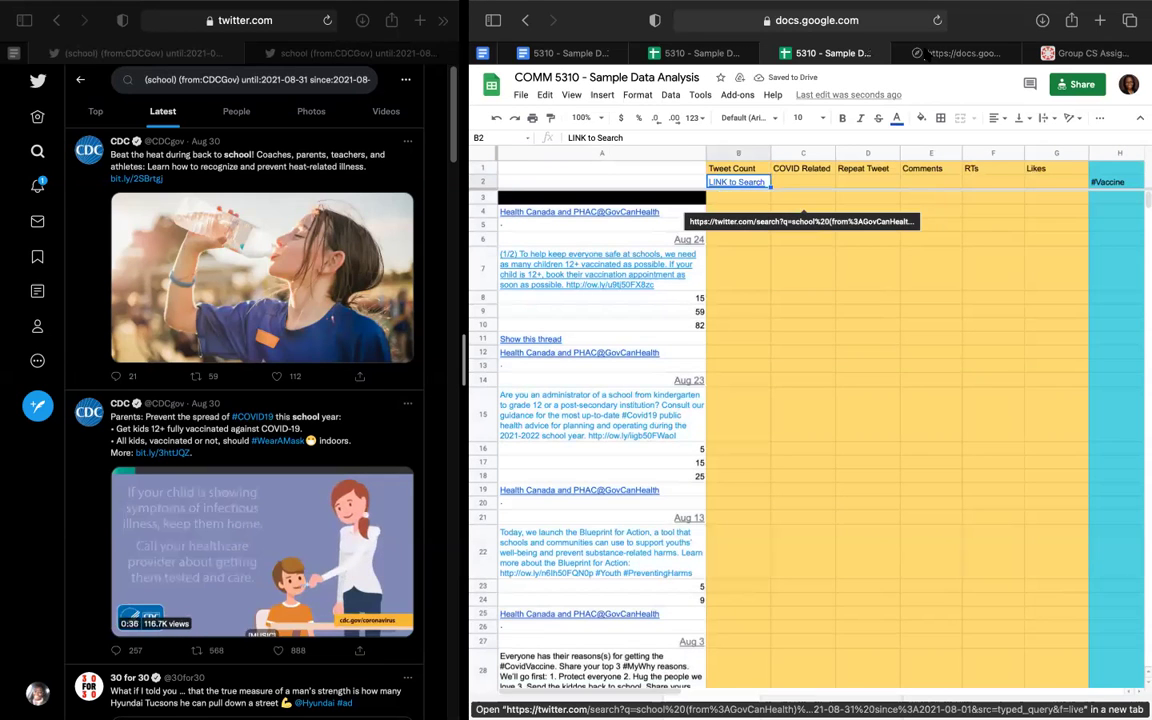
pyautogui.click(925, 56)
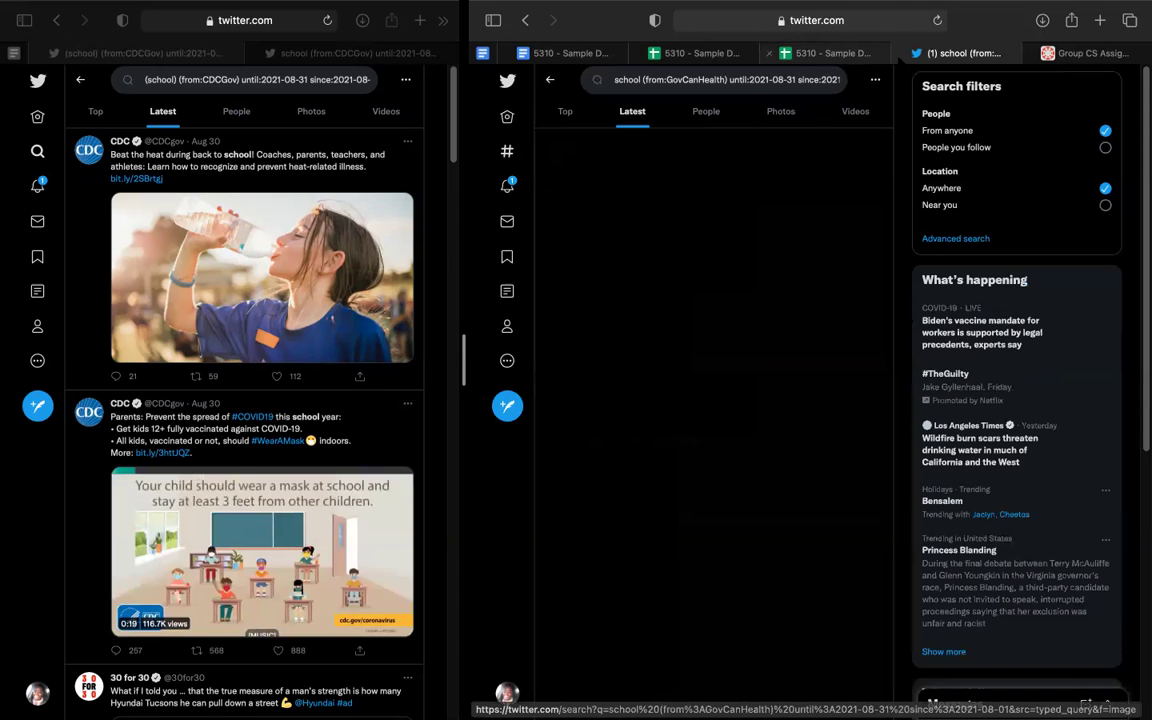
pyautogui.click(820, 55)
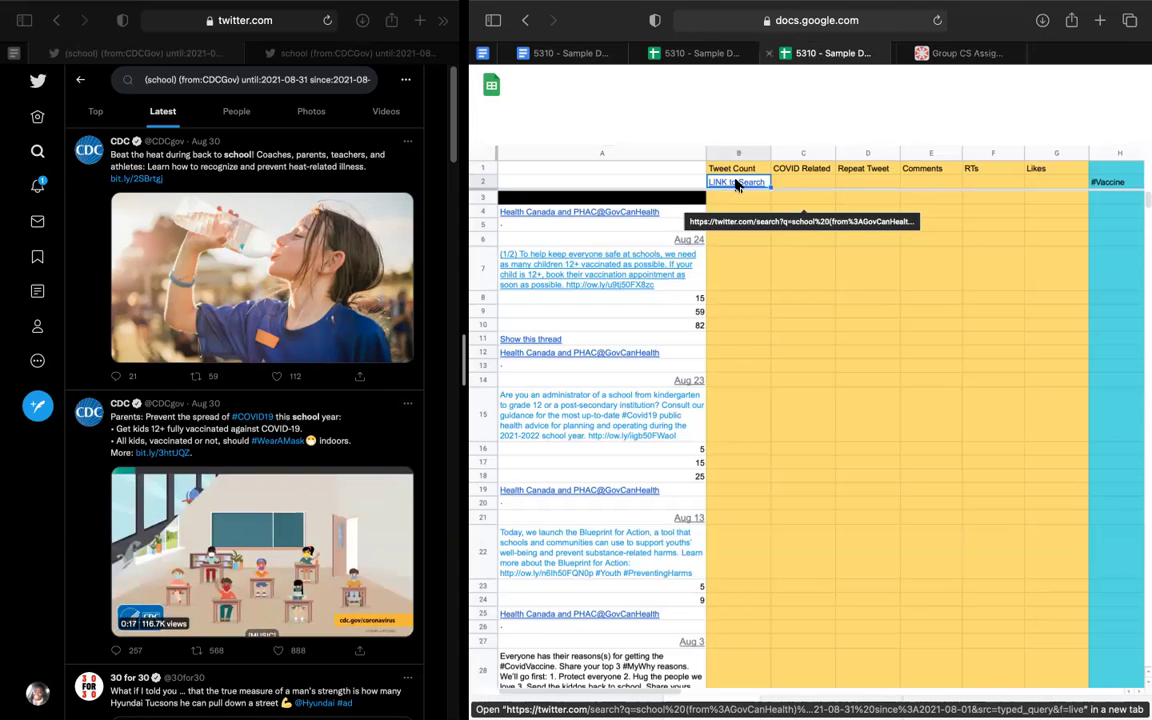
pyautogui.moveTo(736, 185)
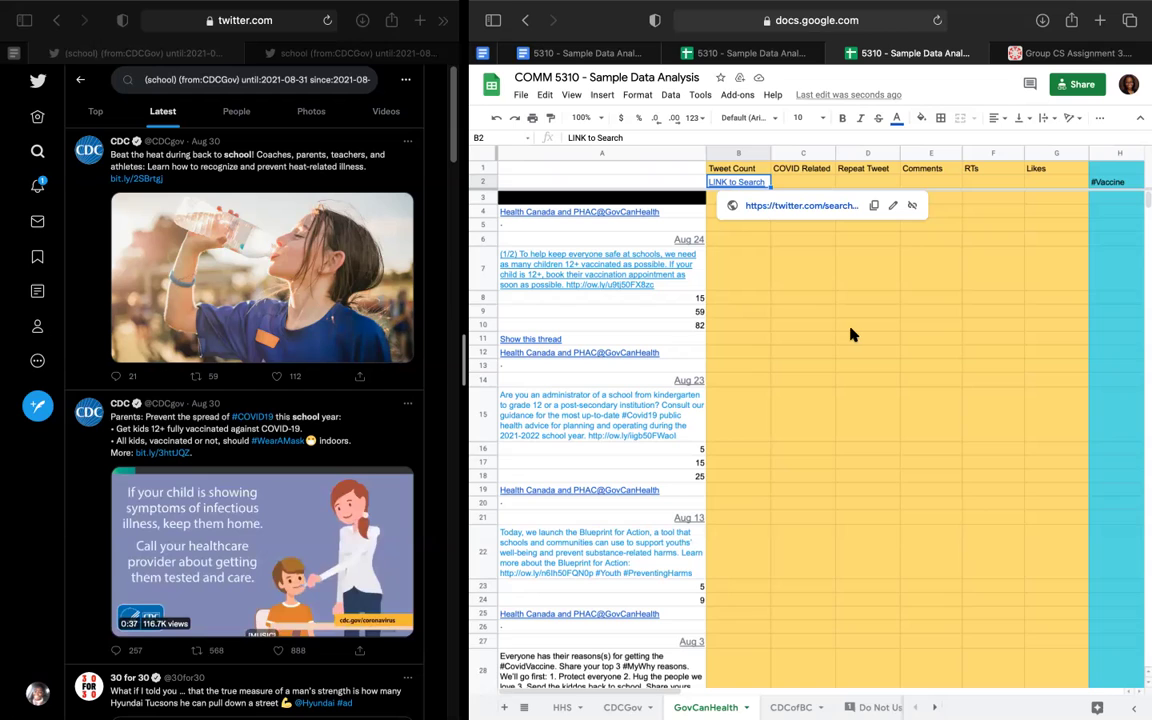
# Enter 1 as the Tweet Count for the Aug 24 tweet in B7 of the GovCanHealth sheet.
pyautogui.click(741, 270)
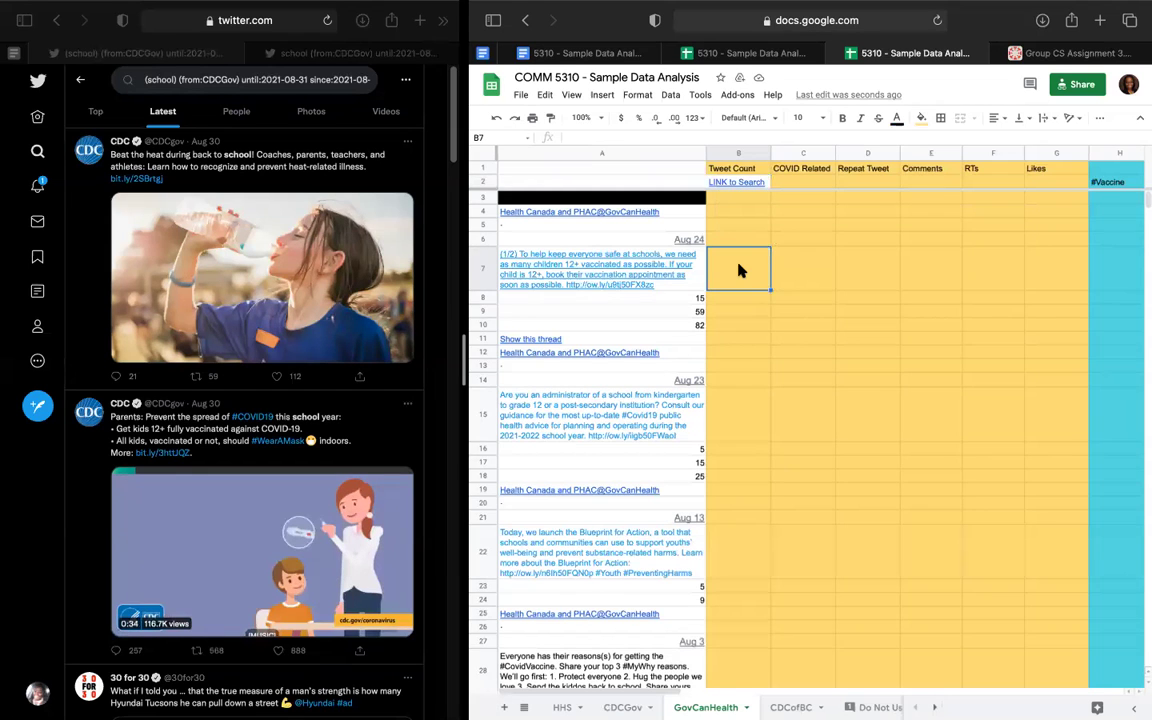
pyautogui.press('Down')
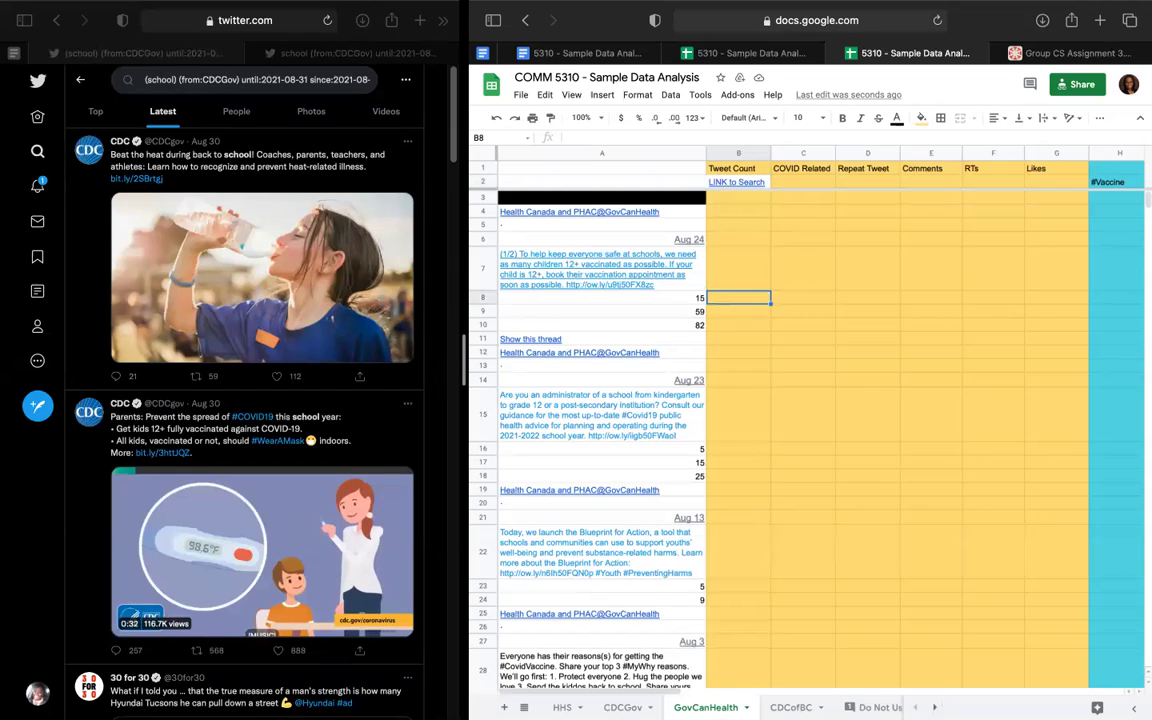
pyautogui.click(737, 181)
pyautogui.click(738, 211)
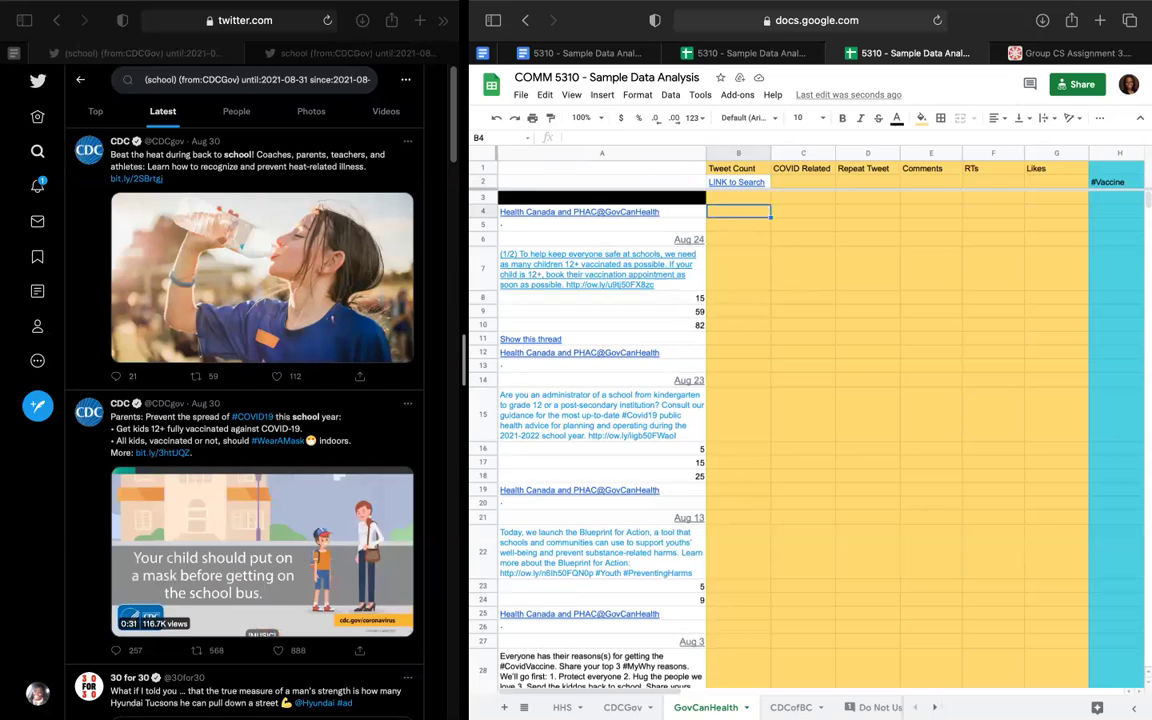
pyautogui.click(738, 268)
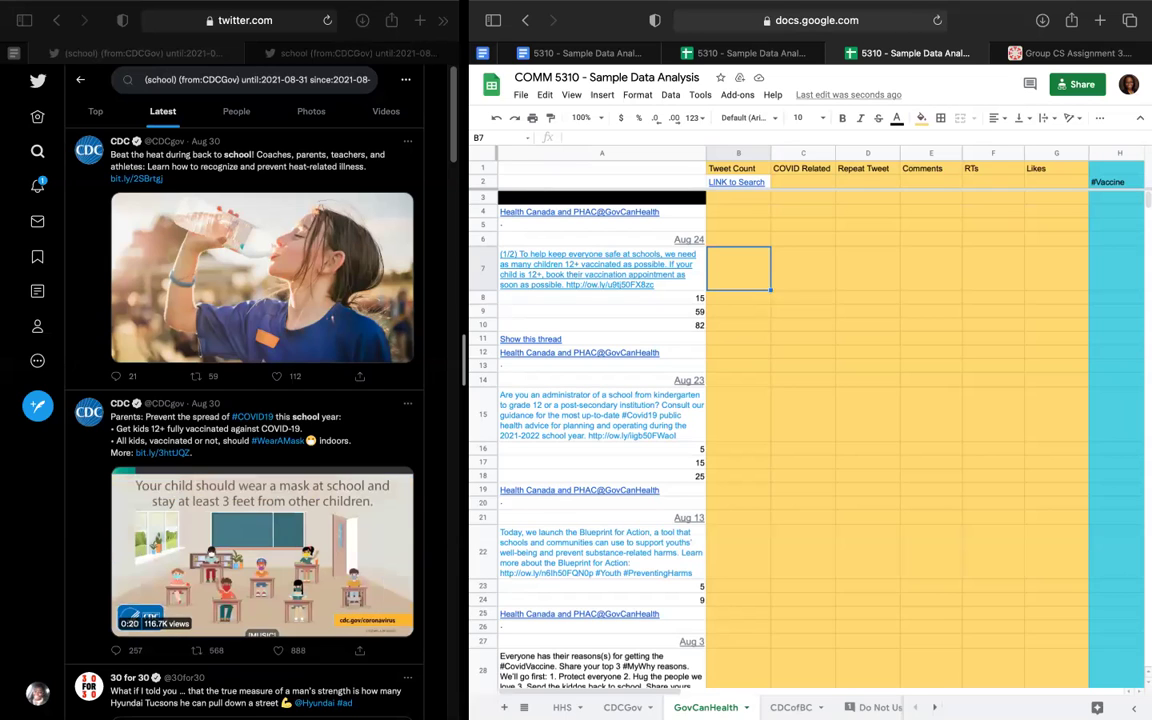
pyautogui.write('1')
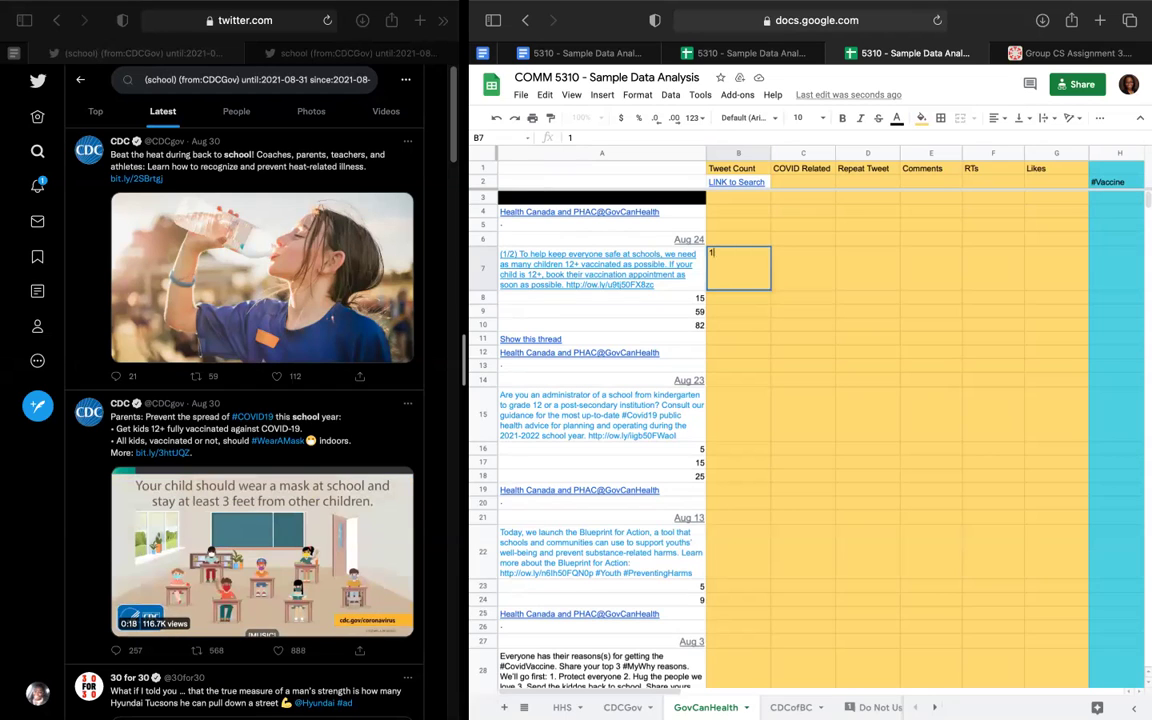
pyautogui.click(803, 268)
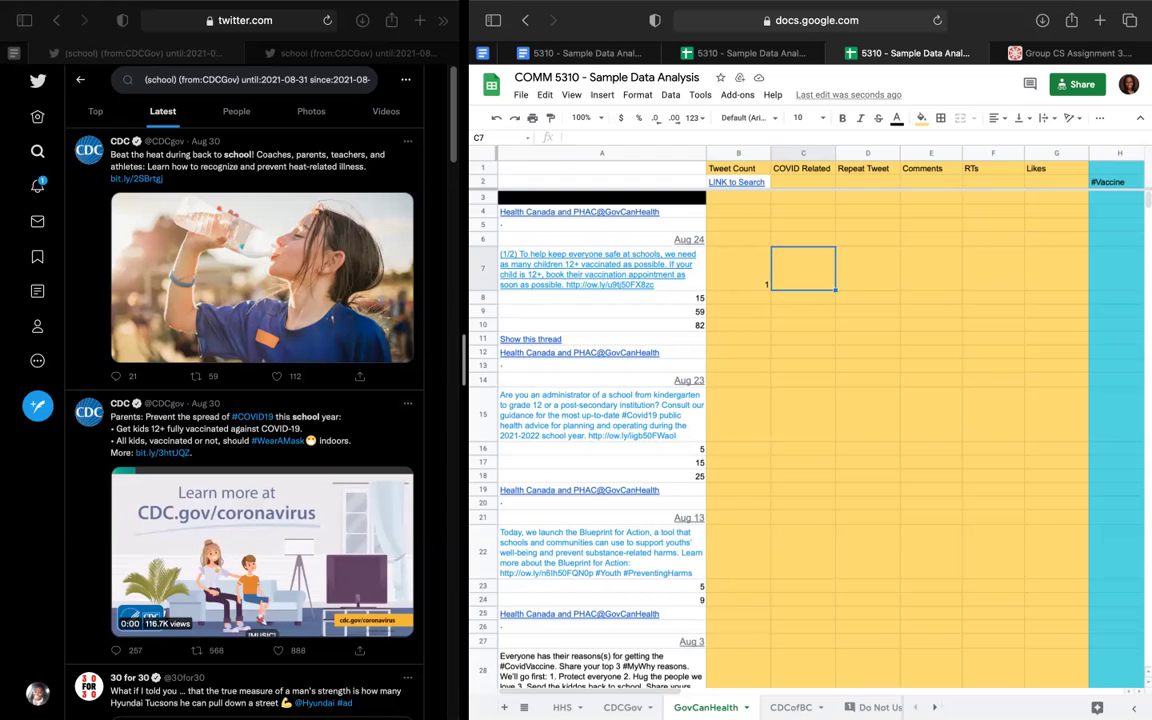
# Code the Aug 24 tweet as COVID Related by entering 1 in C7.
pyautogui.click(738, 268)
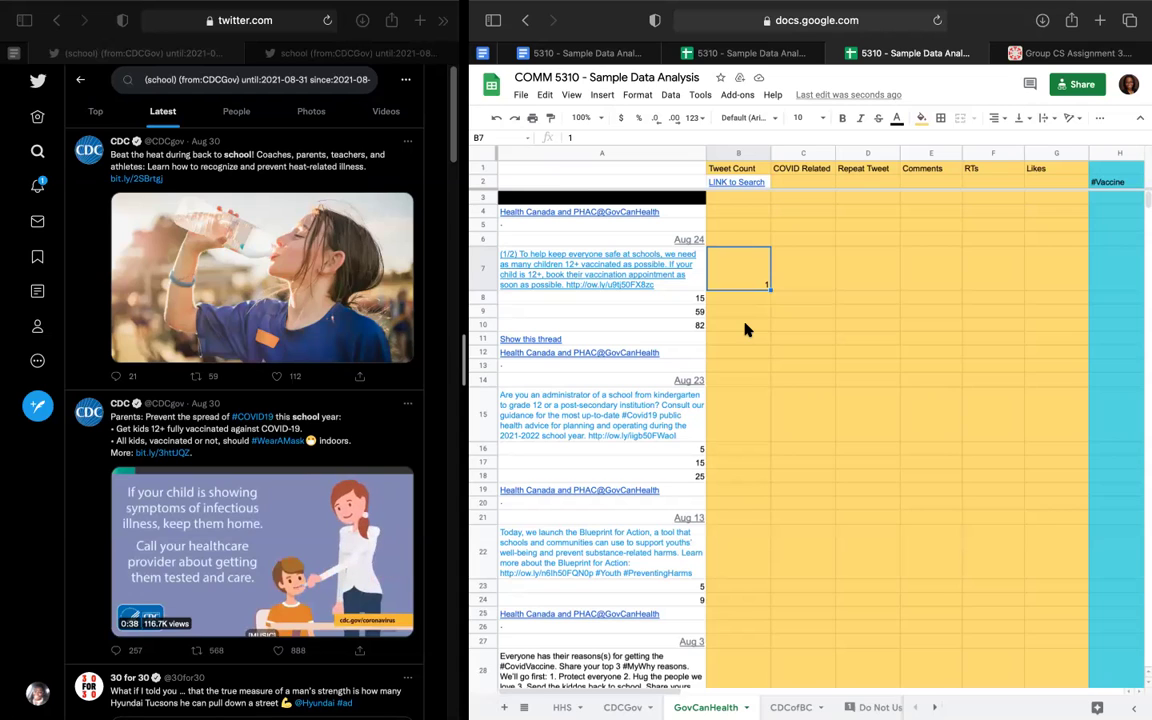
pyautogui.click(806, 280)
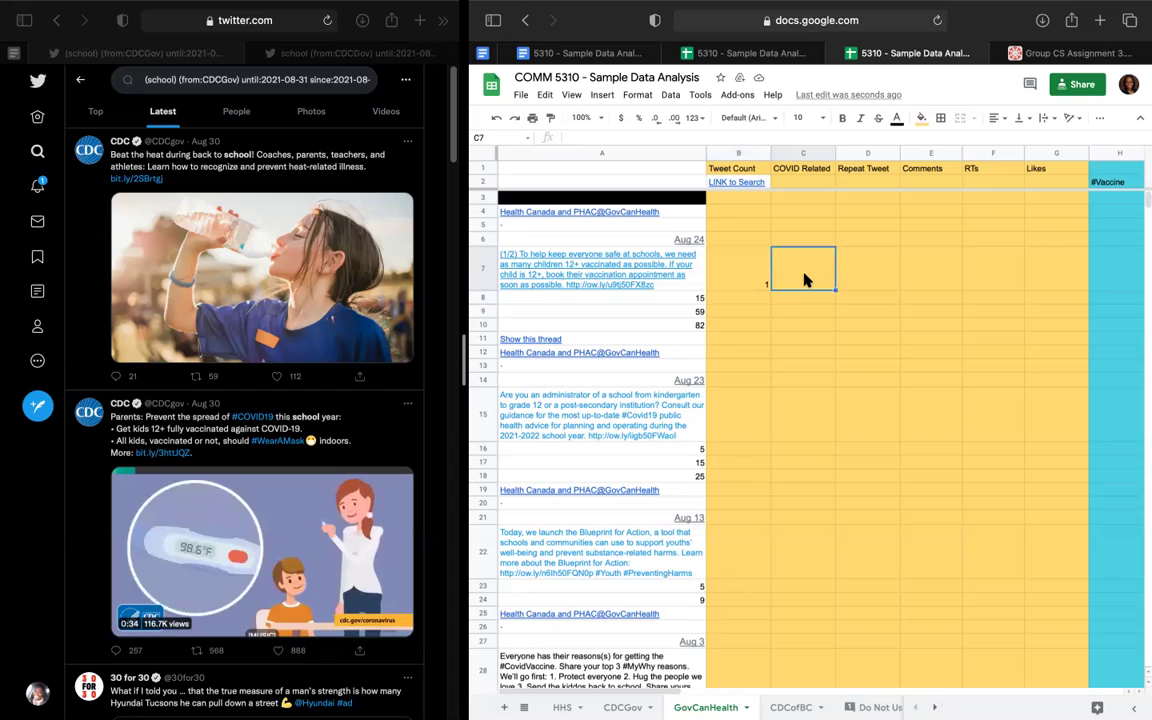
pyautogui.write('1')
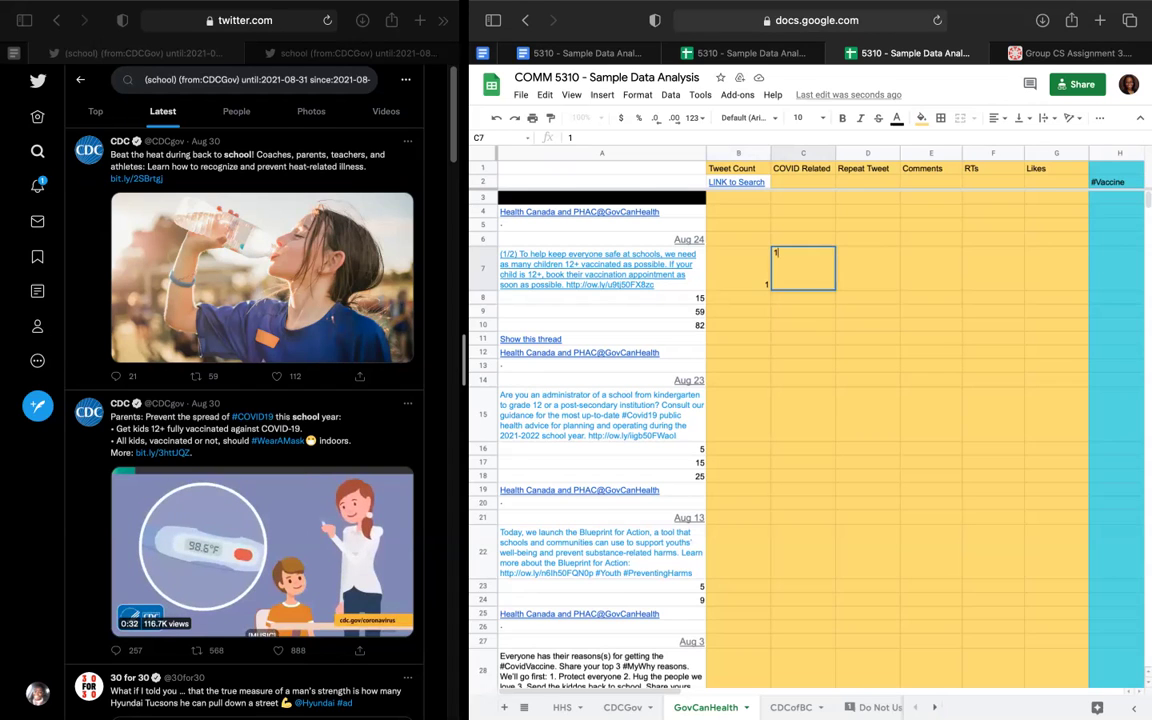
pyautogui.press('Tab')
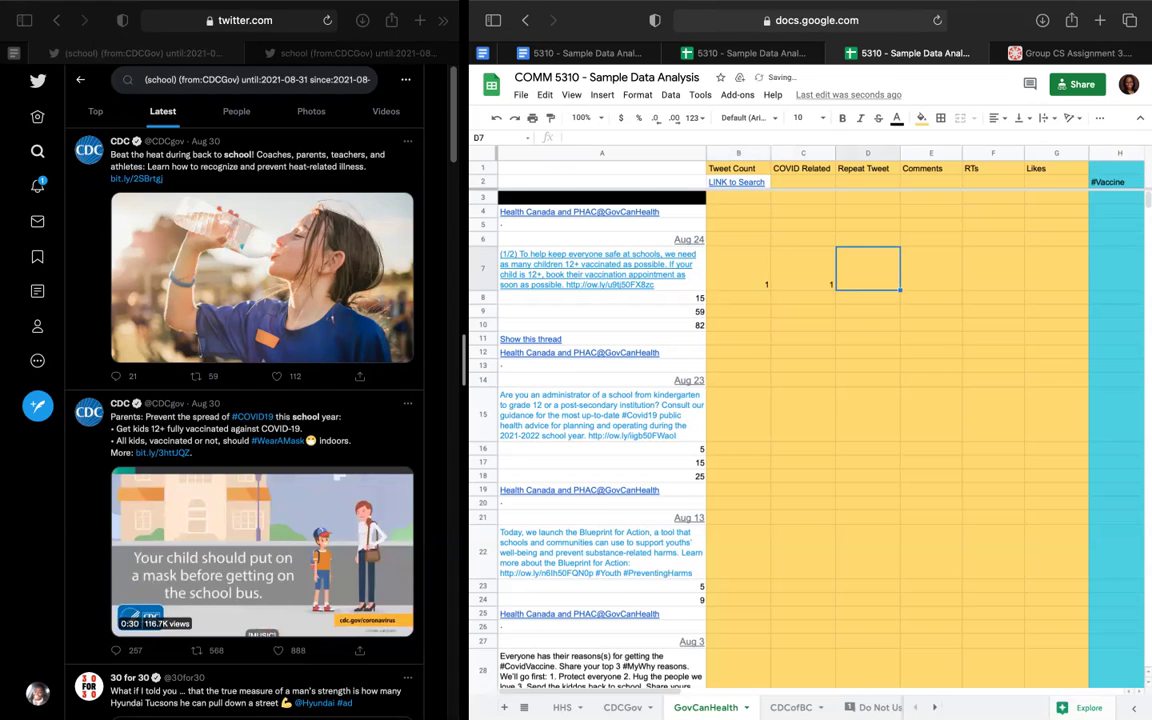
# Record the Aug 24 tweet's engagement in row 7: 15 Comments, 59 RTs and 82 Likes.
pyautogui.press('Tab')
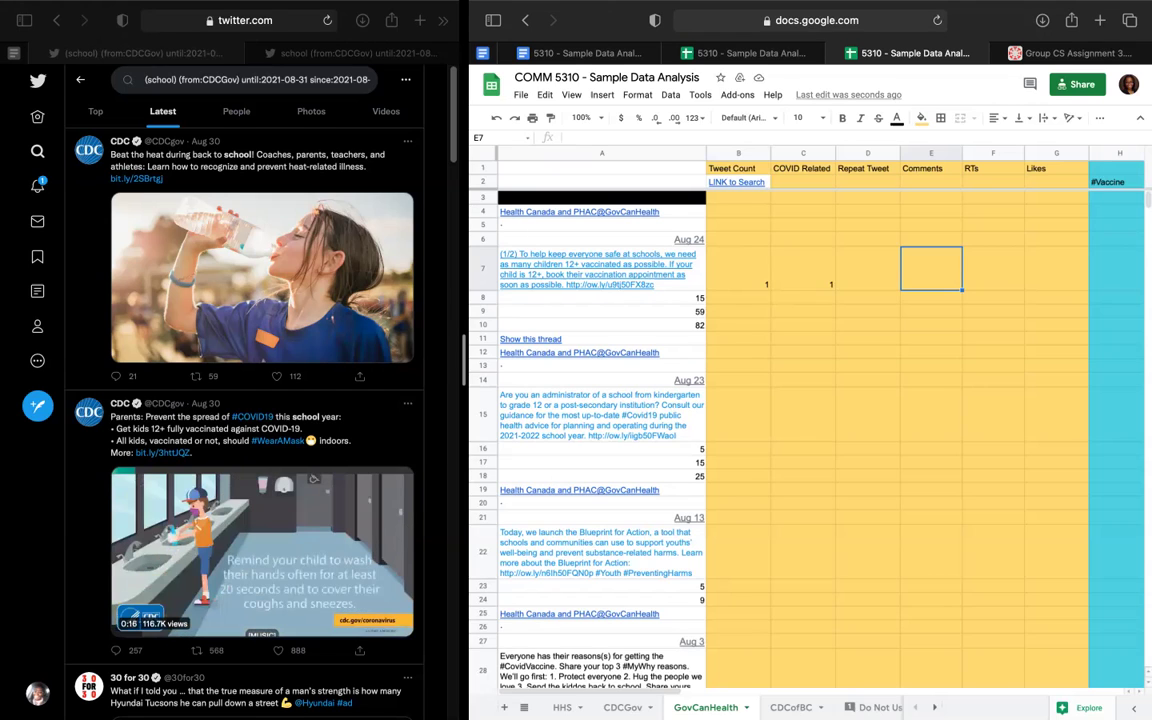
pyautogui.click(993, 268)
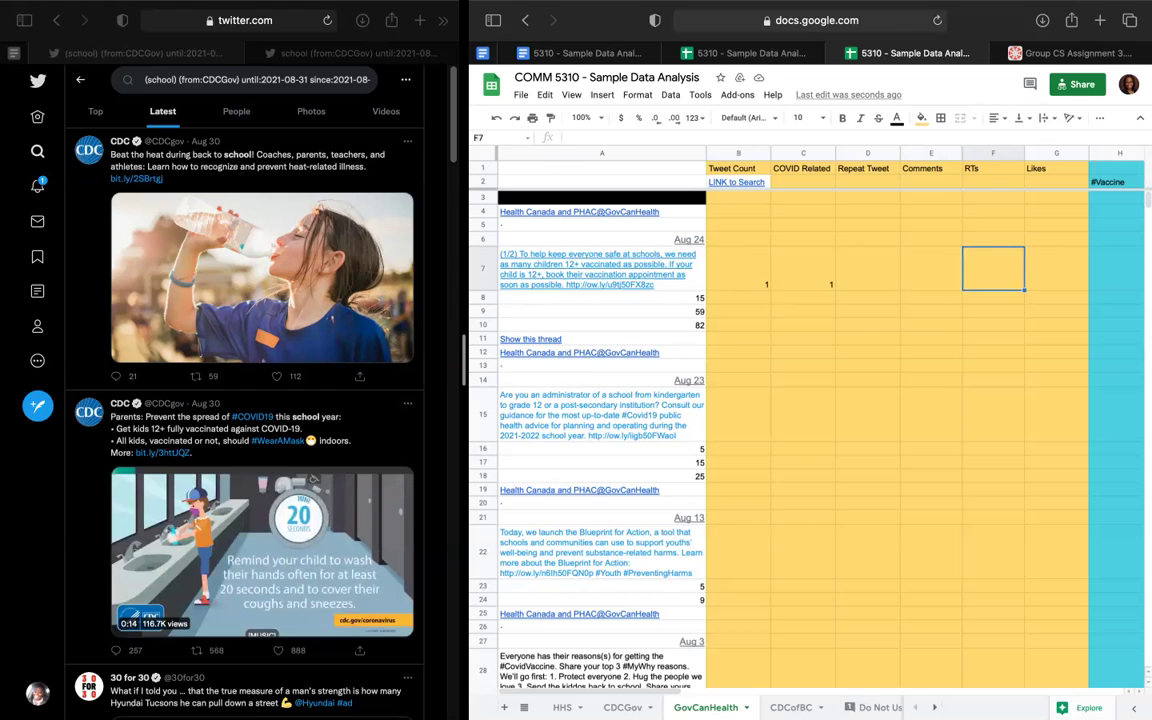
pyautogui.click(1056, 268)
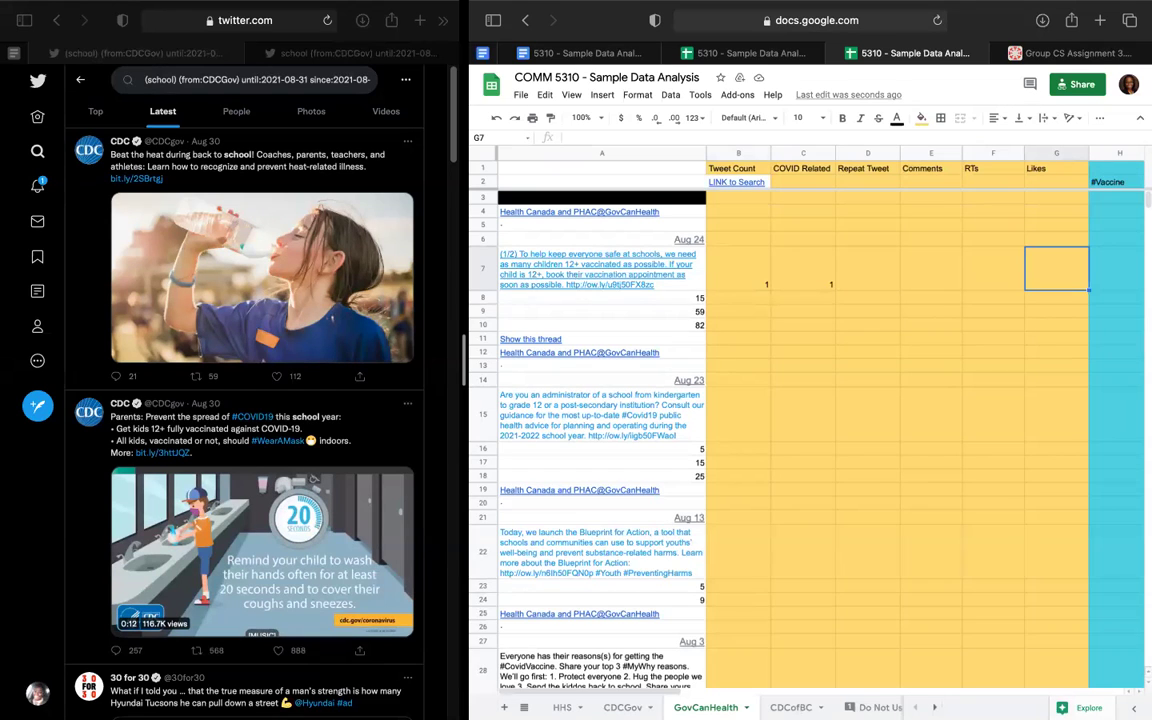
pyautogui.click(931, 268)
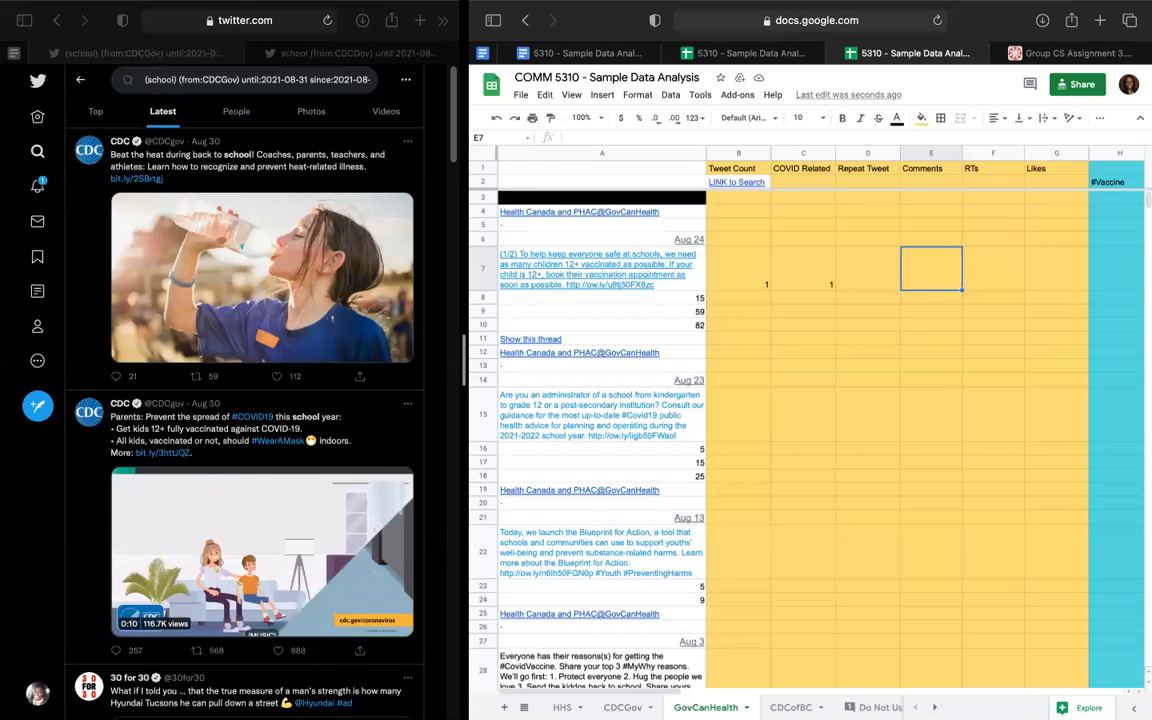
pyautogui.write('15')
pyautogui.press('Tab')
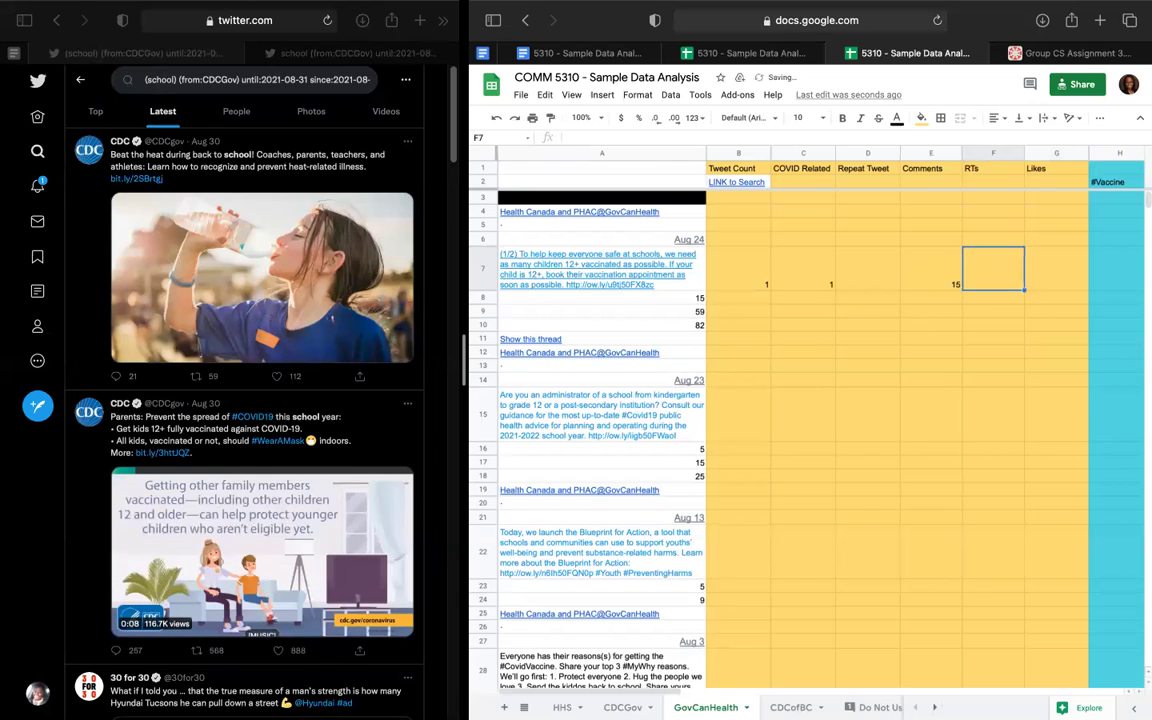
pyautogui.write('59')
pyautogui.press('Tab')
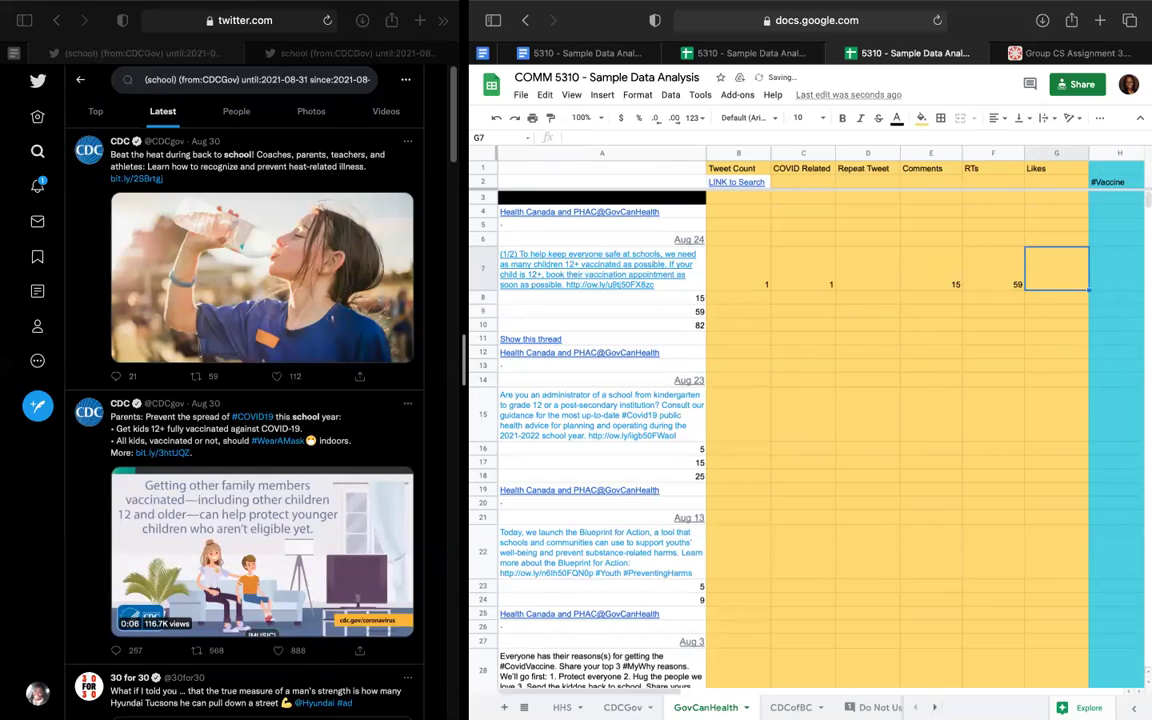
pyautogui.write('82')
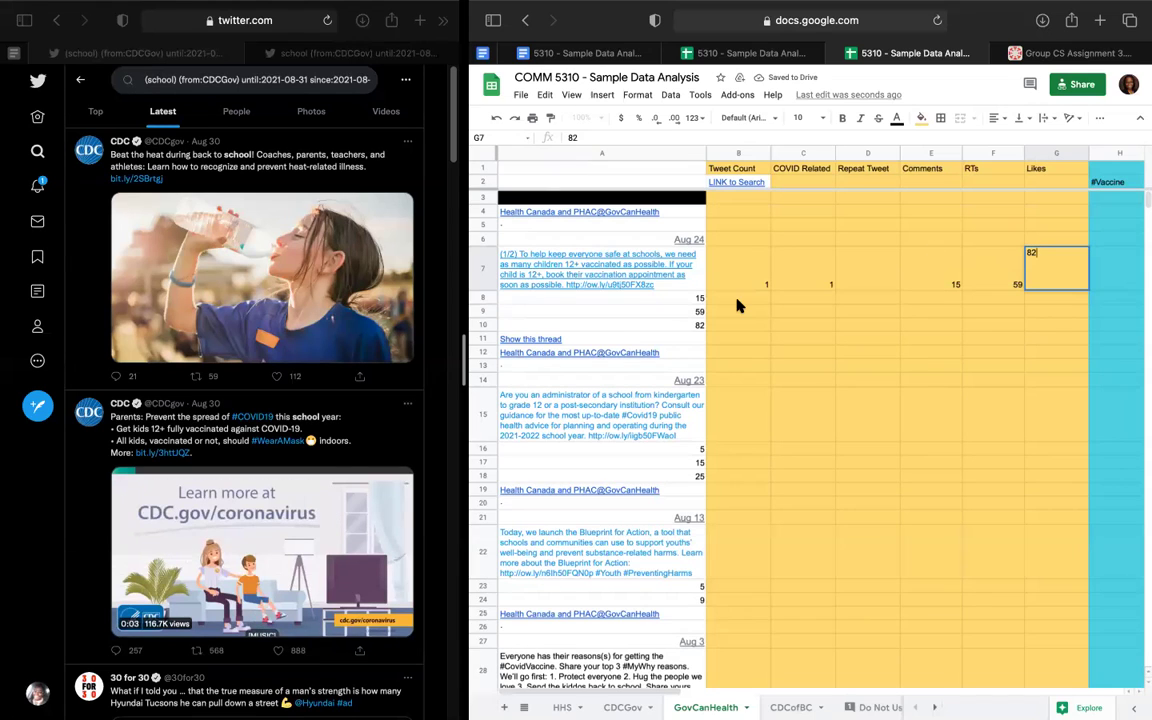
pyautogui.press('Left')
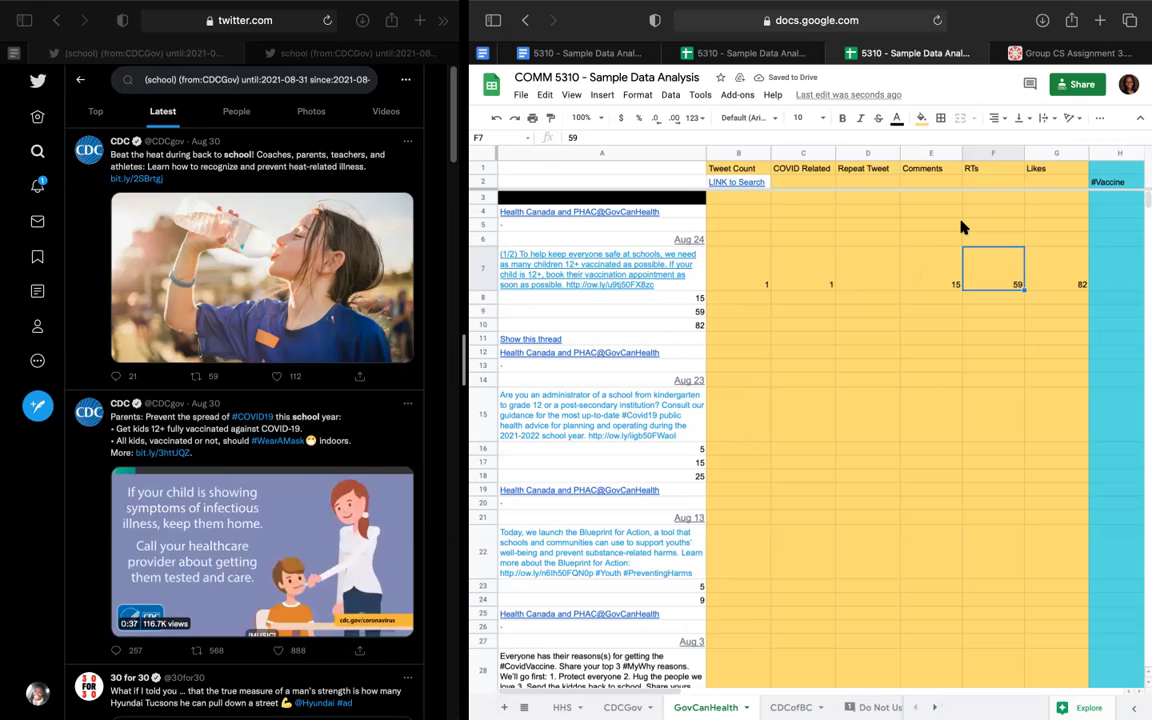
pyautogui.press('Left')
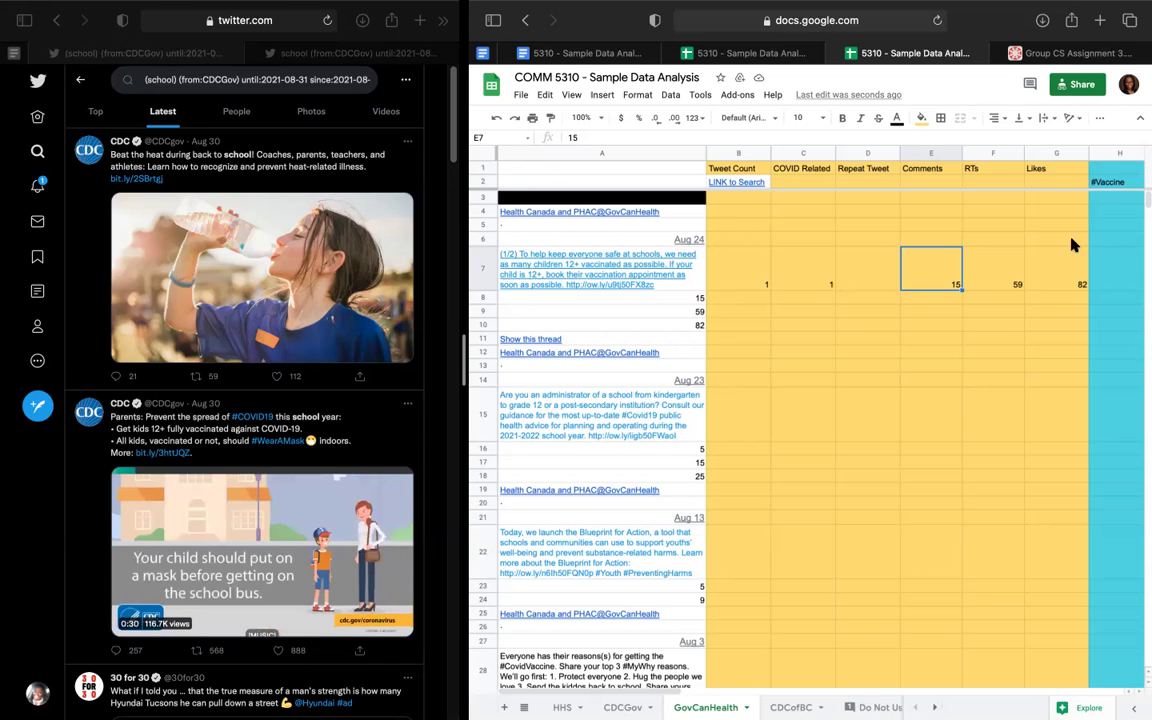
pyautogui.click(1072, 275)
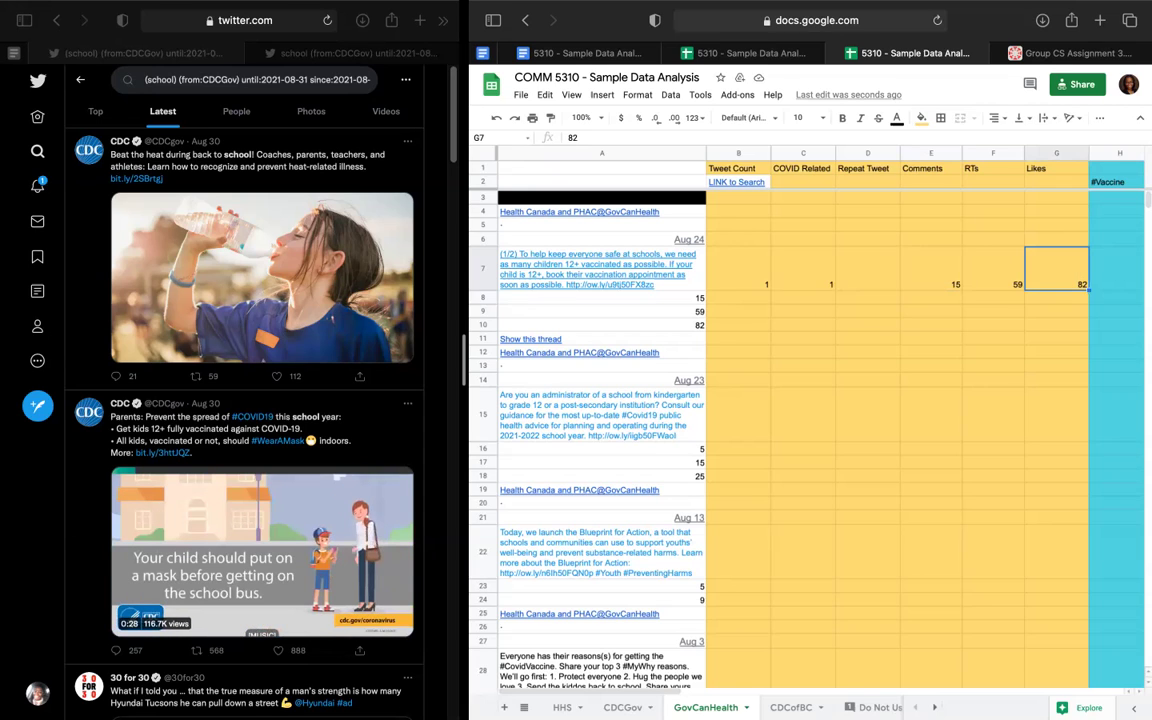
# Look across the Message Components columns in row 7 and return to the tweet text in column A.
pyautogui.press('Right')
pyautogui.press('Right')
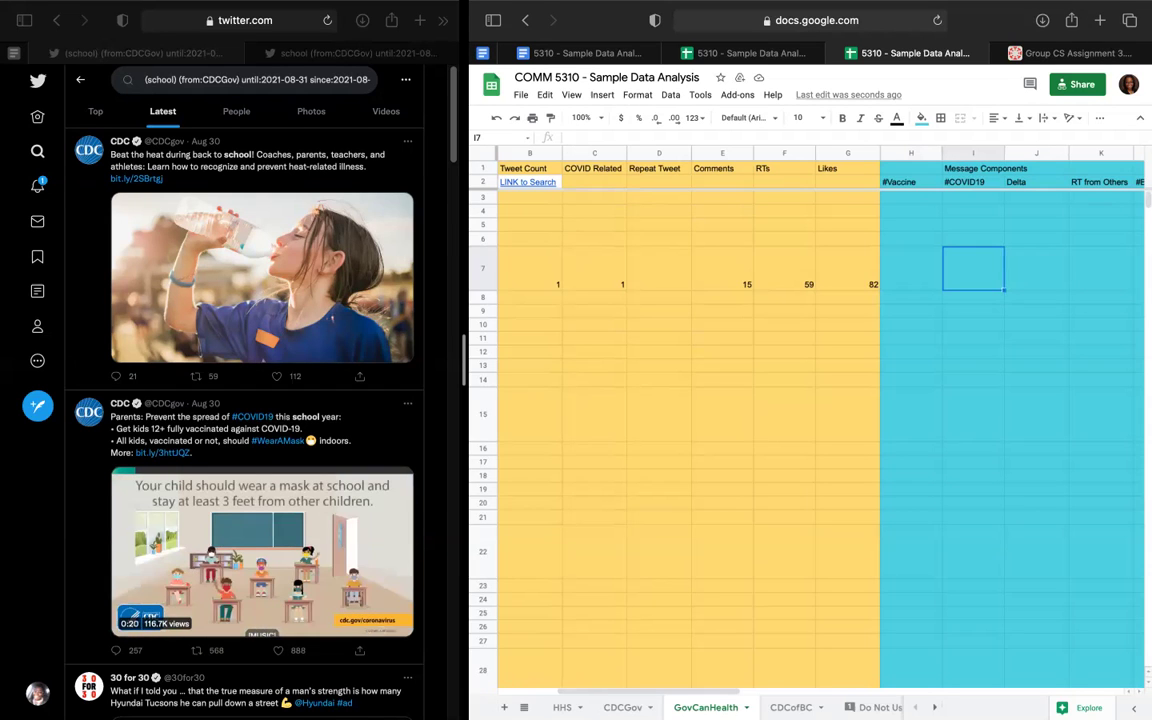
pyautogui.press('Right')
pyautogui.press('Right')
pyautogui.press('Right')
pyautogui.press('Right')
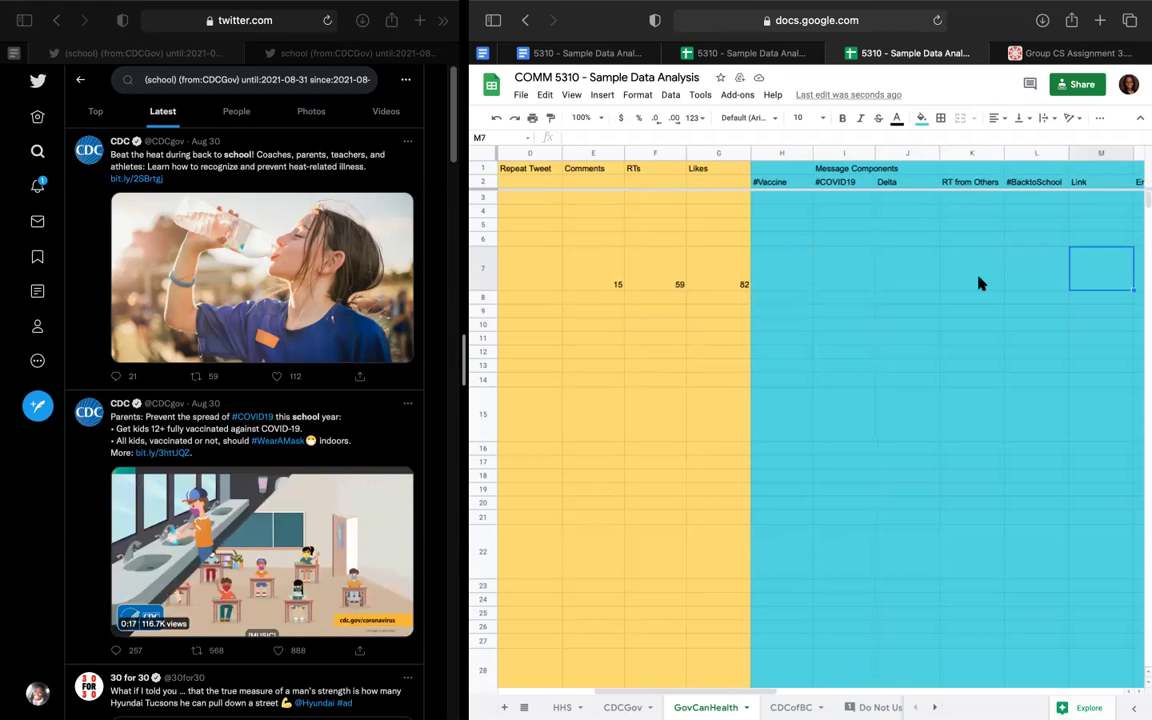
pyautogui.click(777, 262)
pyautogui.press('Left')
pyautogui.press('Left')
pyautogui.press('Left')
pyautogui.press('Left')
pyautogui.press('Left')
pyautogui.press('Left')
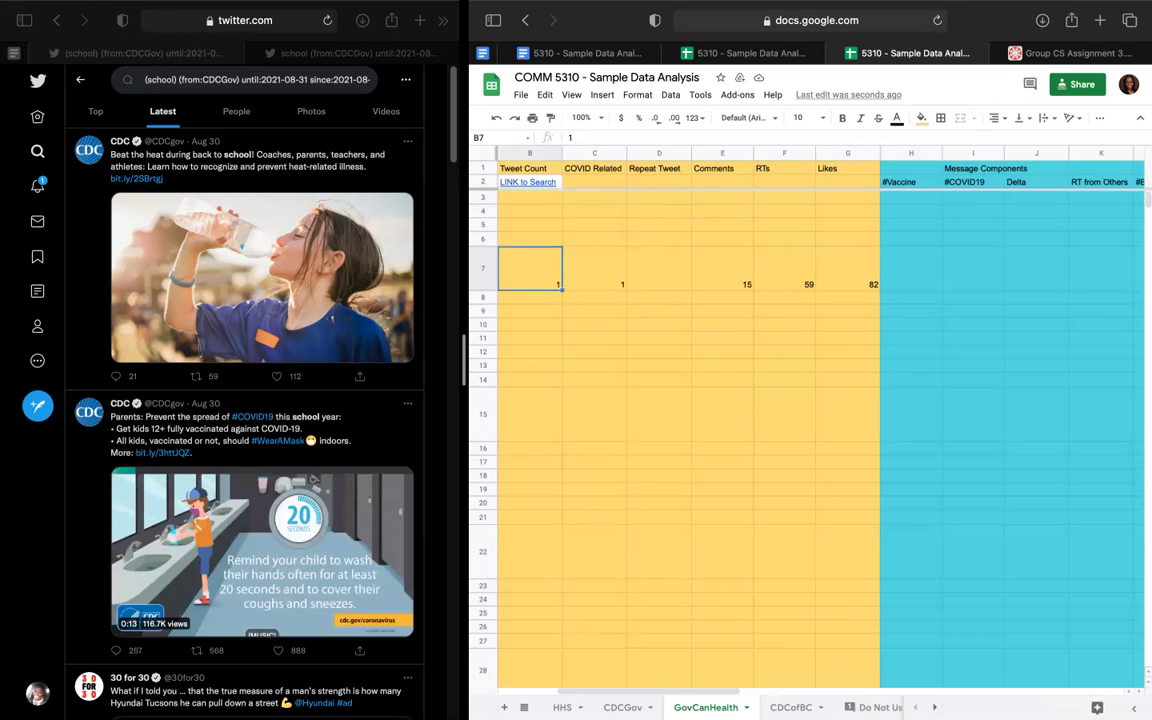
pyautogui.press('Left')
# Freeze column A of the GovCanHealth sheet.
pyautogui.click(578, 153)
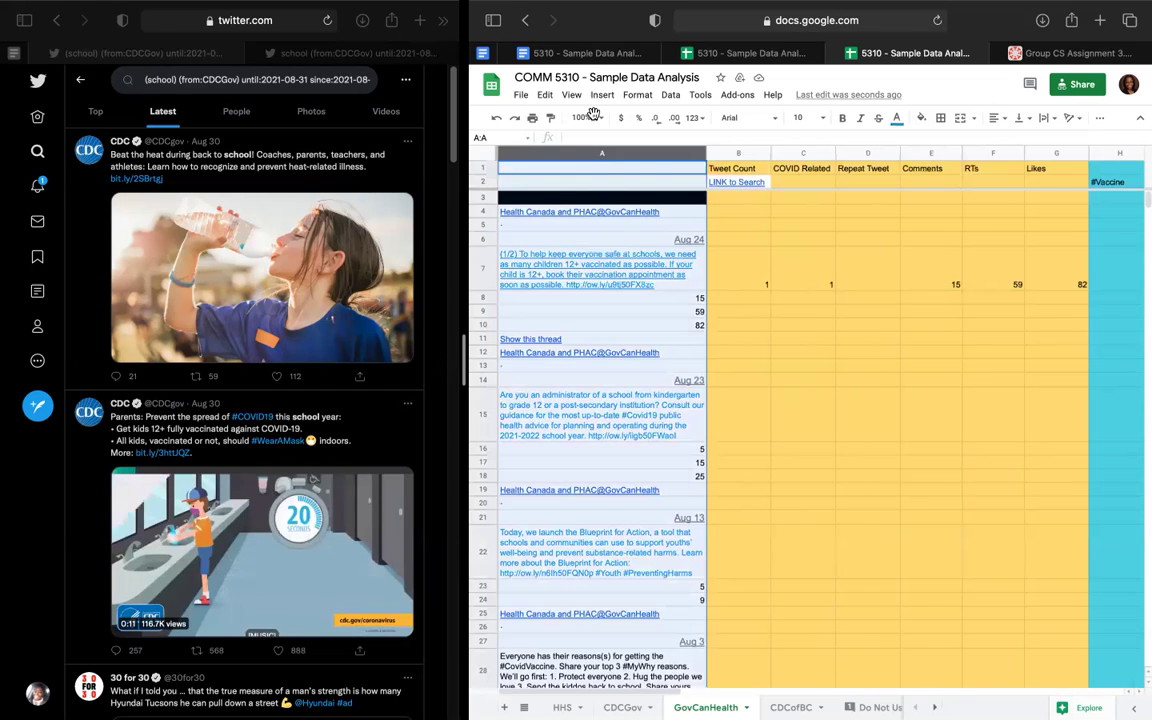
pyautogui.click(571, 94)
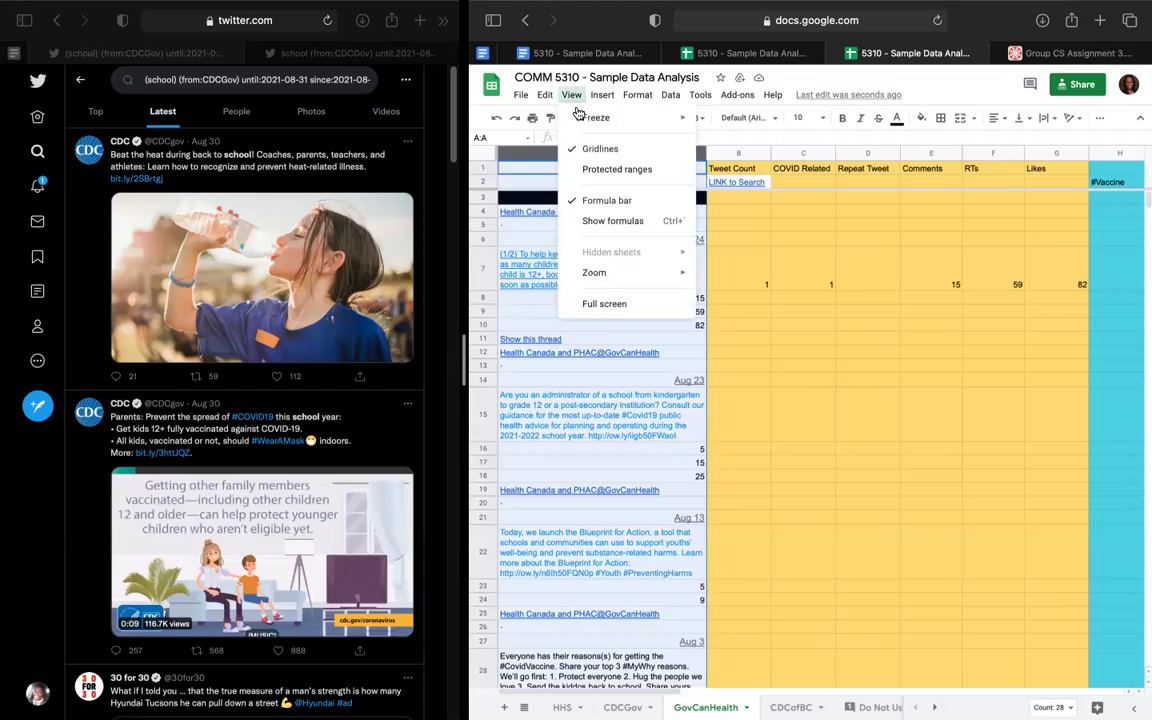
pyautogui.moveTo(583, 119)
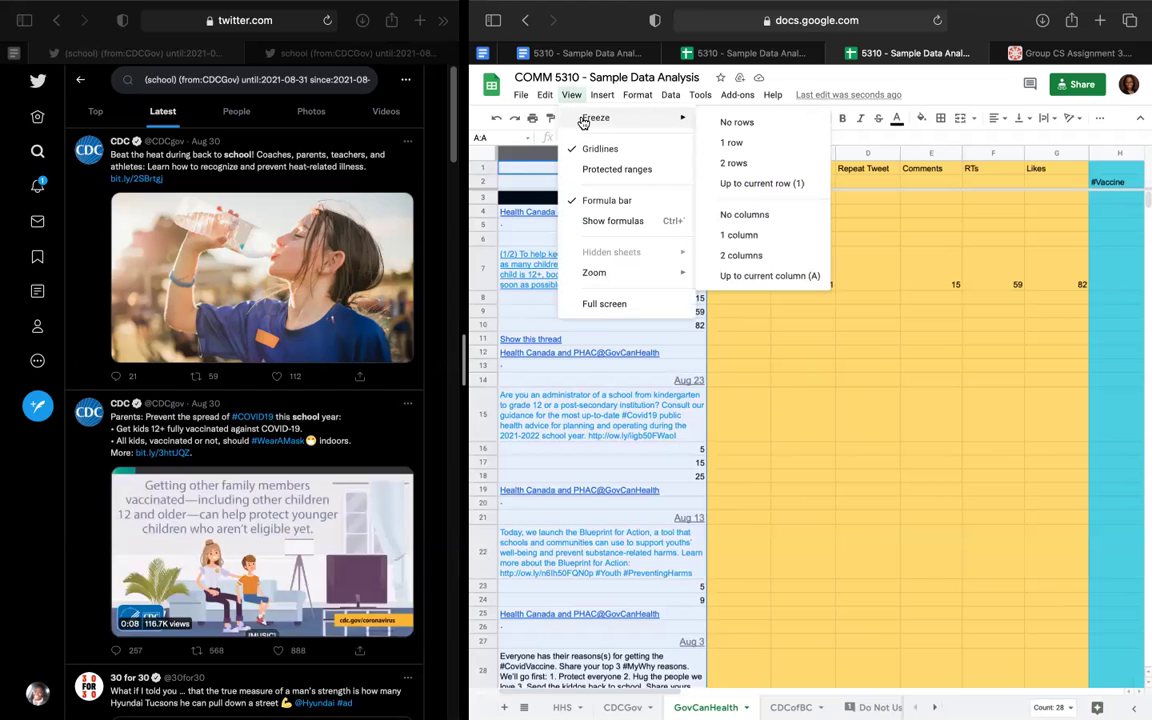
pyautogui.click(725, 237)
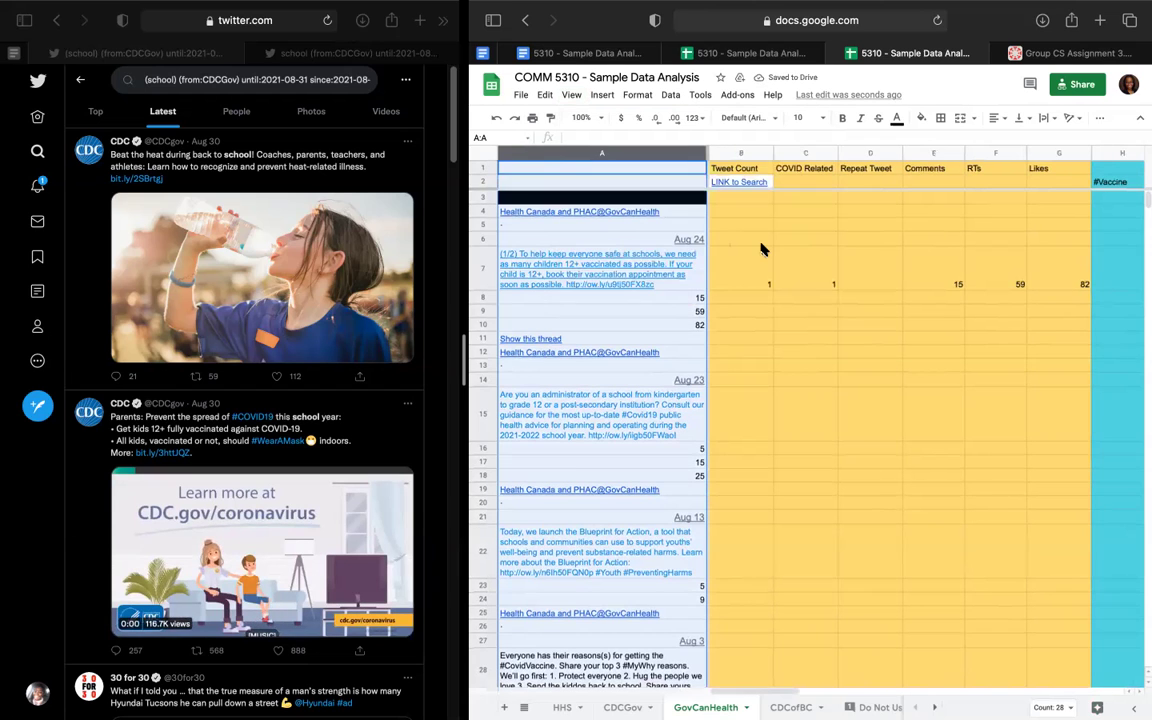
# Try coding the Aug 24 tweet under #Vaccine with 1 in H7, and clear that entry.
pyautogui.click(745, 238)
pyautogui.press('Right')
pyautogui.press('Right')
pyautogui.press('Right')
pyautogui.press('Right')
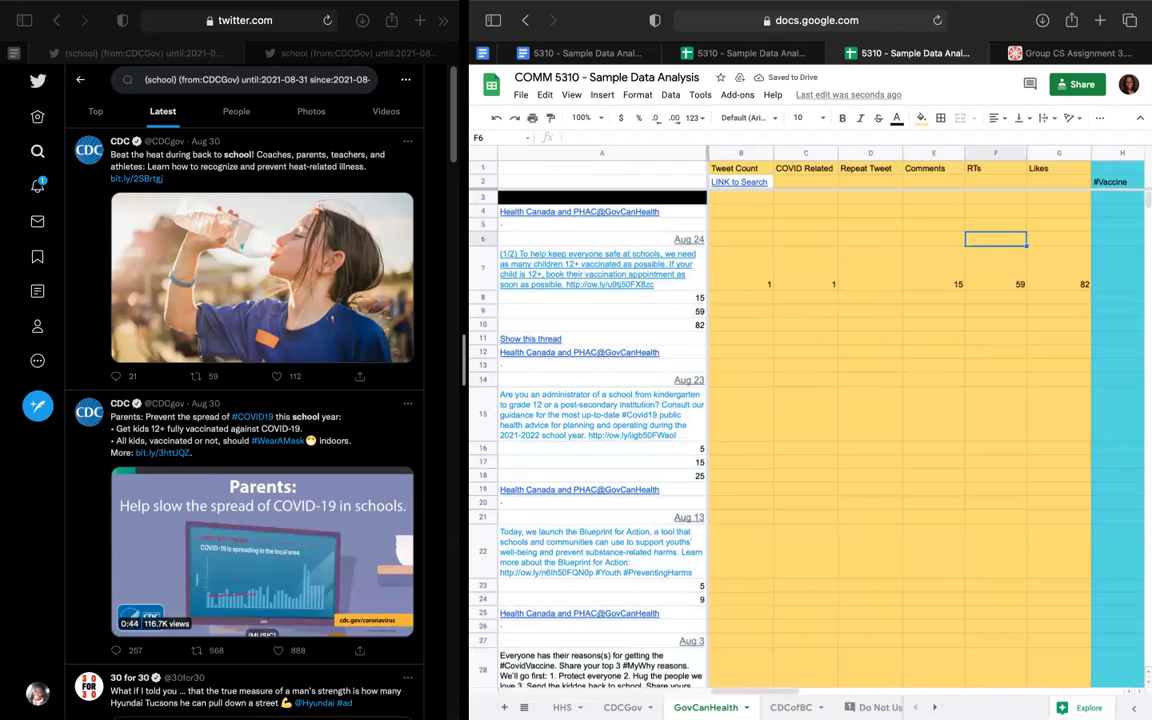
pyautogui.press('Down')
pyautogui.press('Right')
pyautogui.press('Right')
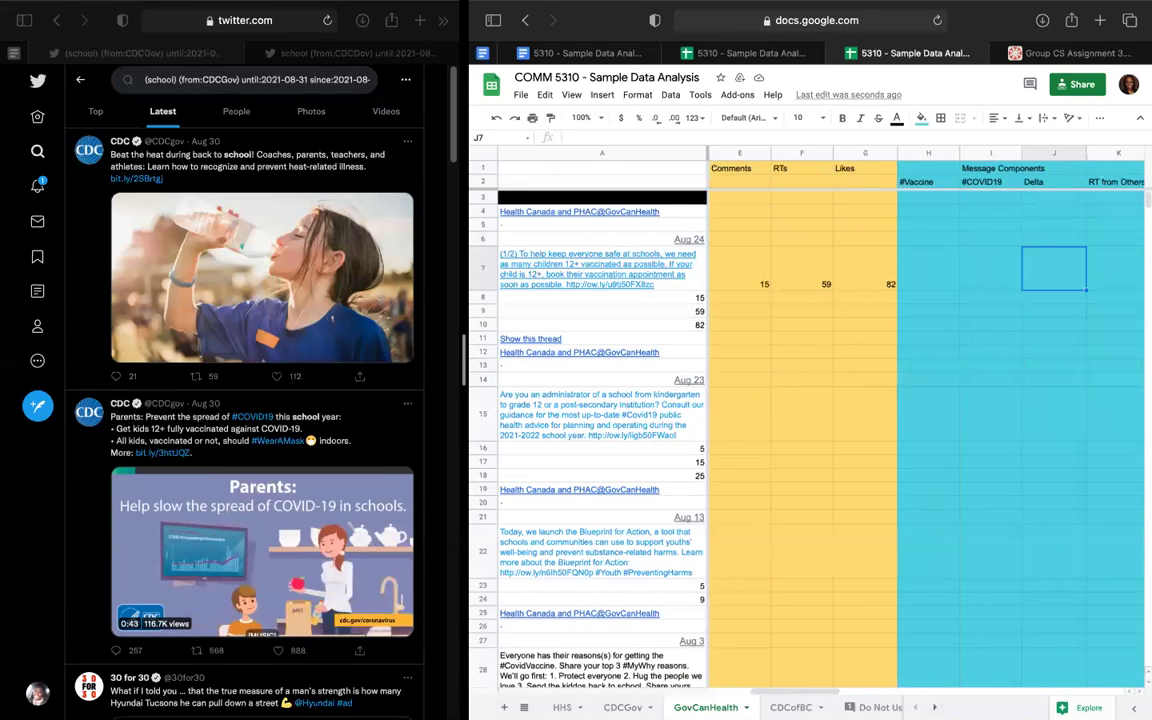
pyautogui.write('1')
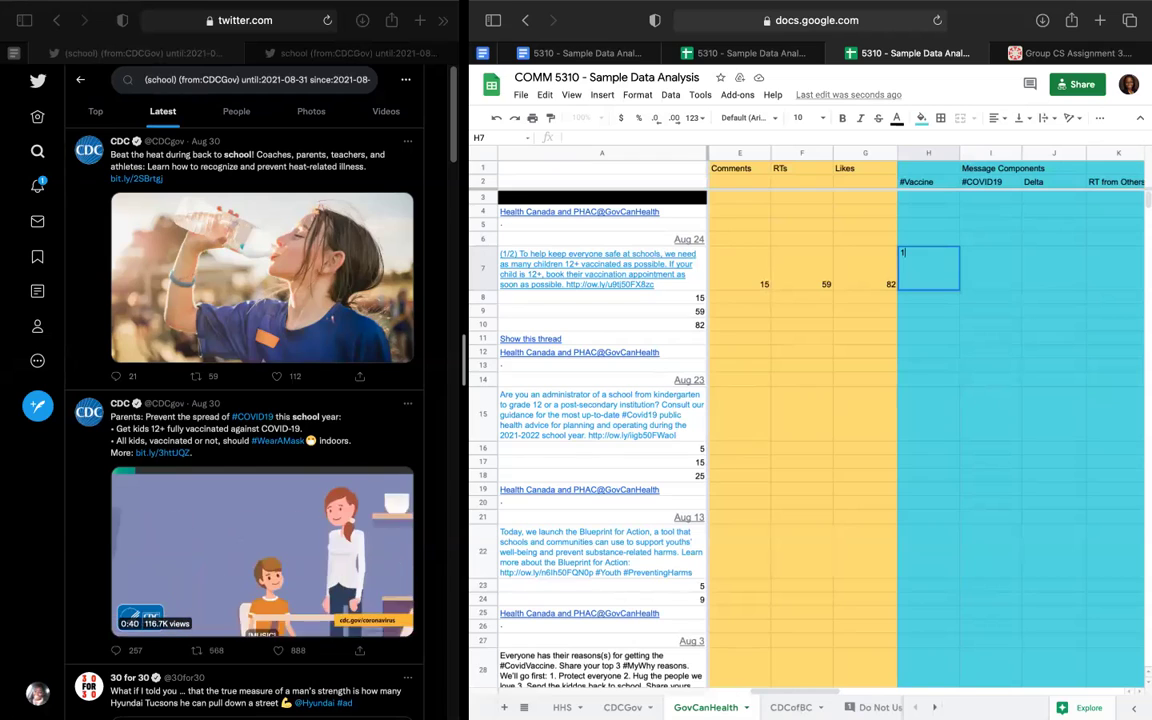
pyautogui.press('Tab')
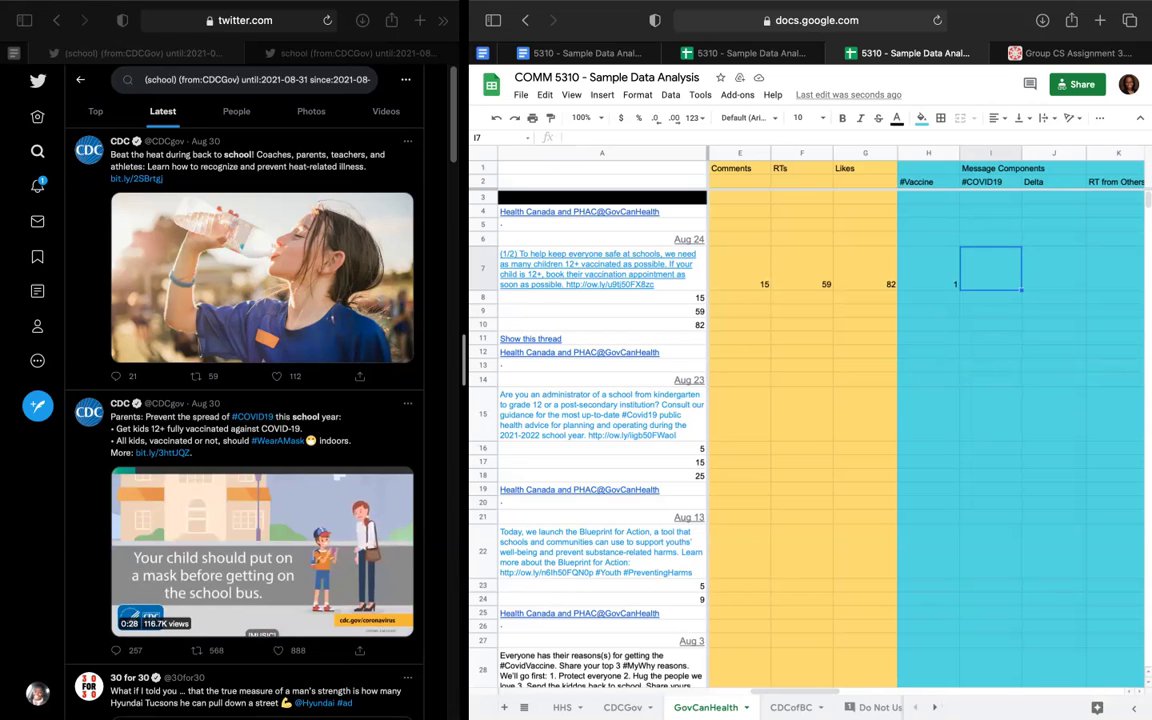
pyautogui.click(928, 268)
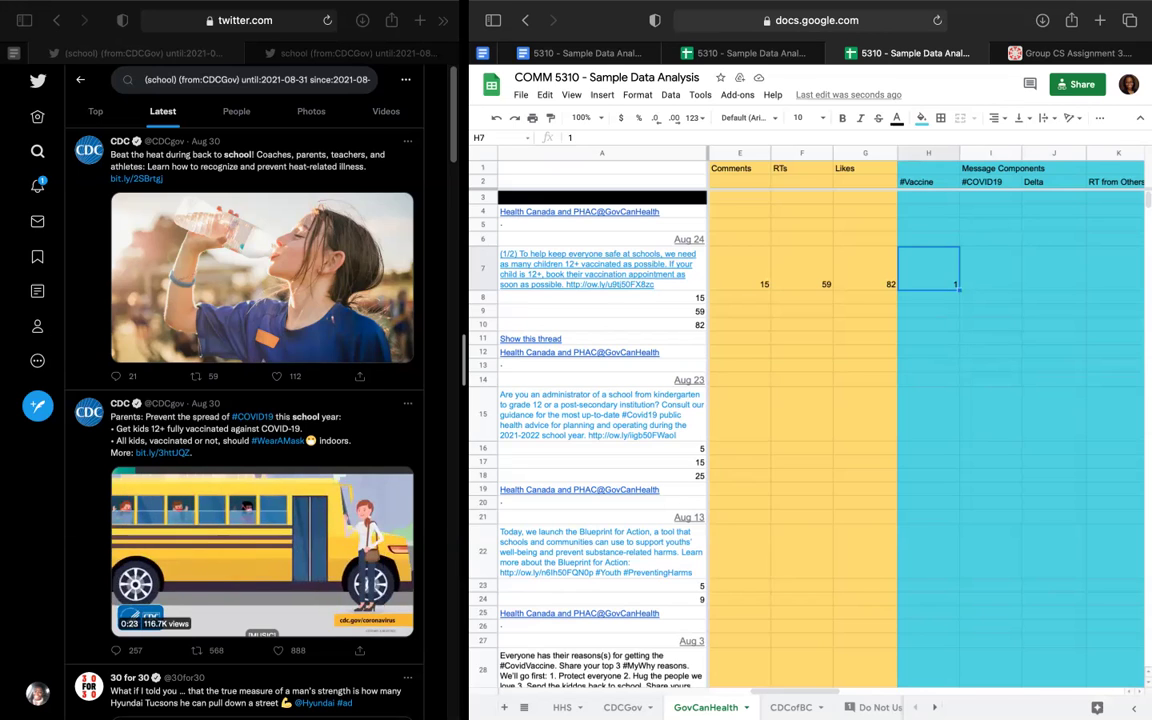
pyautogui.press('Delete')
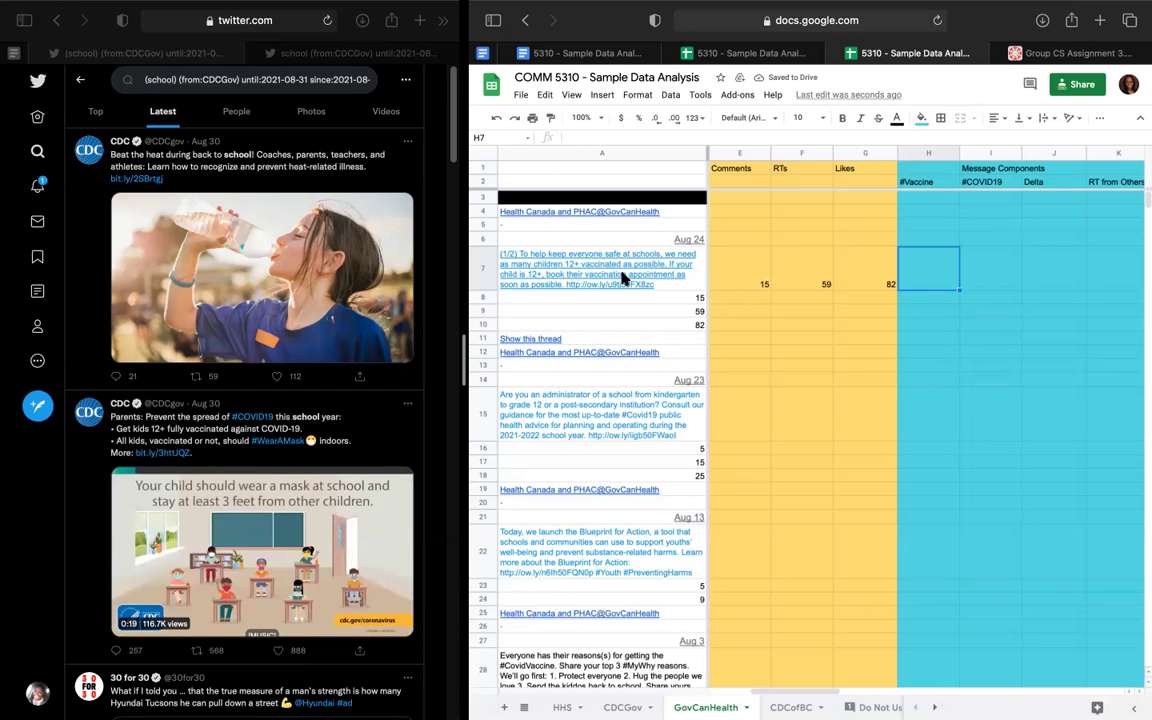
# Code the Aug 24 tweet as containing a Link by entering 1 in M7.
pyautogui.moveTo(623, 278)
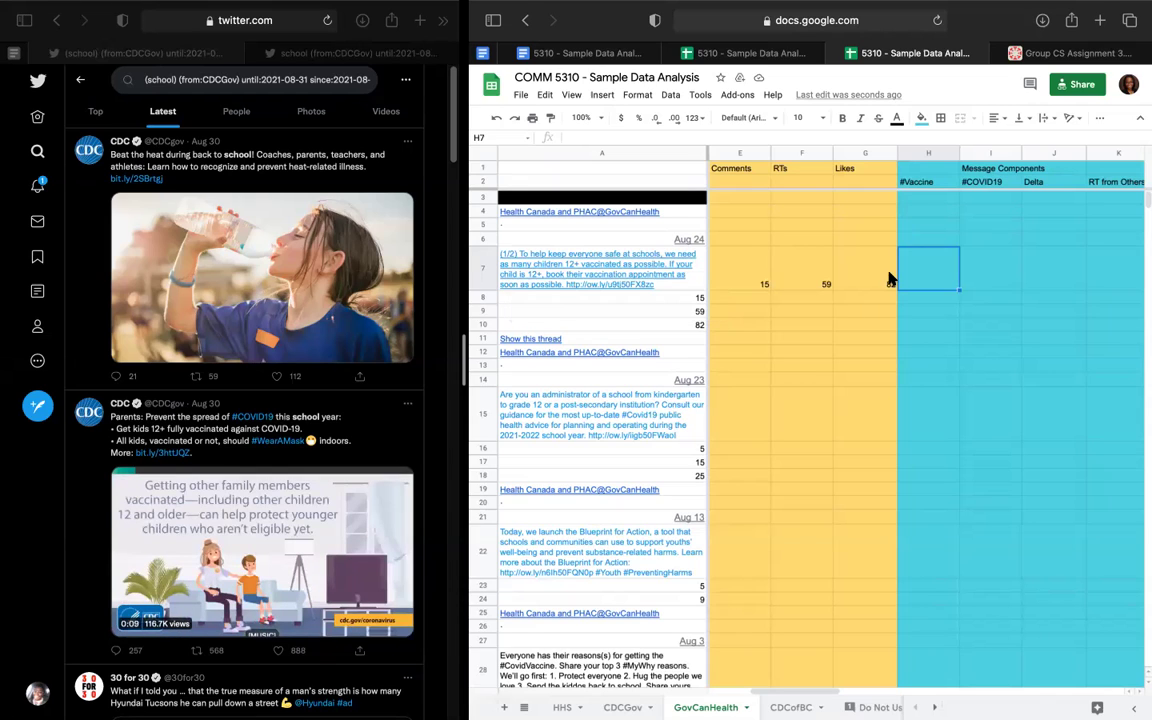
pyautogui.click(972, 277)
pyautogui.press('Right')
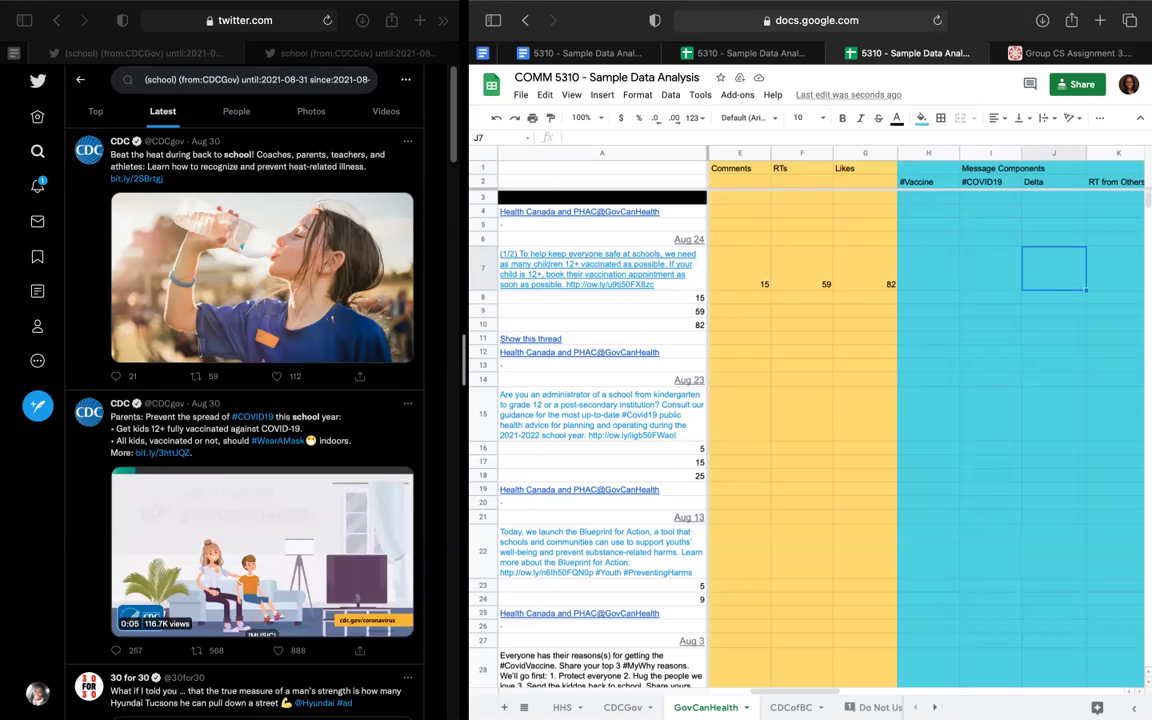
pyautogui.press('Right')
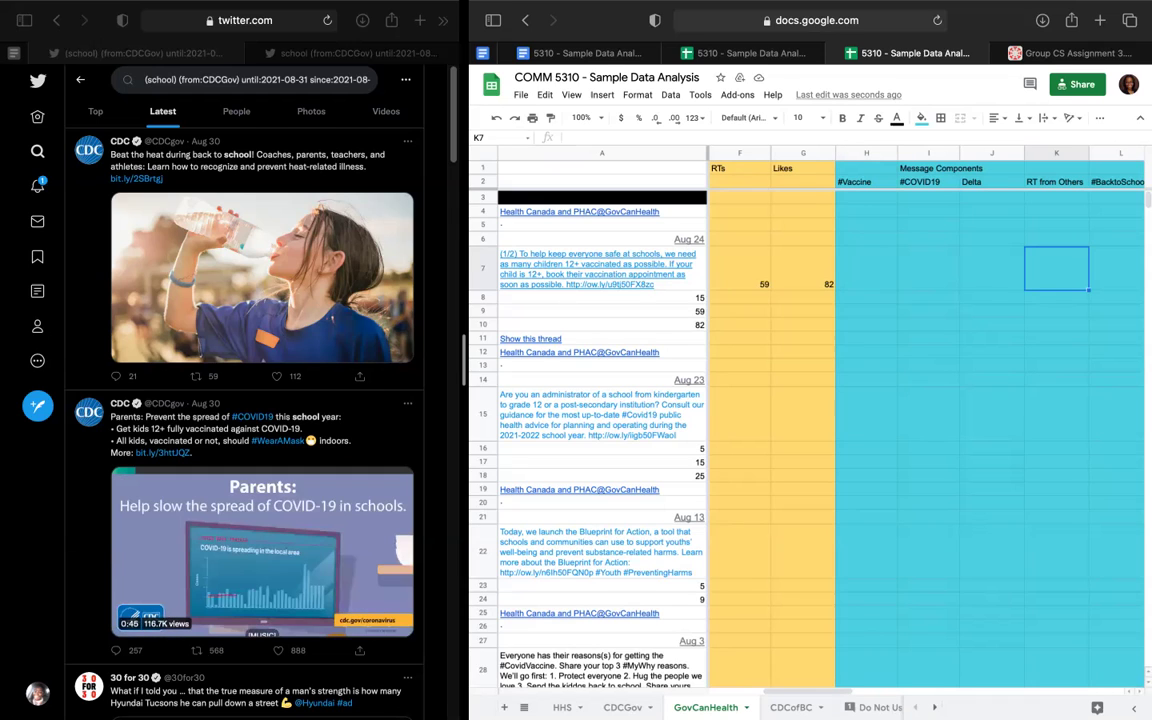
pyautogui.hscroll(2, 820, 420)
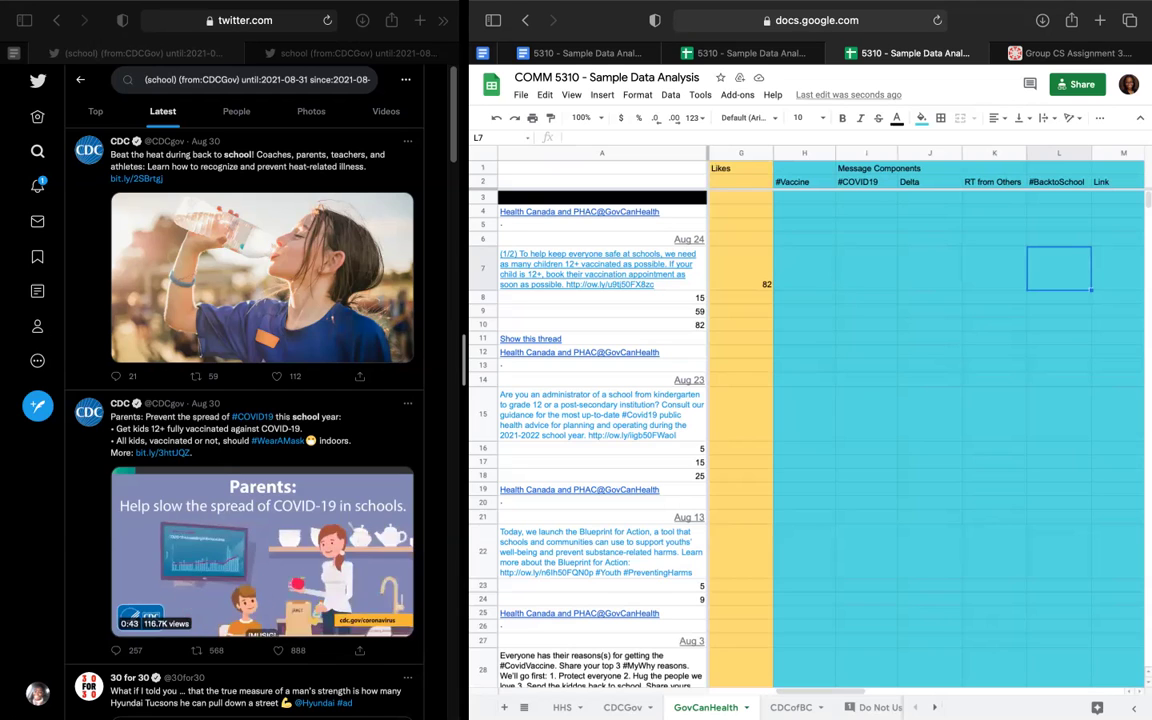
pyautogui.press('Right')
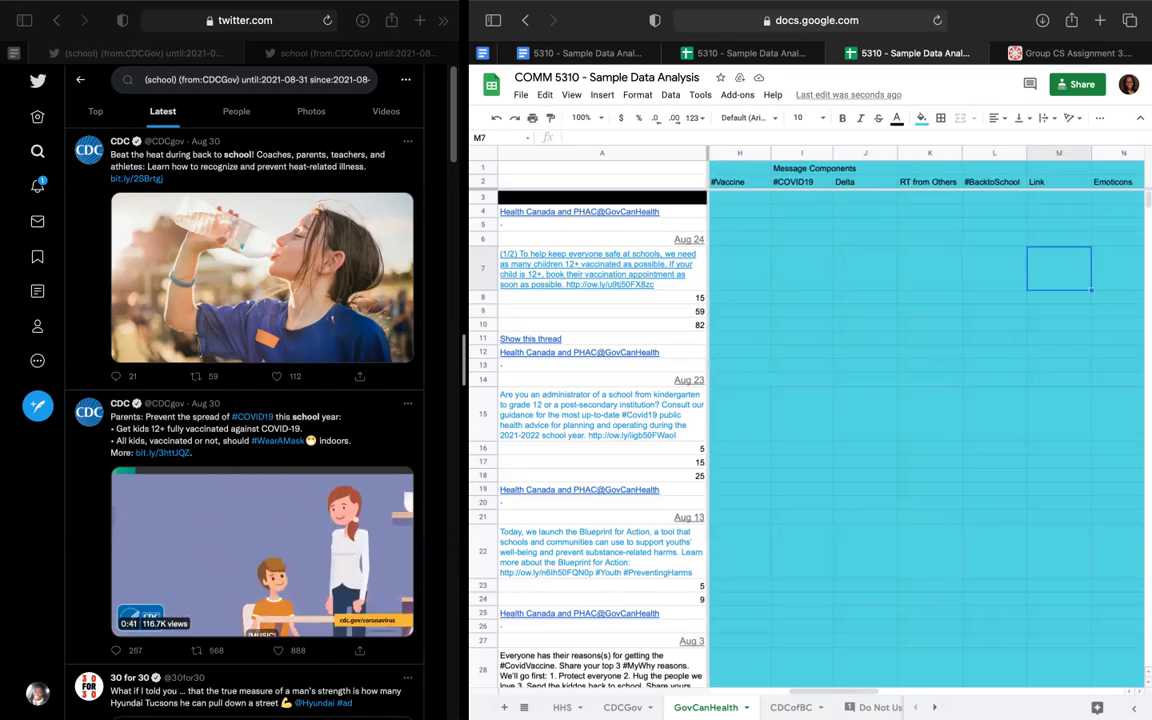
pyautogui.write('1')
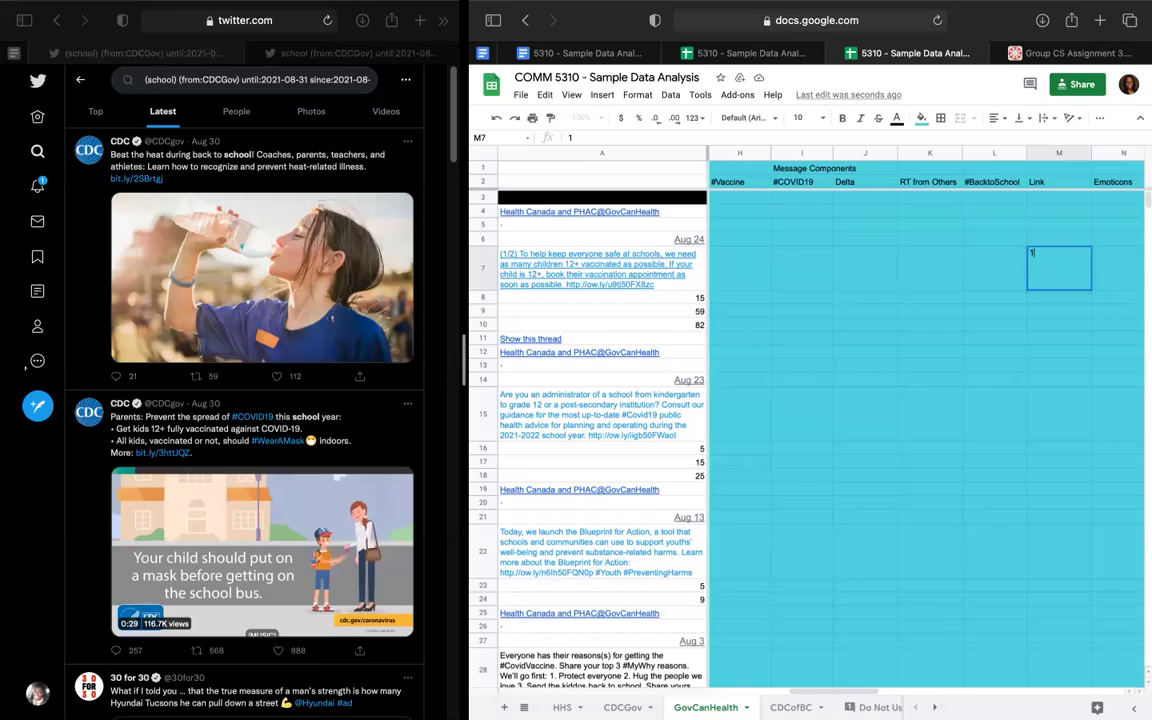
pyautogui.press('Tab')
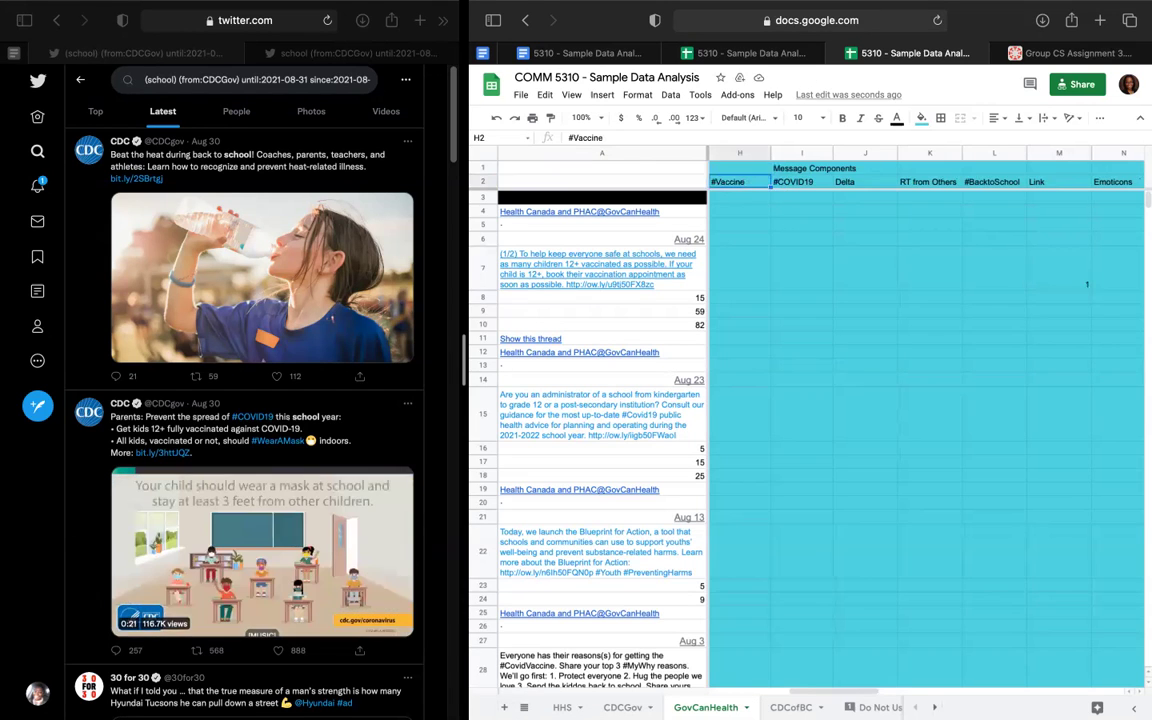
# Open the GovCanHealth Twitter search linked in cell B2 and view its results.
pyautogui.press('Right')
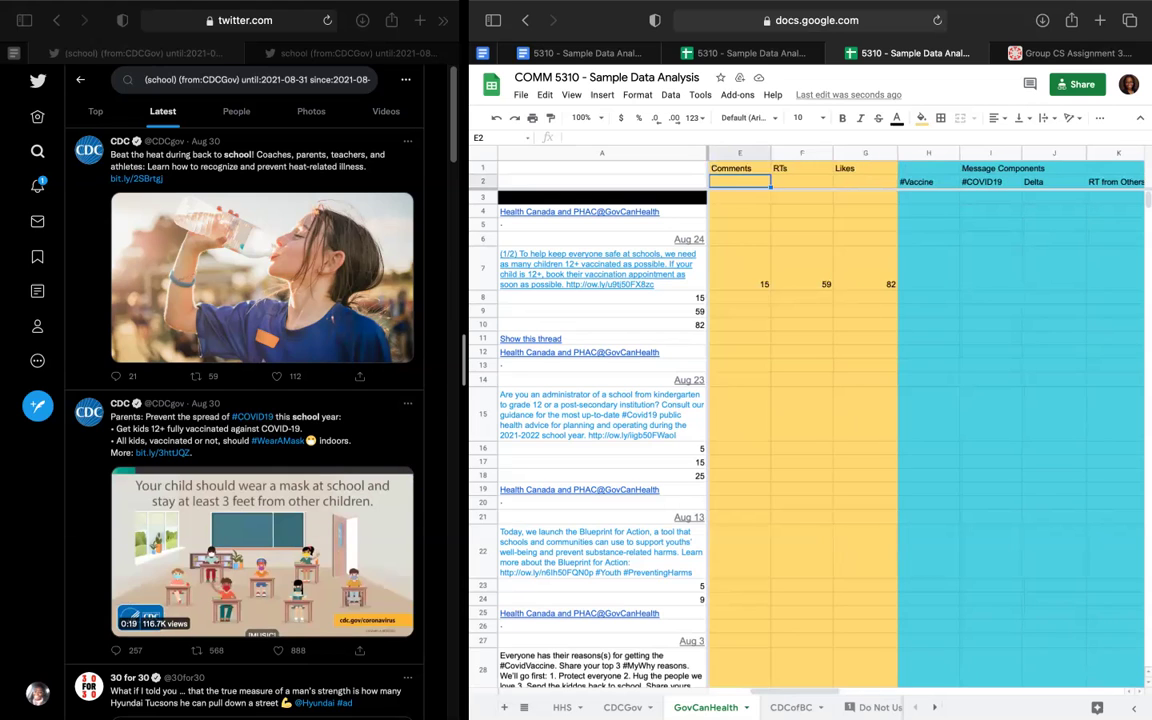
pyautogui.press('Left')
pyautogui.press('Left')
pyautogui.press('Left')
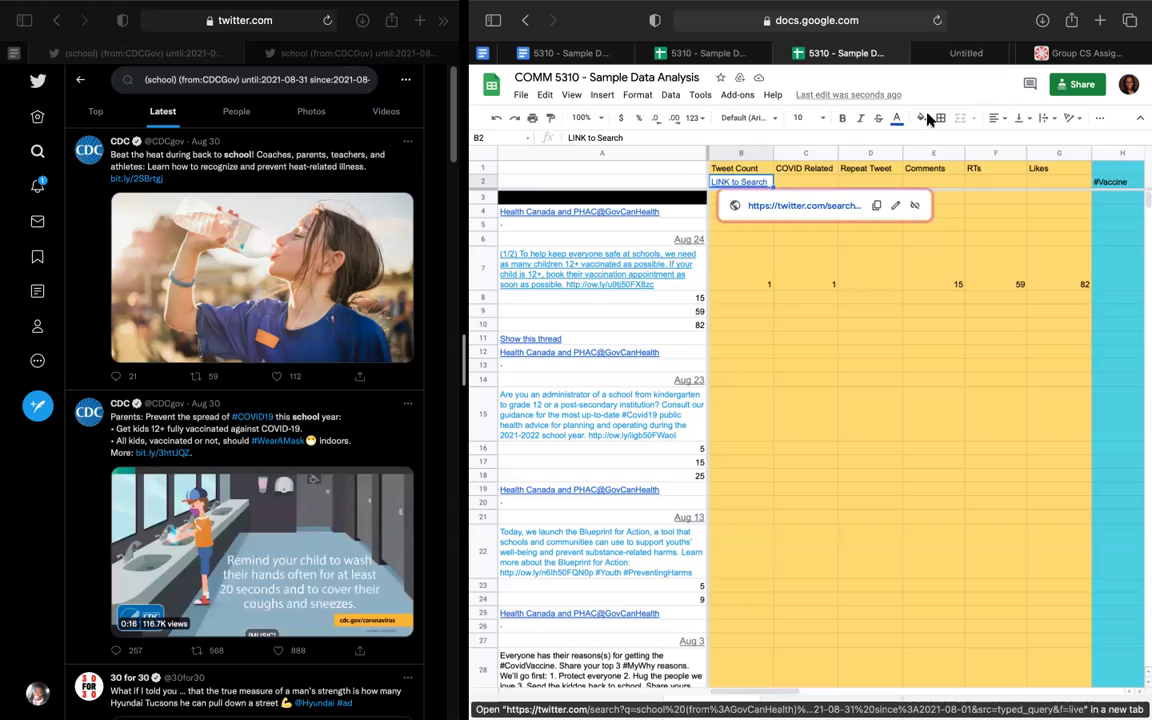
pyautogui.hotkey('alt', 'Return')
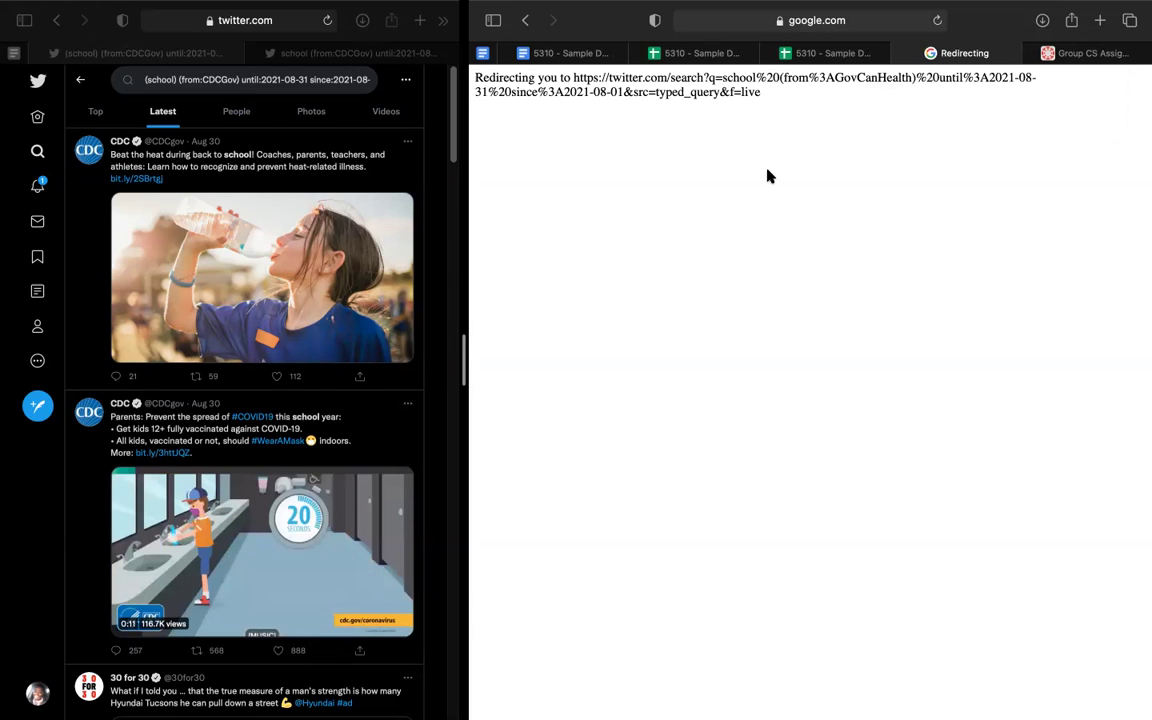
pyautogui.click(810, 53)
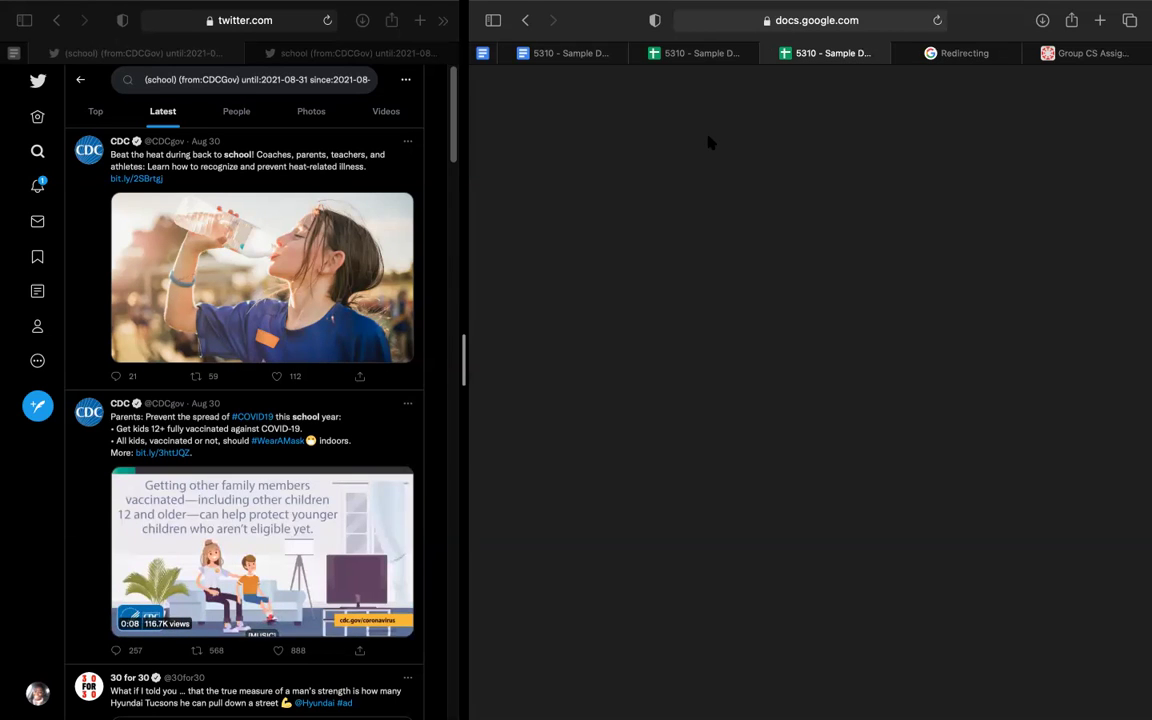
pyautogui.hotkey('ctrl', 'Tab')
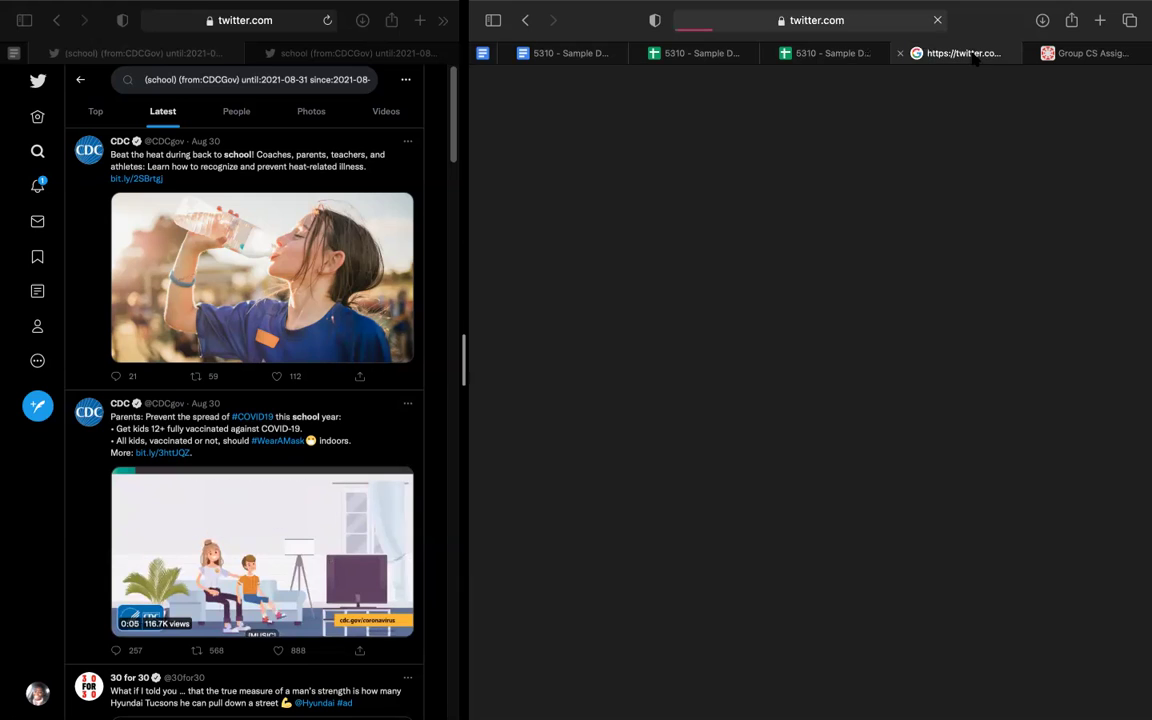
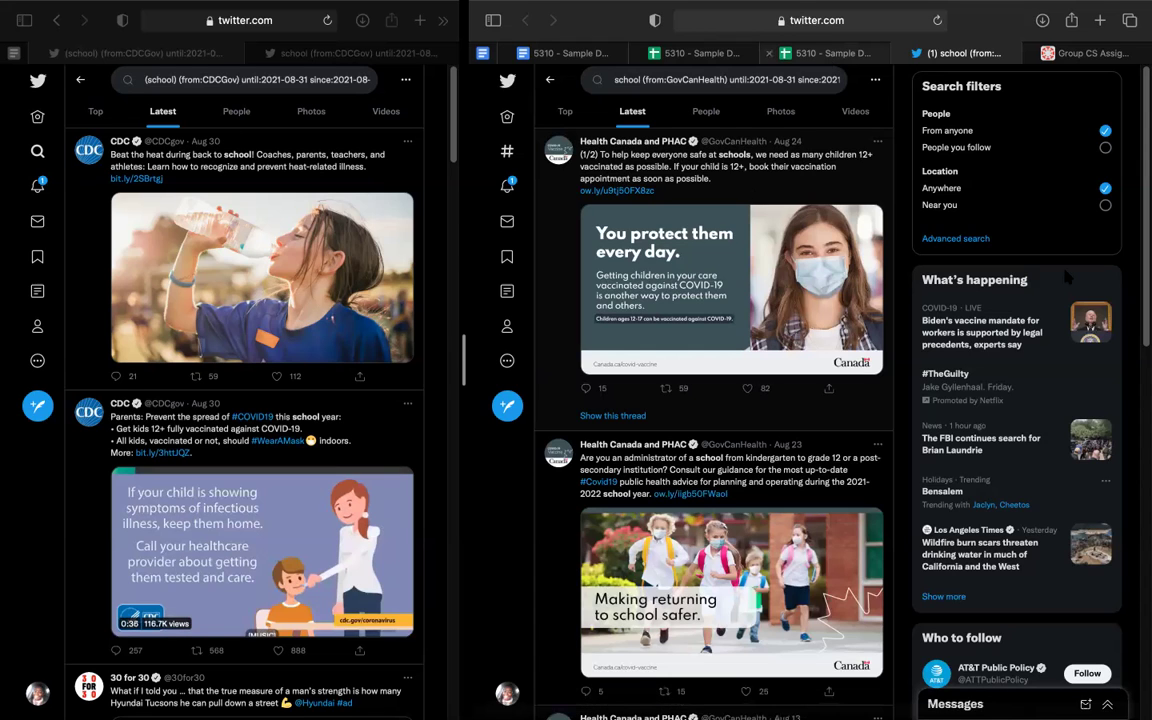
# Return to the GovCanHealth sheet and code the Aug 24 tweet as a Call to Action by entering 1 in P7.
pyautogui.hotkey('ctrl', 'shift', 'Tab')
pyautogui.press('Right')
pyautogui.press('Right')
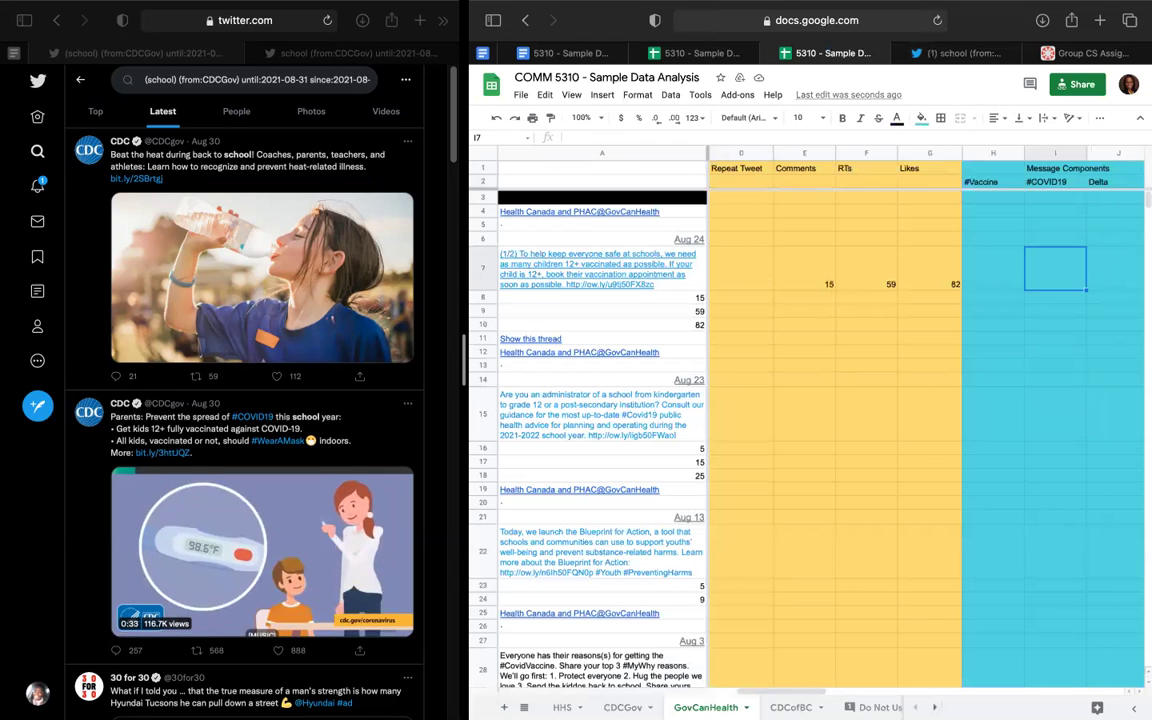
pyautogui.press('Right')
pyautogui.press('Right')
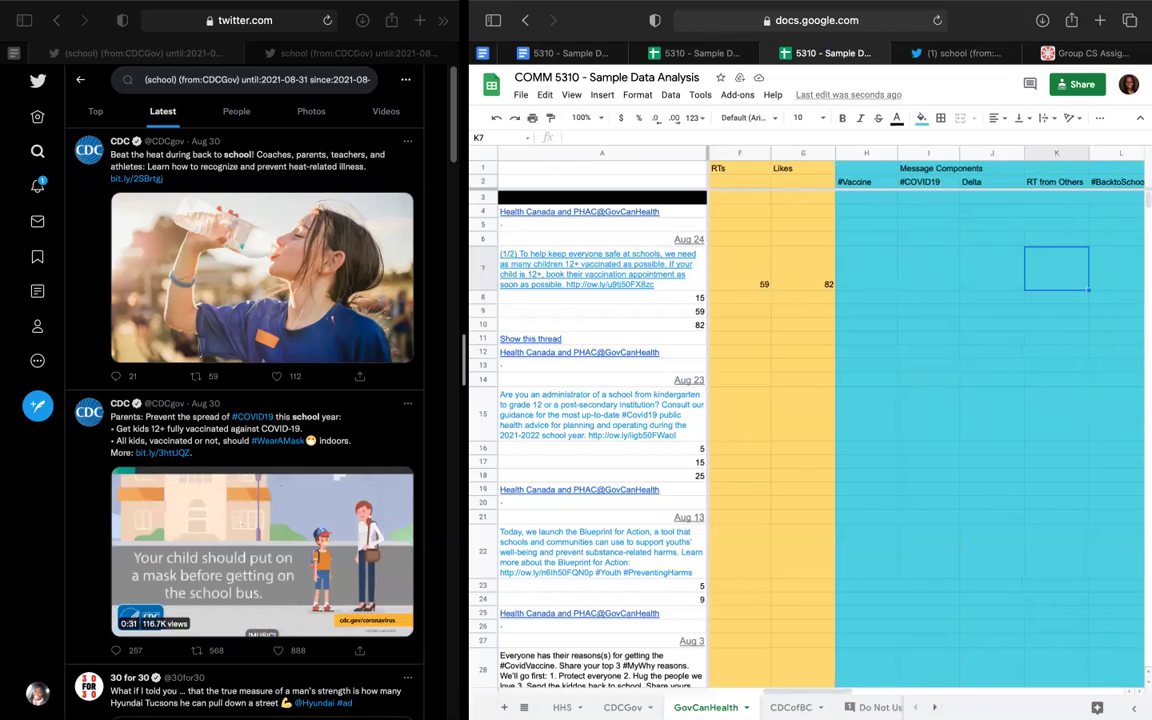
pyautogui.press('Right')
pyautogui.press('Right')
pyautogui.press('Right')
pyautogui.press('Right')
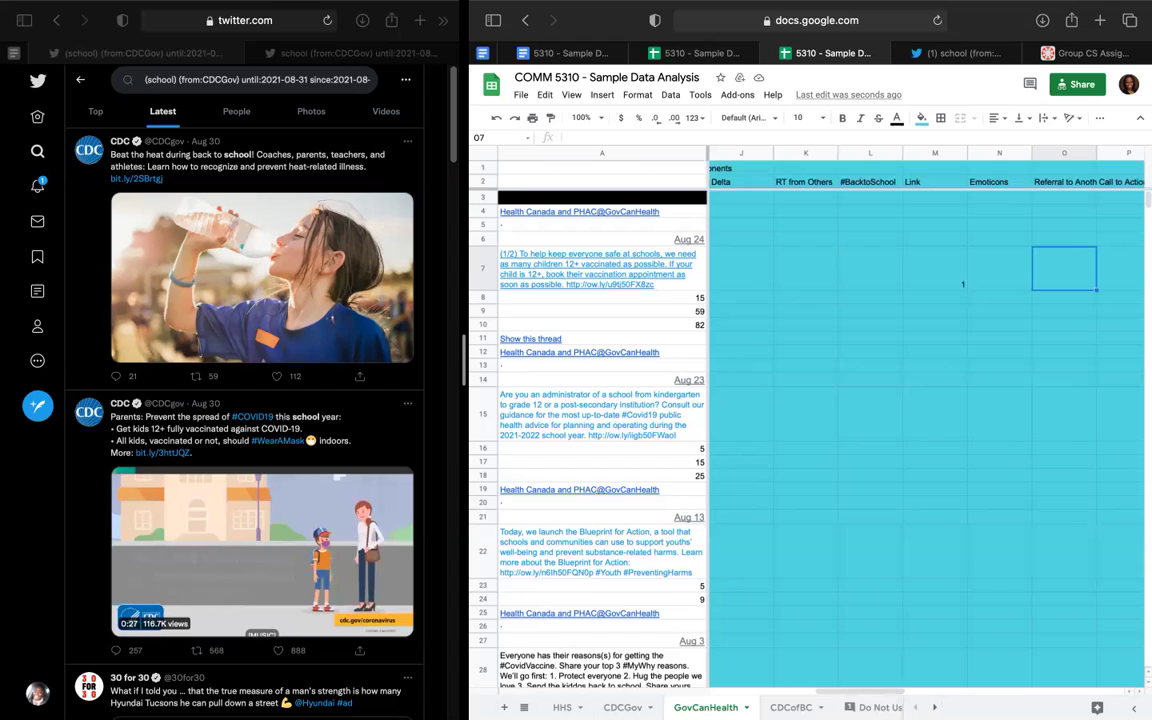
pyautogui.press('Right')
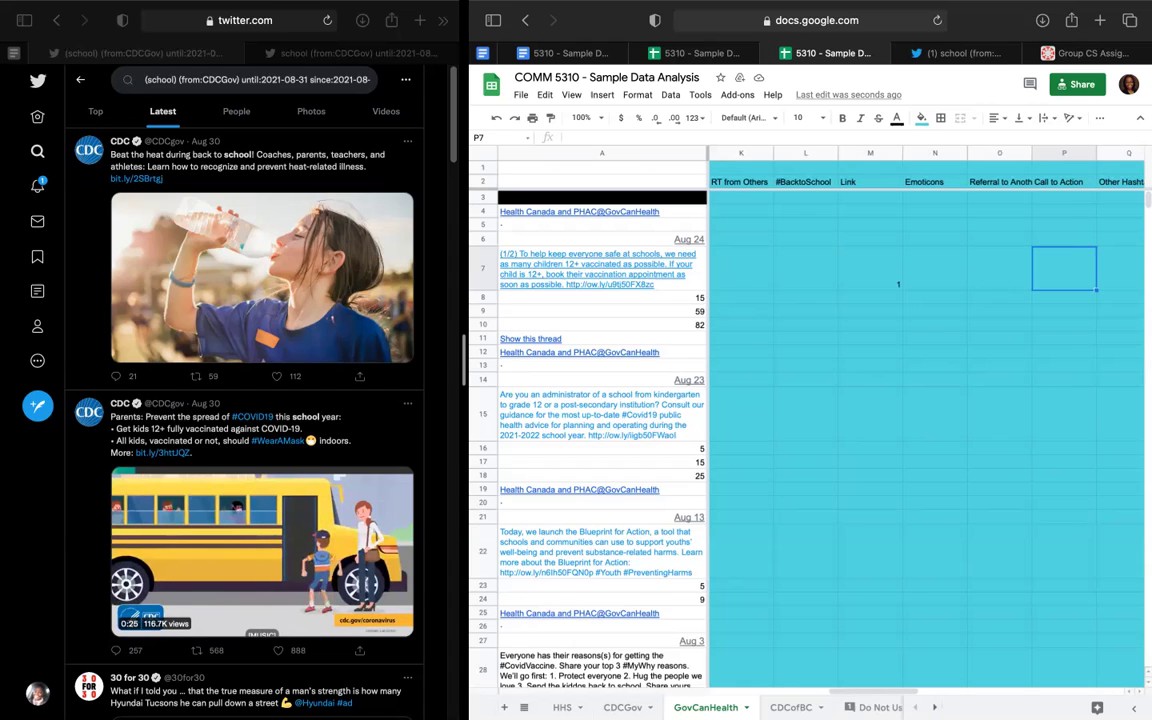
pyautogui.write('1')
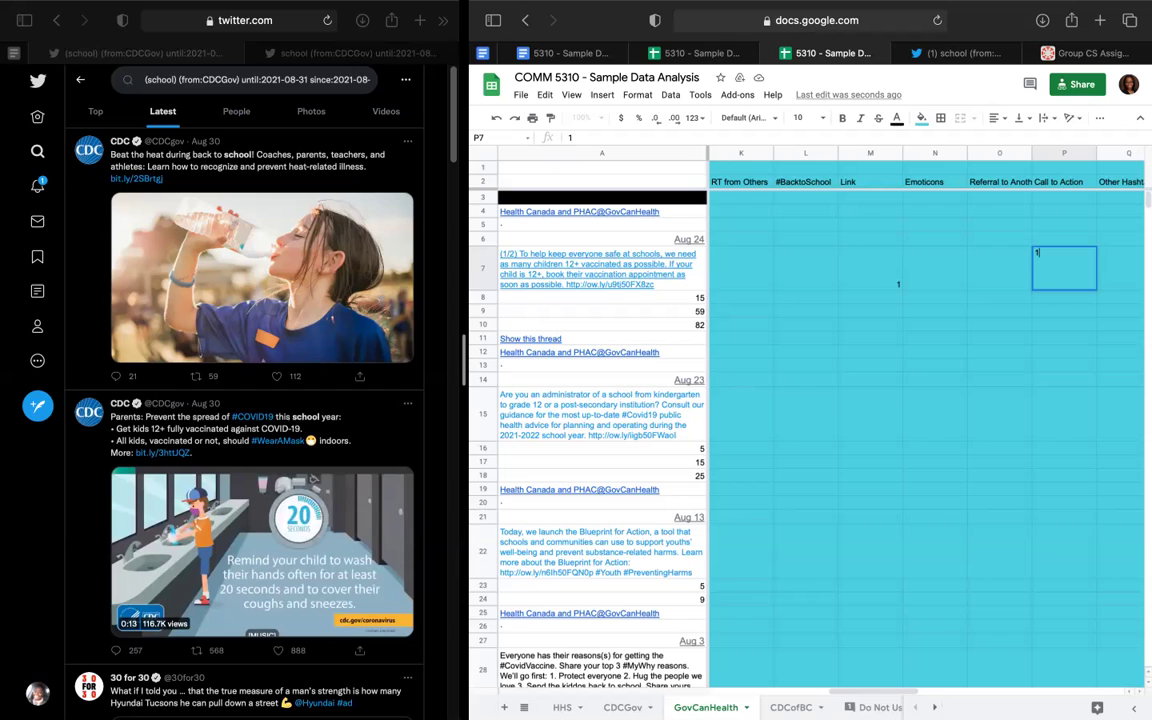
pyautogui.press('Tab')
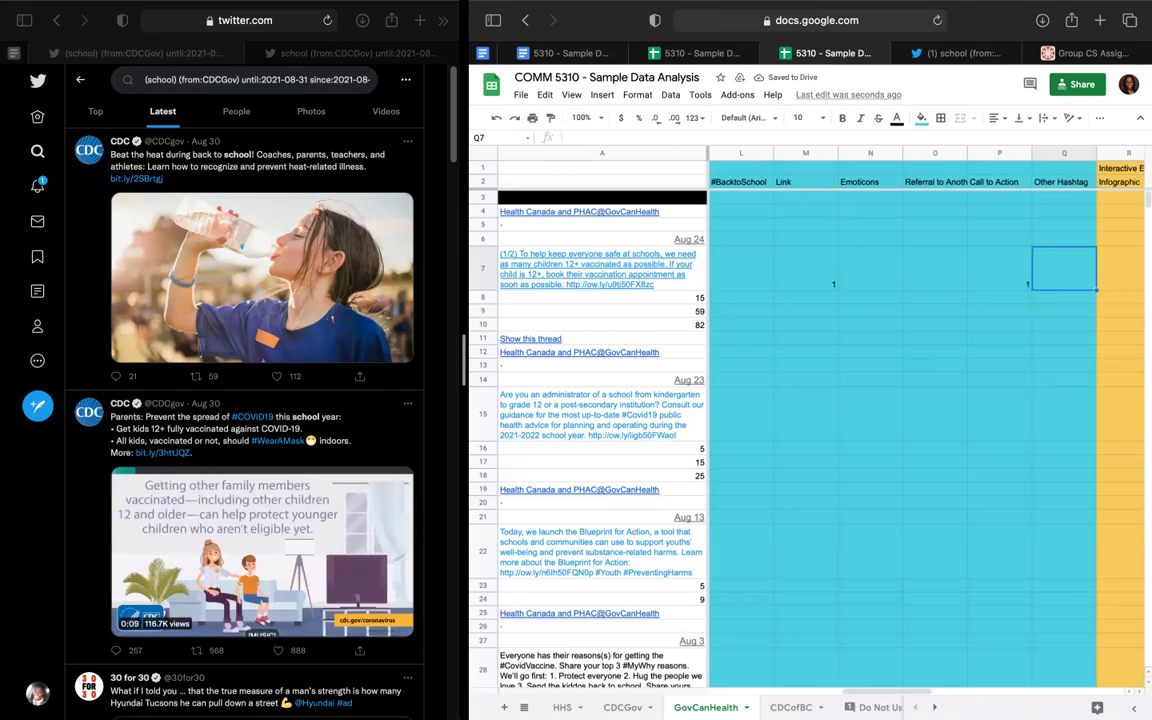
# Move the GovCanHealth Twitter search tab into the other browser window so it sits beside the sheet.
pyautogui.press('Tab')
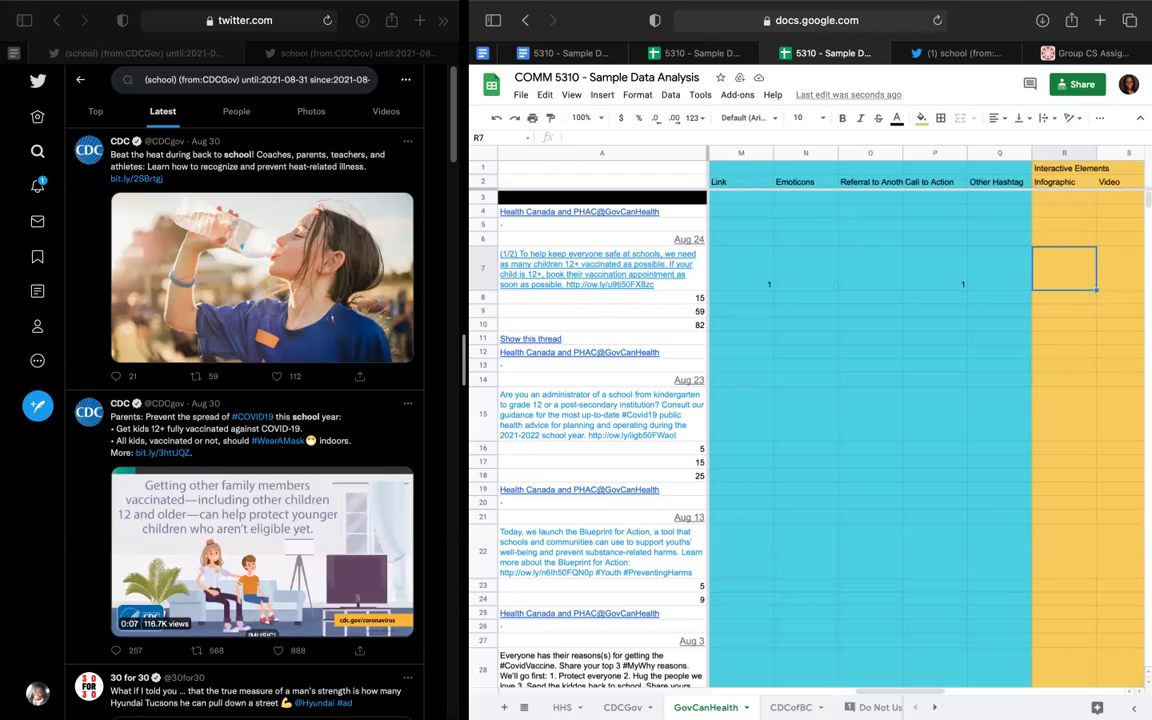
pyautogui.hotkey('ctrl', 'Tab')
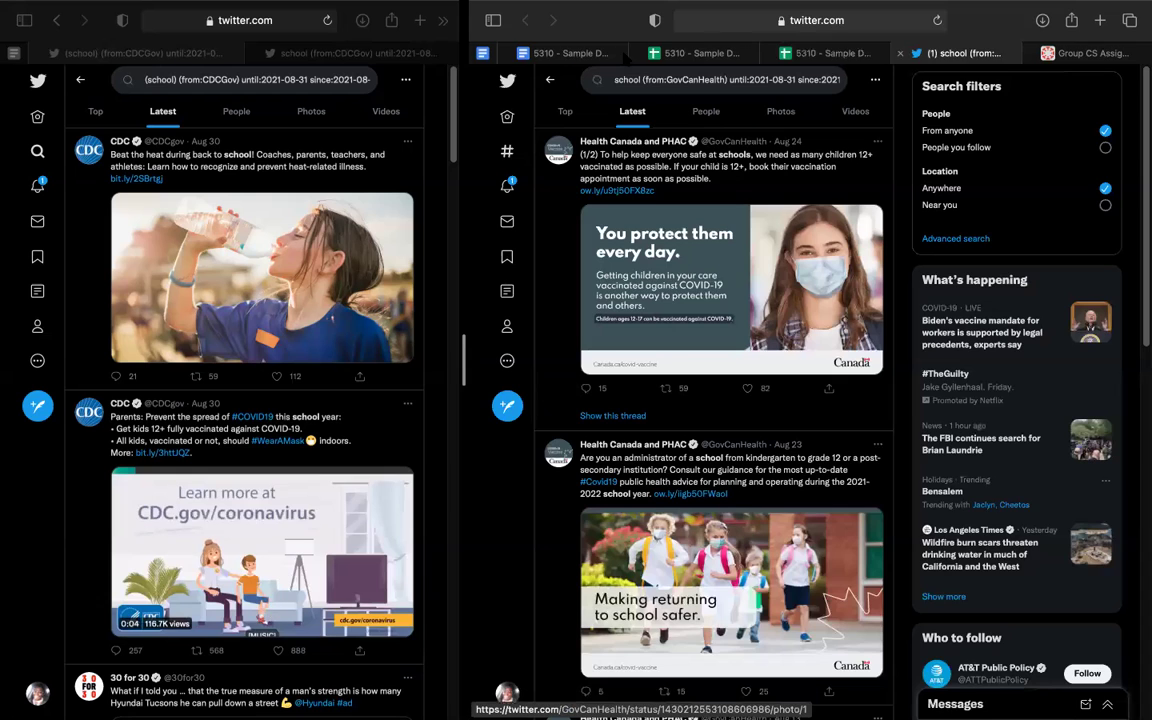
pyautogui.moveTo(955, 53); pyautogui.dragTo(182, 55)
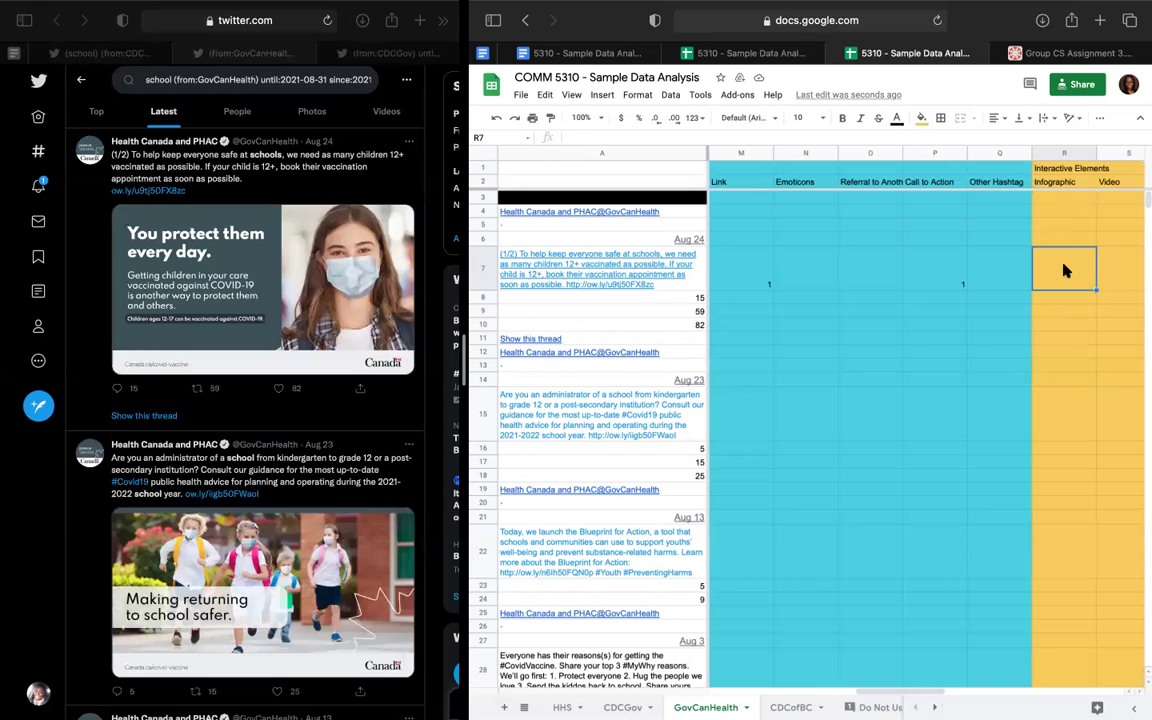
# Code the Aug 24 tweet's visual as Picture with Text by entering 1 in V7, leaving Picture in U7 empty.
pyautogui.press('Right')
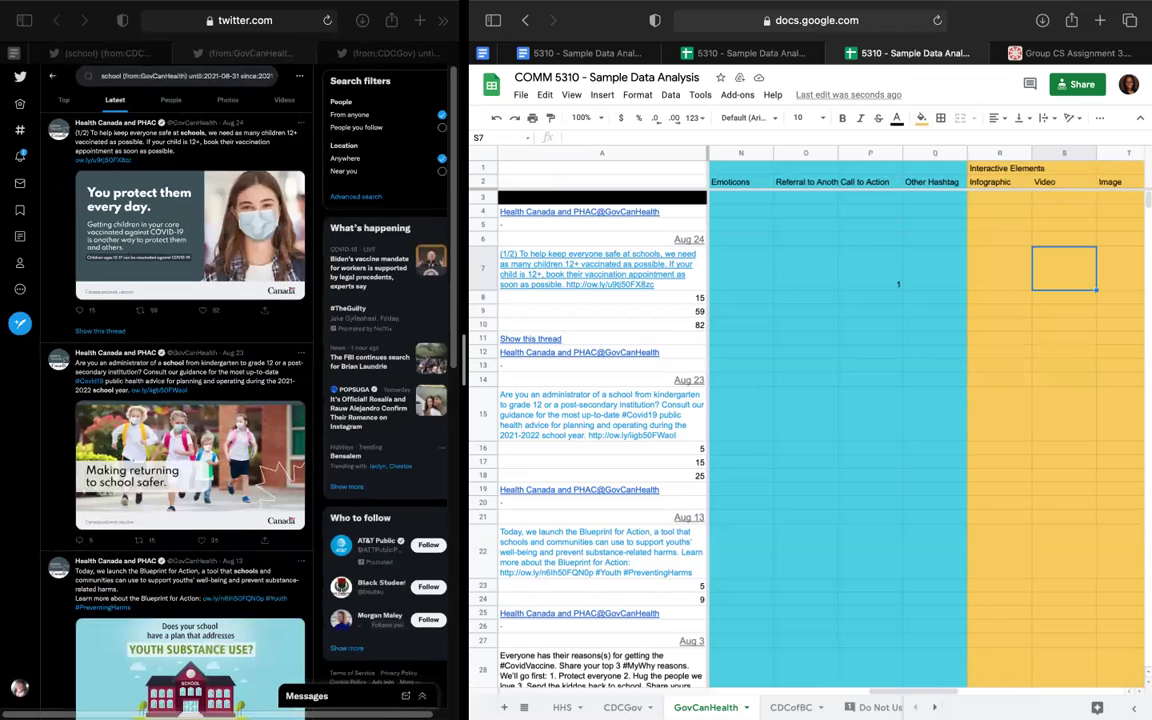
pyautogui.press('Right')
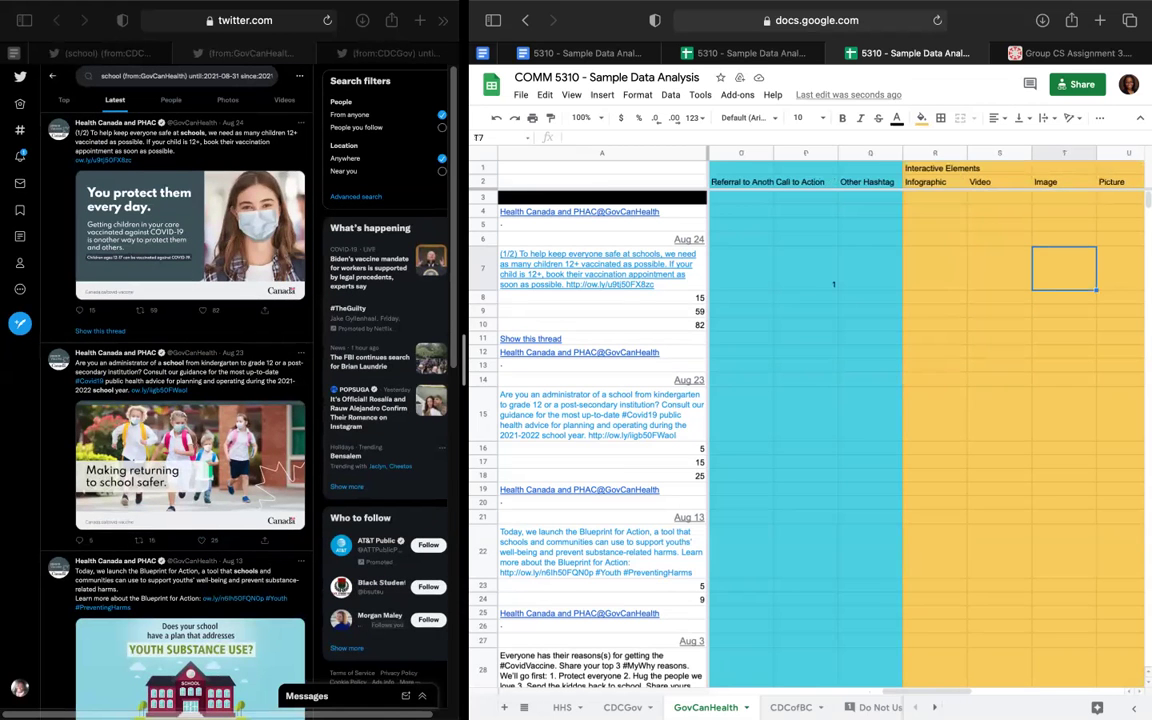
pyautogui.press('Right')
pyautogui.write('1')
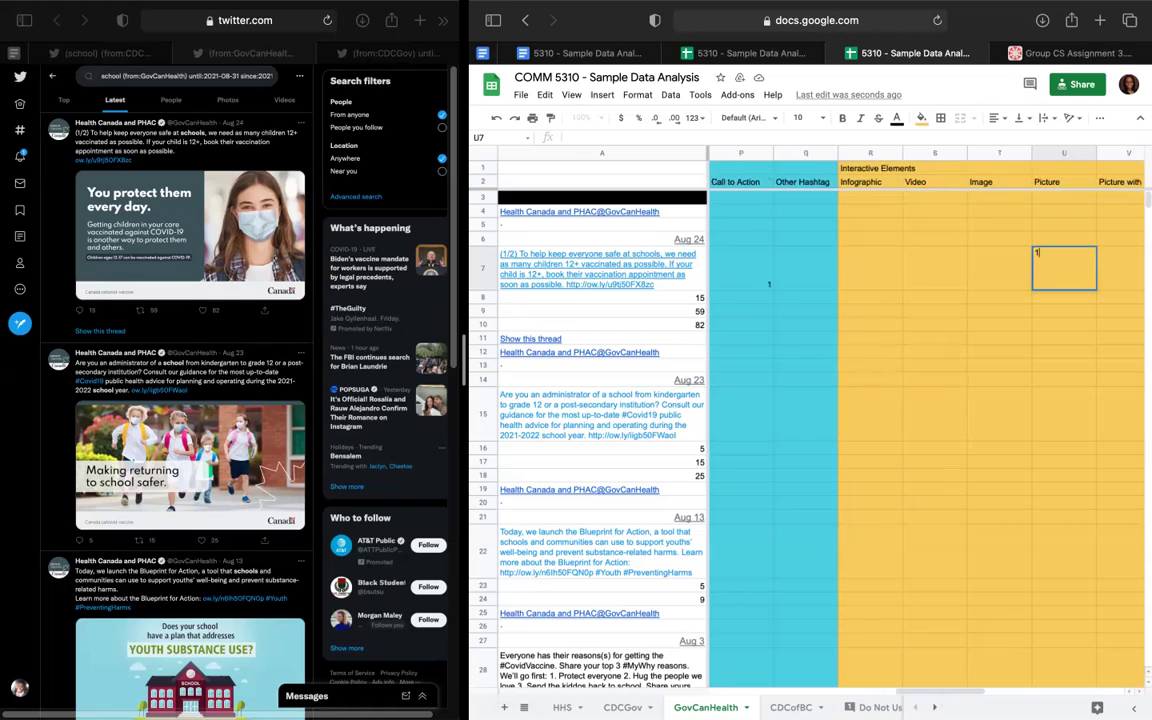
pyautogui.press('Right')
pyautogui.write('1')
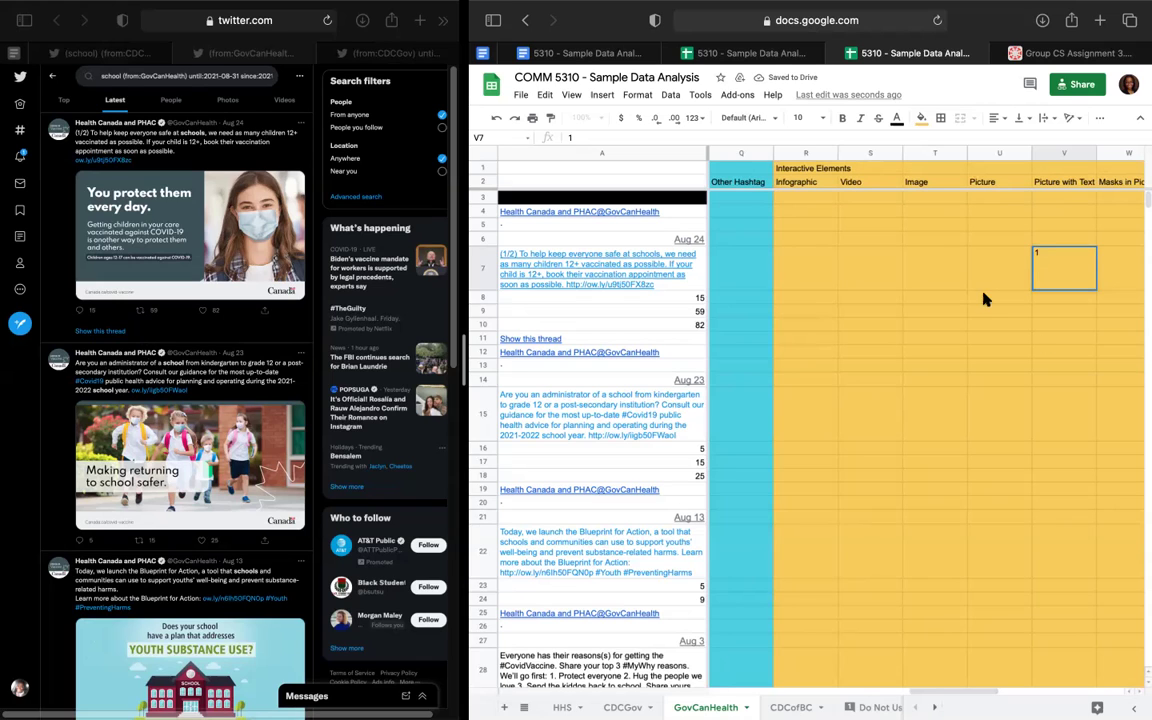
pyautogui.press('Left')
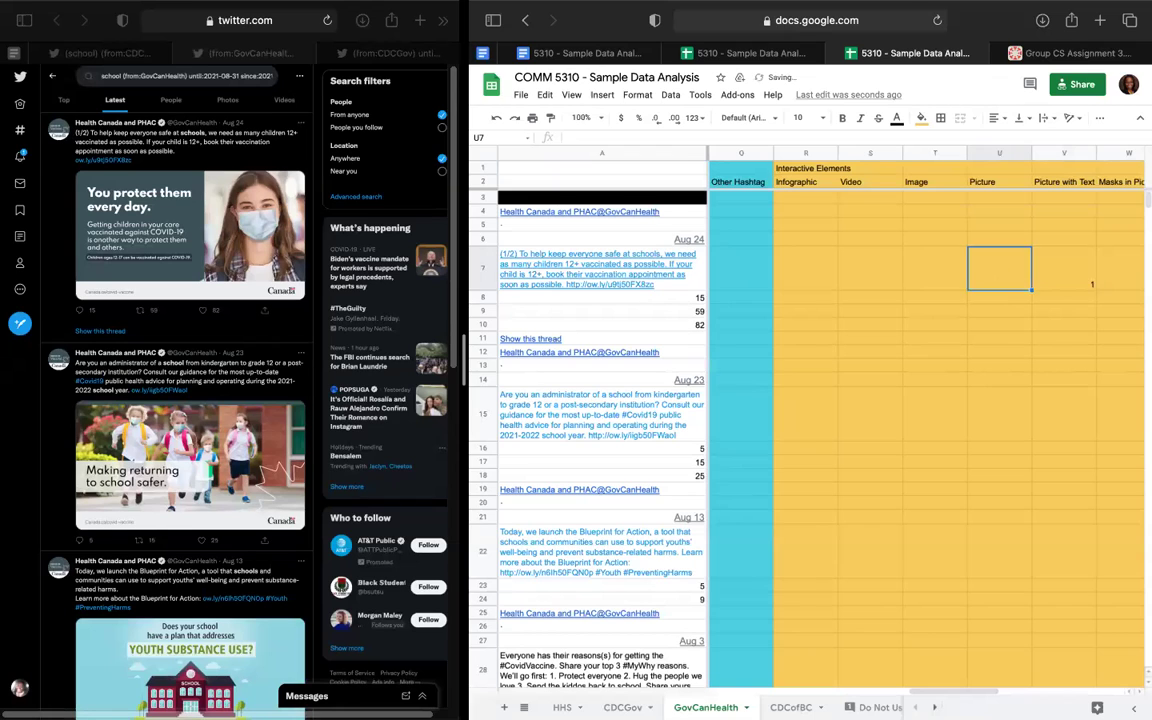
# Code the Aug 24 tweet as showing Masks in Picture by entering 1 in W7.
pyautogui.press('Right')
pyautogui.press('Right')
pyautogui.write('1')
pyautogui.press('Right')
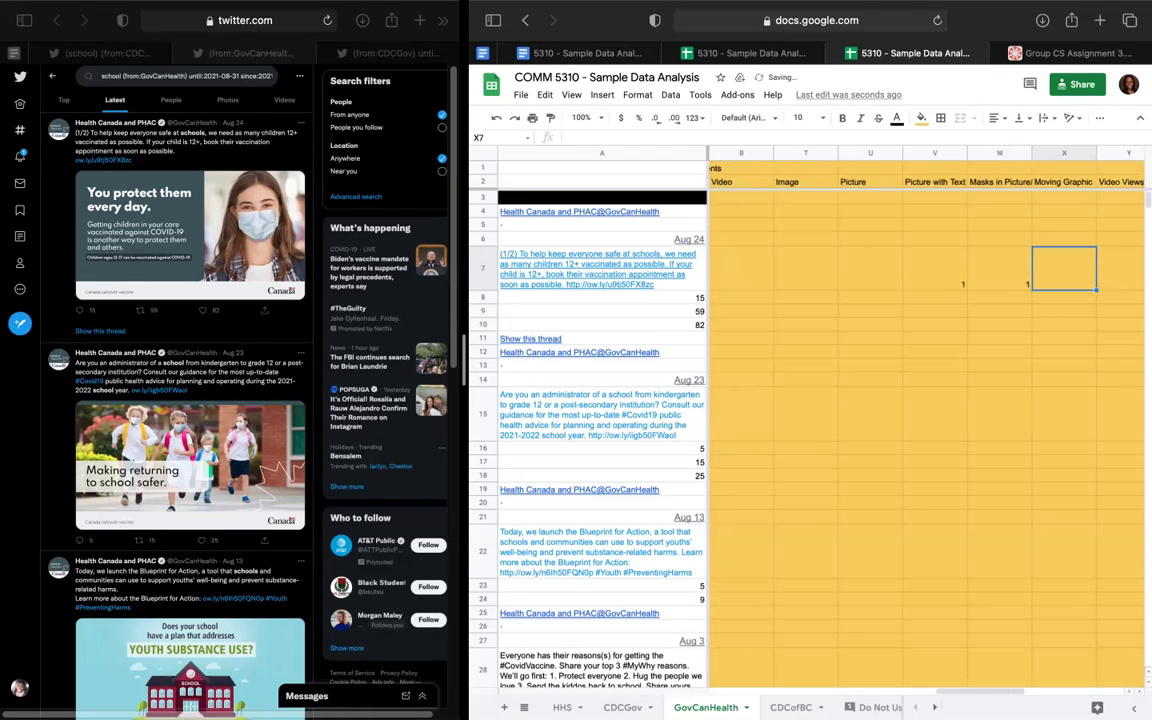
# Review the coding across row 7, from the Video Views and Podcast columns back to #COVID19.
pyautogui.press('Right')
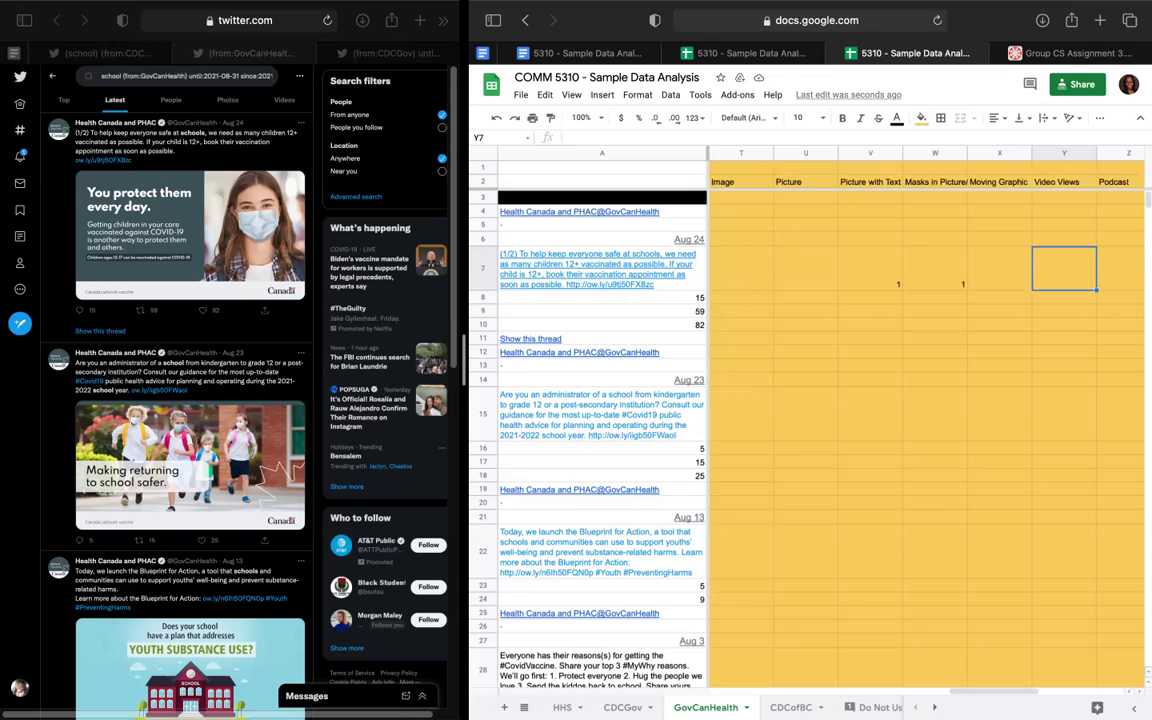
pyautogui.press('Right')
pyautogui.press('Left')
pyautogui.press('Left')
pyautogui.press('Left')
pyautogui.press('Left')
pyautogui.press('Left')
pyautogui.press('Left')
pyautogui.press('Left')
pyautogui.press('Left')
pyautogui.press('Left')
pyautogui.press('Left')
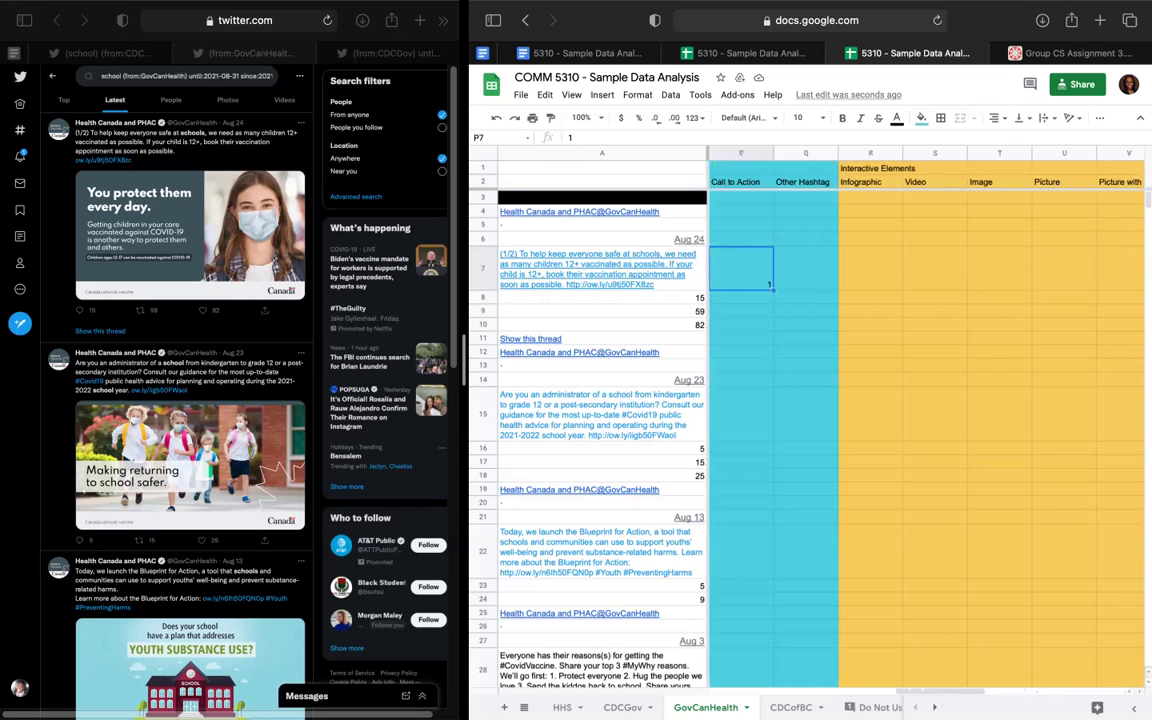
pyautogui.press('Left')
pyautogui.press('Left')
pyautogui.press('Left')
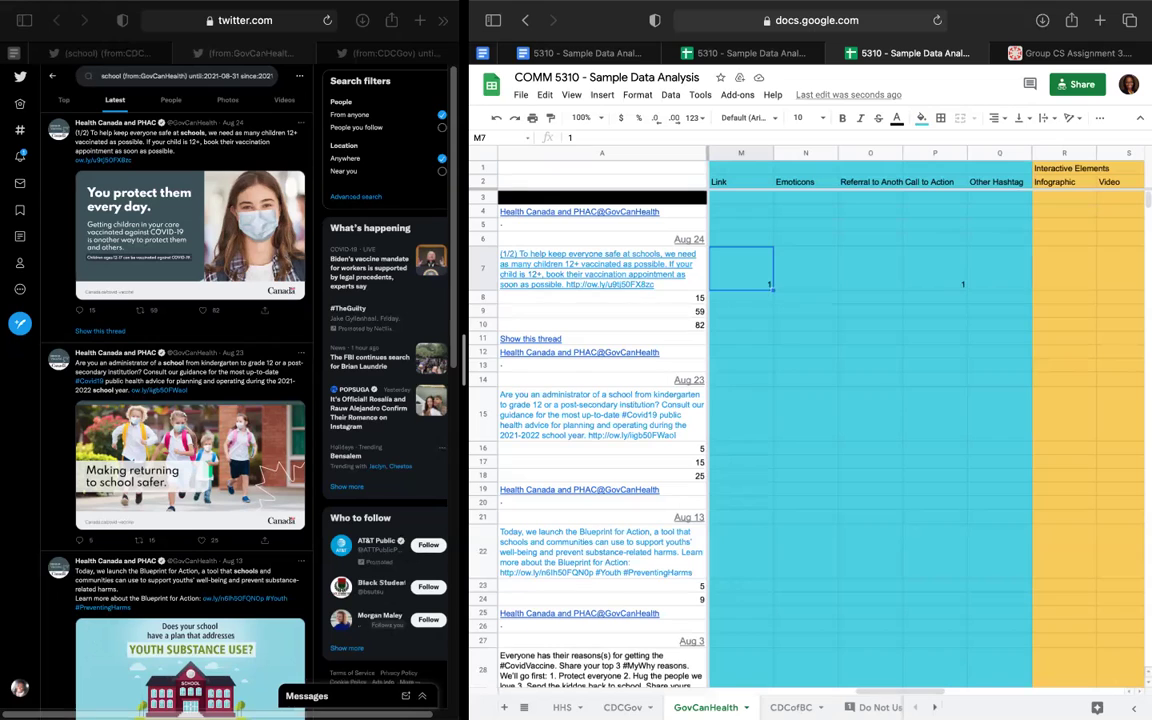
pyautogui.press('Left')
pyautogui.press('Left')
pyautogui.press('Left')
pyautogui.press('Left')
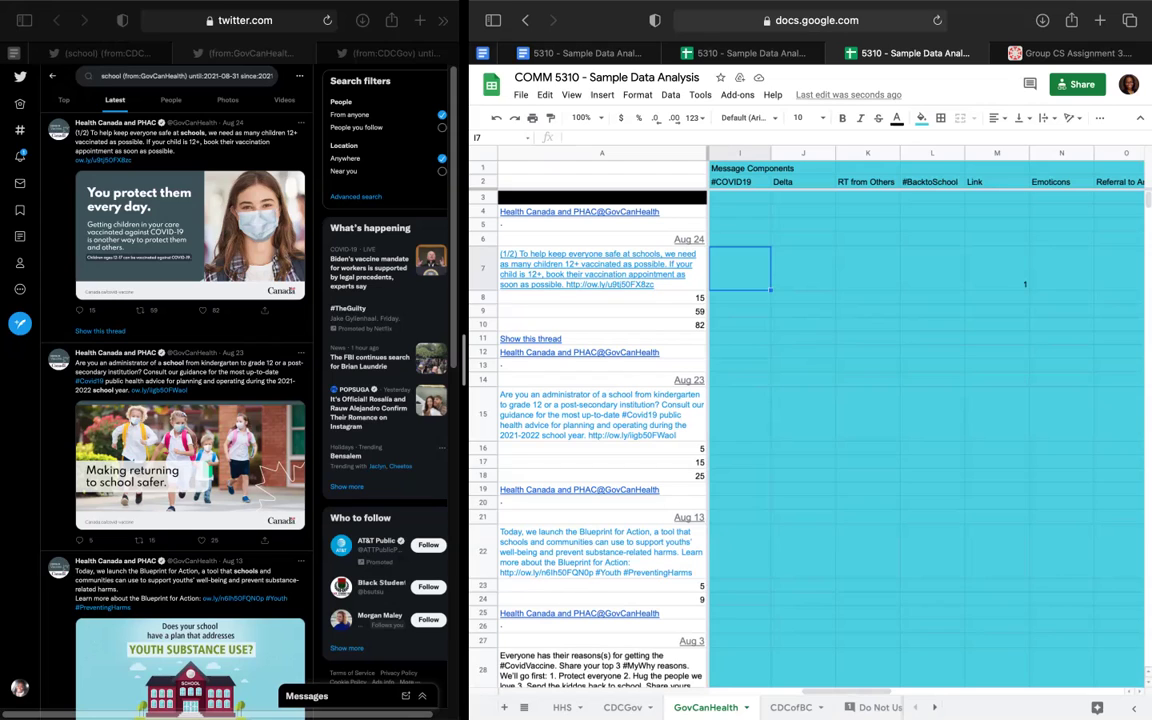
pyautogui.click(790, 55)
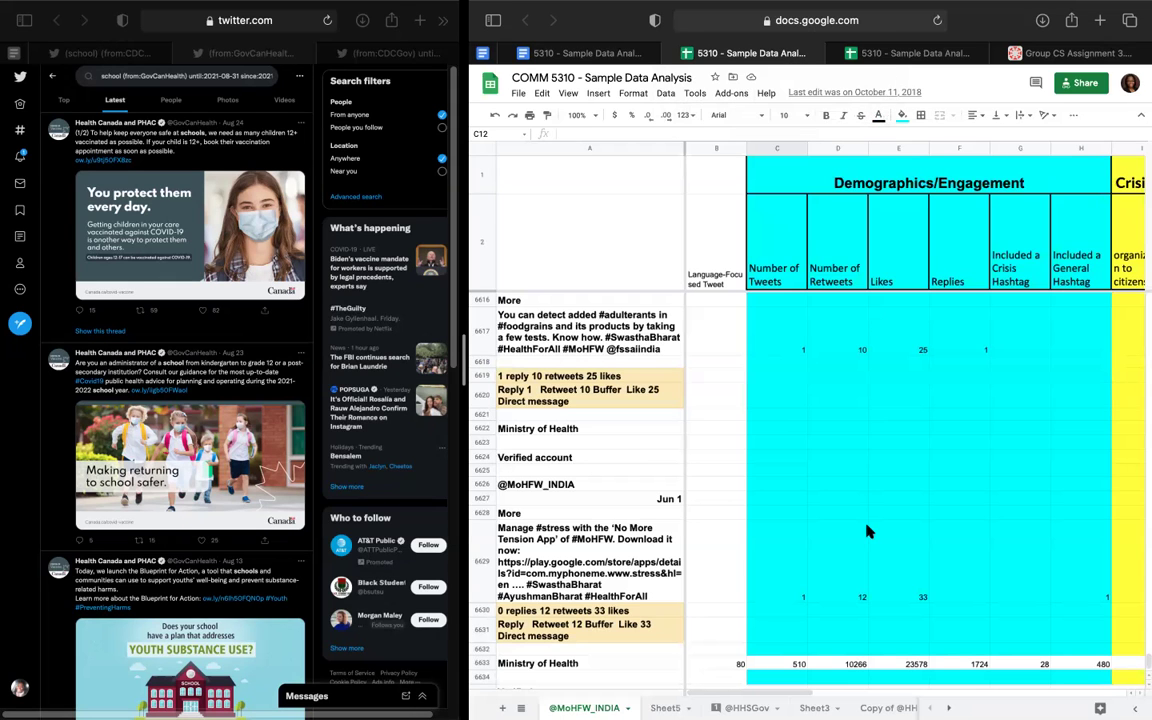
pyautogui.click(898, 335)
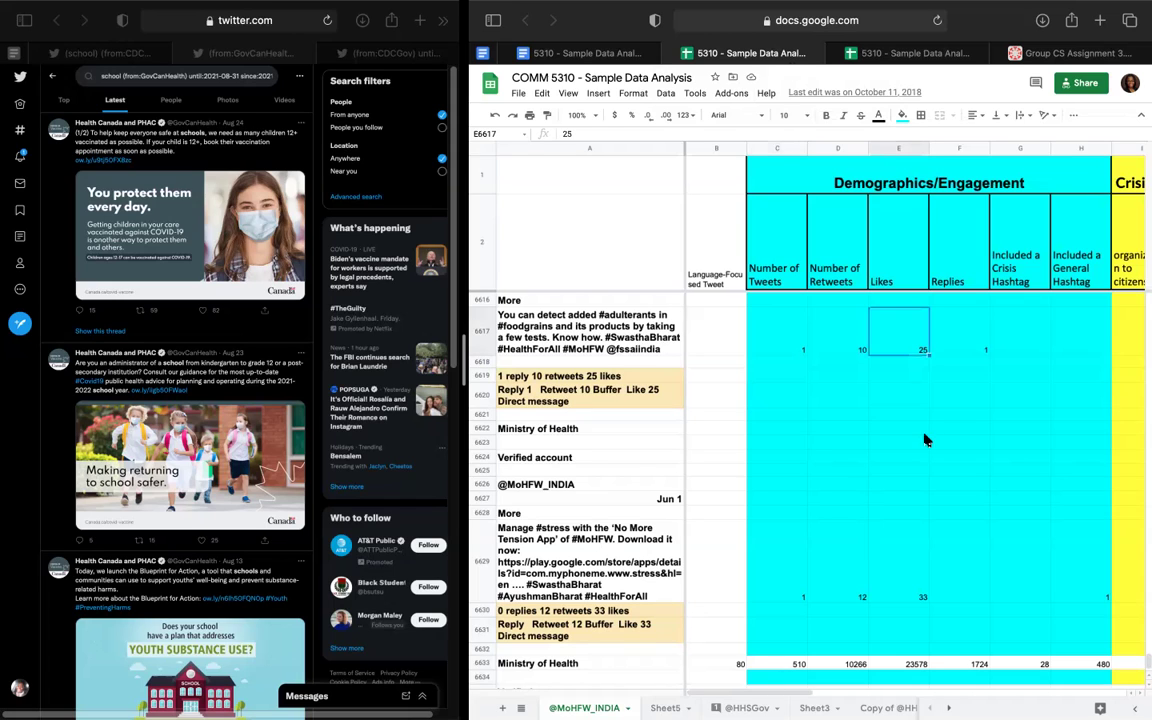
pyautogui.click(790, 335)
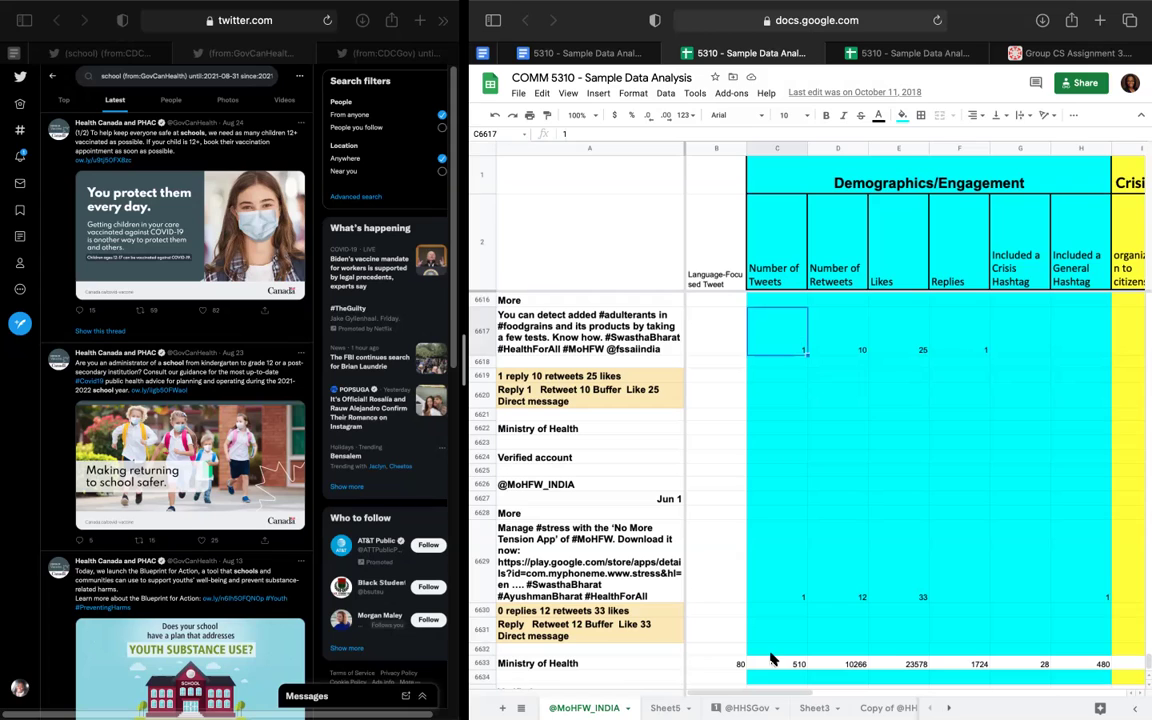
pyautogui.click(716, 665)
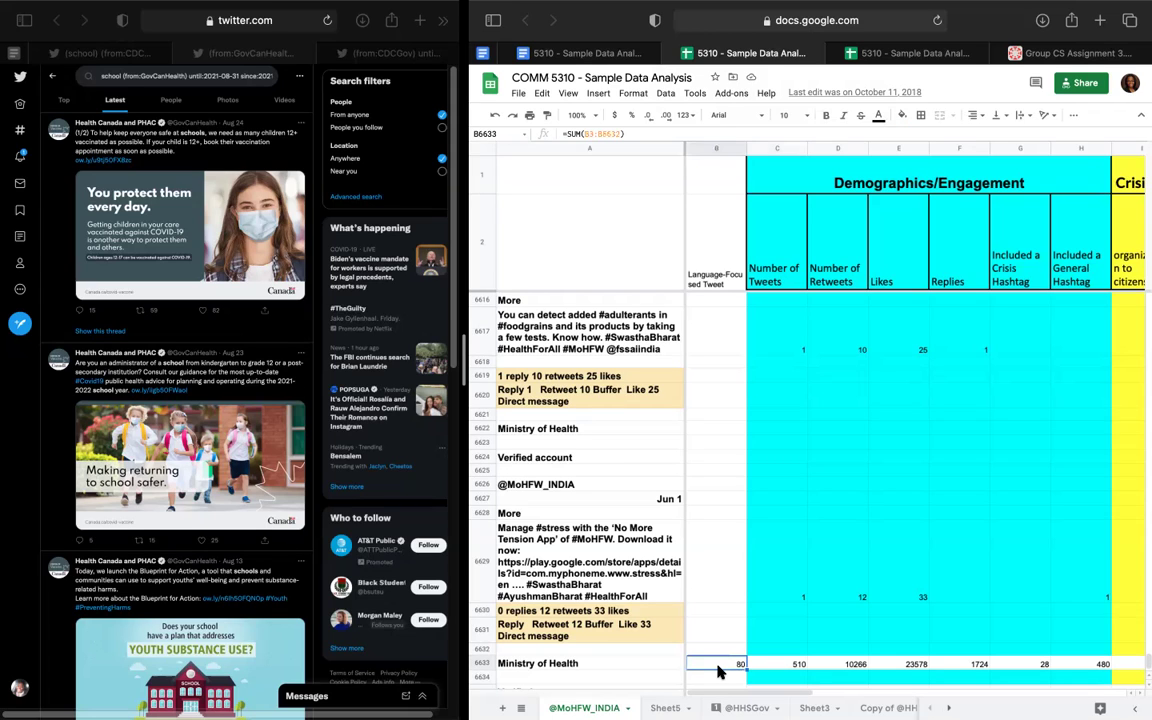
pyautogui.hscroll(10, 971, 612)
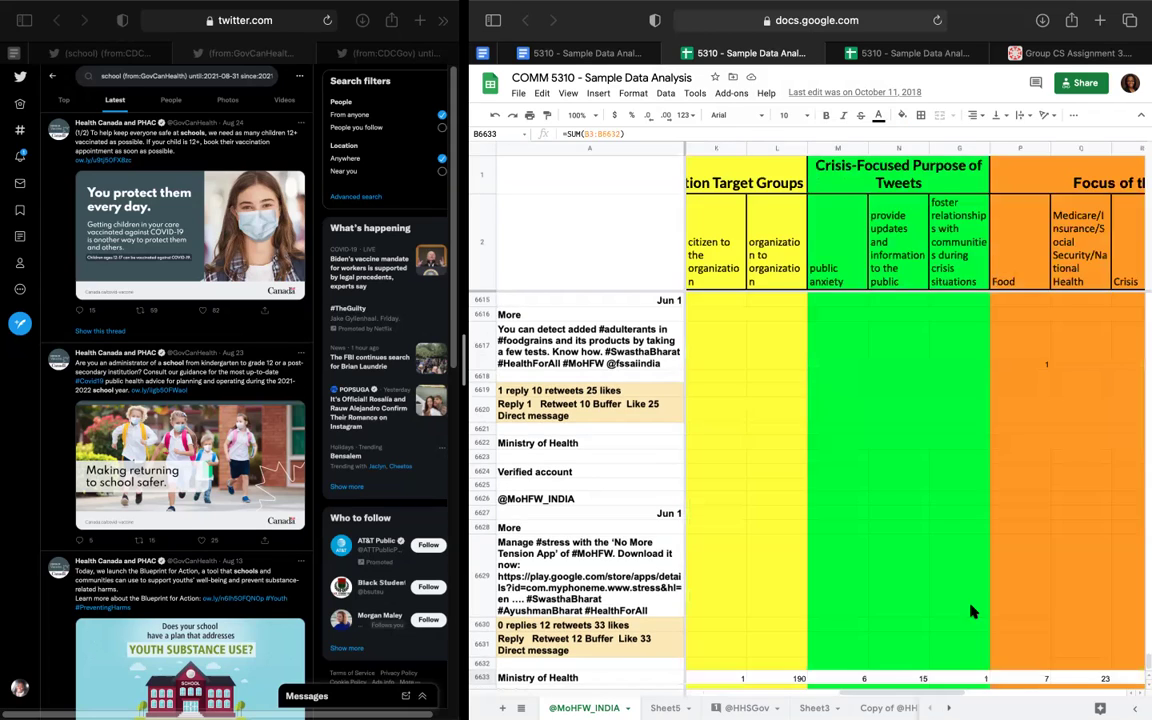
pyautogui.scroll(-2, 971, 612)
pyautogui.hscroll(-2, 971, 612)
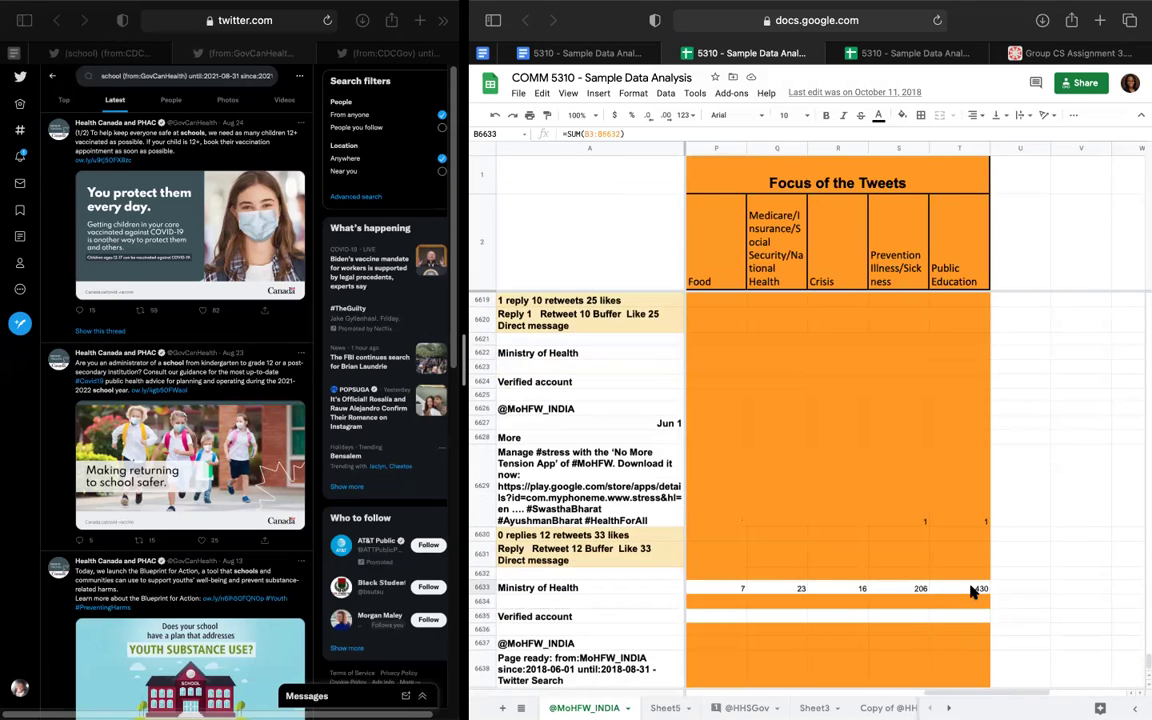
pyautogui.keyDown('shift'); pyautogui.click(973, 590); pyautogui.keyUp('shift')
pyautogui.press('Delete')
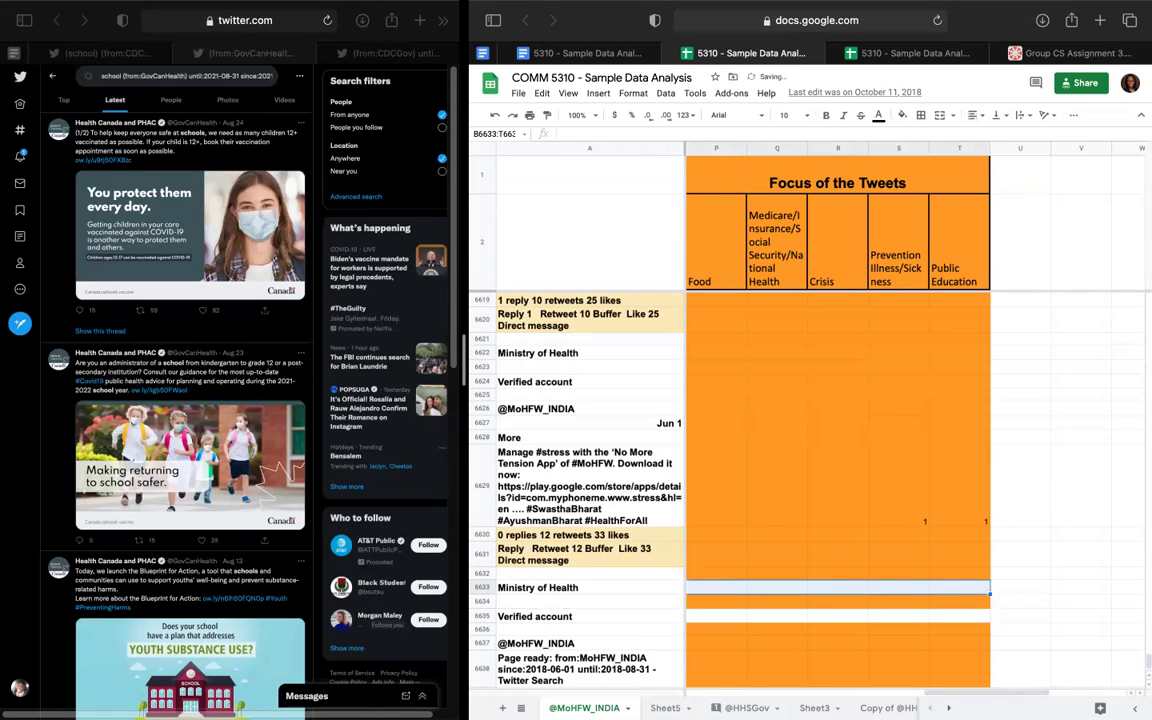
# Look back over the Demographics/Engagement columns and the coded tweets above row 6633.
pyautogui.hscroll(-7, 951, 597)
pyautogui.scroll(-1, 951, 597)
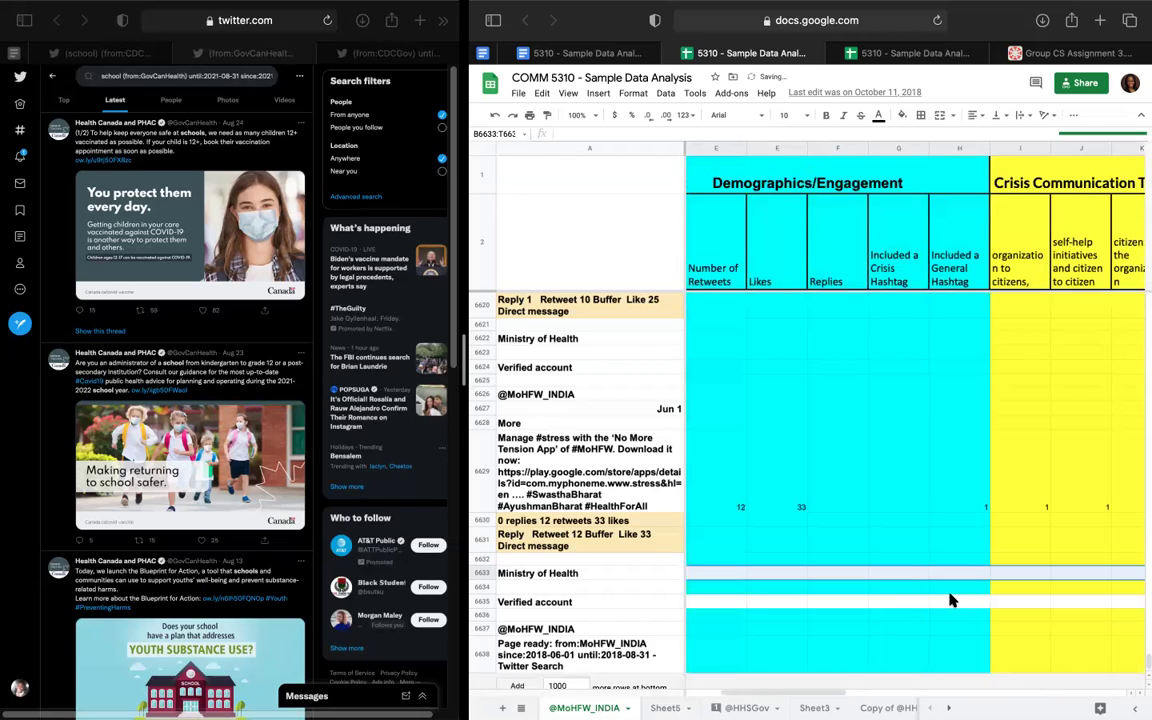
pyautogui.hscroll(-3, 951, 600)
pyautogui.scroll(1, 951, 600)
pyautogui.scroll(-1, 957, 600)
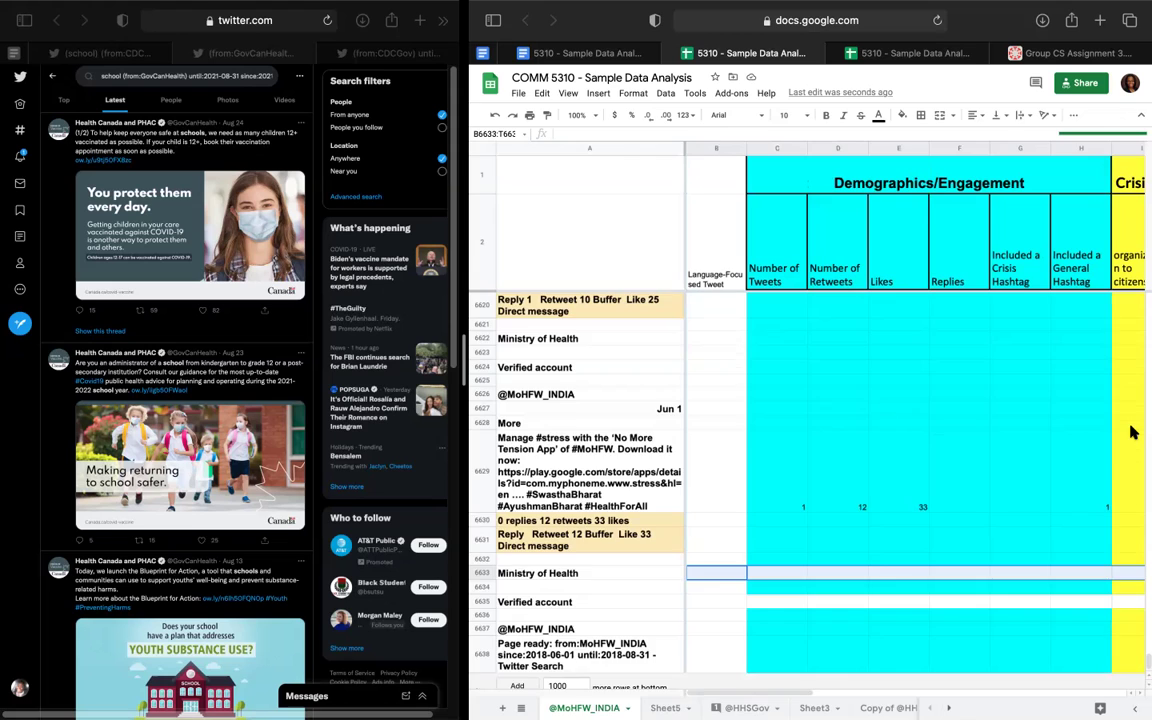
pyautogui.scroll(2, 1132, 435)
pyautogui.scroll(2, 1021, 402)
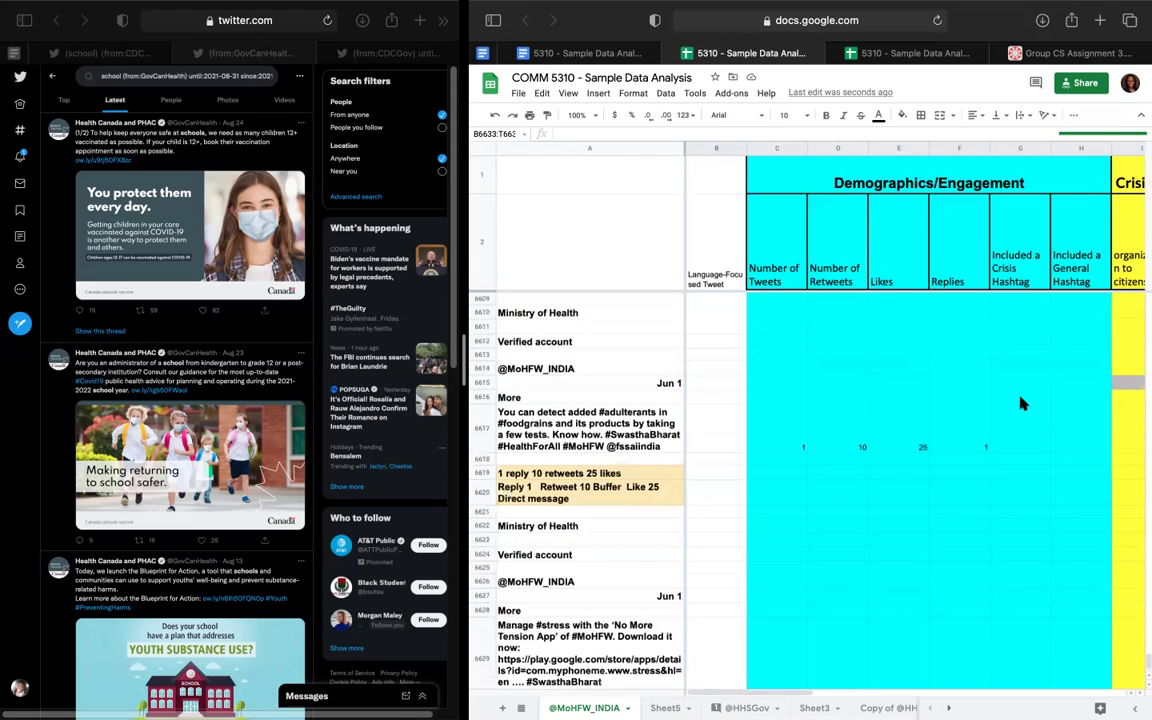
pyautogui.scroll(3, 1060, 436)
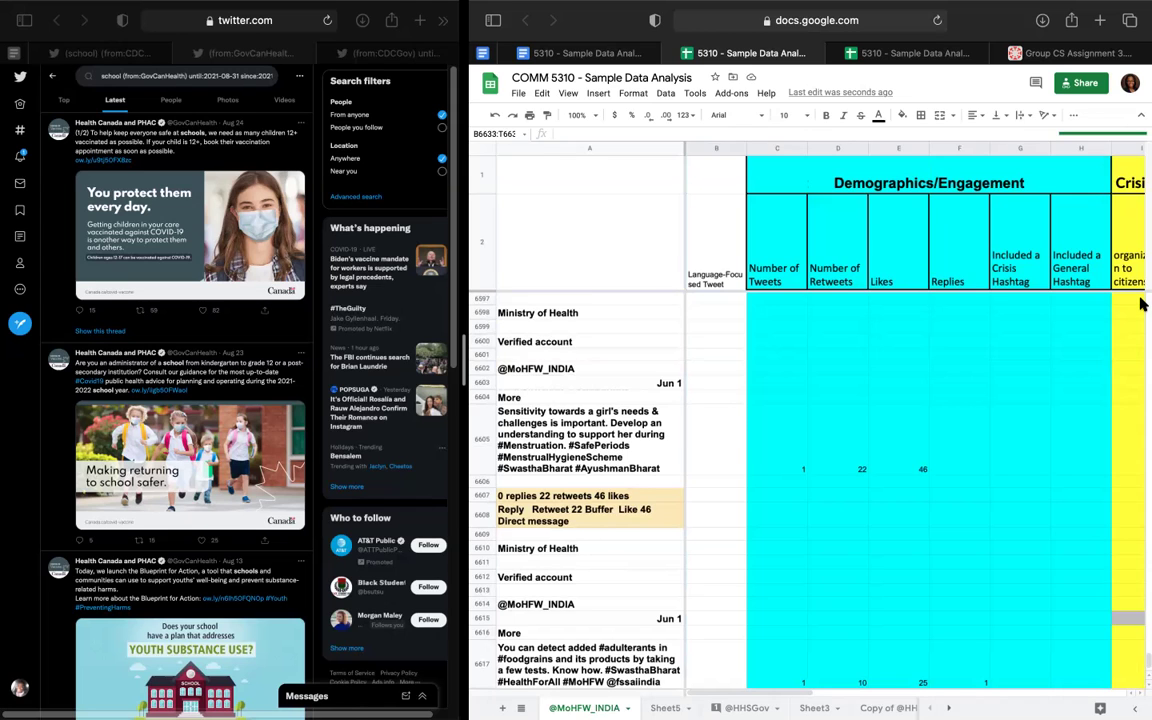
pyautogui.scroll(20, 1140, 303)
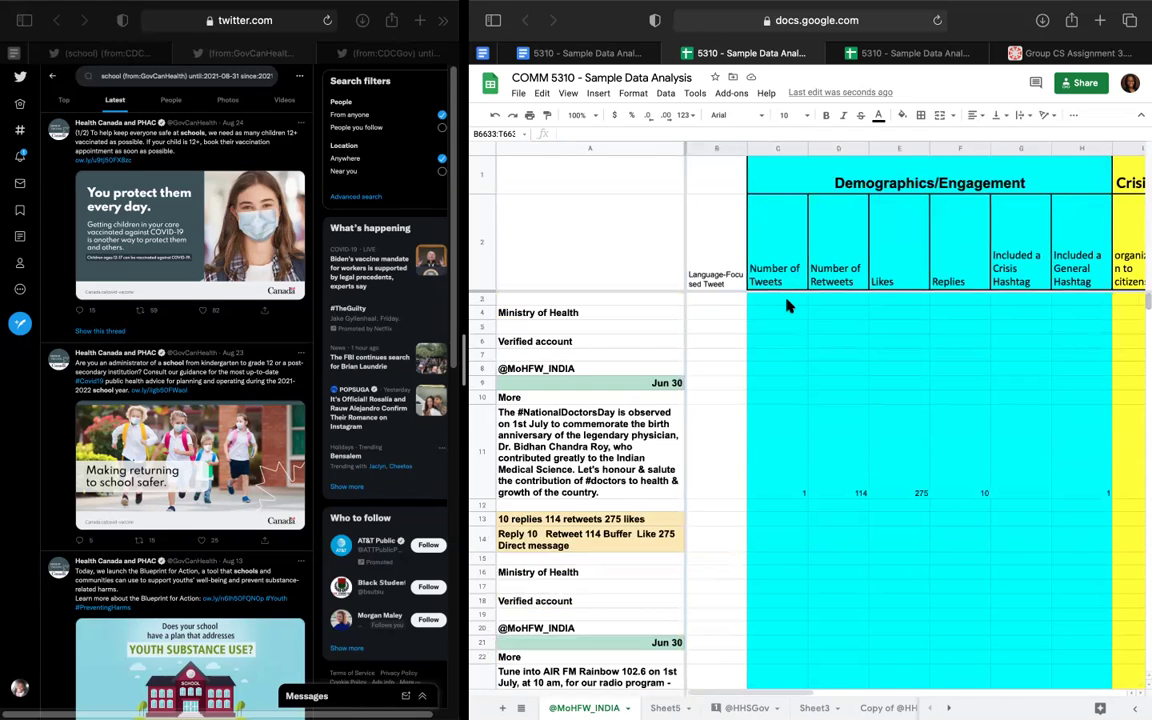
pyautogui.click(775, 300)
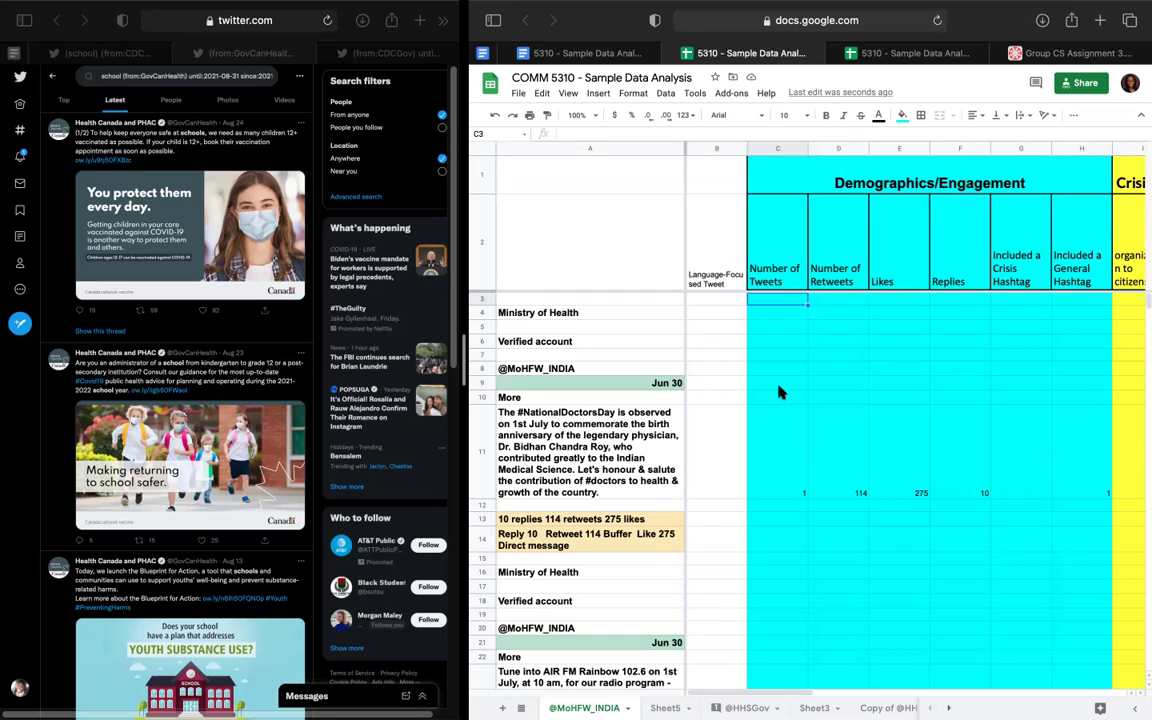
pyautogui.scroll(-1, 781, 392)
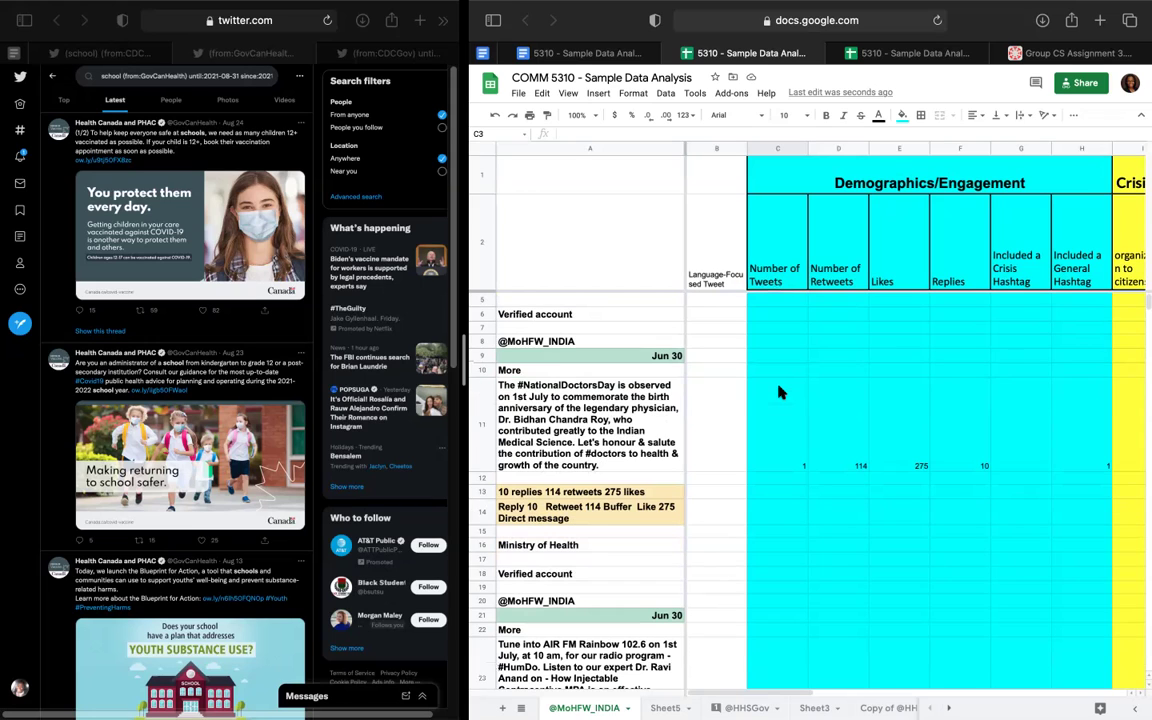
pyautogui.click(789, 303)
pyautogui.scroll(-1, 854, 380)
pyautogui.scroll(-1, 1075, 352)
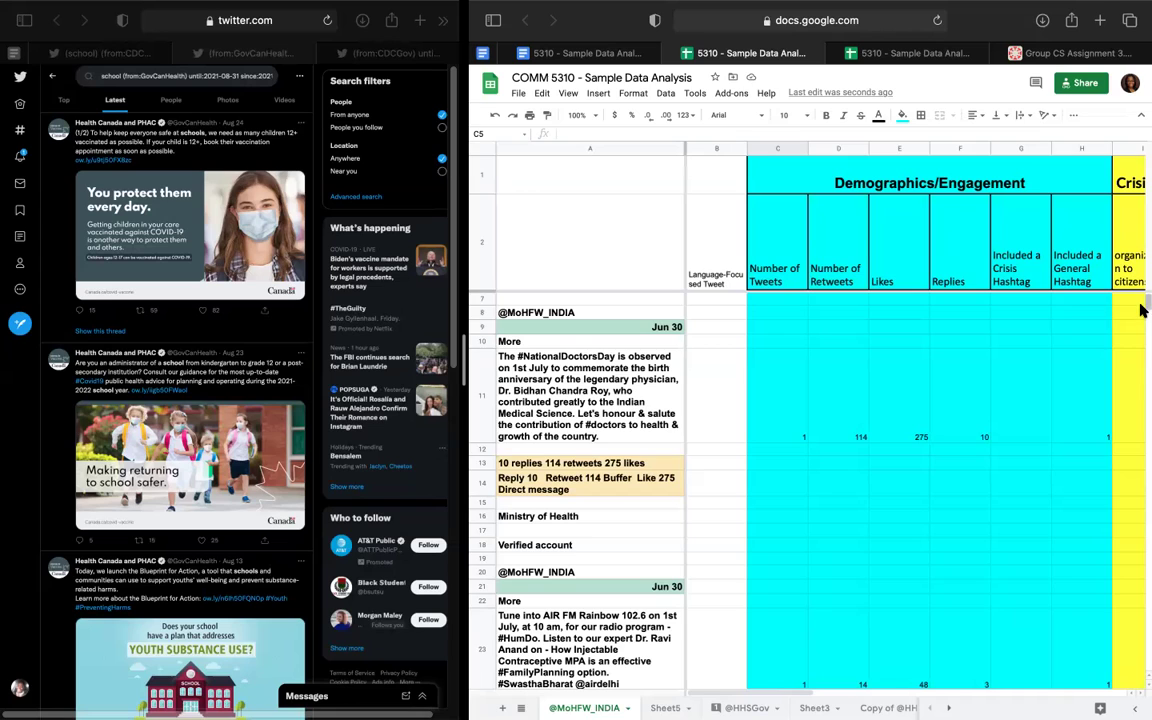
pyautogui.scroll(2, 785, 334)
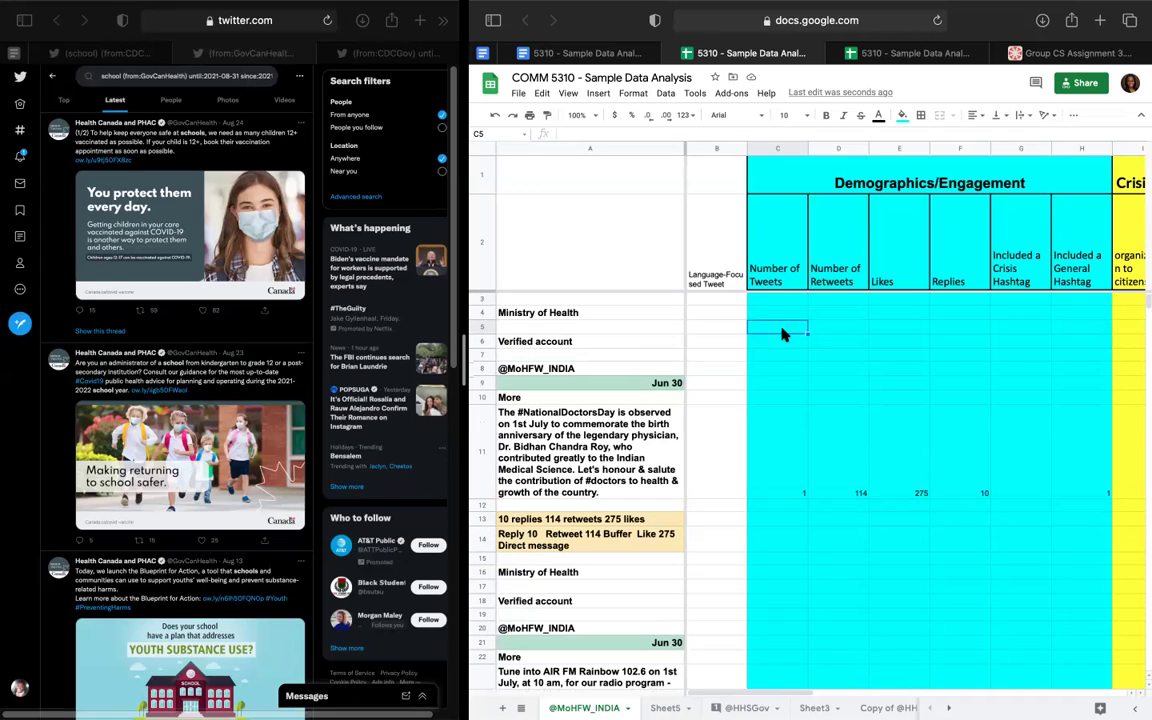
# Total the Number of Tweets column by adding a SUM of C11:C6631 in cell C6632.
pyautogui.click(778, 458)
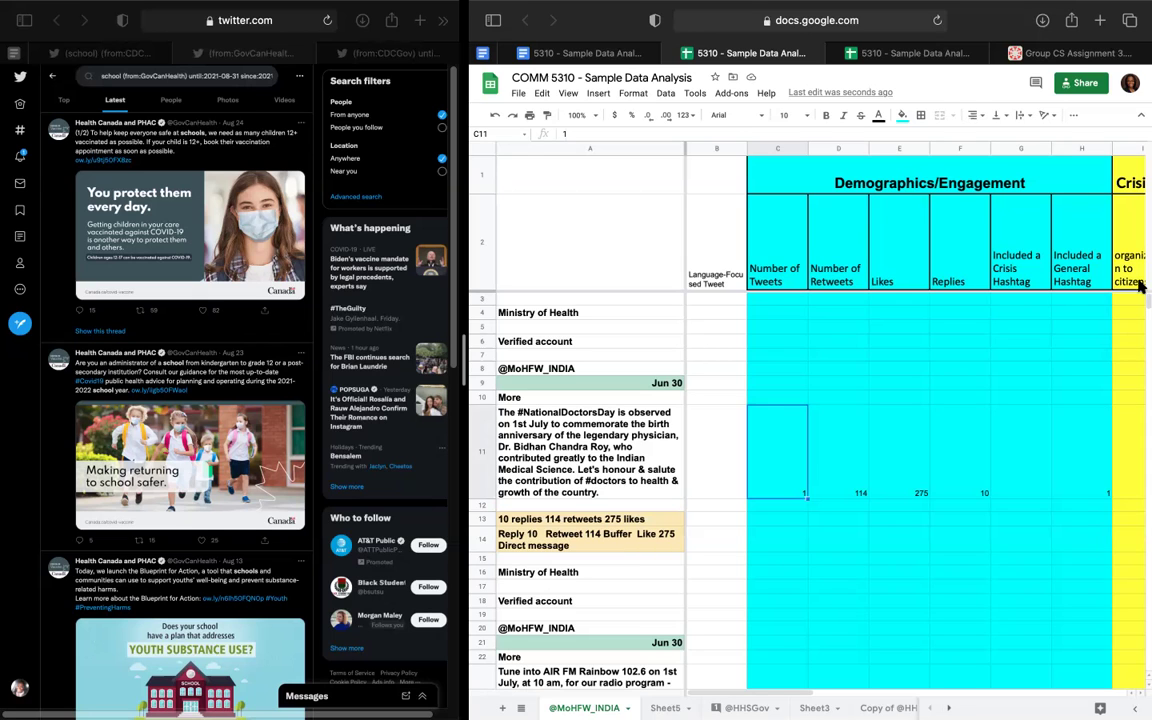
pyautogui.moveTo(1140, 435); pyautogui.dragTo(1144, 668)
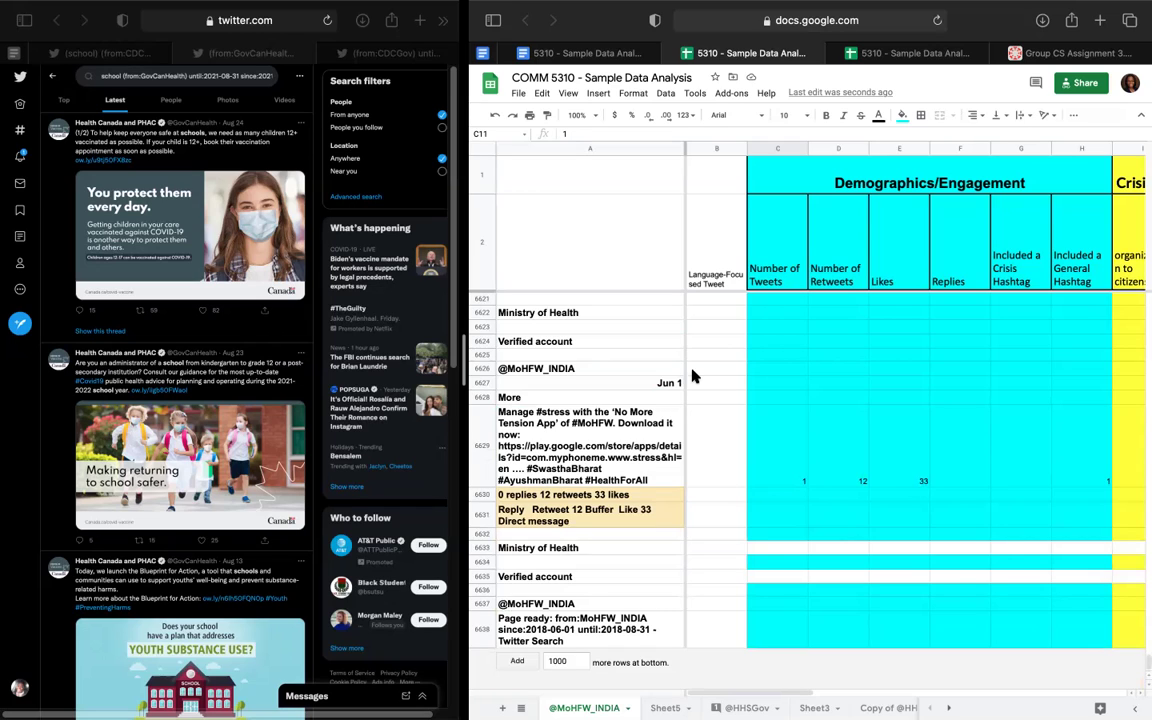
pyautogui.keyDown('shift'); pyautogui.click(779, 528); pyautogui.keyUp('shift')
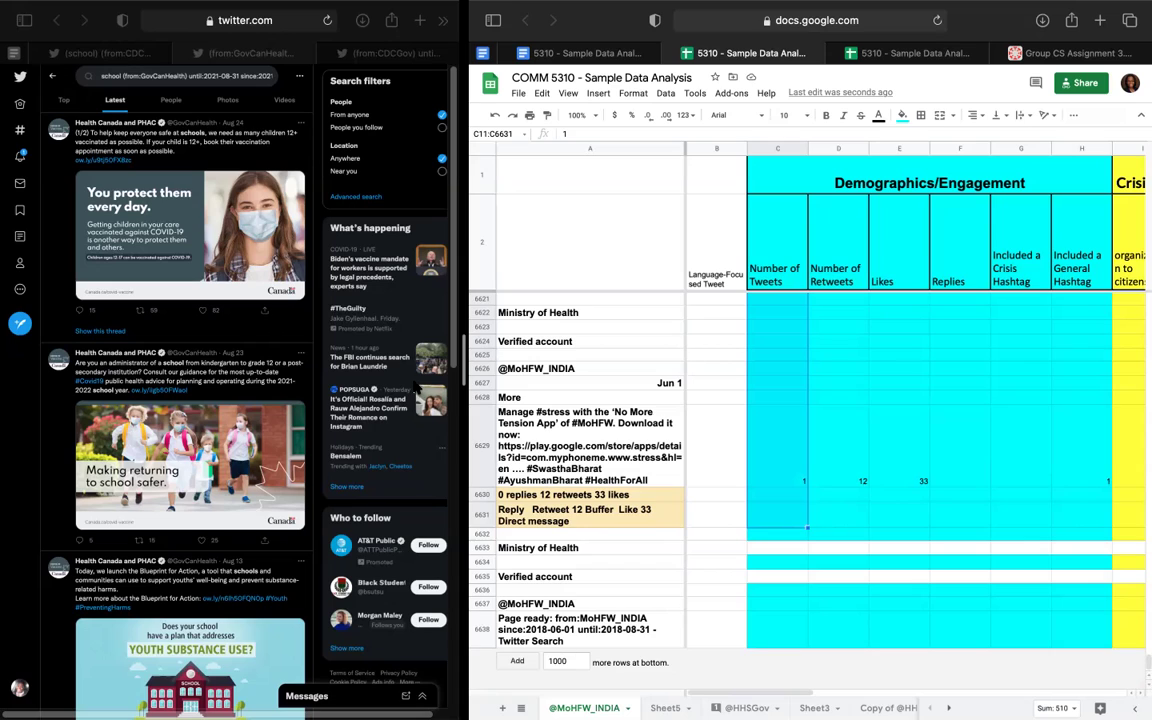
pyautogui.click(1074, 115)
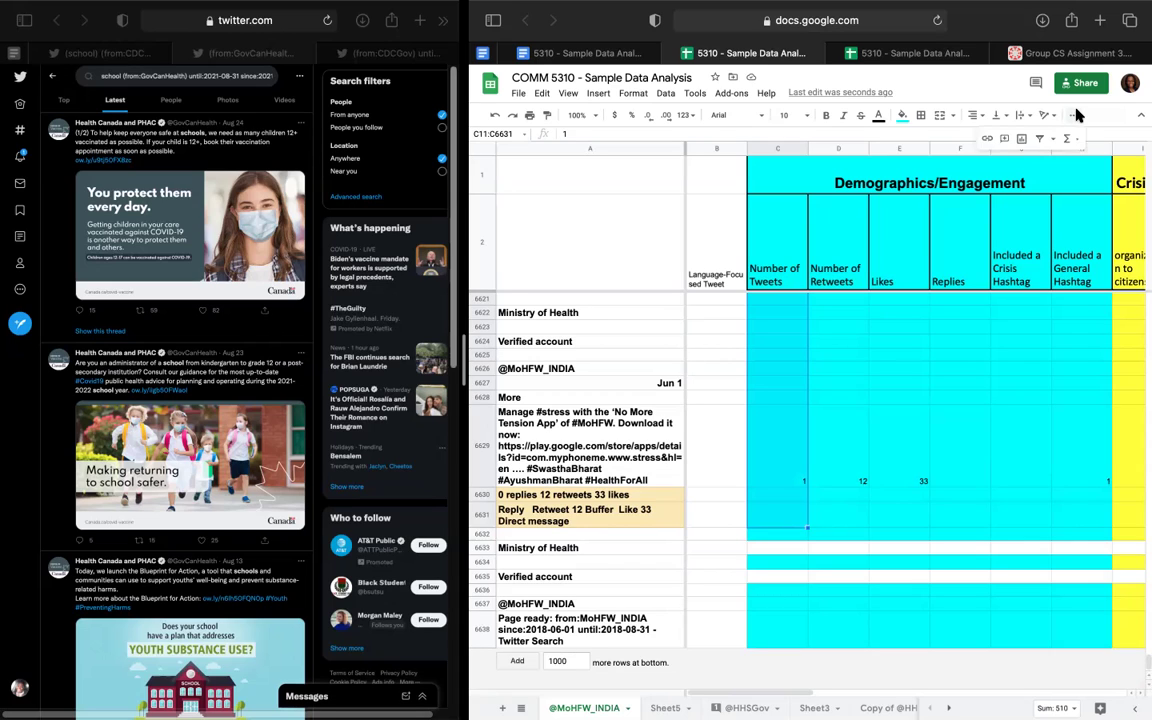
pyautogui.click(1068, 138)
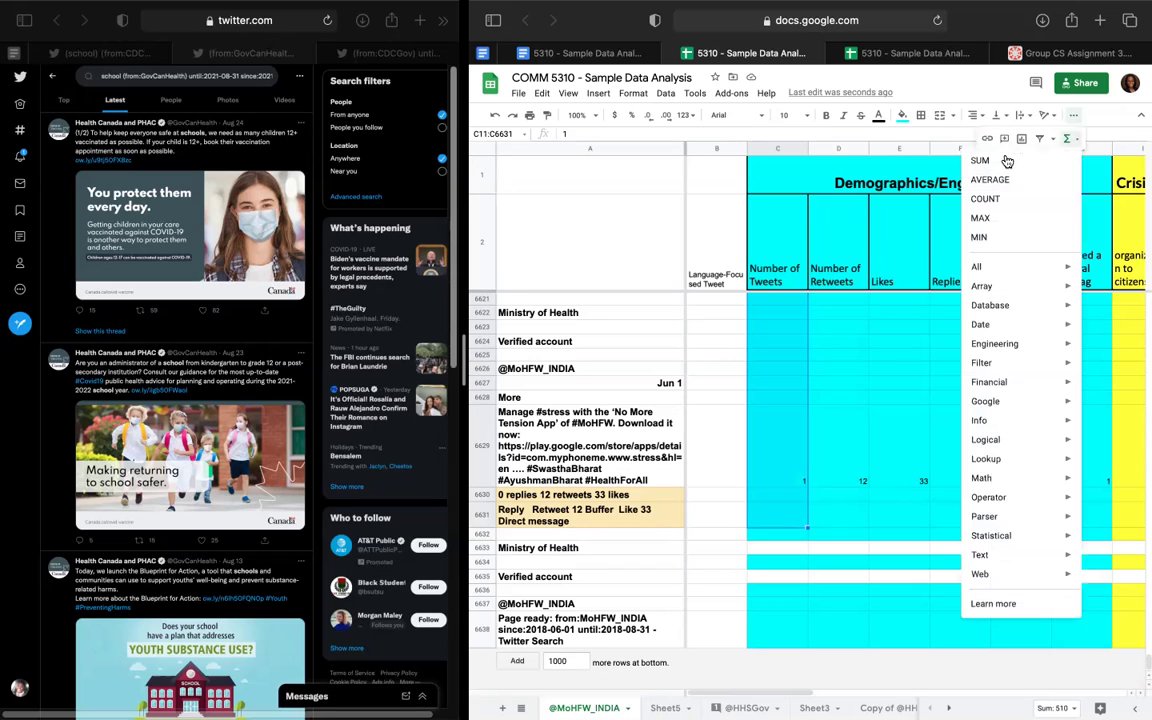
pyautogui.click(1005, 161)
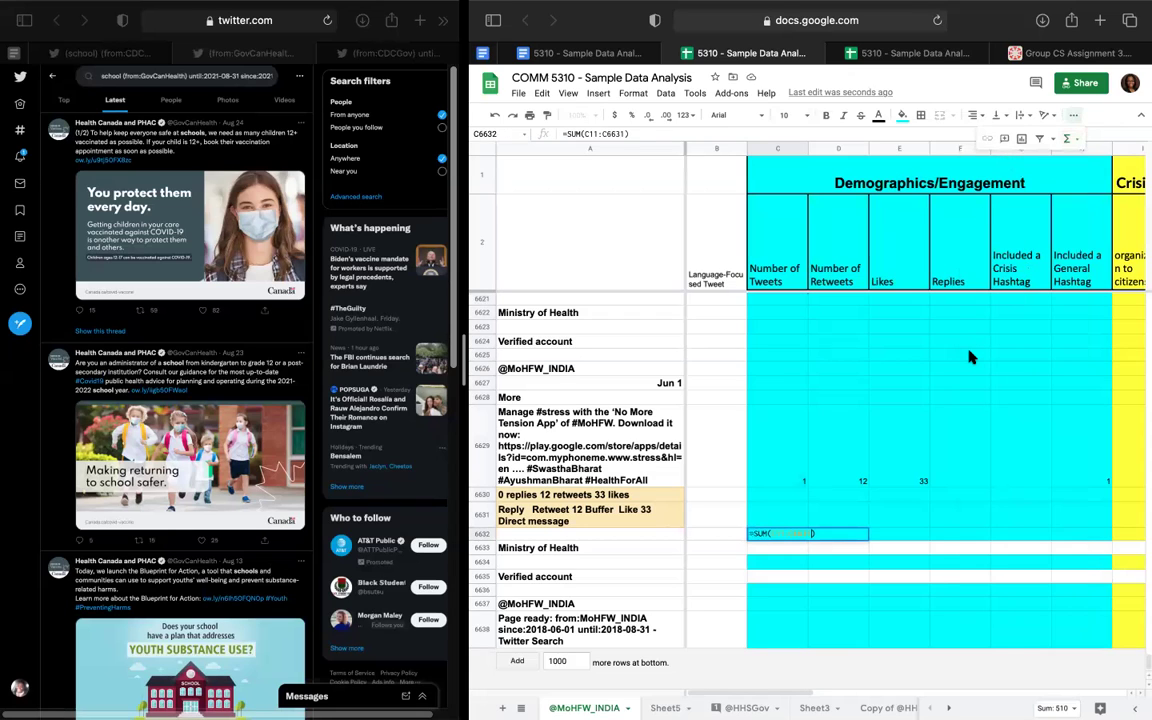
pyautogui.press('Return')
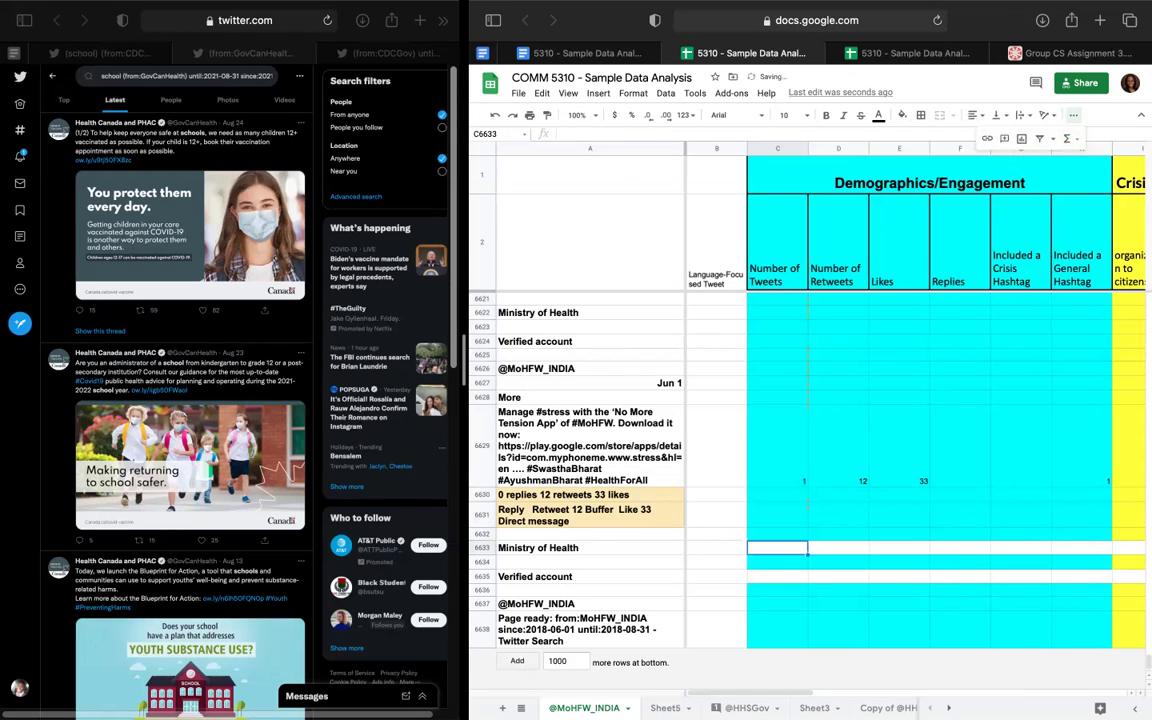
# Look over the Number of Tweets column again, from the first coded tweet in C11 down to the total in row 6632.
pyautogui.click(797, 560)
pyautogui.click(790, 550)
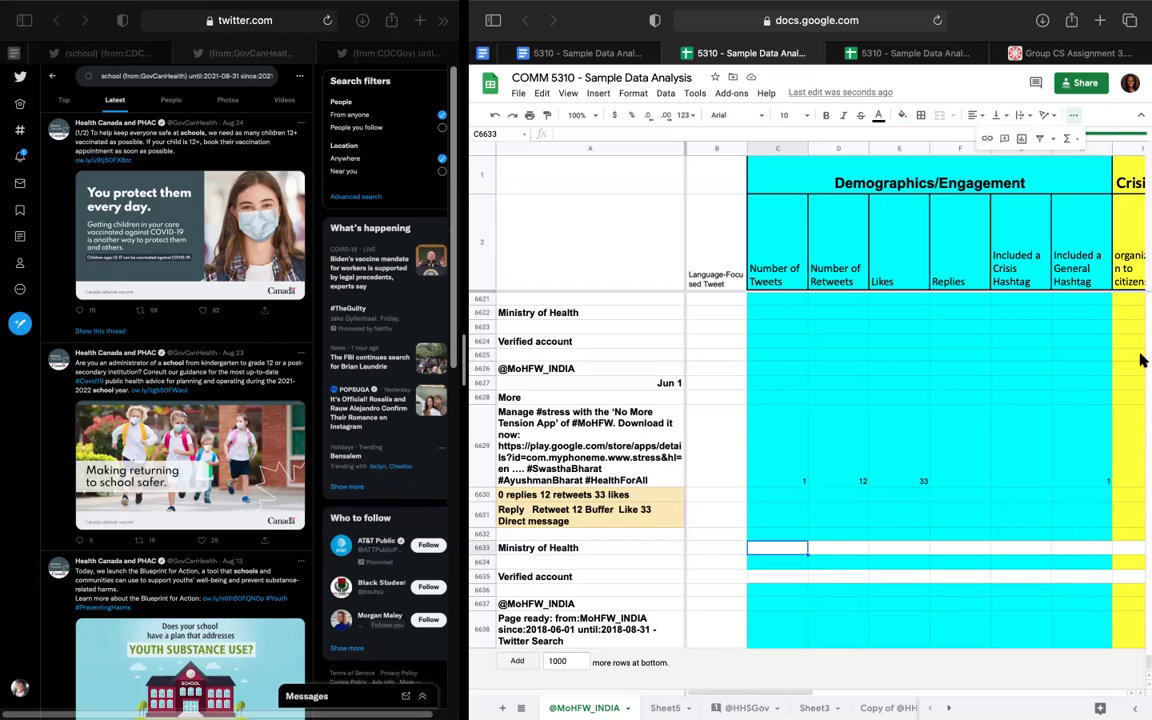
pyautogui.scroll(10, 1140, 632)
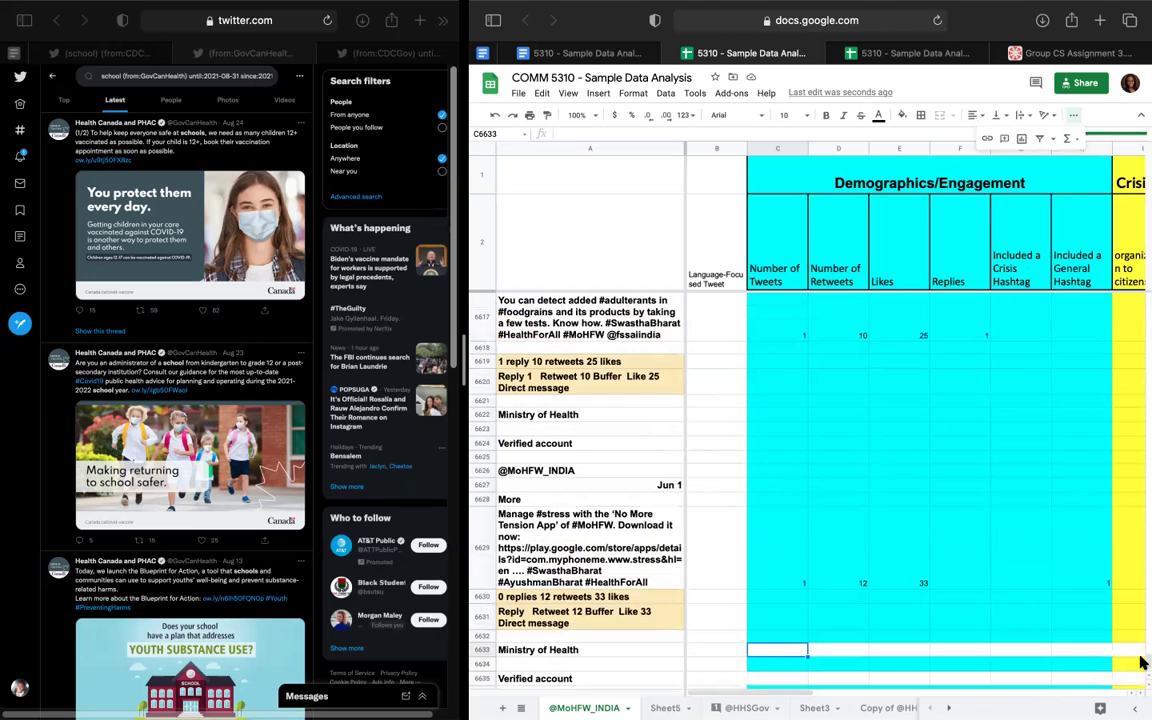
pyautogui.scroll(20, 1140, 280)
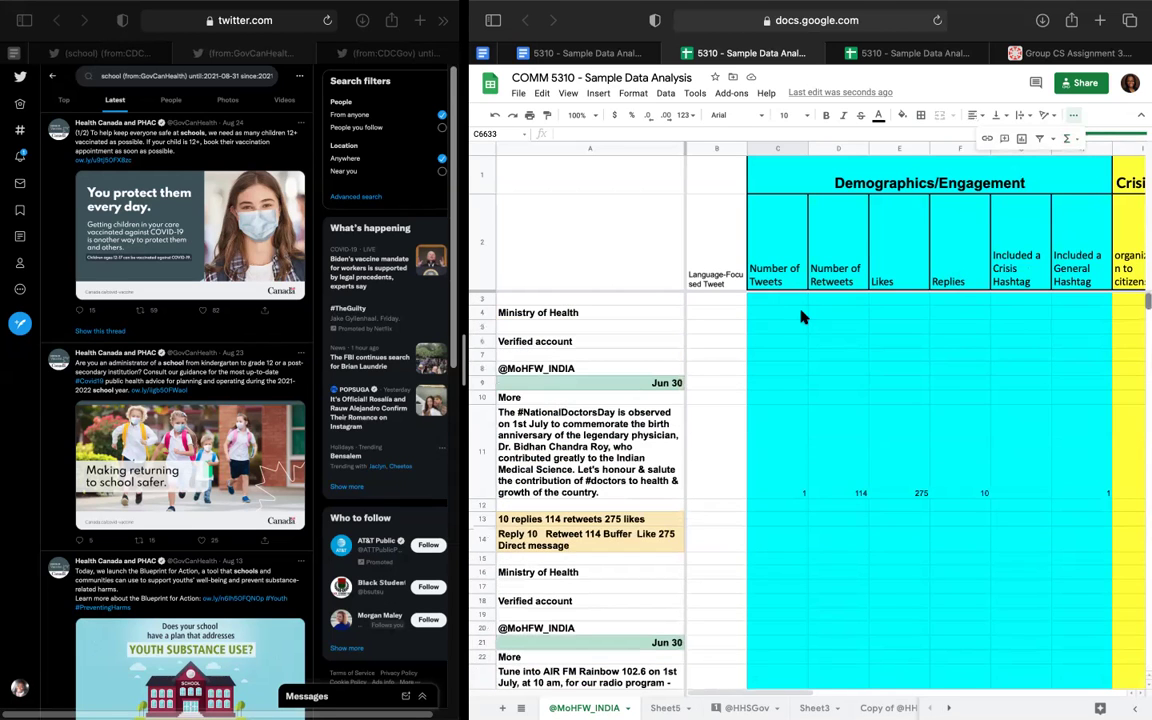
pyautogui.click(777, 455)
pyautogui.moveTo(1139, 309); pyautogui.dragTo(1145, 656)
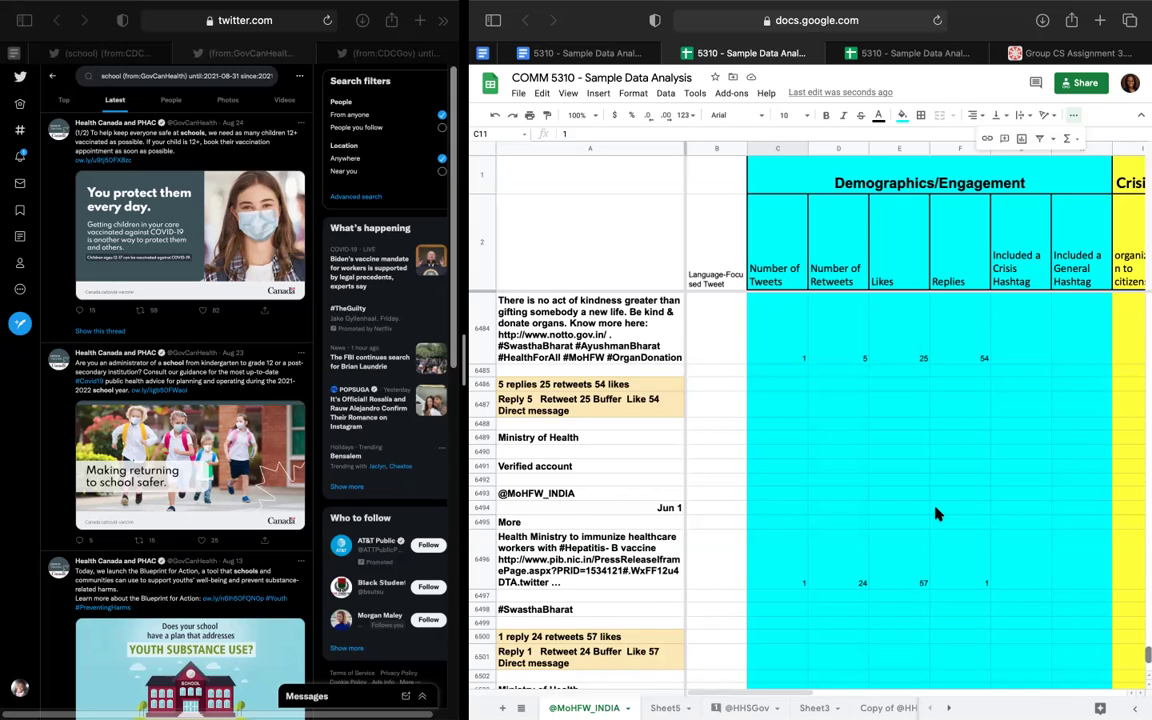
pyautogui.scroll(-15, 789, 571)
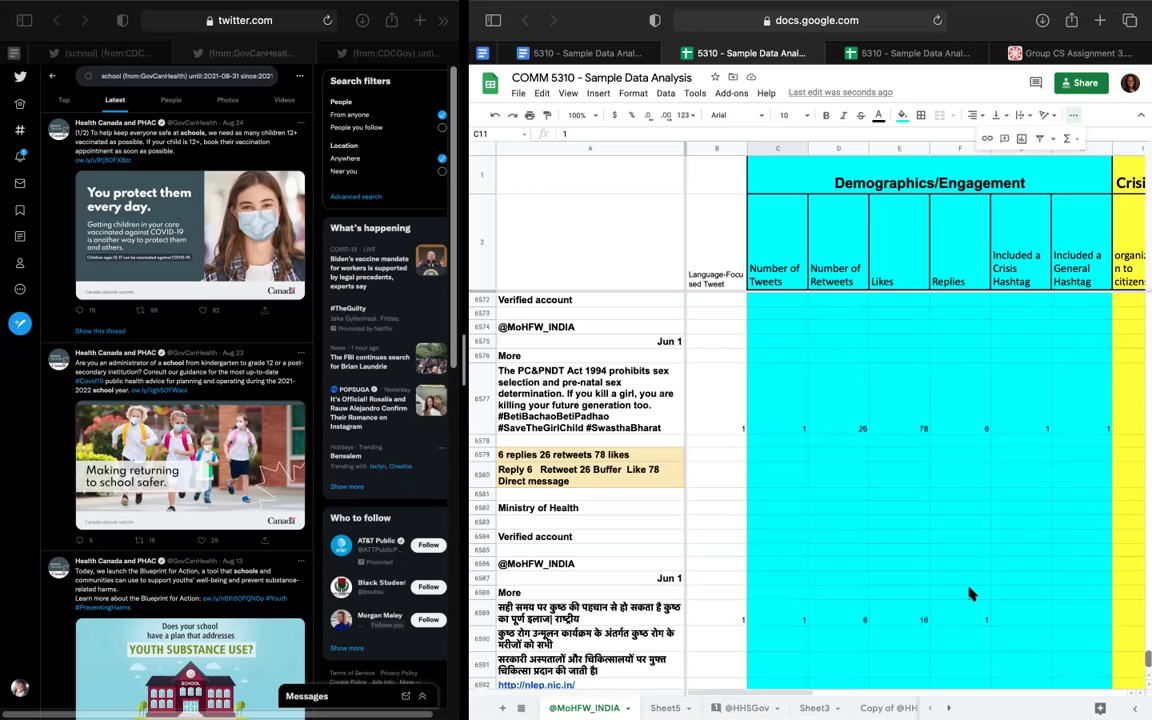
pyautogui.scroll(-10, 968, 594)
# Fill the SUM formula in C6632 across to H6632 to total all the Demographics/Engagement columns.
pyautogui.hscroll(1, 968, 594)
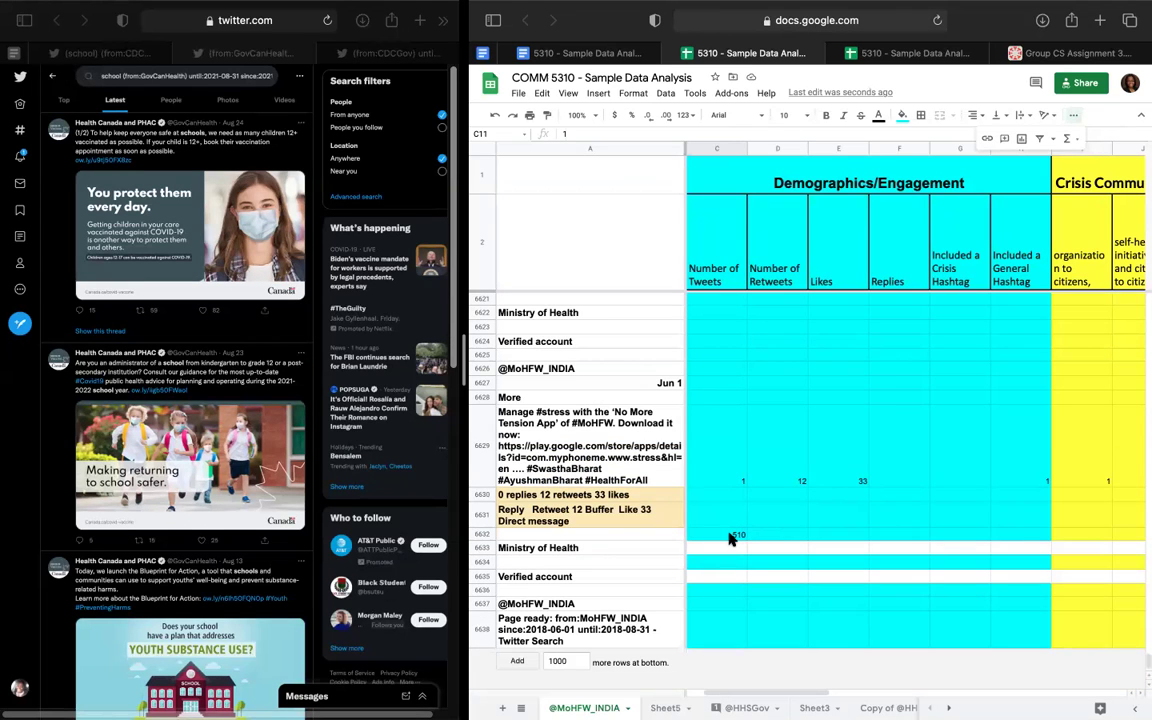
pyautogui.click(731, 538)
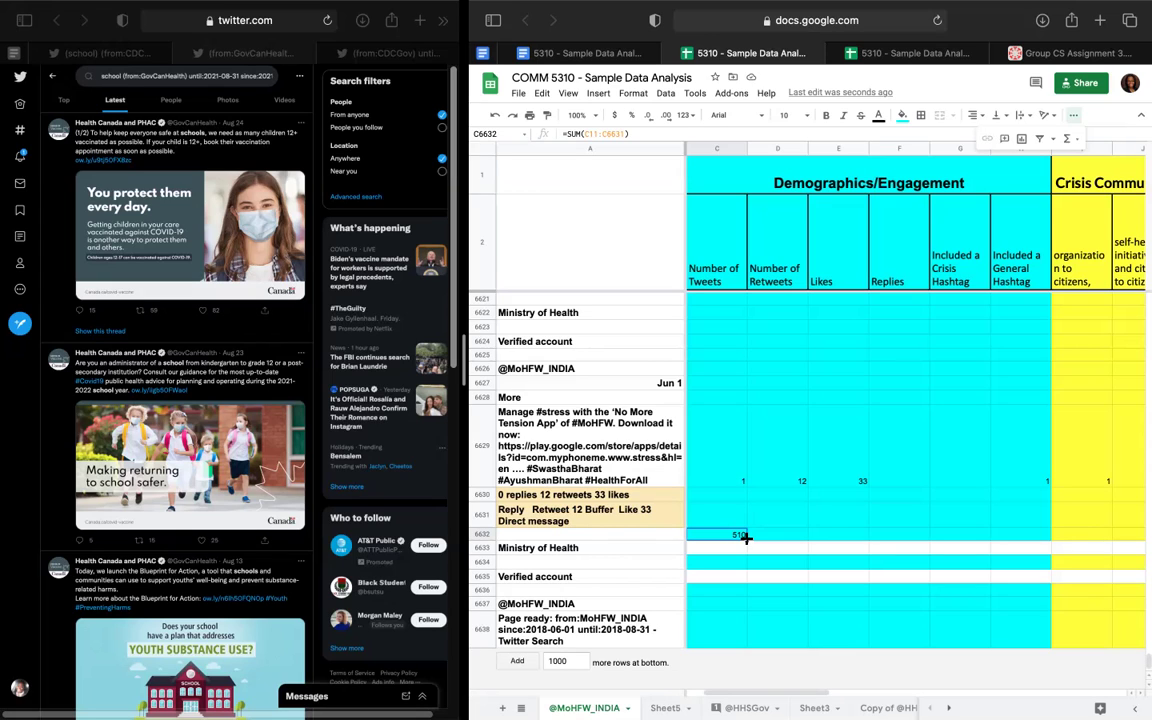
pyautogui.moveTo(1023, 545); pyautogui.dragTo(1025, 550)
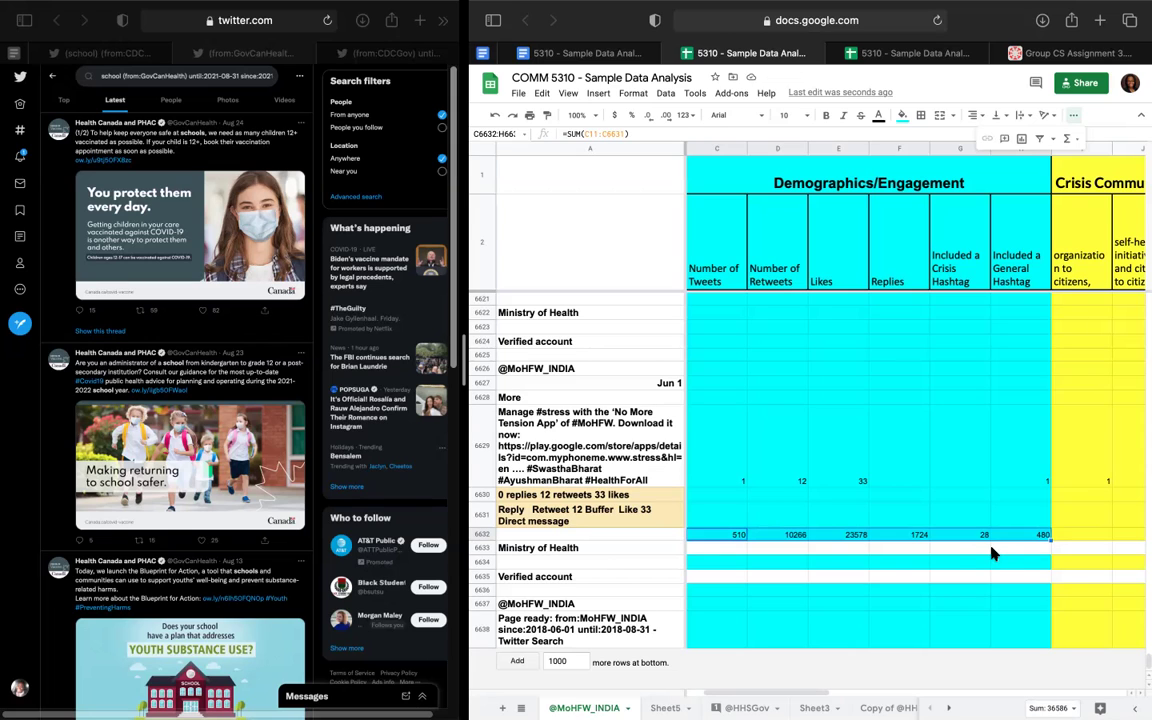
# Extend the row 6632 totals through column L to cover the Crisis Communication Target Groups columns.
pyautogui.hscroll(3, 990, 553)
pyautogui.hscroll(1, 908, 570)
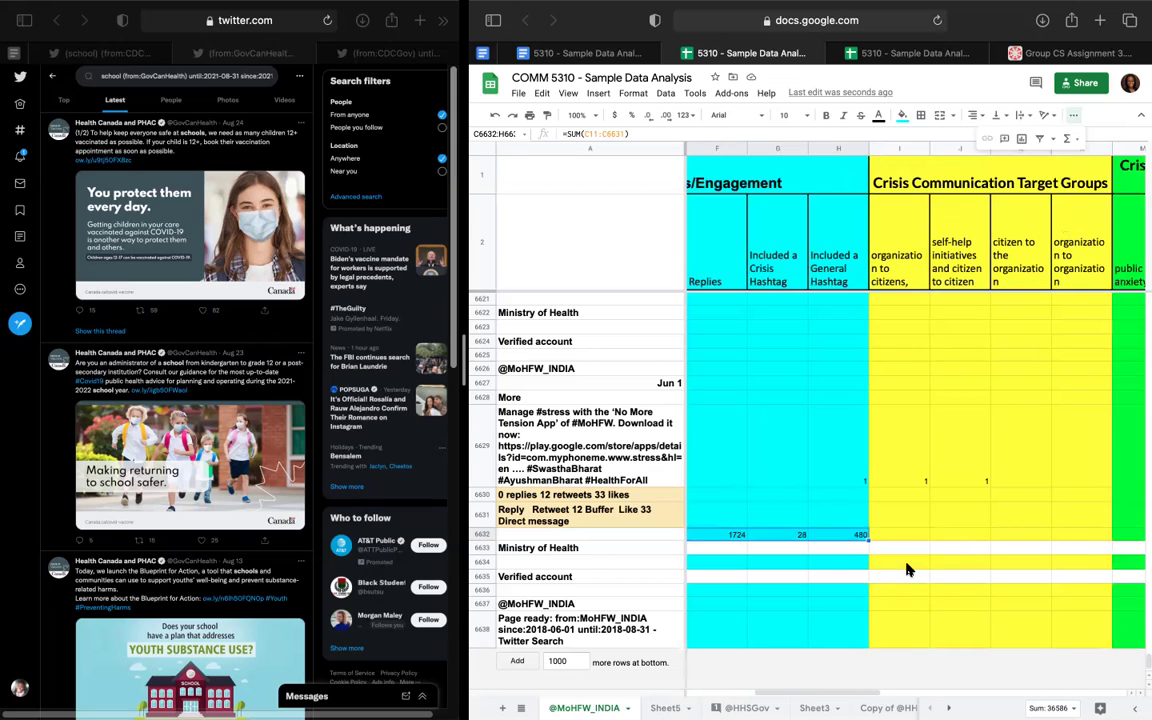
pyautogui.hscroll(3, 908, 570)
pyautogui.hscroll(-1, 797, 558)
pyautogui.moveTo(744, 538); pyautogui.dragTo(980, 592)
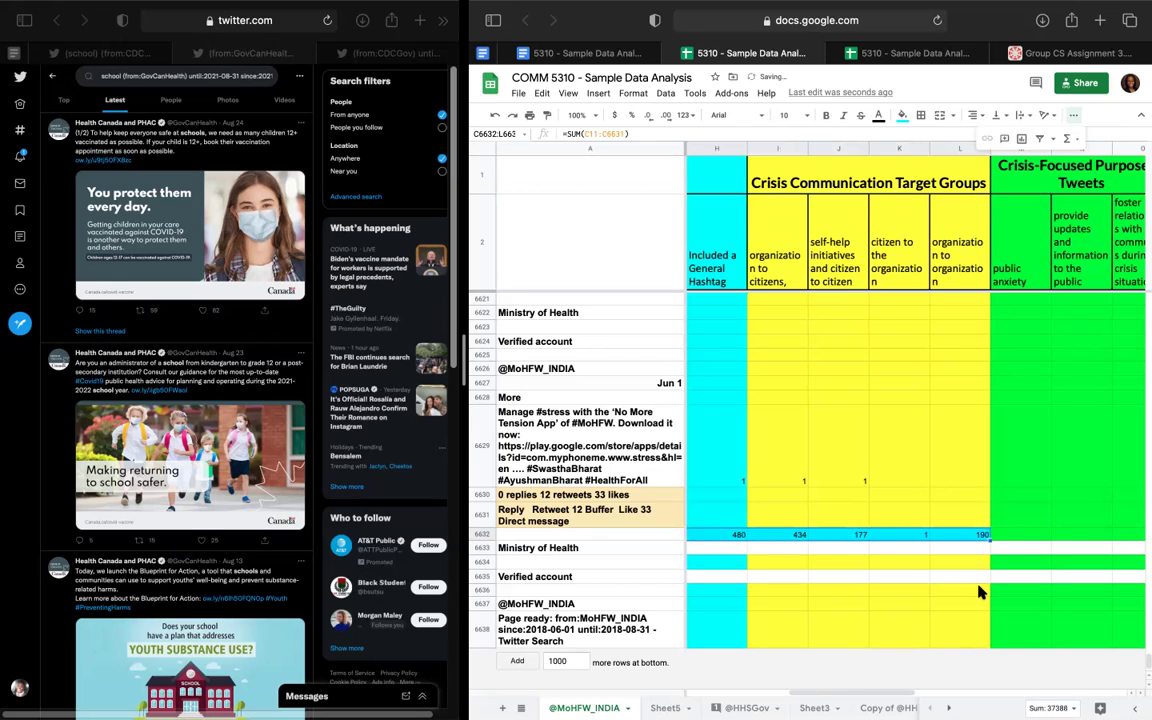
# Extend the row 6632 totals through column R, covering the Crisis-Focused Purpose of Tweets and first orange focus columns.
pyautogui.hscroll(5, 921, 573)
pyautogui.hscroll(-2, 846, 548)
pyautogui.moveTo(806, 537); pyautogui.dragTo(1121, 529)
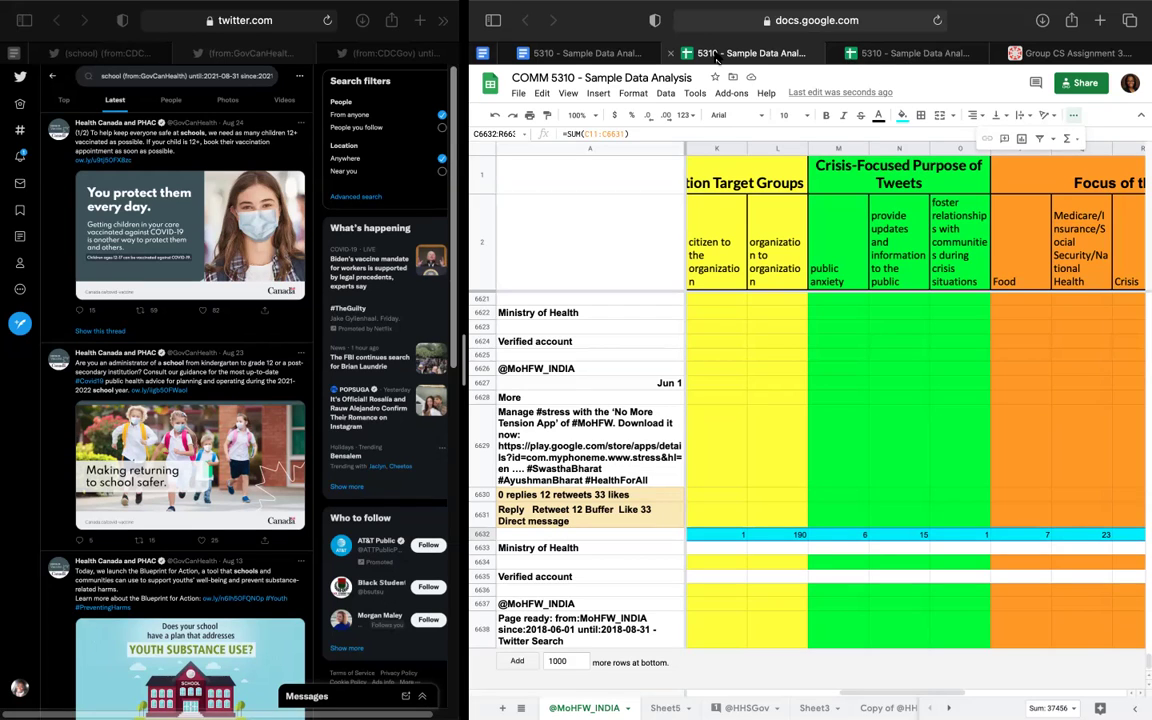
pyautogui.click(788, 446)
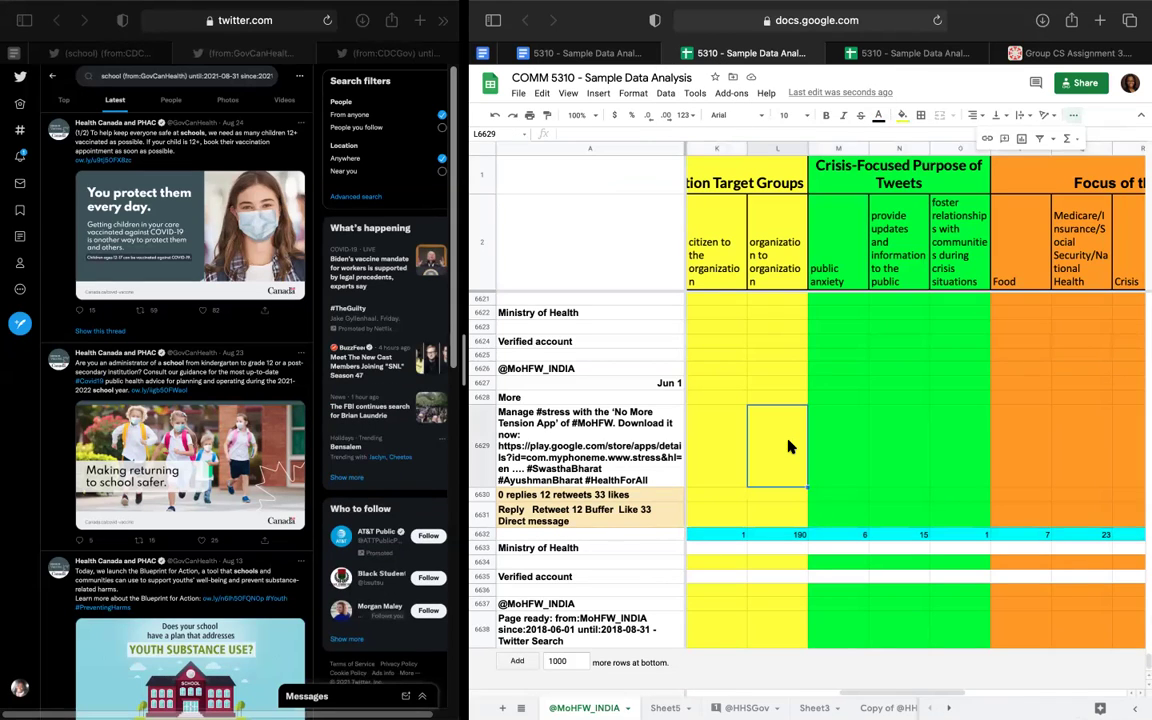
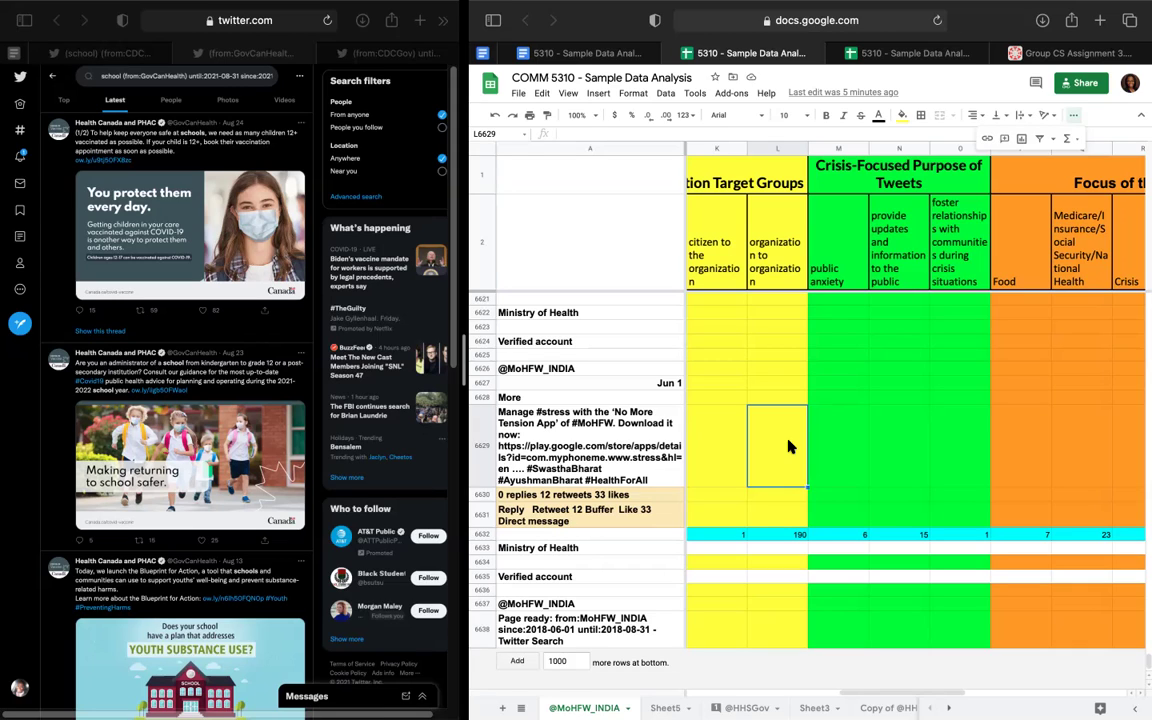
# Switch to the spreadsheet with the GovCanHealth sheet and replace the Message Components heading in I1 with "Misinformation".
pyautogui.click(845, 47)
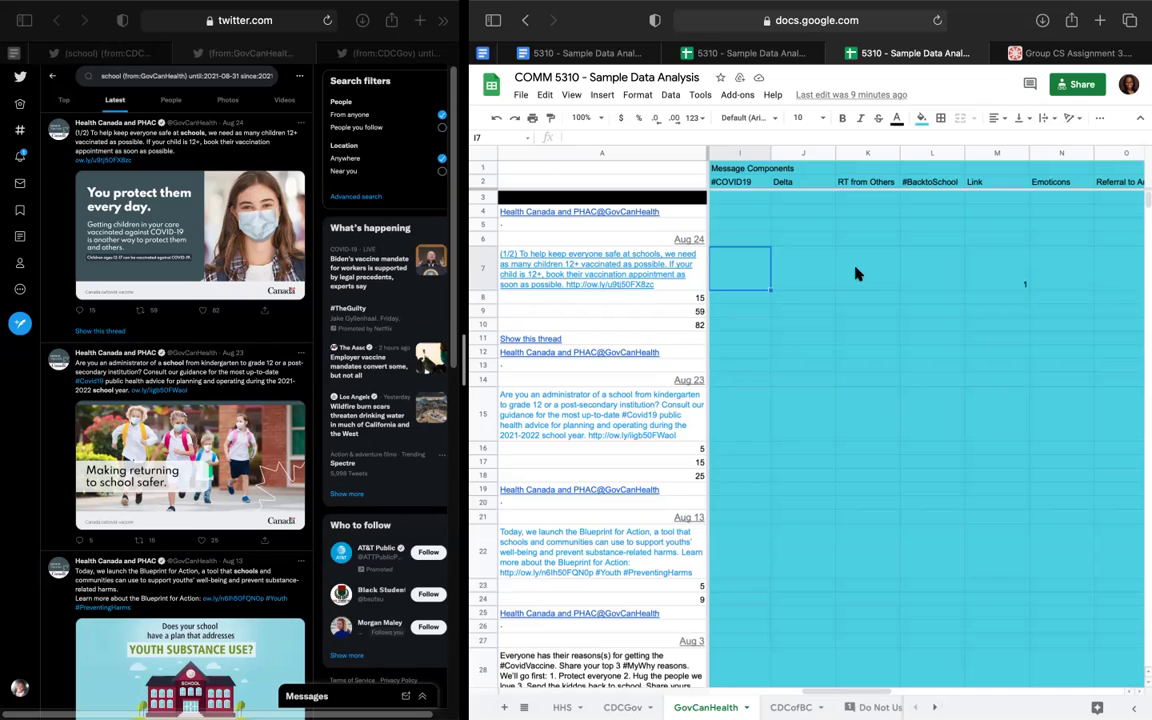
pyautogui.click(755, 172)
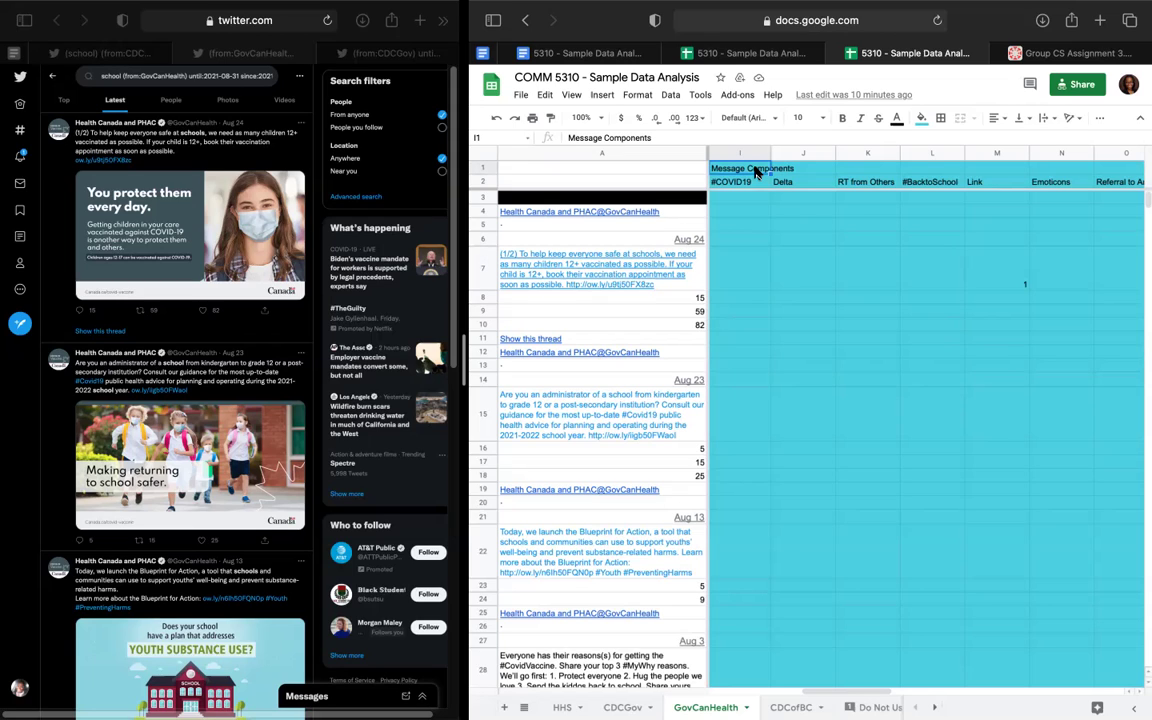
pyautogui.write('Mic')
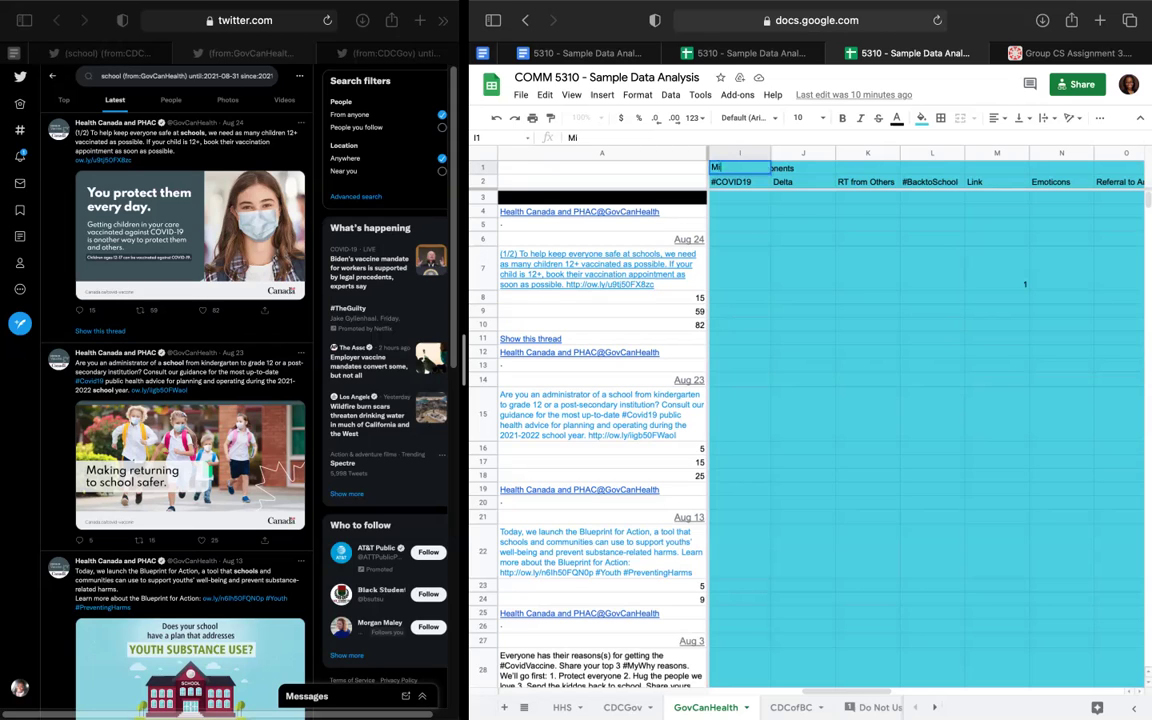
pyautogui.press('BackSpace')
pyautogui.write('sinformation')
pyautogui.click(803, 224)
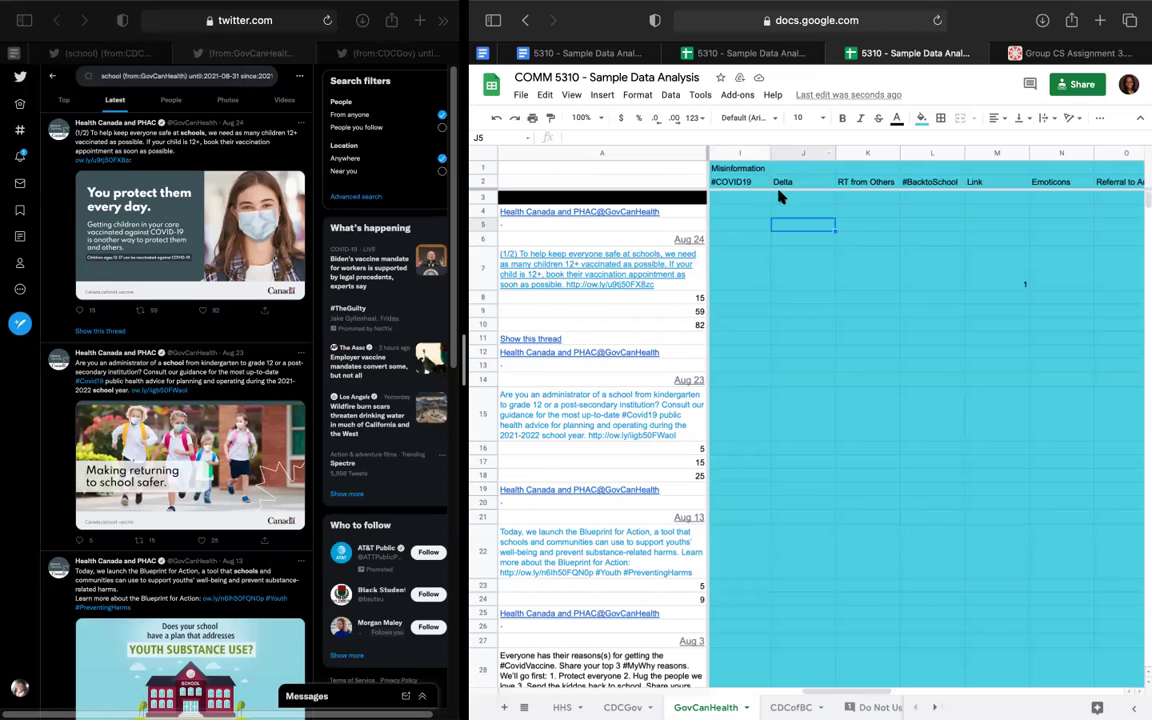
# Move the "Misinformation" heading from I1 to H1, above the #Vaccine column.
pyautogui.hscroll(-1, 776, 195)
pyautogui.click(740, 197)
pyautogui.hscroll(-2, 776, 195)
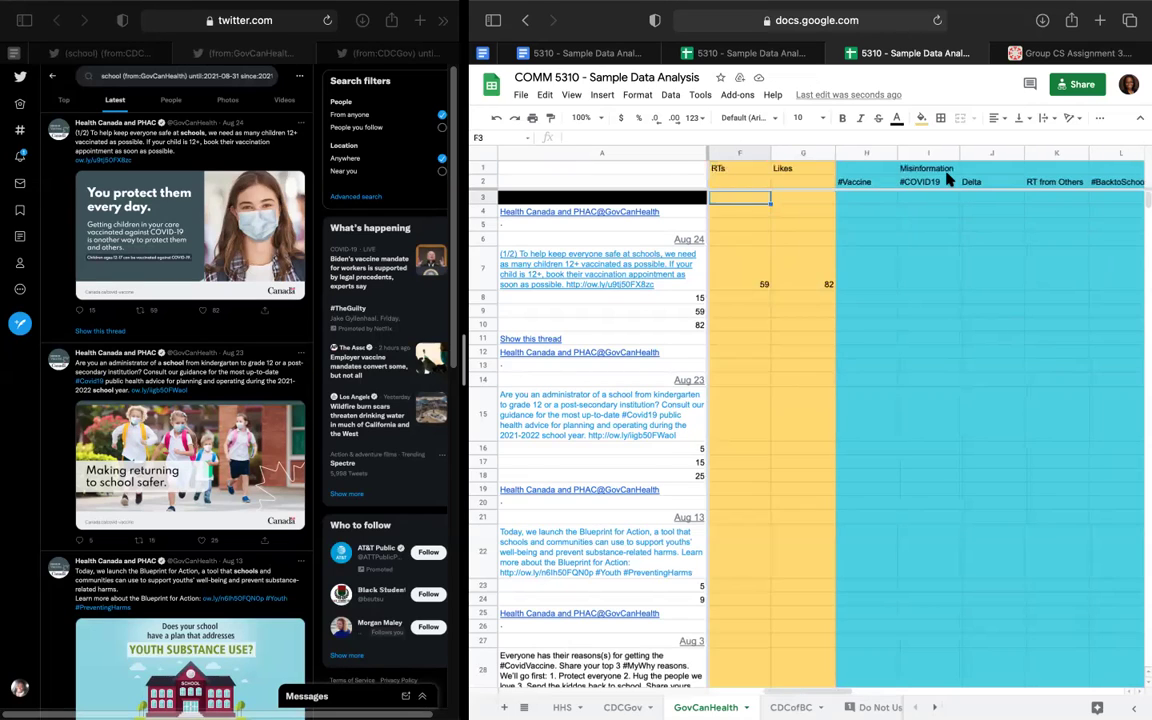
pyautogui.click(928, 168)
pyautogui.moveTo(928, 162); pyautogui.dragTo(866, 162)
pyautogui.write('Misinformation')
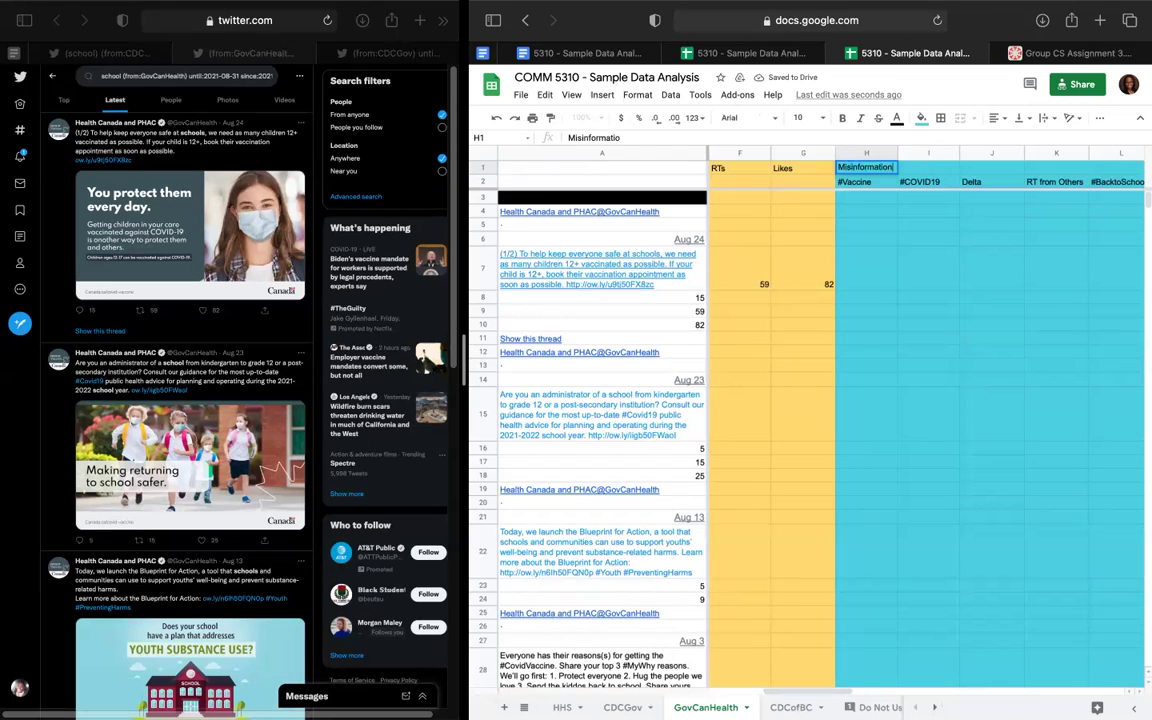
# Replace the #Vaccine heading in H2 with "Causes".
pyautogui.click(883, 187)
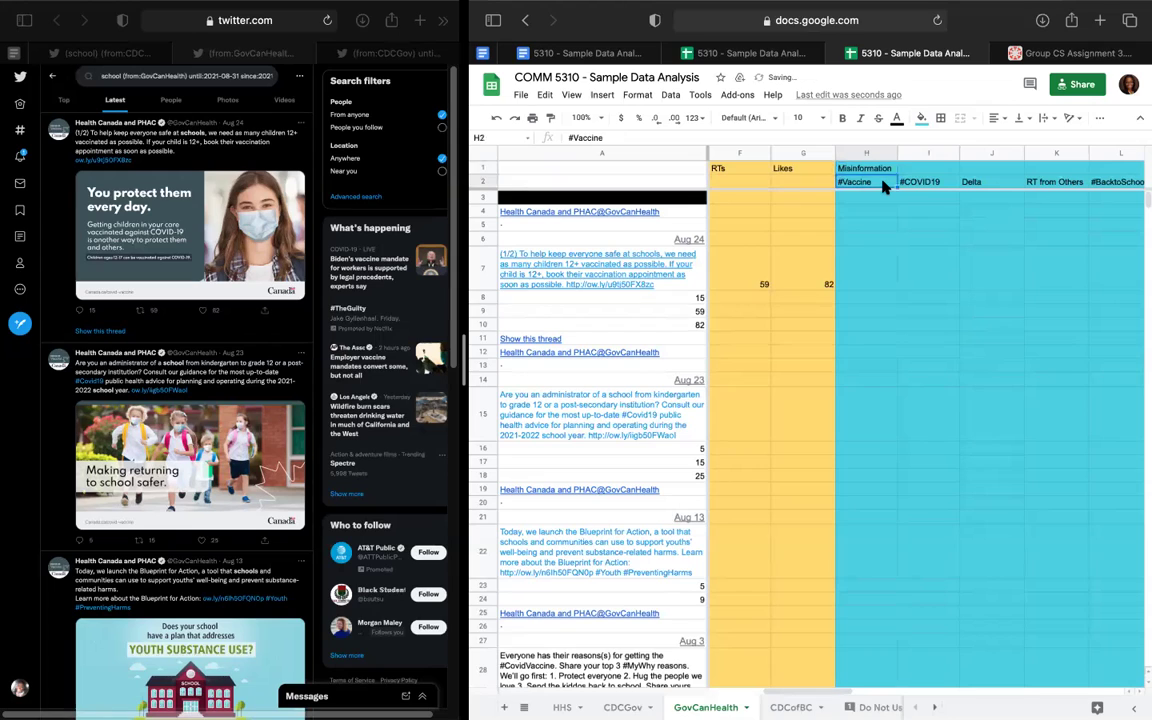
pyautogui.write('S')
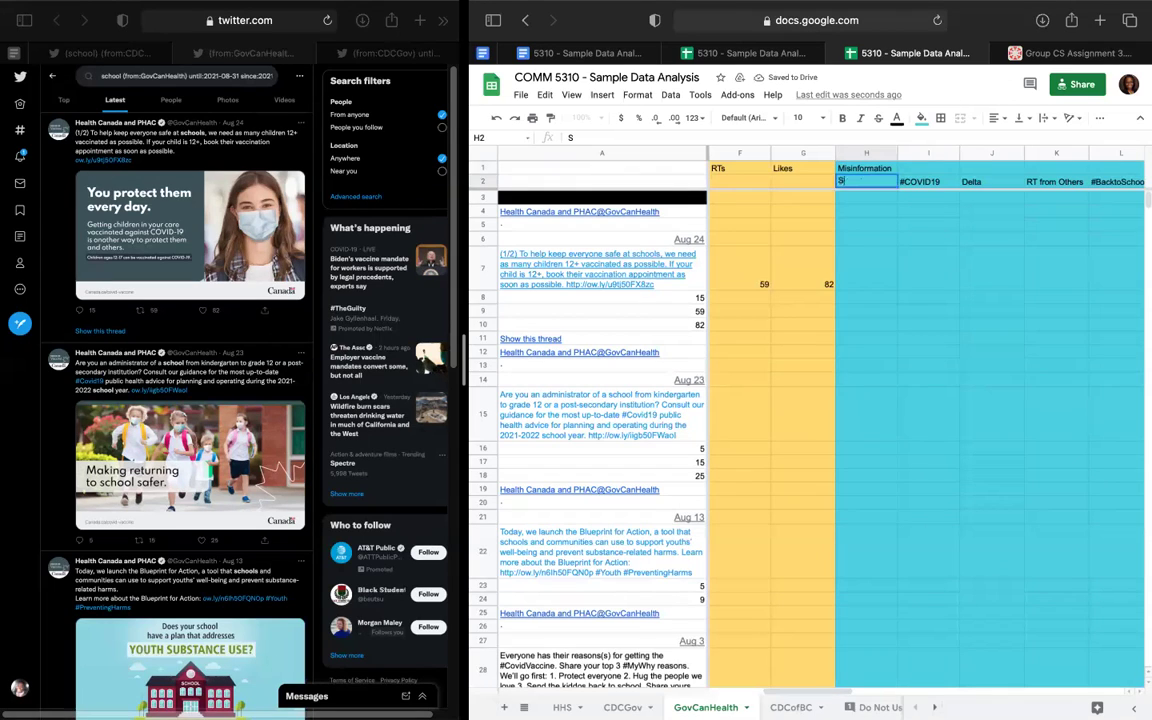
pyautogui.write('ymto')
pyautogui.press('BackSpace')
pyautogui.press('BackSpace')
pyautogui.write('pt')
pyautogui.press('BackSpace')
pyautogui.press('BackSpace')
pyautogui.press('BackSpace')
pyautogui.press('BackSpace')
pyautogui.write('Caus')
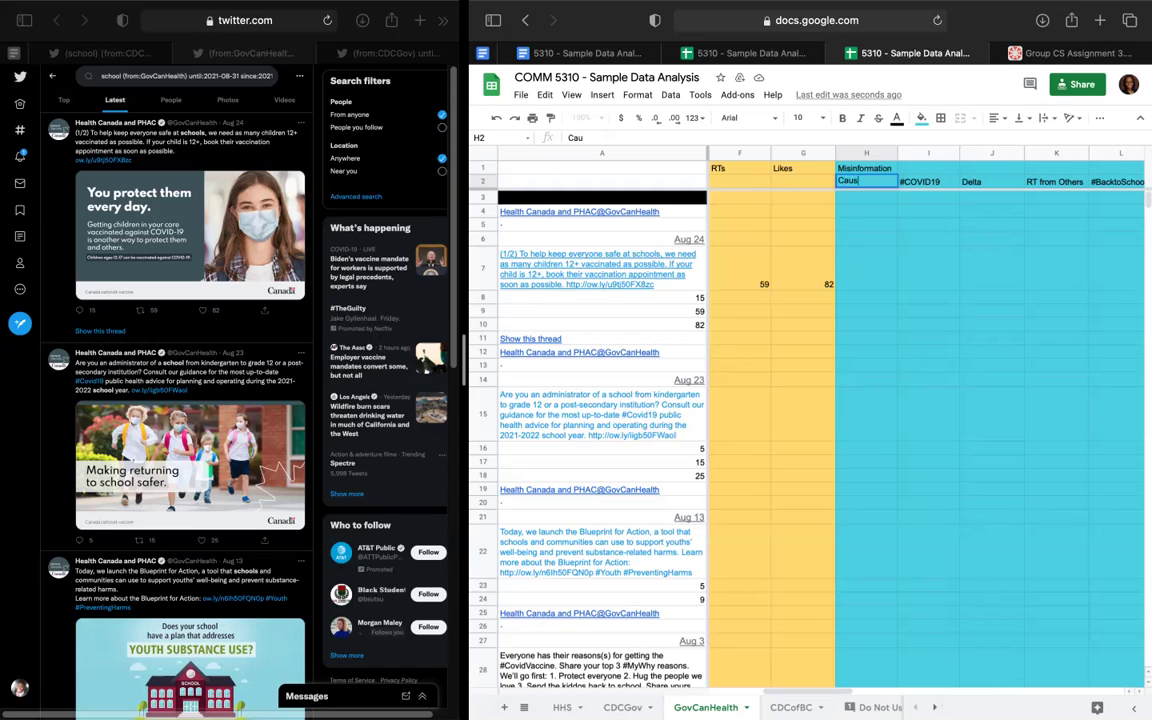
pyautogui.write('es')
pyautogui.click(912, 188)
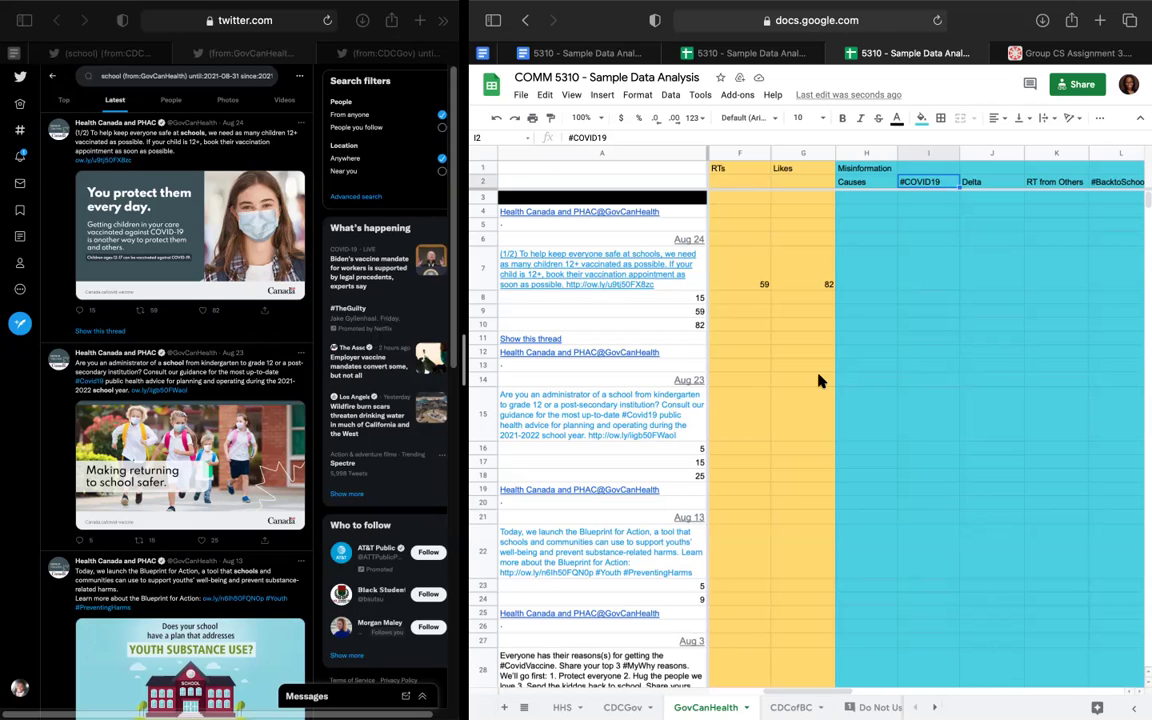
# Undo the heading edits until "Message Components" is restored in I1, and enter "Misinformation" in H1 beside it.
pyautogui.click(940, 272)
pyautogui.press('super+z')
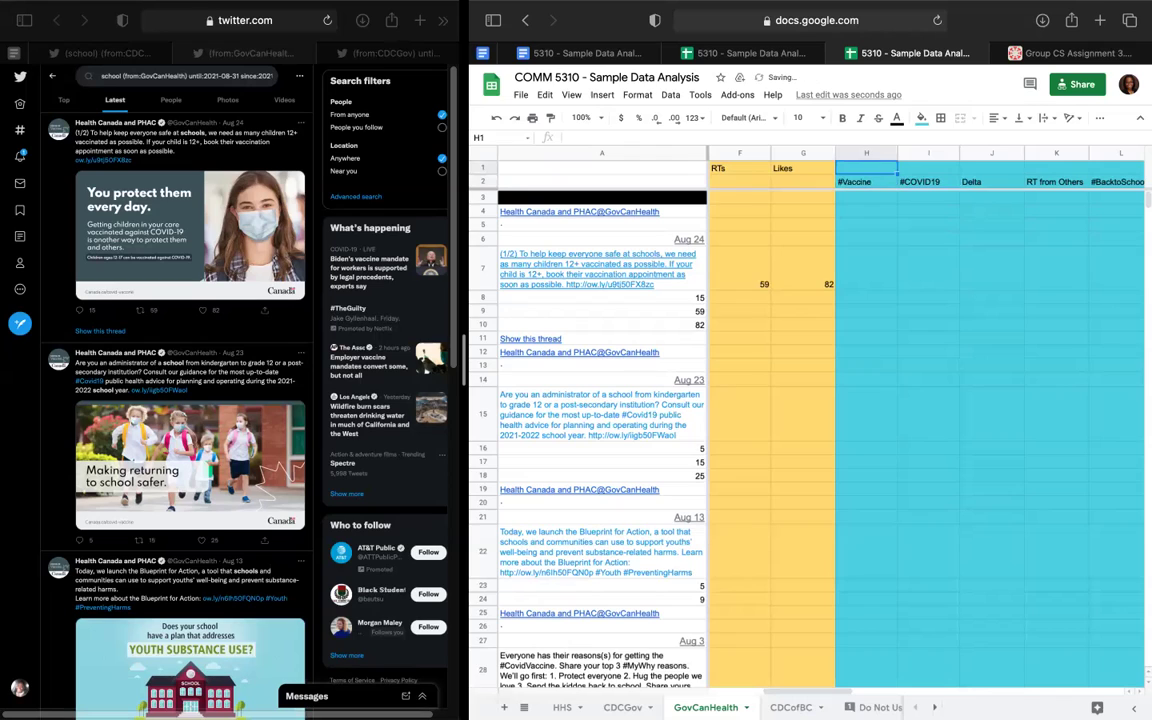
pyautogui.press('super+z')
pyautogui.press('super+z')
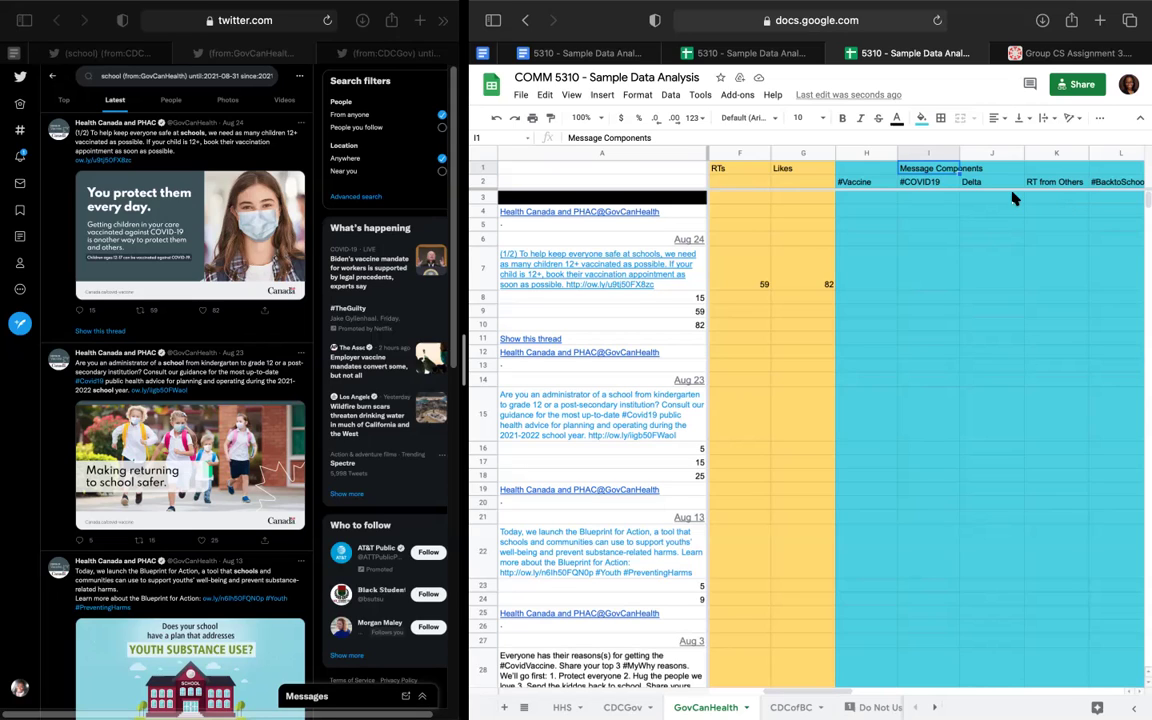
pyautogui.click(866, 172)
pyautogui.write('Misinformation')
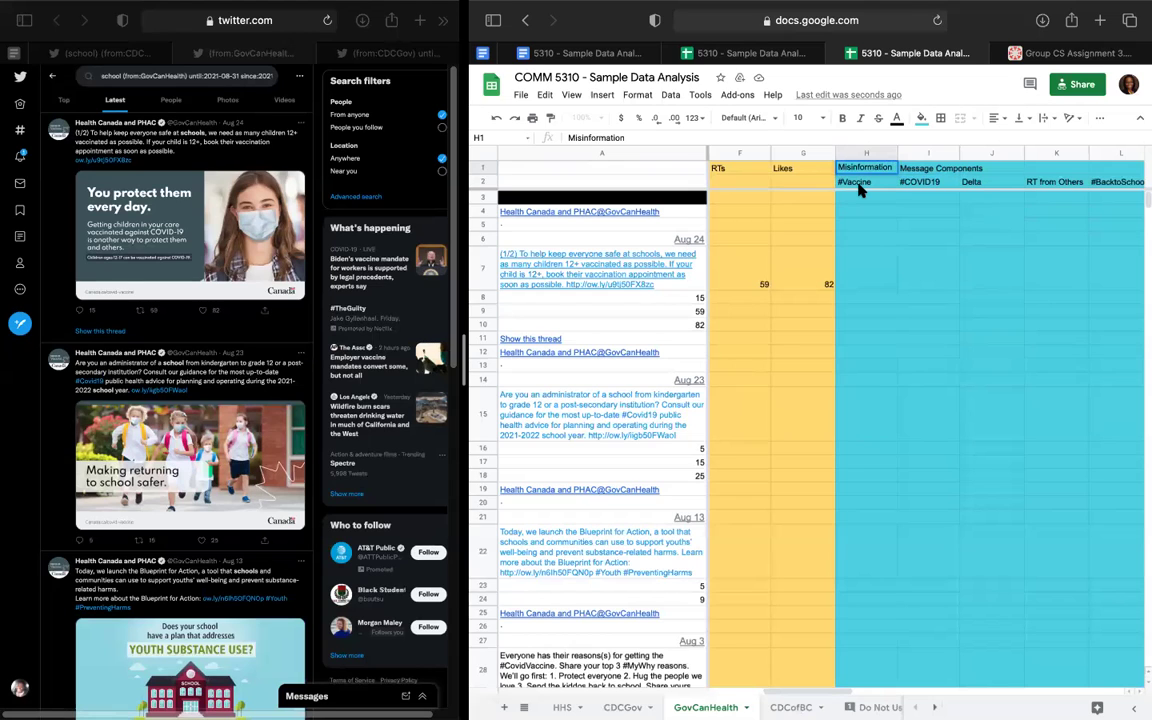
# Replace the #Vaccine heading in H2 with "Causes" and the #COVID19 heading in I2 with "Treatment".
pyautogui.click(858, 190)
pyautogui.write('Causes')
pyautogui.press('Tab')
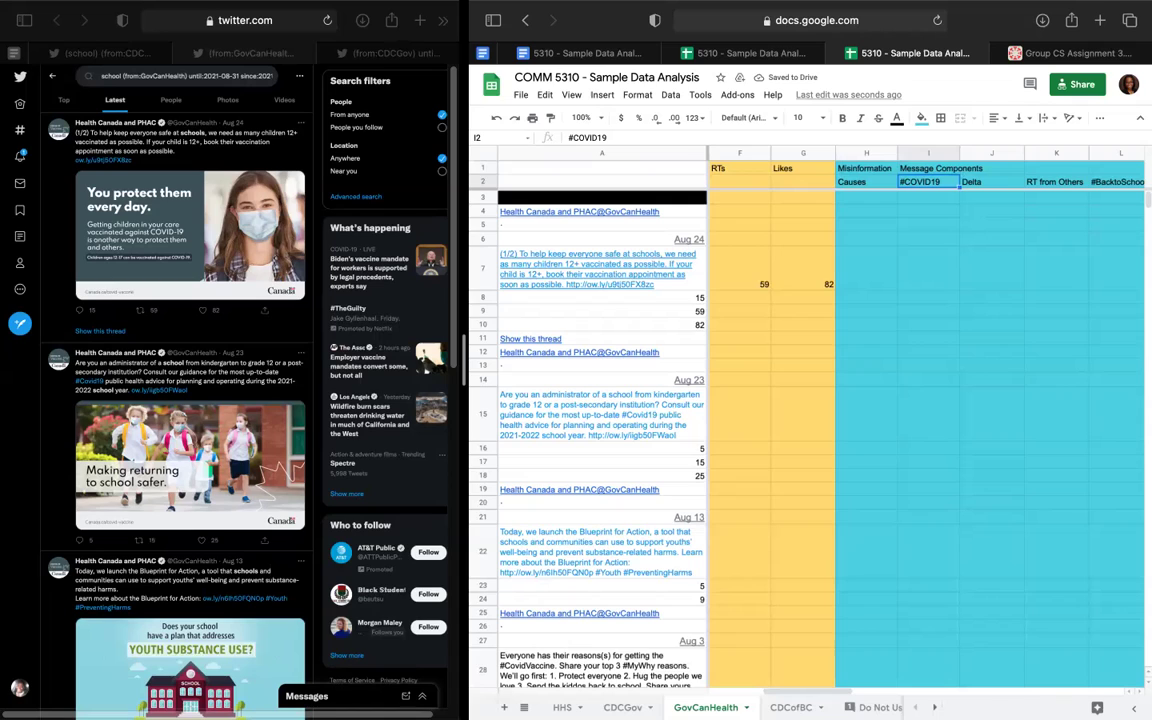
pyautogui.write('Treatment')
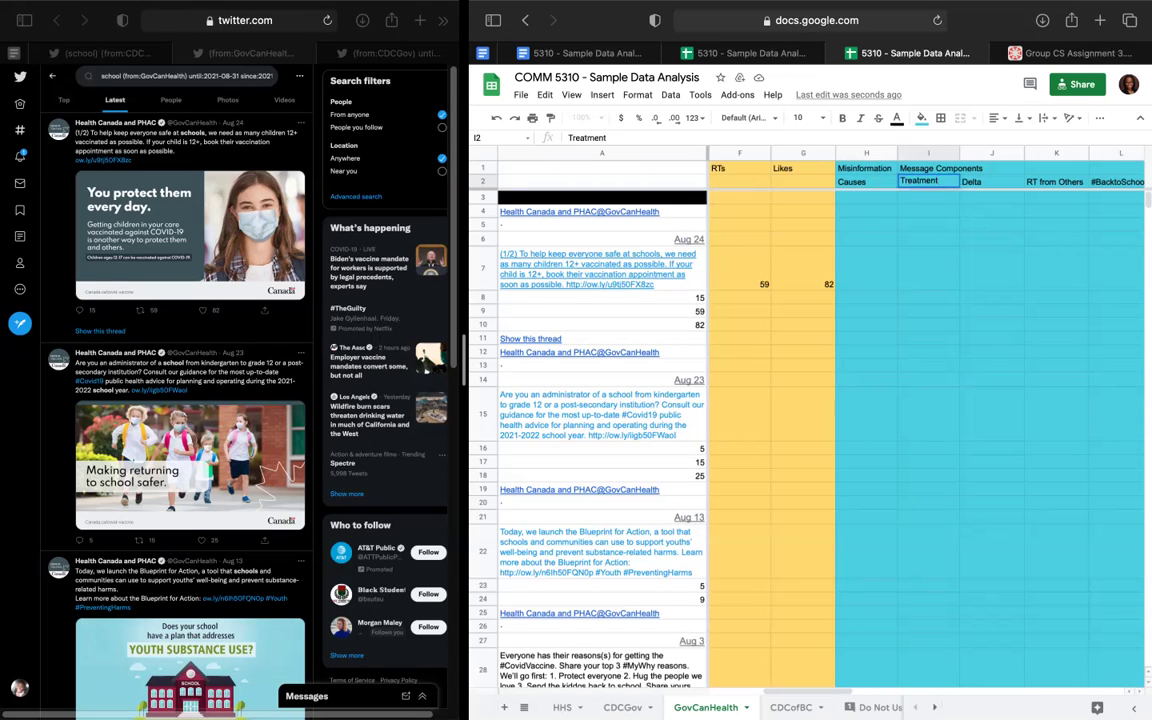
pyautogui.press('Tab')
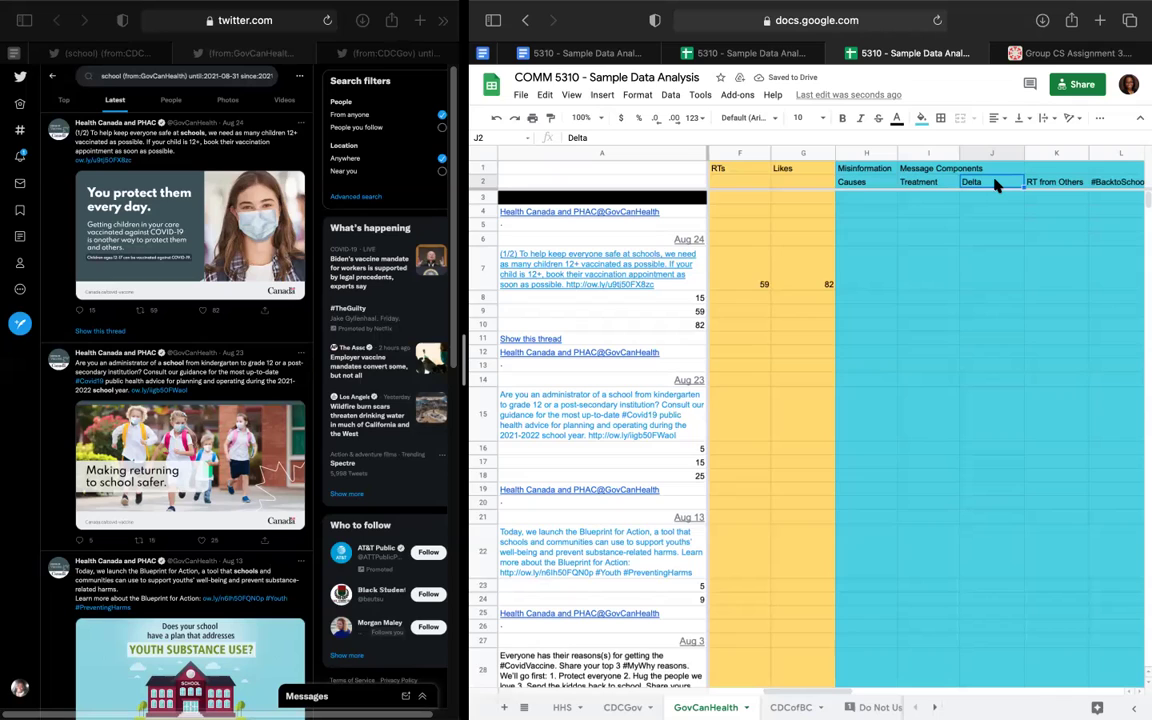
pyautogui.write('Who is Su')
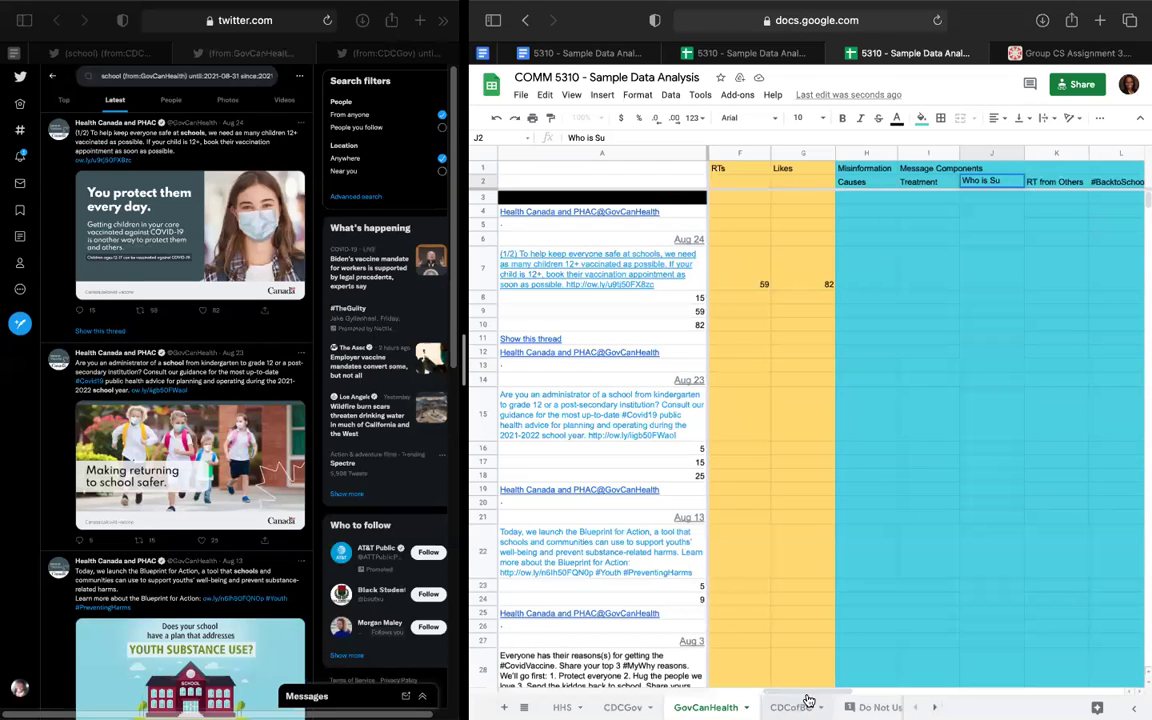
pyautogui.press('BackSpace')
pyautogui.press('BackSpace')
pyautogui.press('BackSpace')
pyautogui.press('BackSpace')
pyautogui.press('BackSpace')
pyautogui.press('BackSpace')
pyautogui.press('BackSpace')
pyautogui.press('BackSpace')
pyautogui.press('BackSpace')
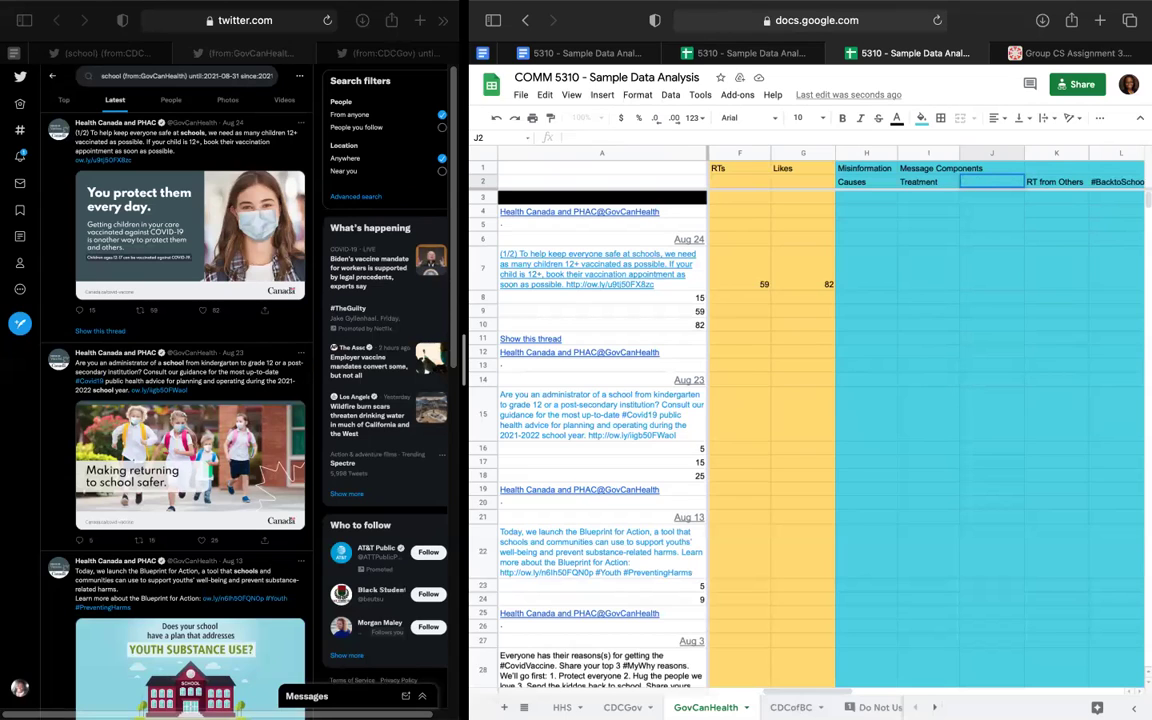
# Undo the row 2 heading edits to restore #Vaccine and #COVID19.
pyautogui.hotkey('ctrl', 'z')
pyautogui.hotkey('ctrl', 'z')
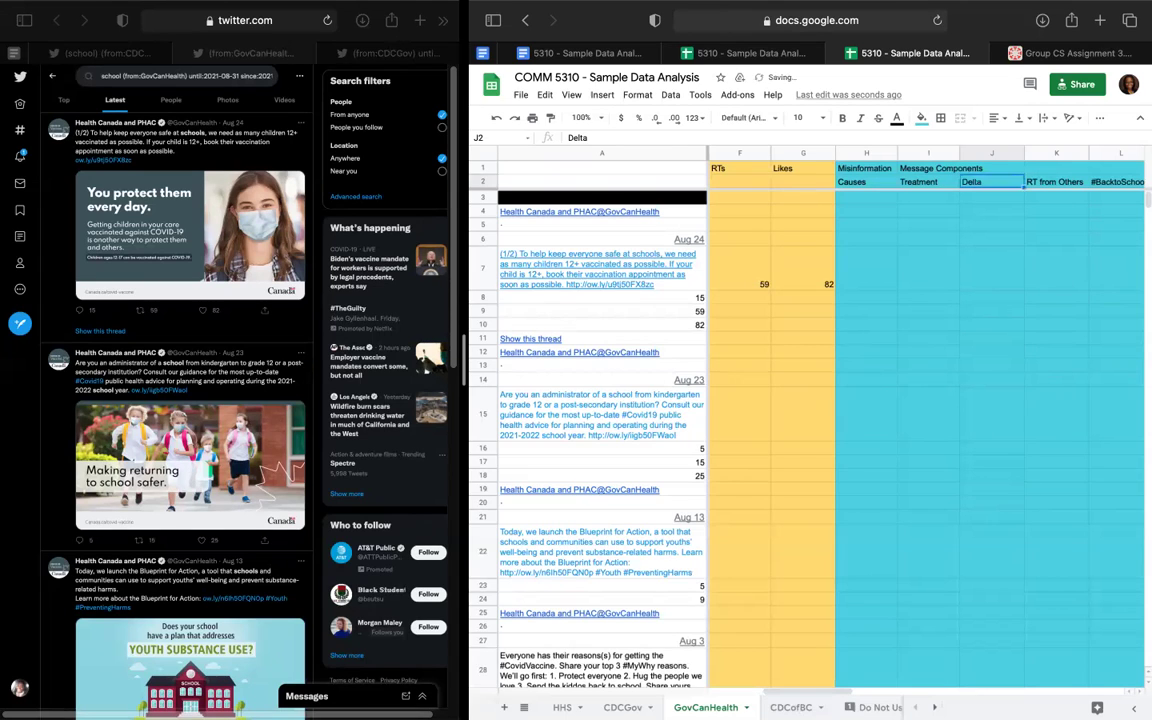
pyautogui.hotkey('ctrl', 'z')
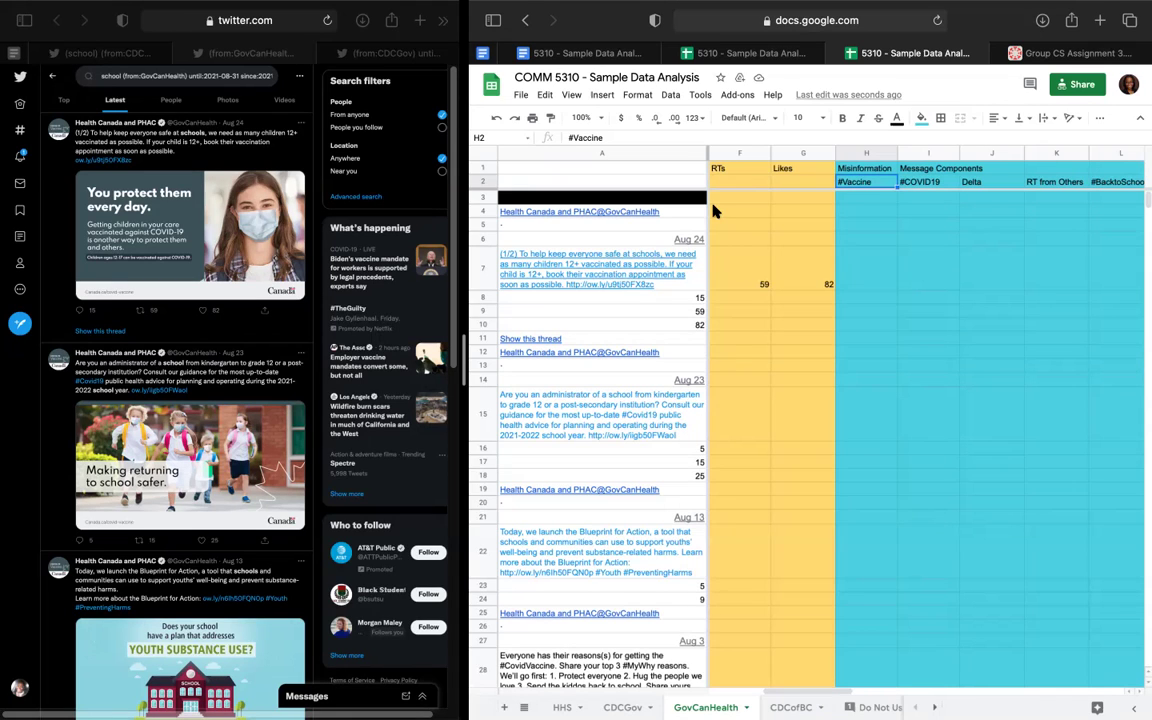
# Examine the coding of the Aug 24 tweet in row 7 across the Message Components and visual columns through Moving Graphic.
pyautogui.moveTo(503, 697)
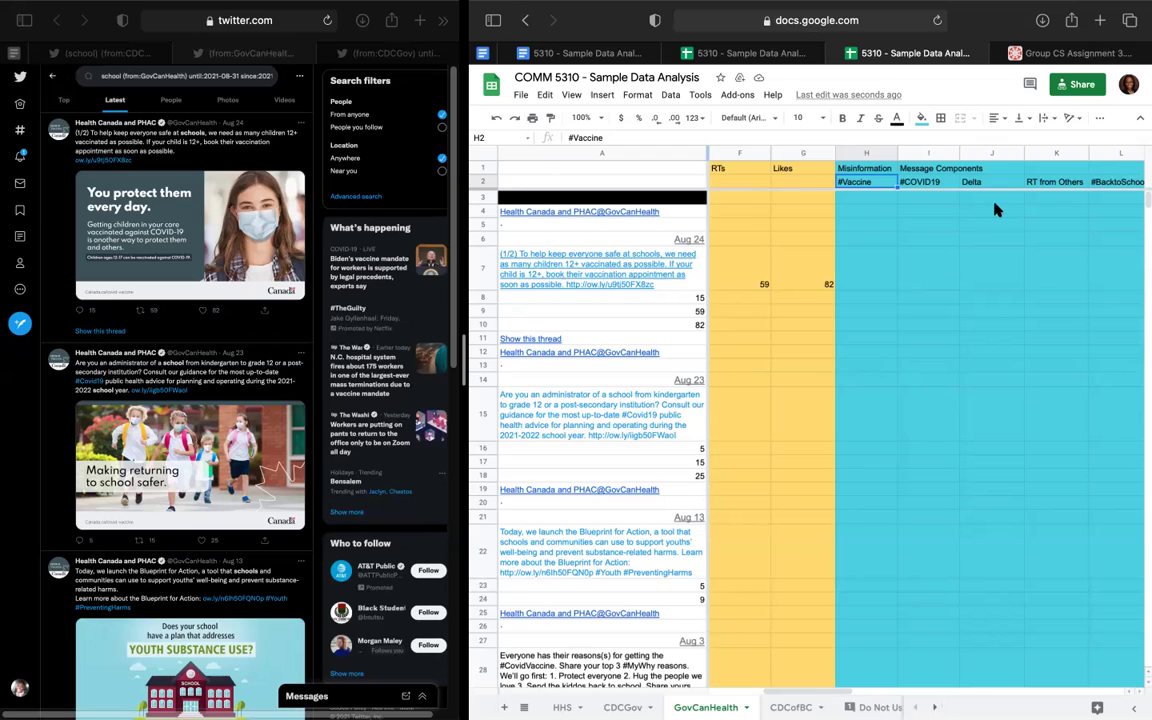
pyautogui.press('Right')
pyautogui.press('Right')
pyautogui.press('Down')
pyautogui.press('Down')
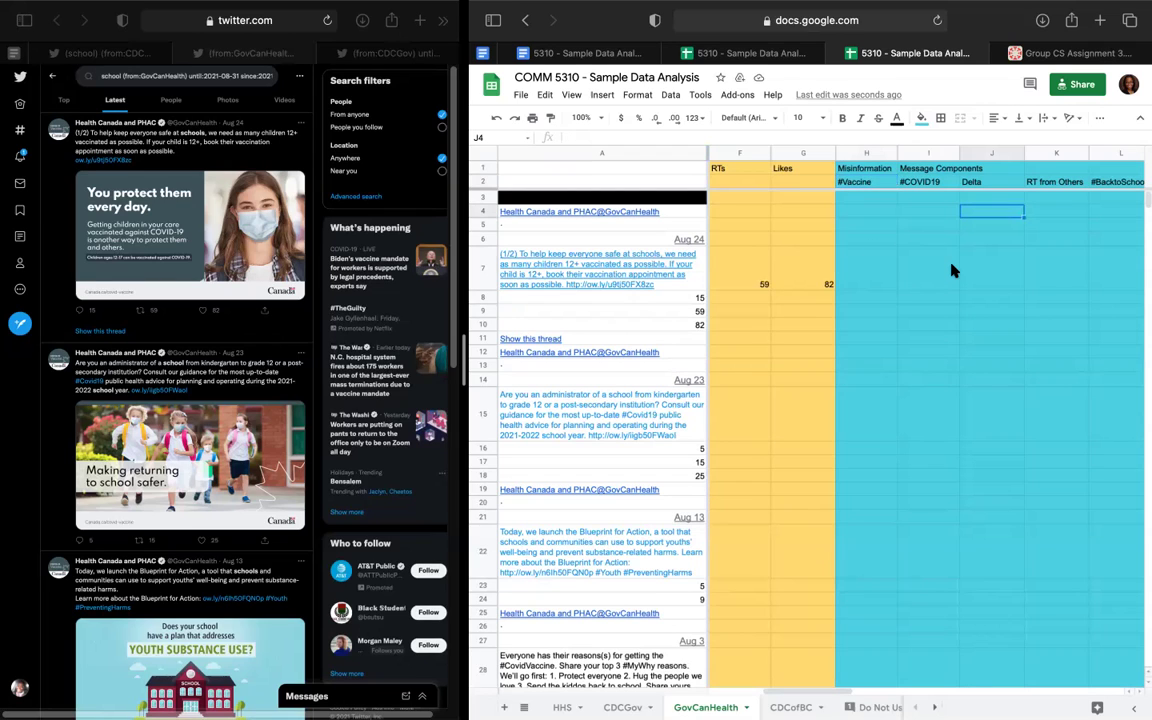
pyautogui.press('Right')
pyautogui.press('Down')
pyautogui.press('Down')
pyautogui.press('Down')
pyautogui.press('Right')
pyautogui.press('Right')
pyautogui.press('Right')
pyautogui.press('Right')
pyautogui.press('Right')
pyautogui.press('Right')
pyautogui.press('Right')
pyautogui.press('Right')
pyautogui.press('Right')
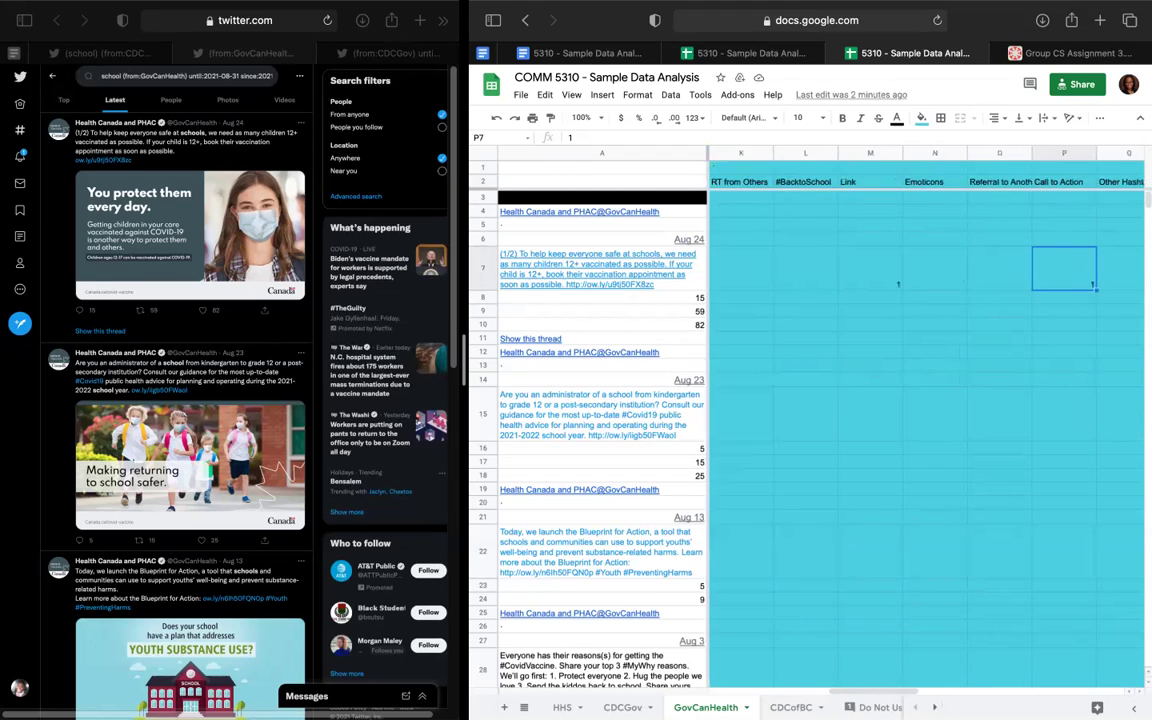
pyautogui.press('Right')
pyautogui.press('Right')
pyautogui.press('Right')
pyautogui.press('Right')
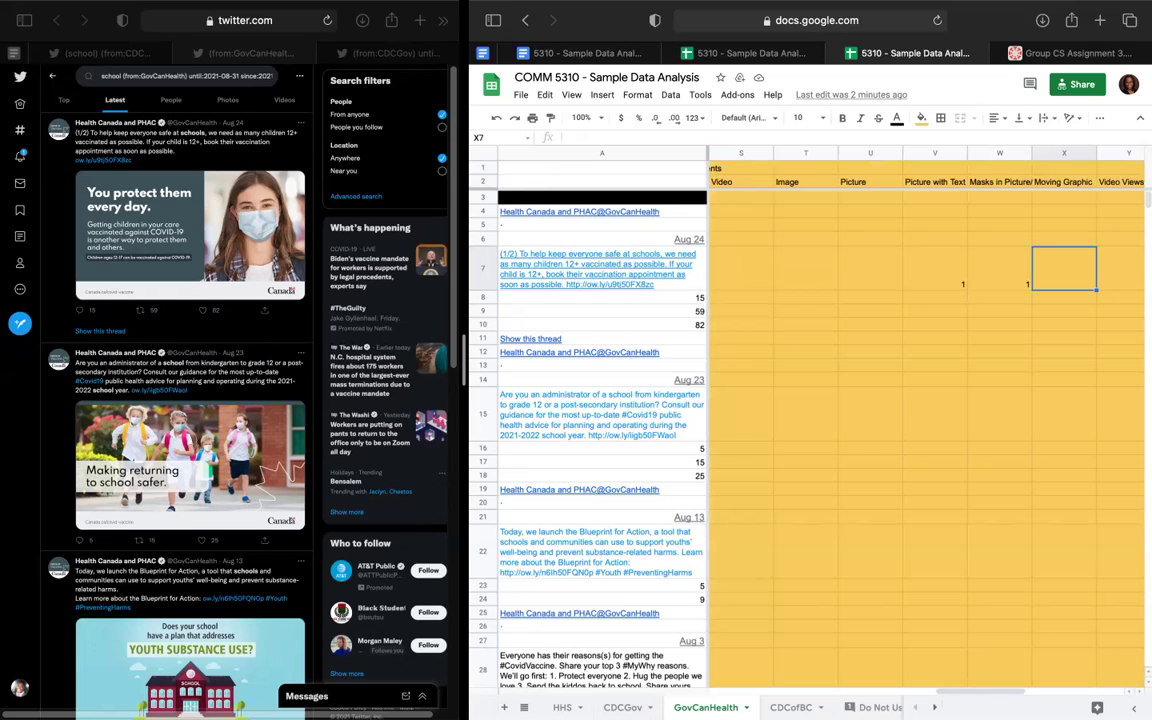
# Review the coding headings back from the Video column to the Tweet Count column.
pyautogui.moveTo(545, 705)
pyautogui.moveTo(620, 382)
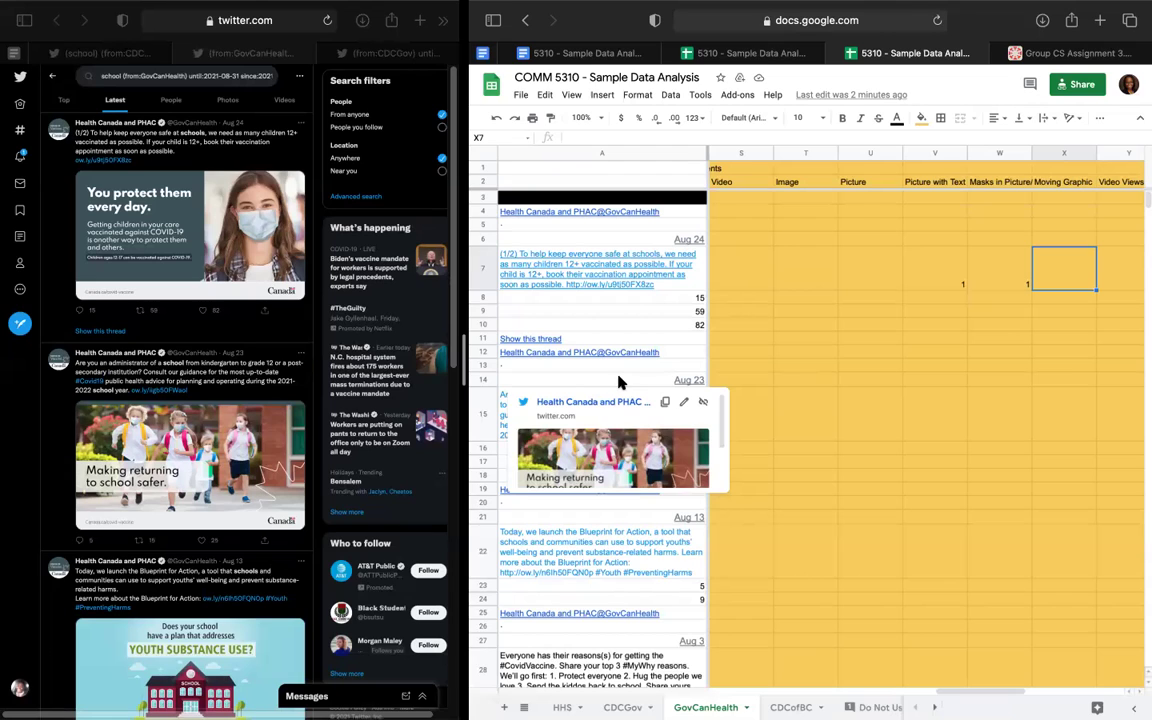
pyautogui.click(754, 231)
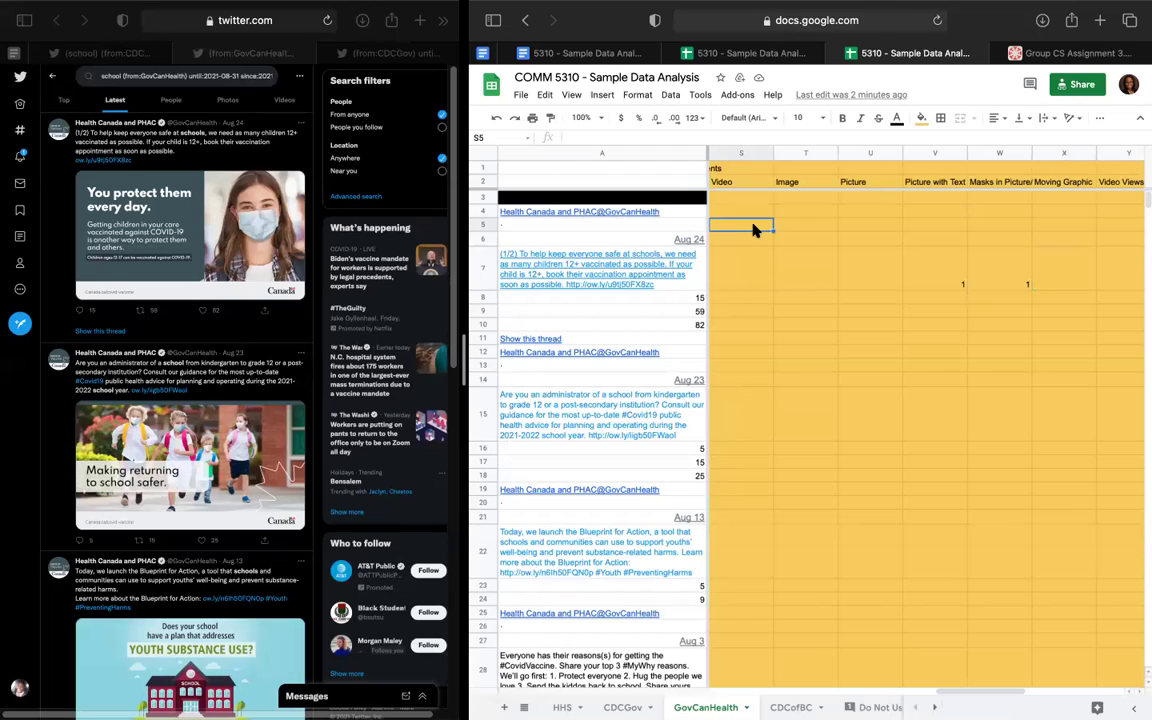
pyautogui.press('Left')
pyautogui.press('Left')
pyautogui.press('Left')
pyautogui.press('Left')
pyautogui.press('Left')
pyautogui.press('Left')
pyautogui.press('Left')
pyautogui.press('Left')
pyautogui.press('Left')
pyautogui.press('Left')
pyautogui.press('Left')
pyautogui.press('Left')
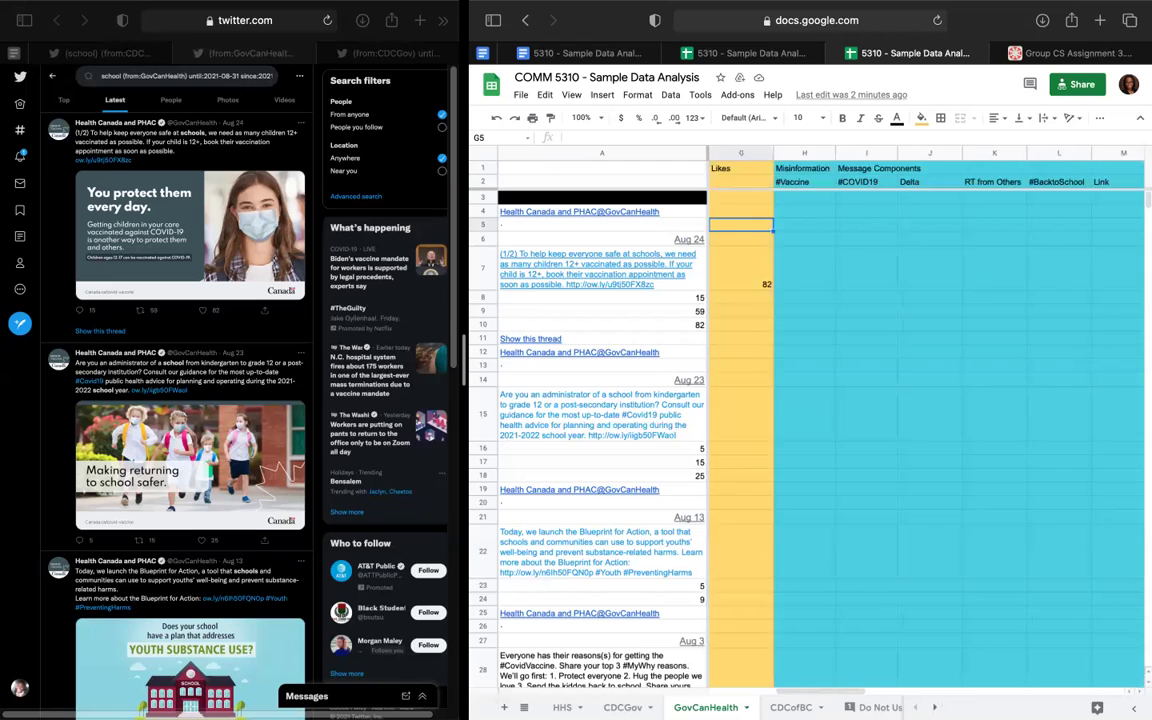
pyautogui.press('Left')
pyautogui.press('Left')
pyautogui.press('Left')
pyautogui.press('Left')
pyautogui.press('Left')
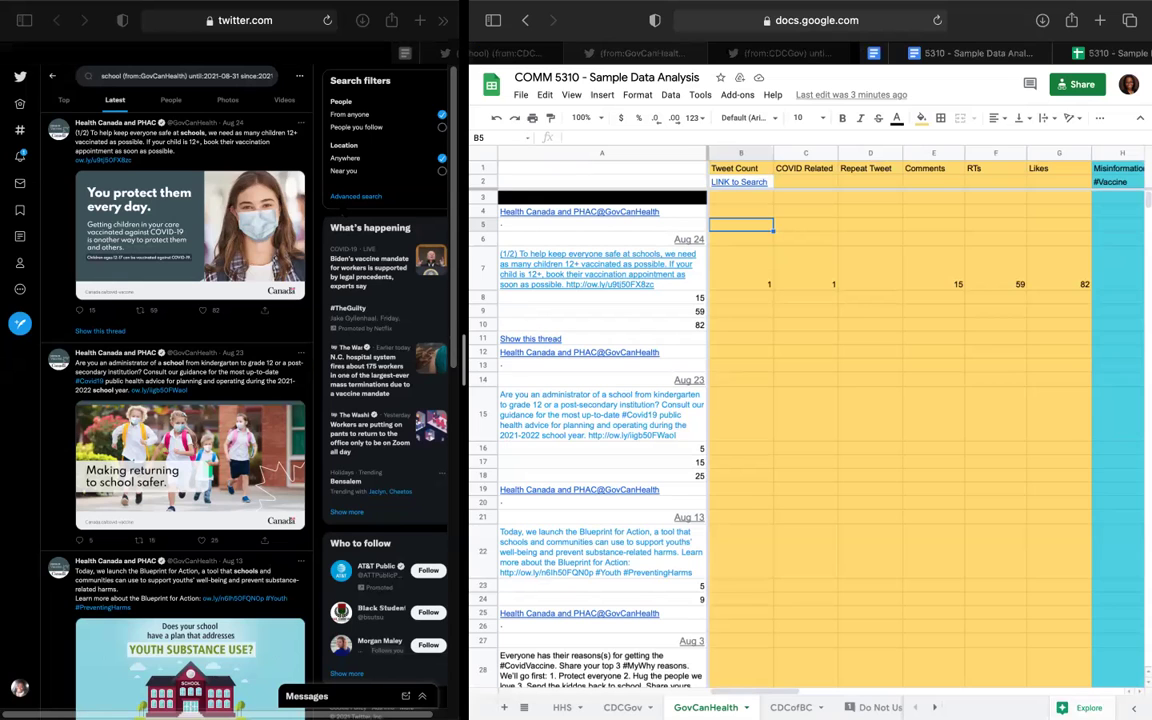
# Look up the Texas Education Agency's Twitter handle in Notes and replace GovCanHealth with teainfo in the Twitter search query.
pyautogui.hotkey('ctrl', 'Left')
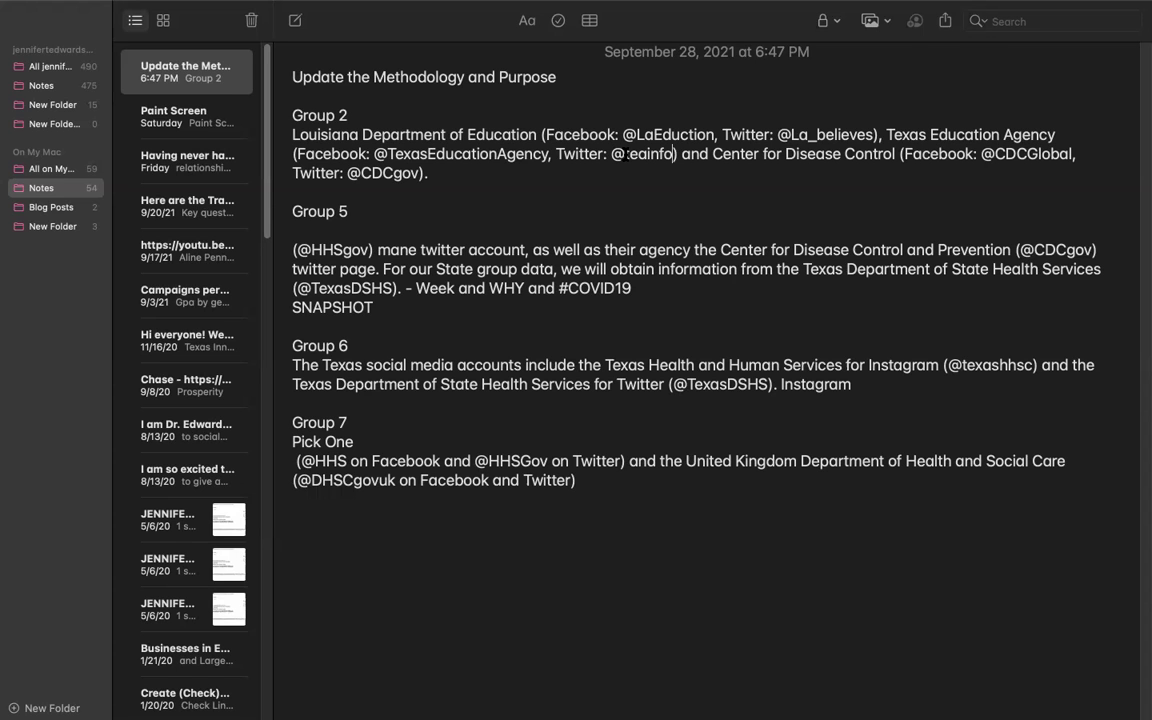
pyautogui.press('super+Tab')
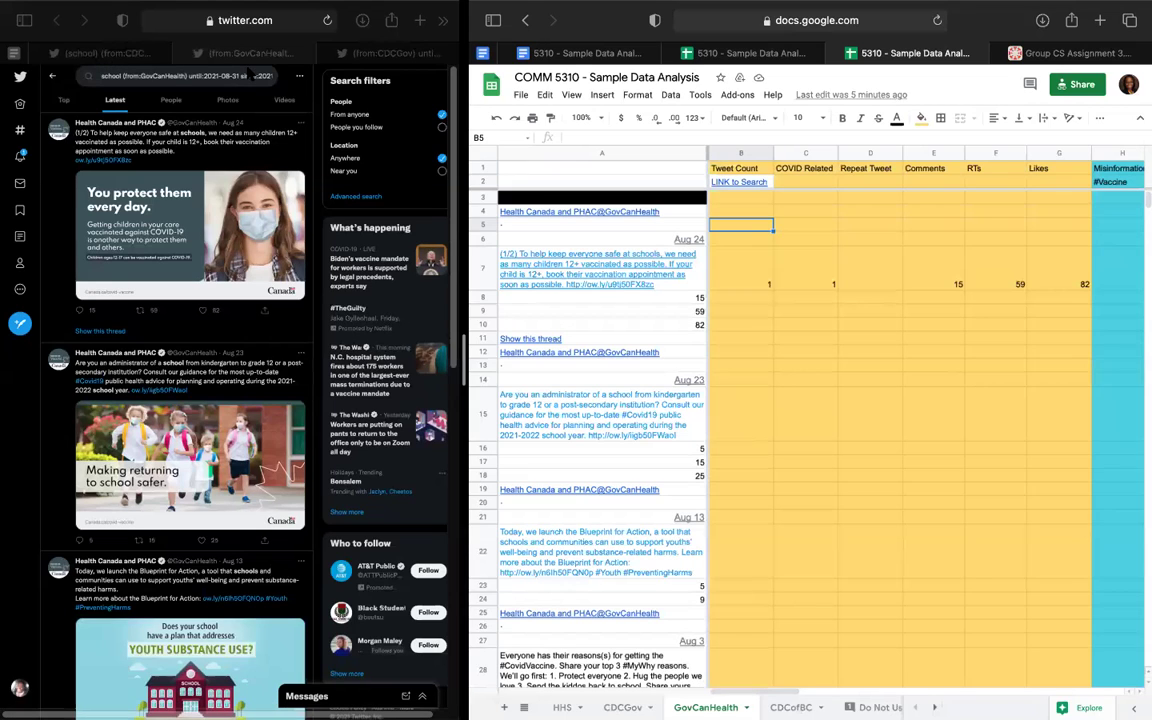
pyautogui.click(158, 70)
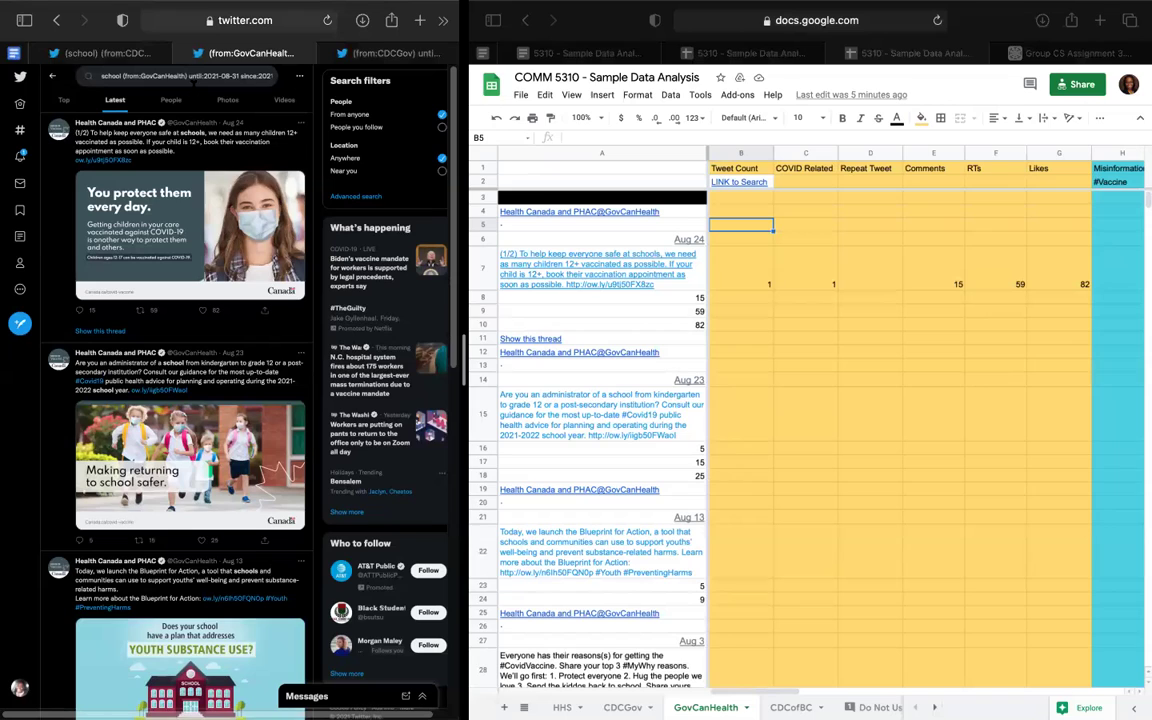
pyautogui.click(164, 70)
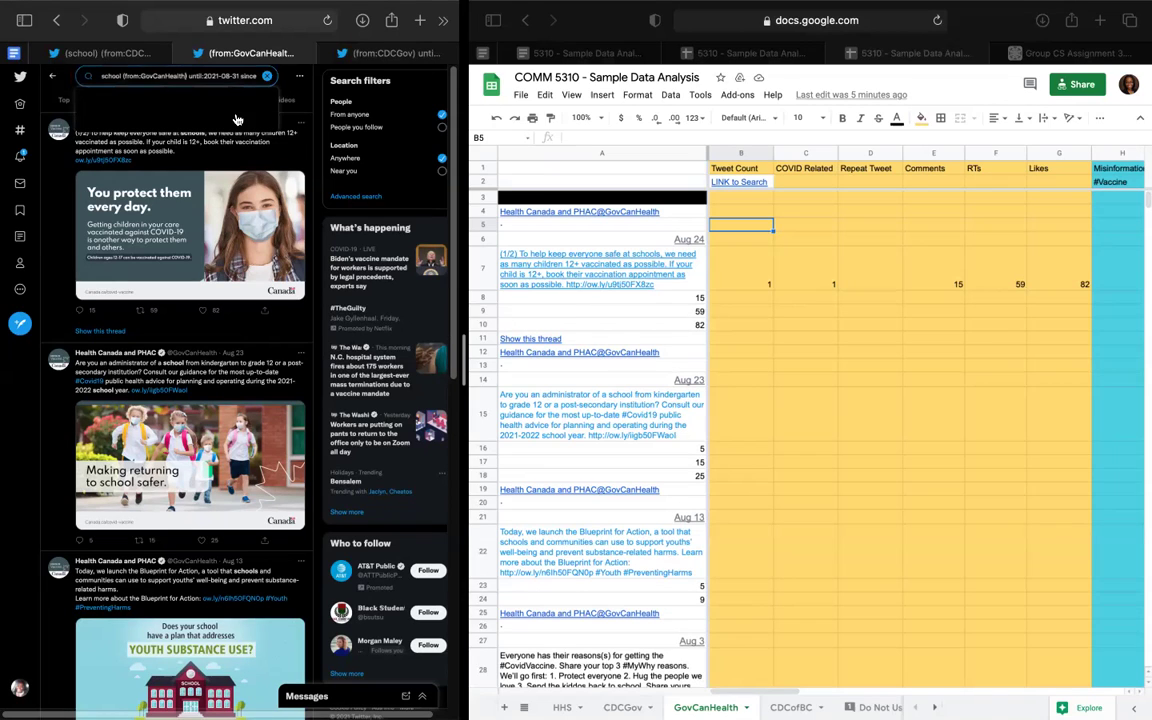
pyautogui.click(215, 70)
pyautogui.press('BackSpace')
pyautogui.press('BackSpace')
pyautogui.press('BackSpace')
pyautogui.press('BackSpace')
pyautogui.press('BackSpace')
pyautogui.press('BackSpace')
pyautogui.press('BackSpace')
pyautogui.press('BackSpace')
pyautogui.write('teainfo')
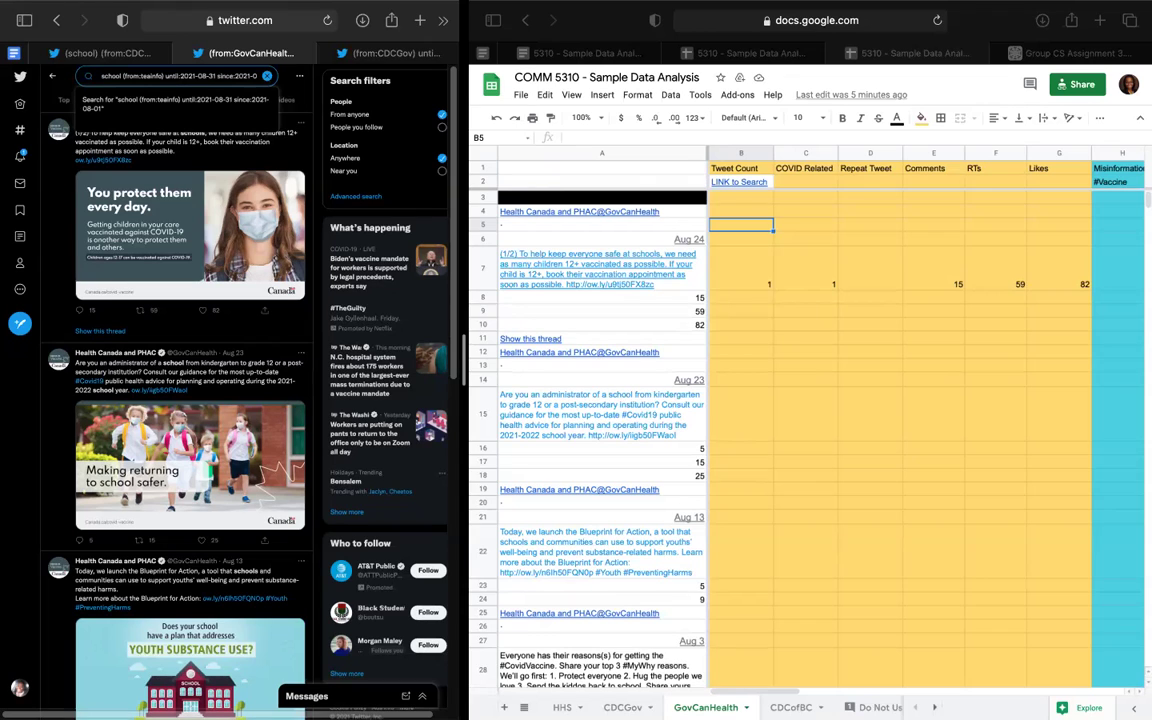
# Change the search keyword from school to COVID19 and run the search for teainfo tweets.
pyautogui.moveTo(123, 75); pyautogui.dragTo(89, 75)
pyautogui.write('COVID')
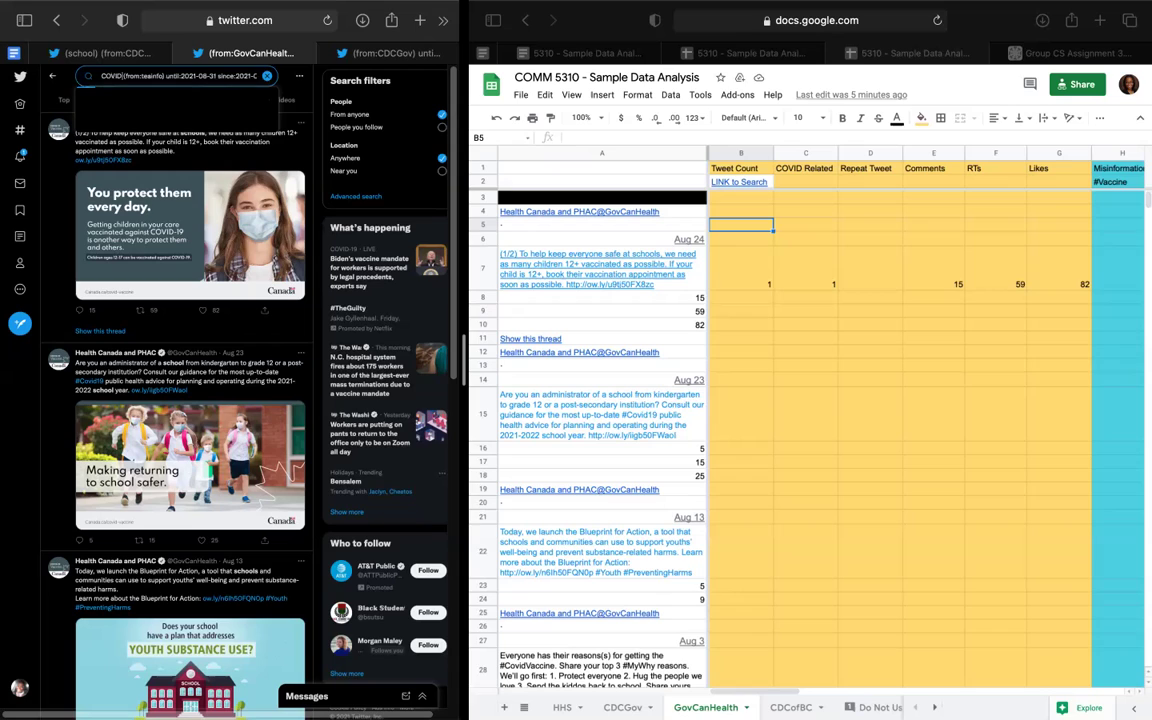
pyautogui.write('19')
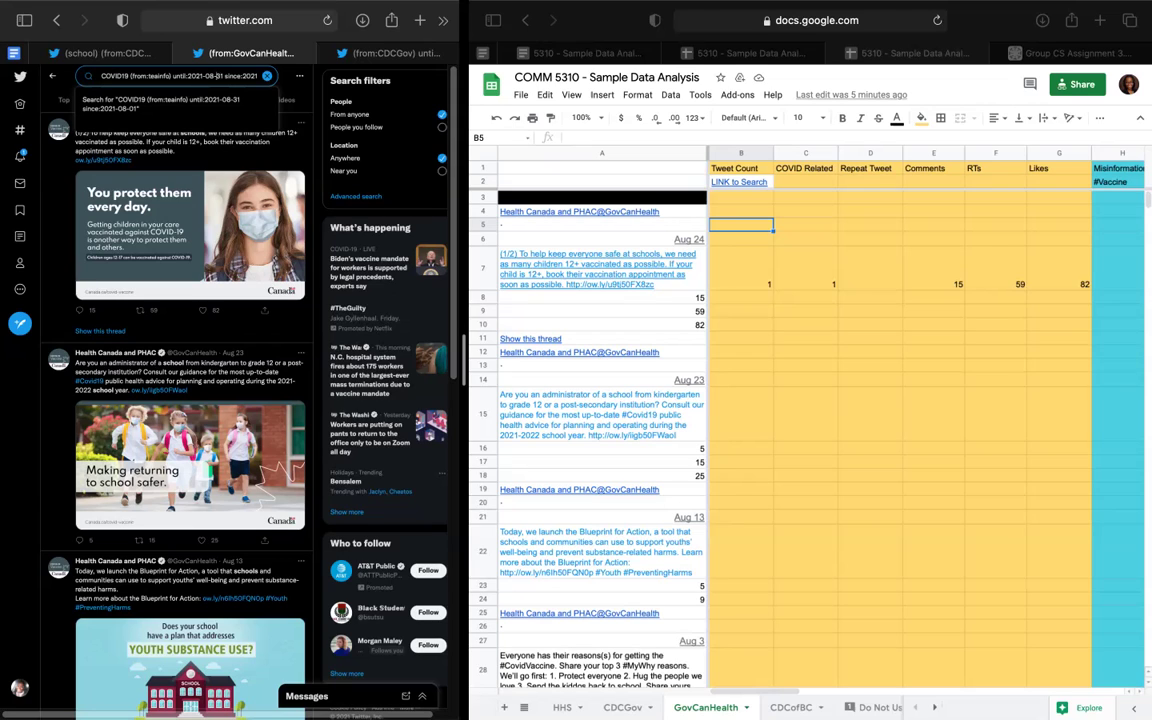
pyautogui.press('Return')
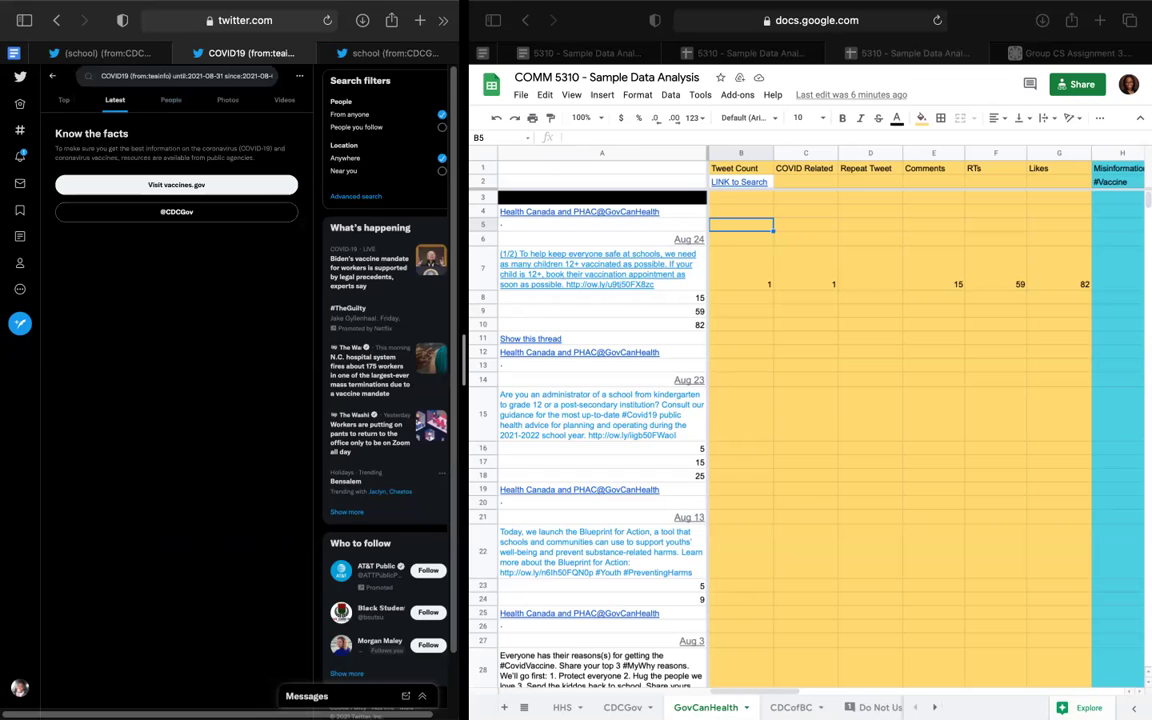
# Search teainfo's tweets again with the keyword COVID, and close that search tab.
pyautogui.moveTo(166, 76); pyautogui.dragTo(268, 76)
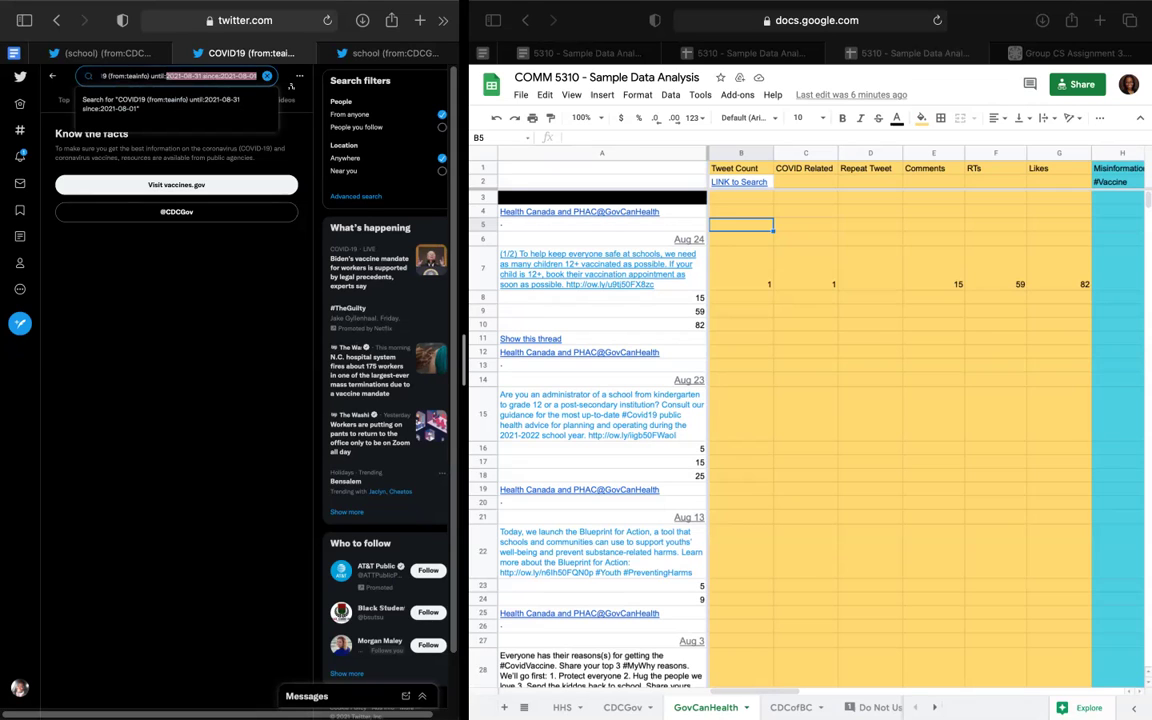
pyautogui.moveTo(131, 76); pyautogui.dragTo(101, 76)
pyautogui.click(127, 76)
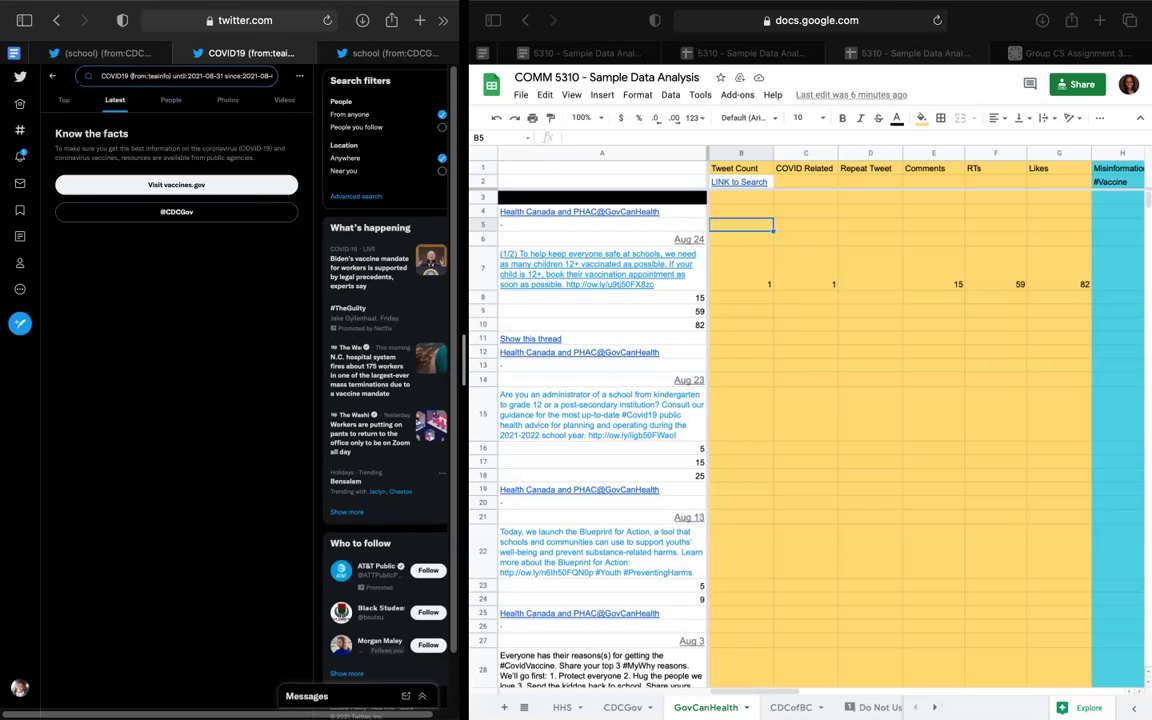
pyautogui.doubleClick(115, 76)
pyautogui.write('COVID')
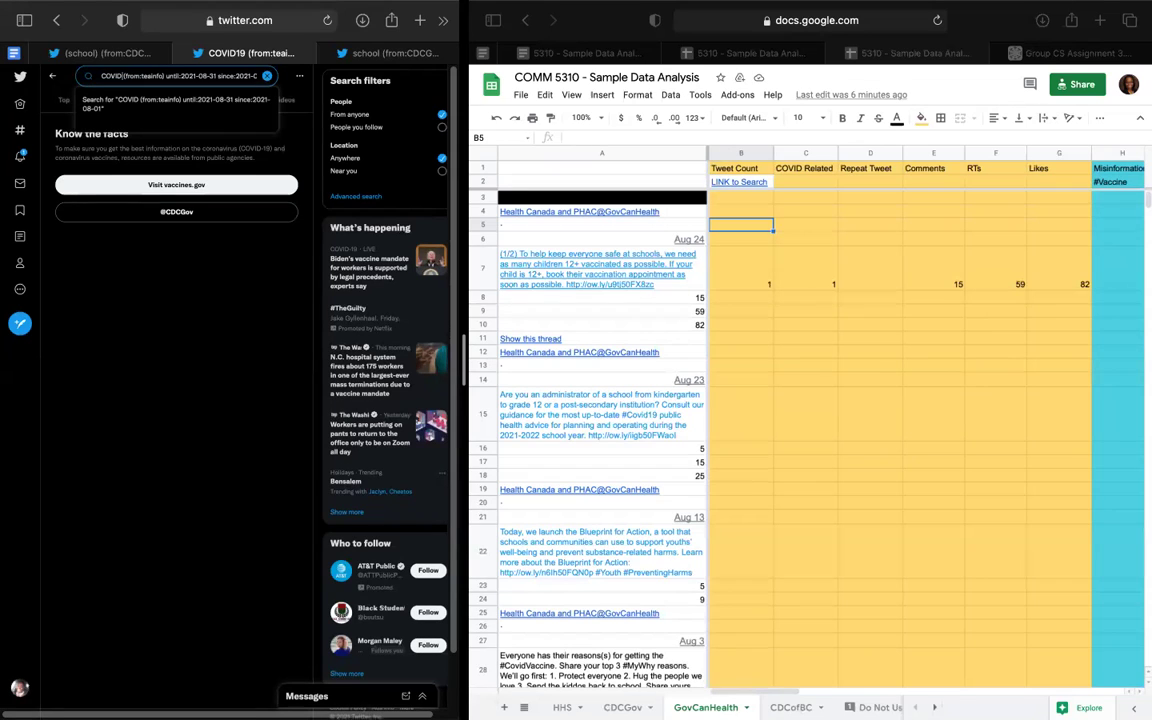
pyautogui.press('Return')
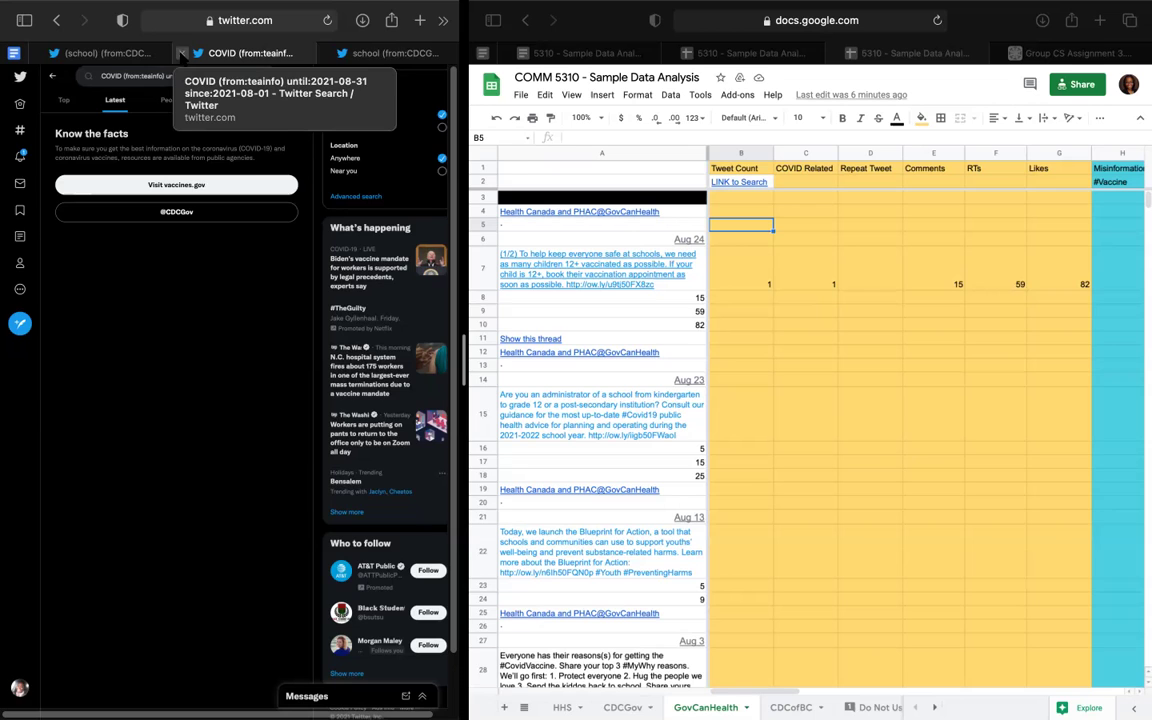
pyautogui.click(181, 53)
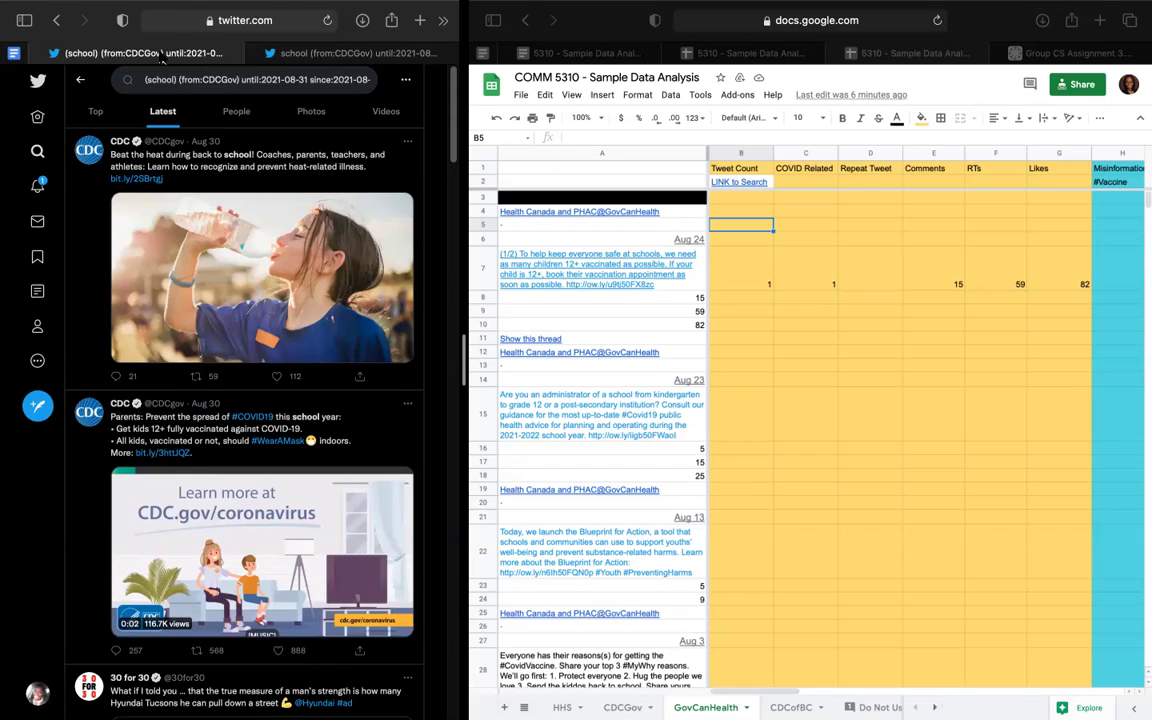
# Search the web for twitter advanced search and open Twitter's Advanced Search page from the results.
pyautogui.click(271, 21)
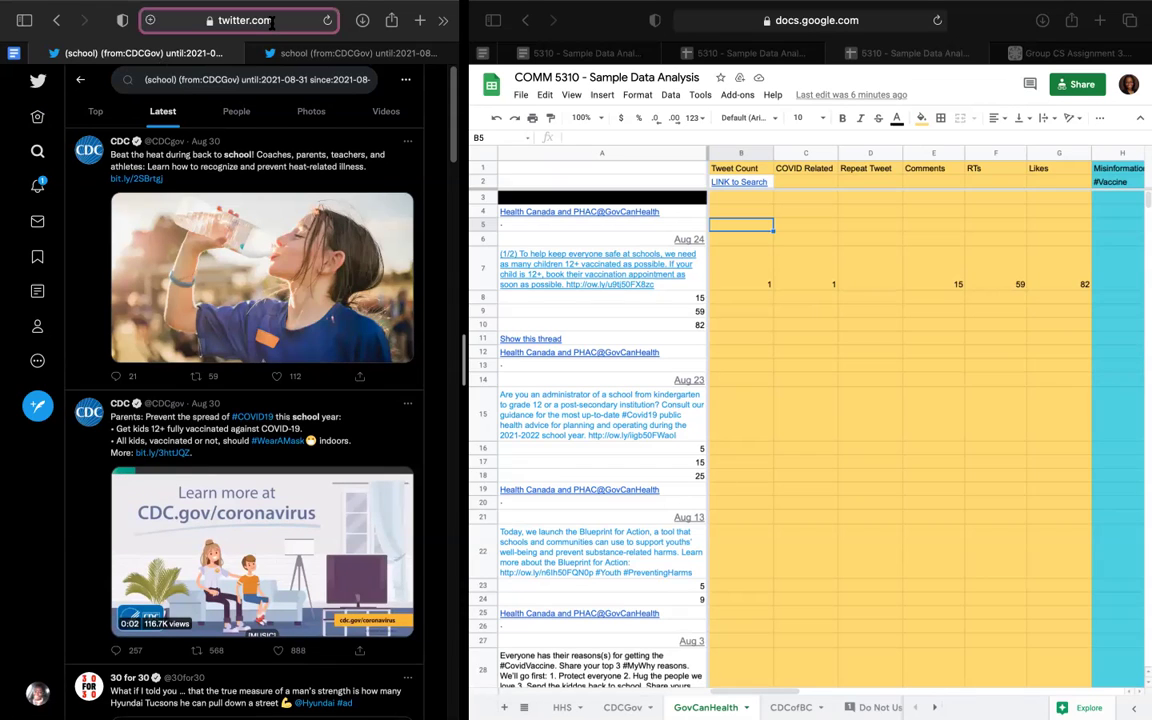
pyautogui.write('twitter')
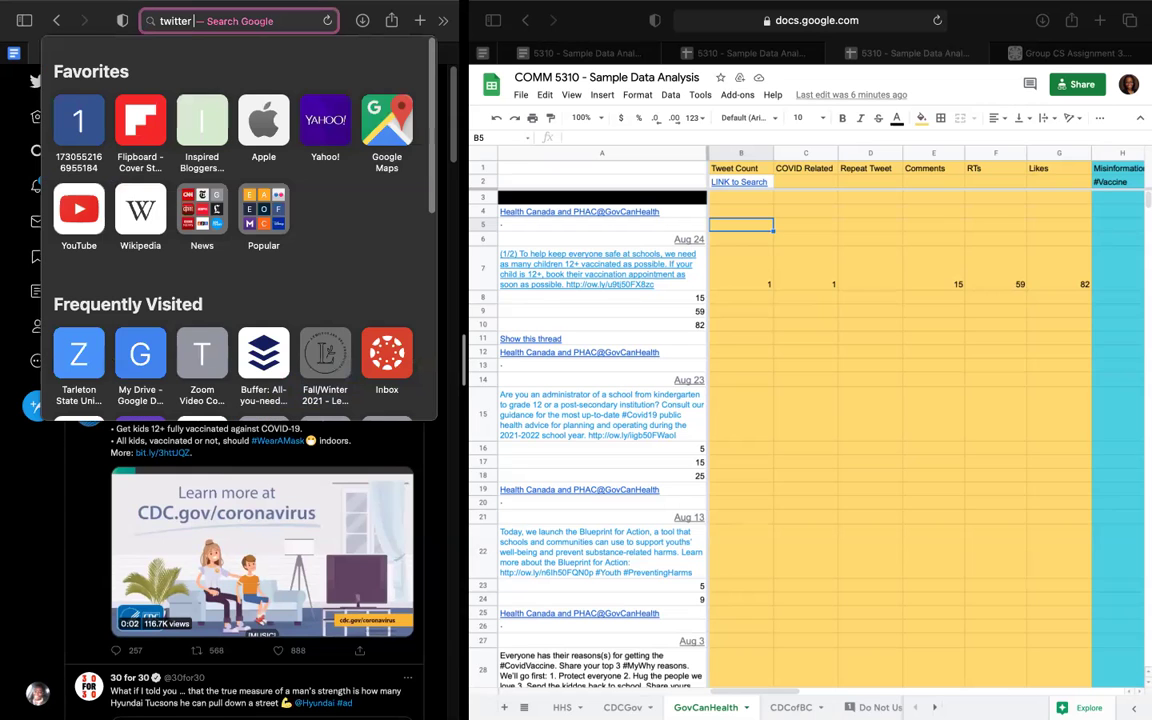
pyautogui.write(' advanced sear')
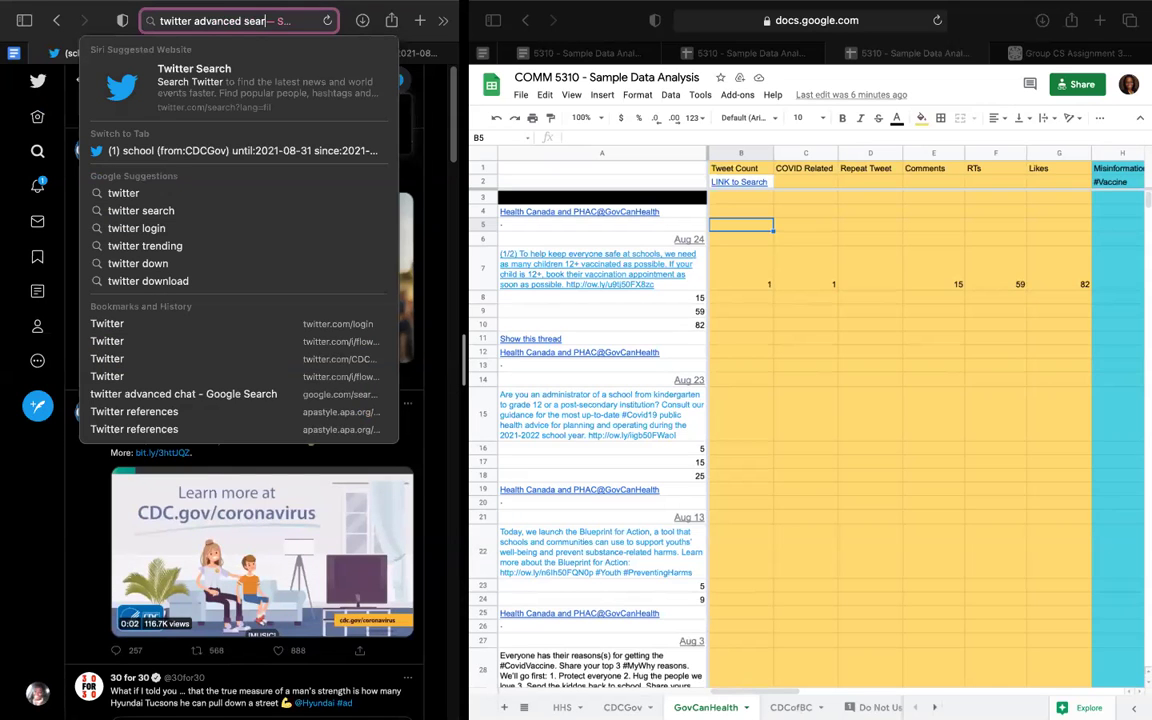
pyautogui.write('ch')
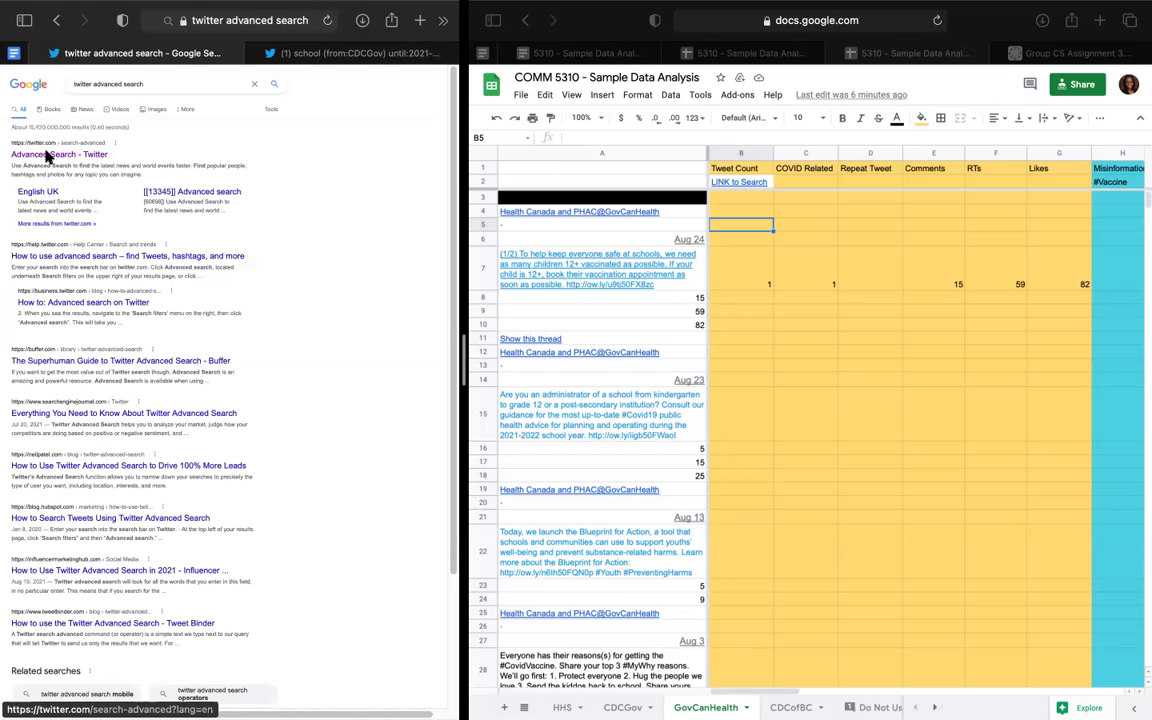
pyautogui.click(47, 157)
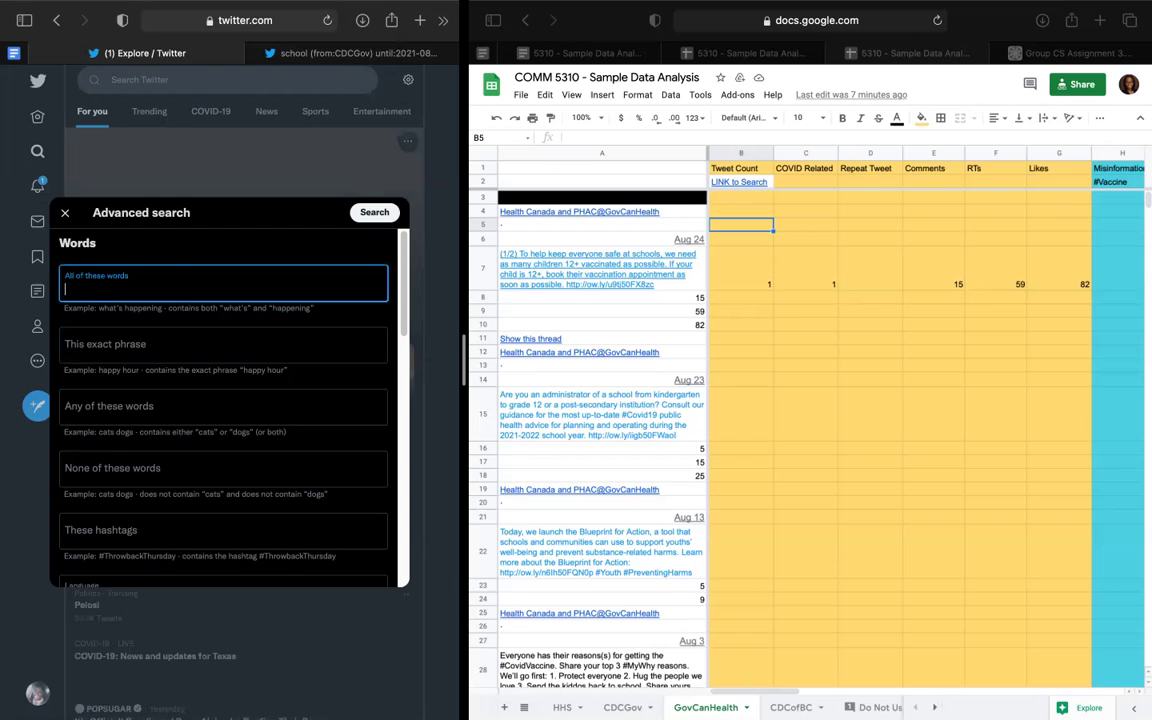
# Enter COVID19 as the word that all matching tweets must contain in the advanced search form.
pyautogui.write('COVID19')
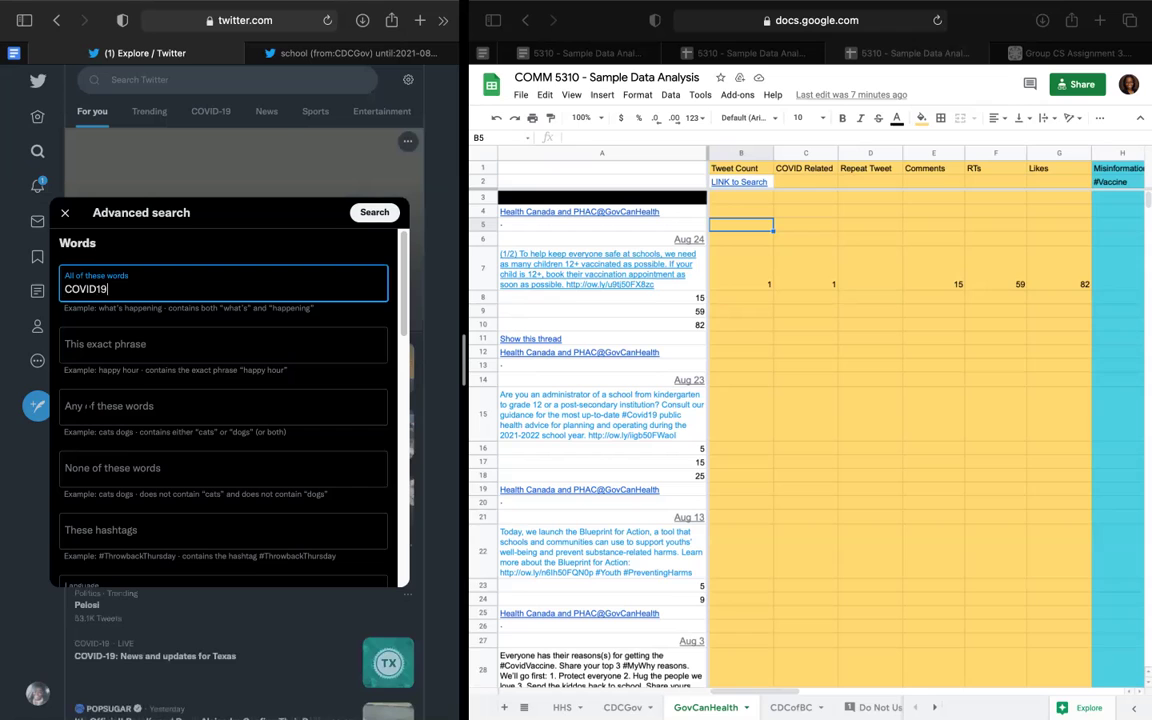
pyautogui.scroll(-4, 88, 406)
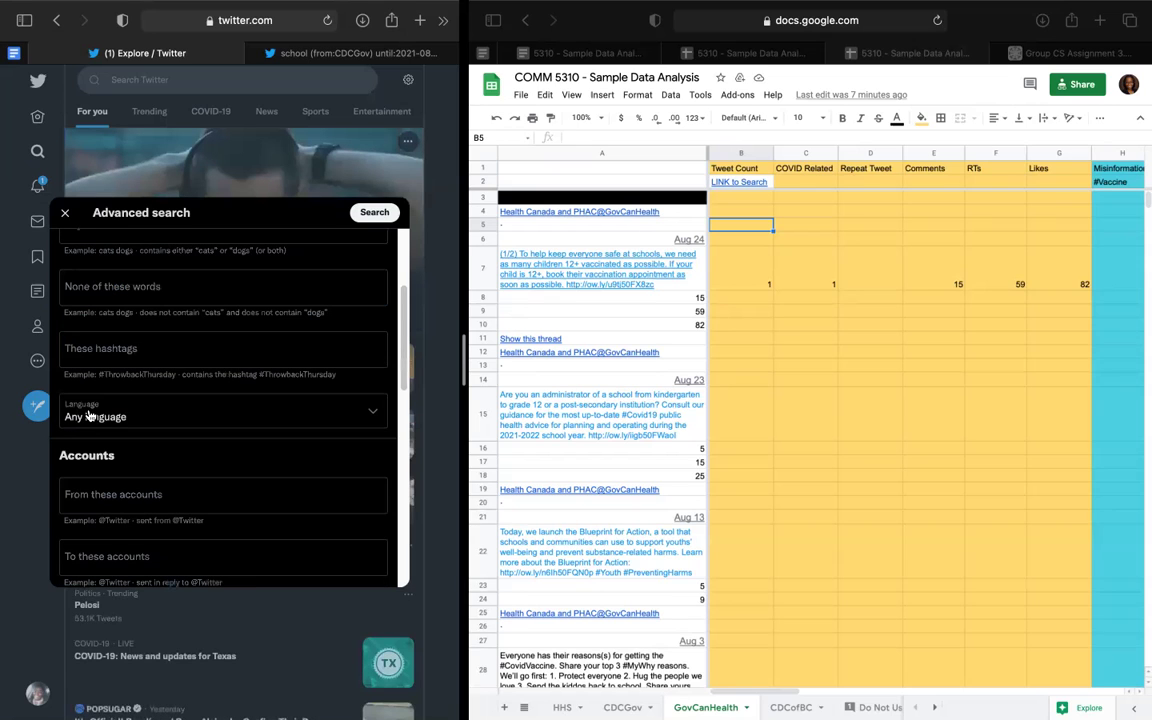
pyautogui.scroll(-1, 88, 414)
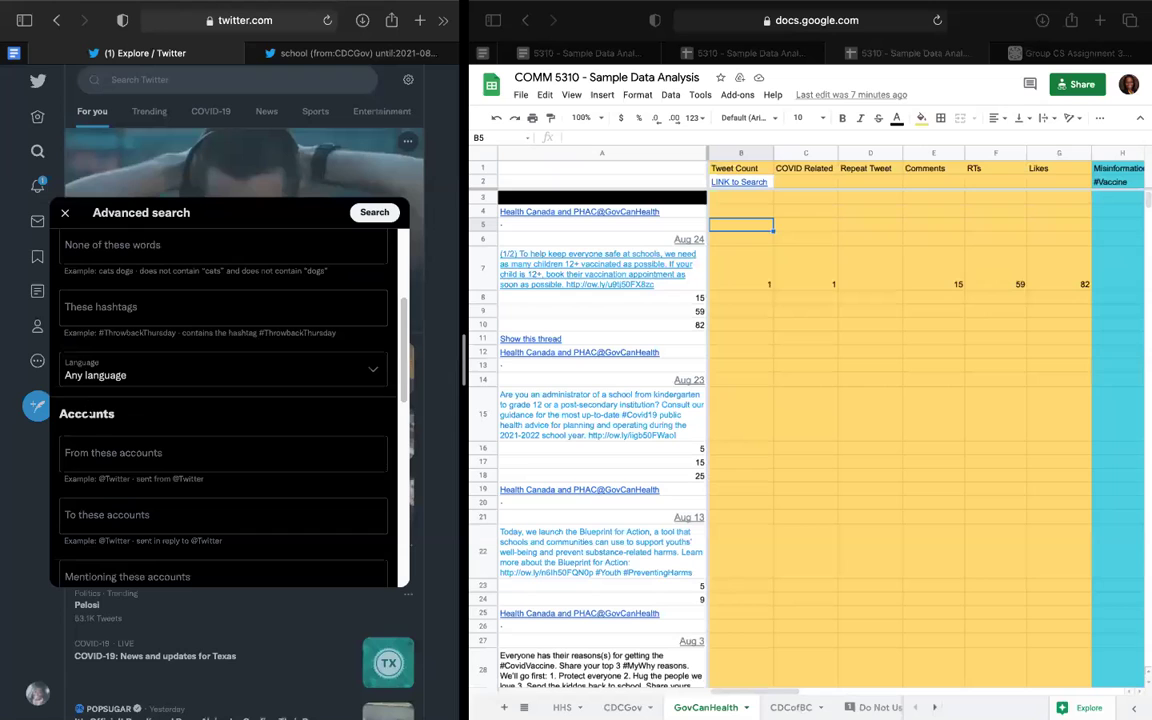
pyautogui.scroll(-3, 88, 413)
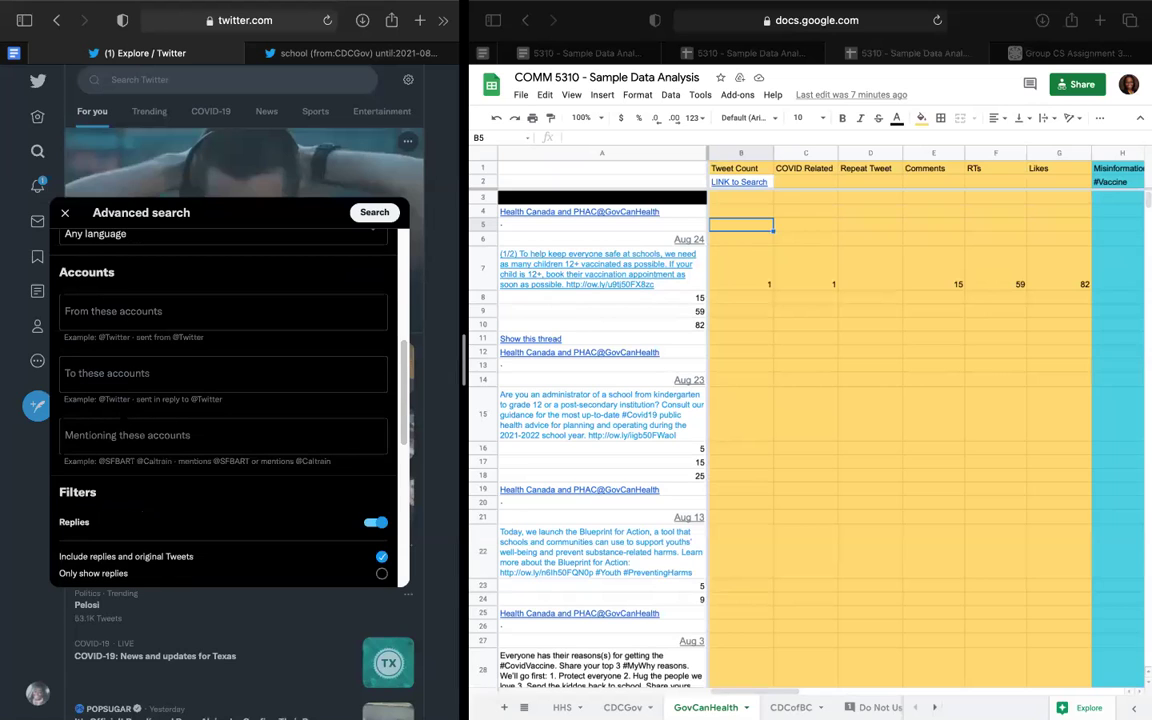
pyautogui.scroll(2, 229, 405)
pyautogui.scroll(1, 125, 275)
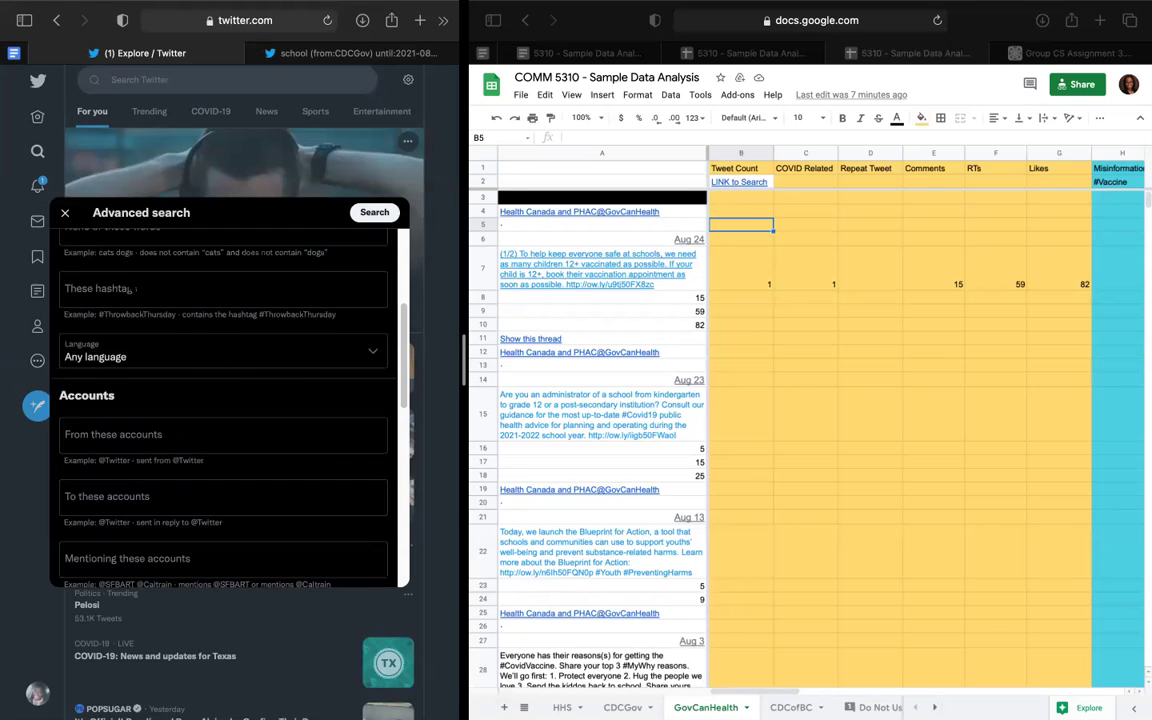
# Check the Texas Education Agency's Twitter handle in Notes and limit the advanced search to tweets from the account TEAInfo.
pyautogui.click(96, 289)
pyautogui.scroll(3, 112, 357)
pyautogui.scroll(-1, 112, 355)
pyautogui.press('Tab')
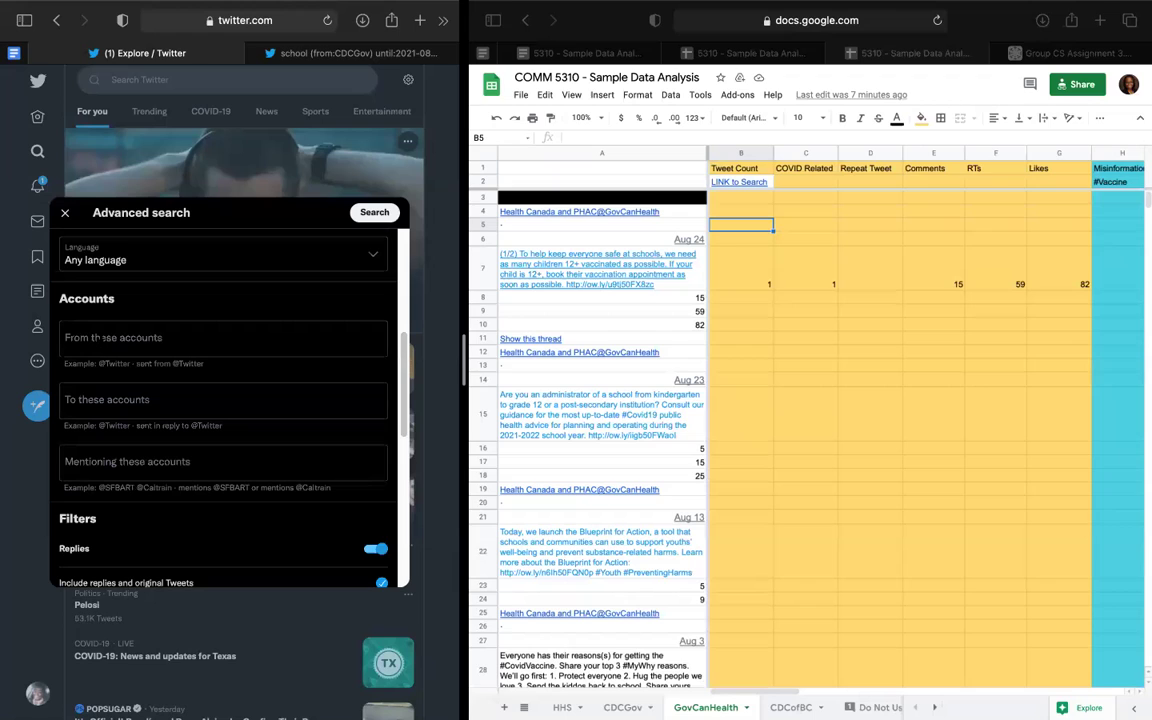
pyautogui.click(108, 461)
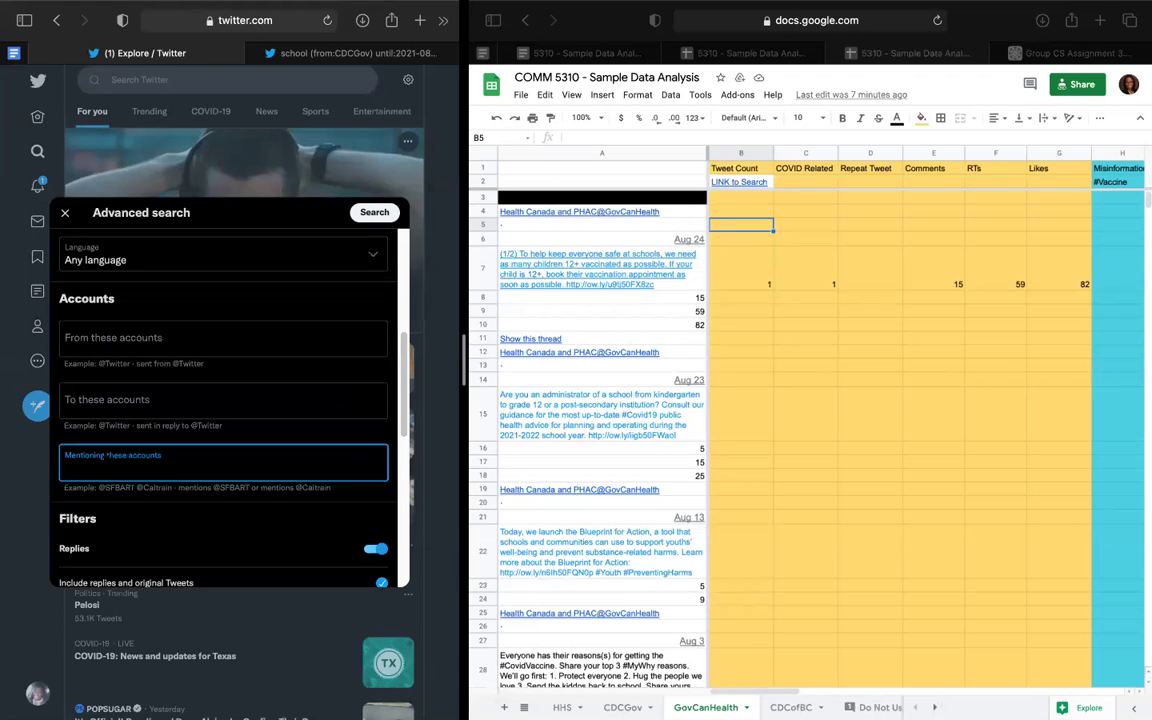
pyautogui.click(97, 341)
pyautogui.press('super+Tab')
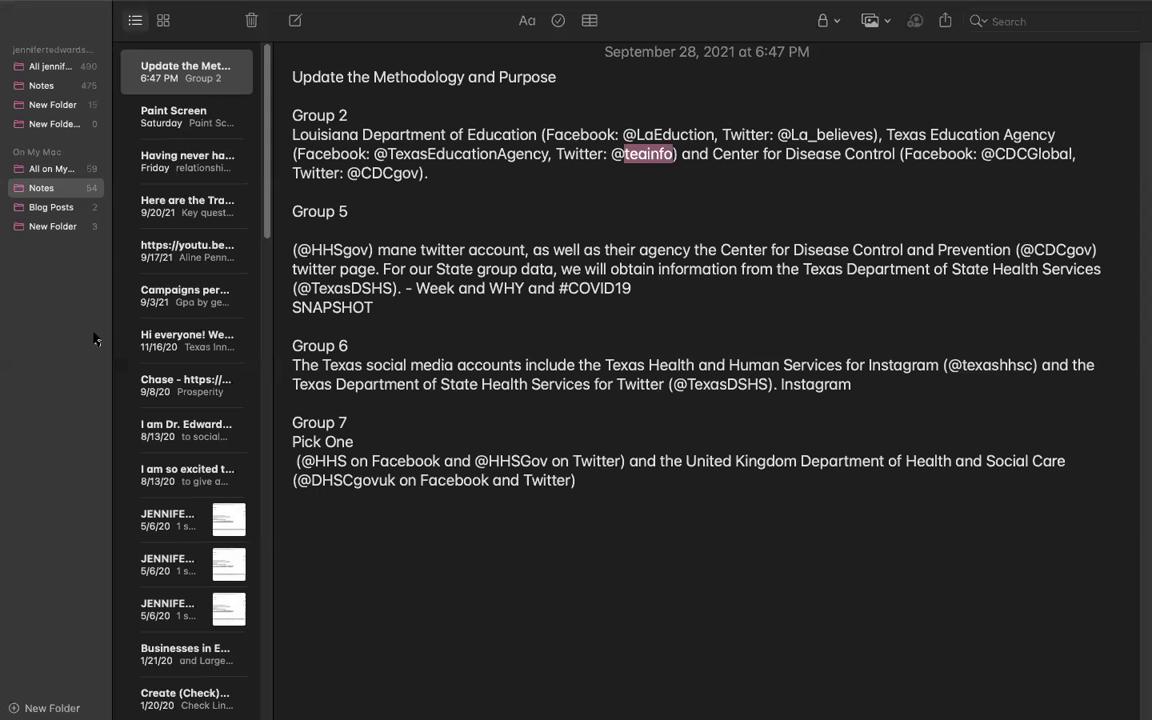
pyautogui.hotkey('ctrl', 'Right')
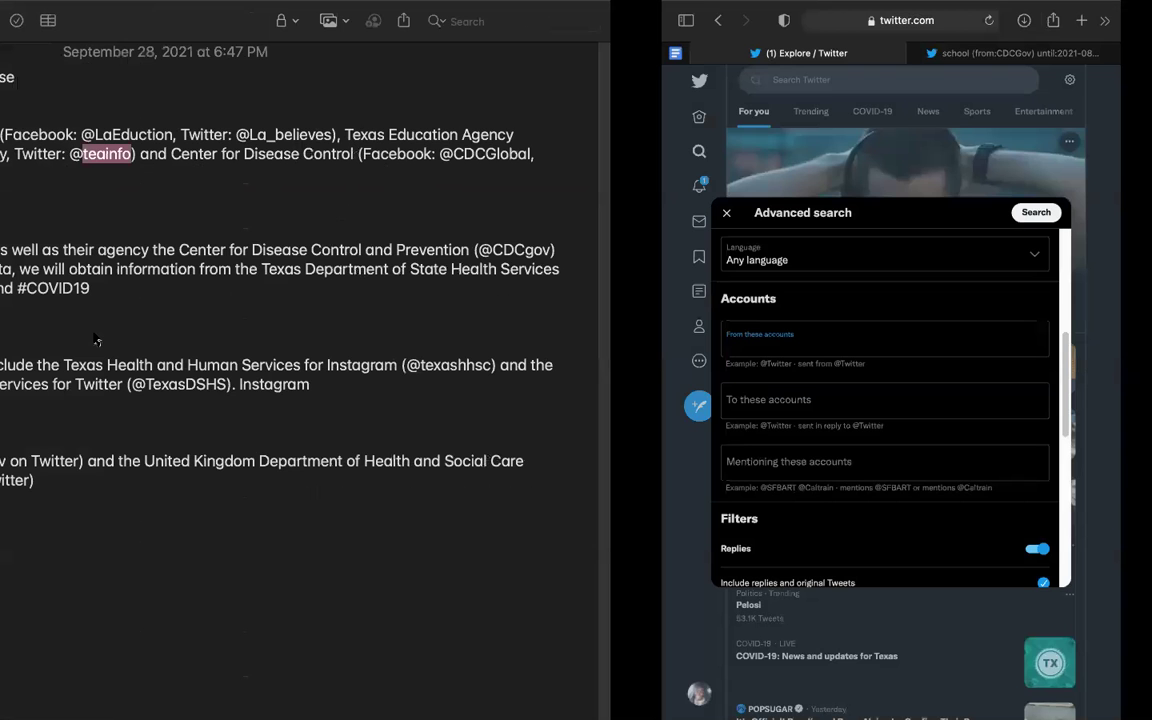
pyautogui.write('T')
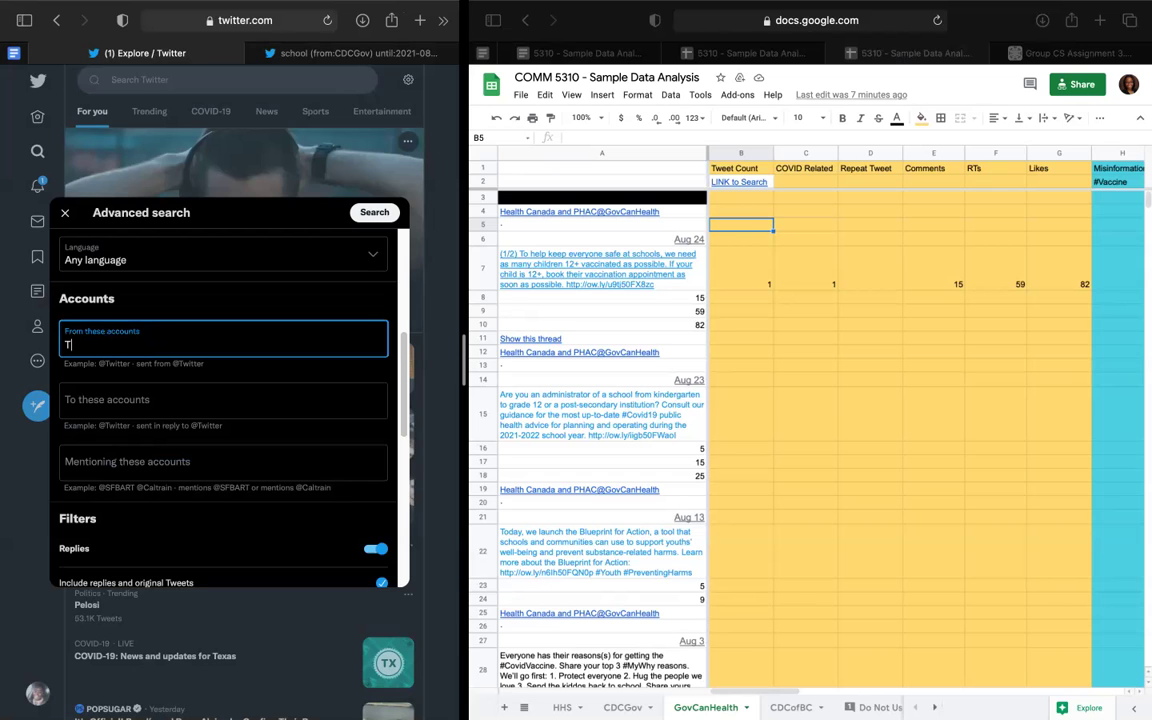
pyautogui.write('EAInfo')
# Set the advanced search's start date to August 1, 2021.
pyautogui.scroll(-10, 225, 400)
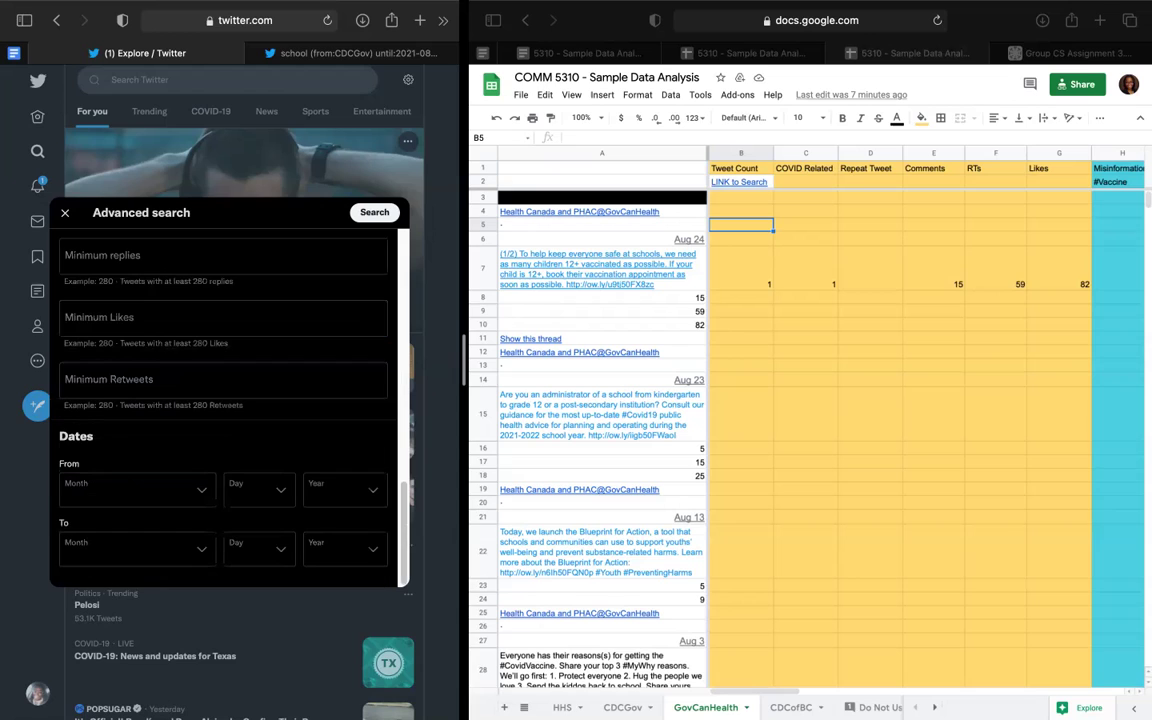
pyautogui.click(137, 489)
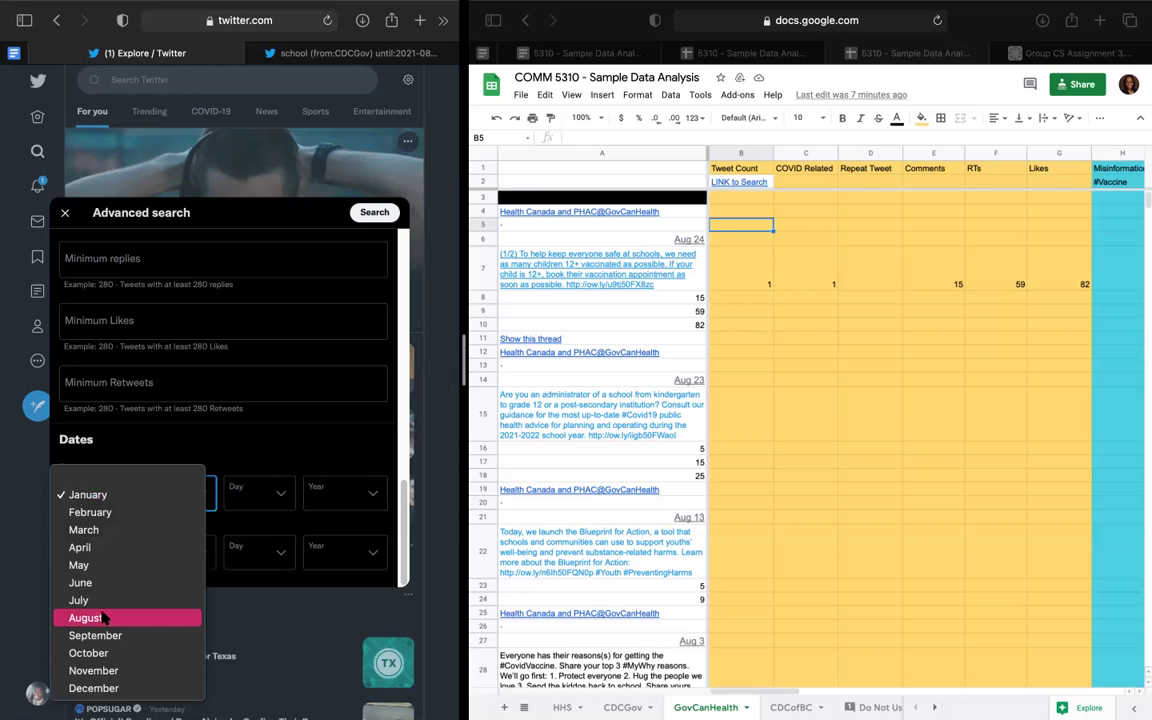
pyautogui.click(104, 619)
pyautogui.click(240, 492)
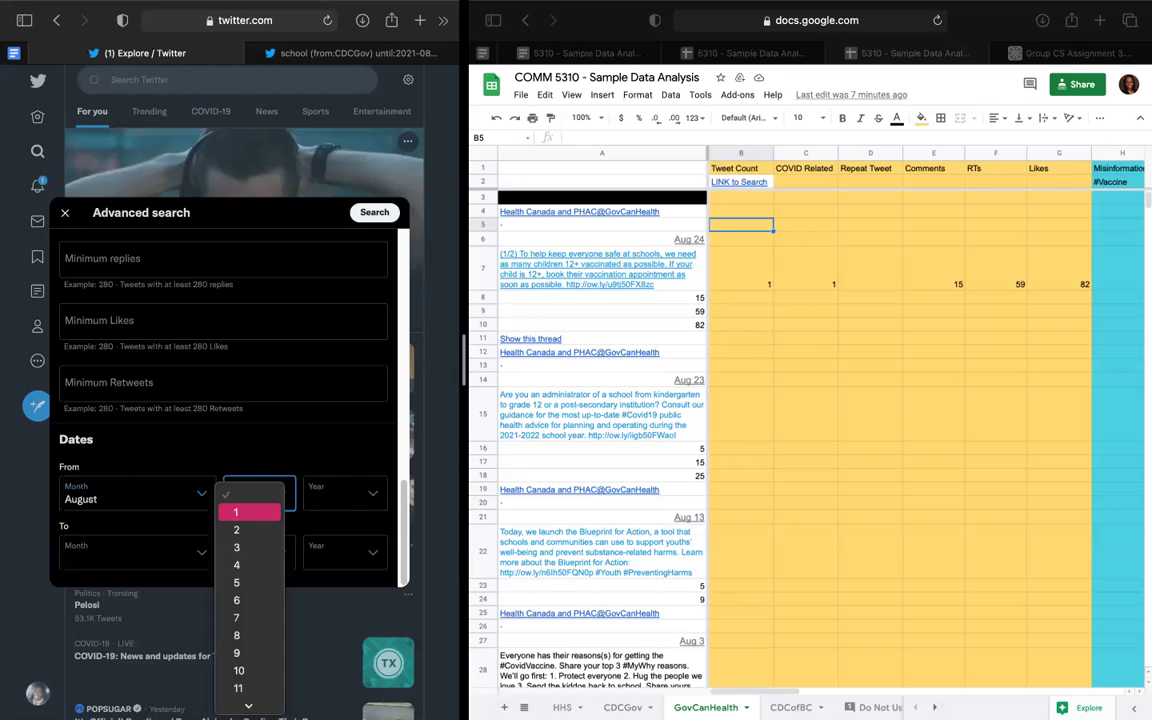
pyautogui.click(249, 512)
pyautogui.click(343, 492)
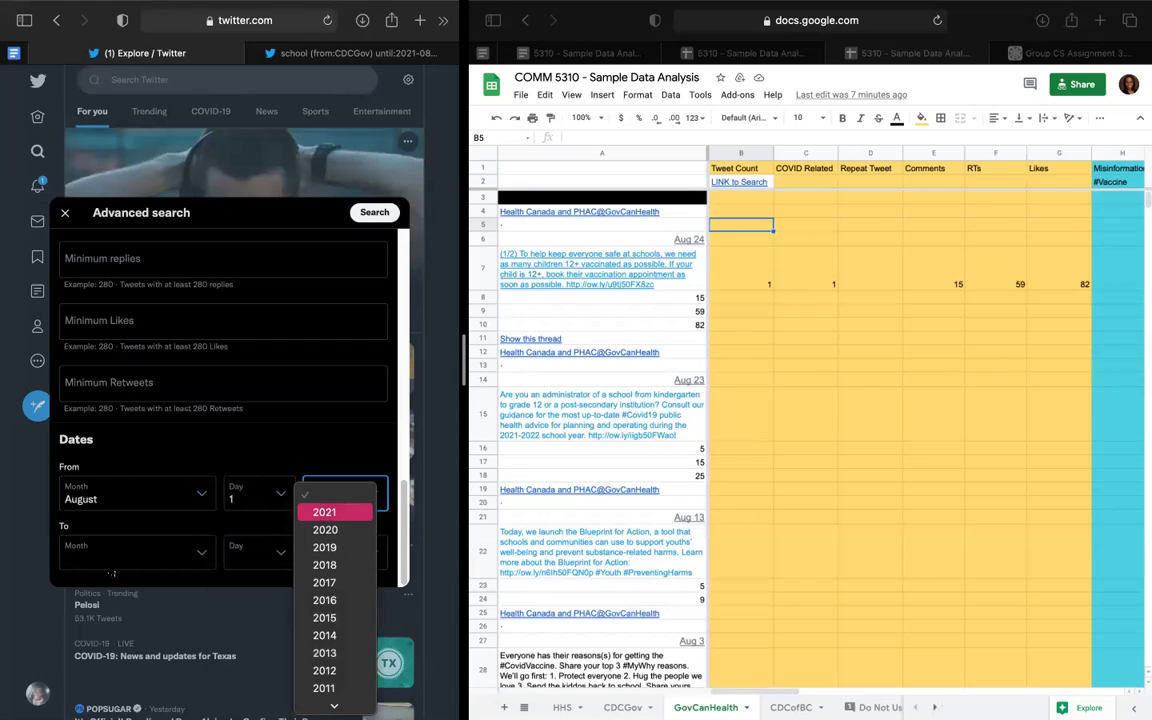
pyautogui.click(326, 509)
# Set the advanced search's end date to August 31, 2021, and run the search.
pyautogui.click(120, 552)
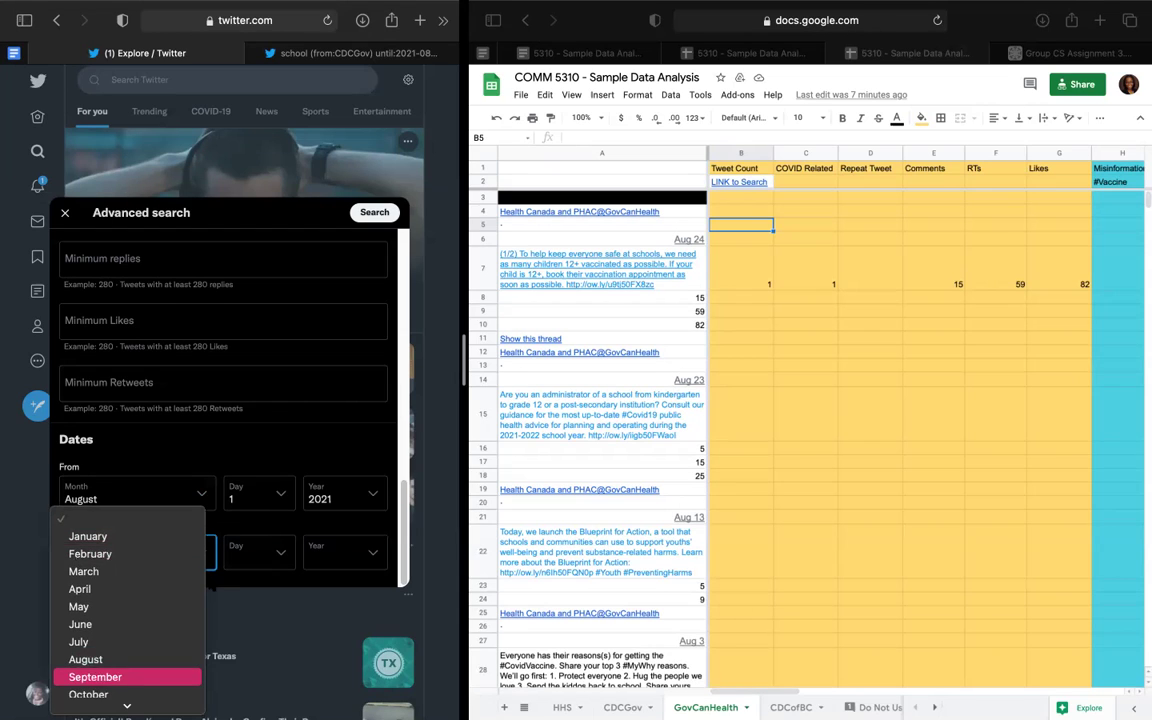
pyautogui.click(85, 659)
pyautogui.click(250, 552)
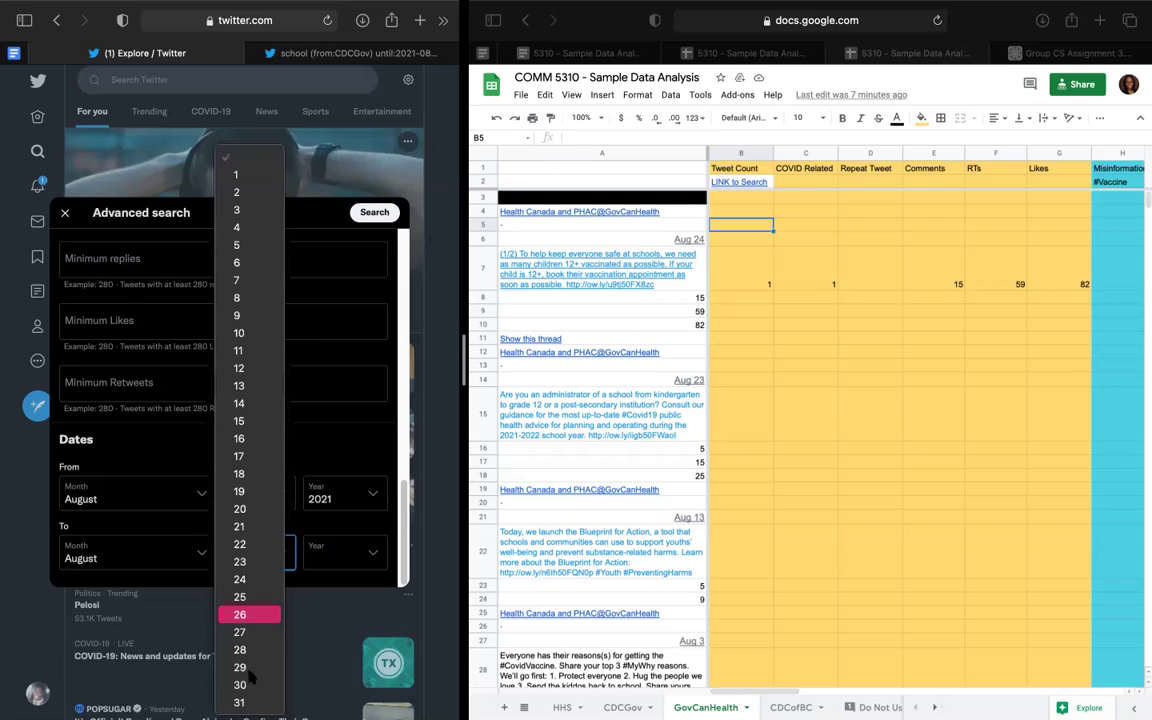
pyautogui.click(239, 702)
pyautogui.click(340, 552)
pyautogui.click(326, 571)
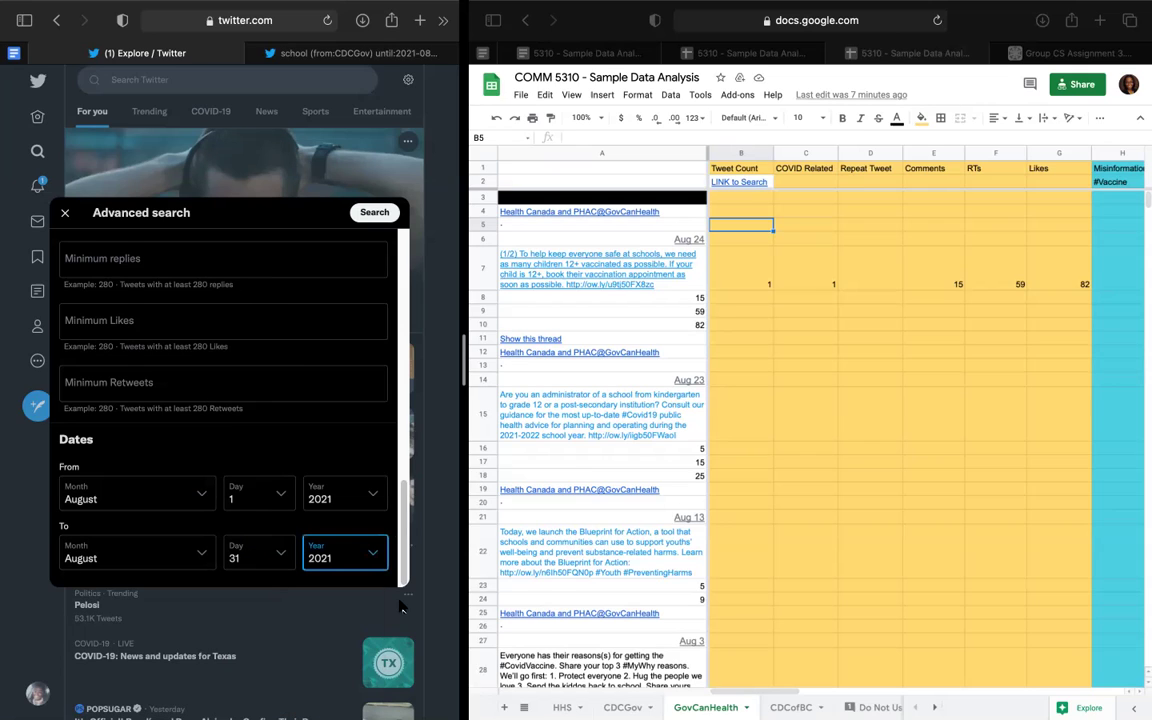
pyautogui.click(375, 213)
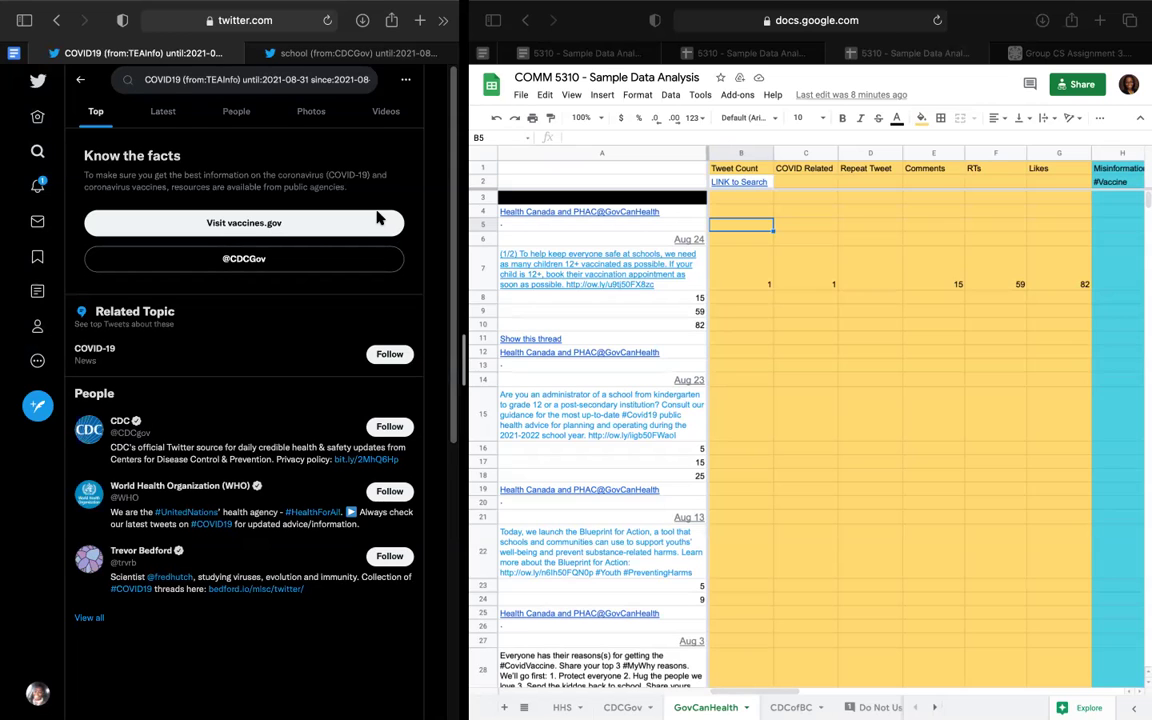
# Remove the keyword COVID19 from the search query and search all of TEAInfo's tweets within the August dates.
pyautogui.click(157, 79)
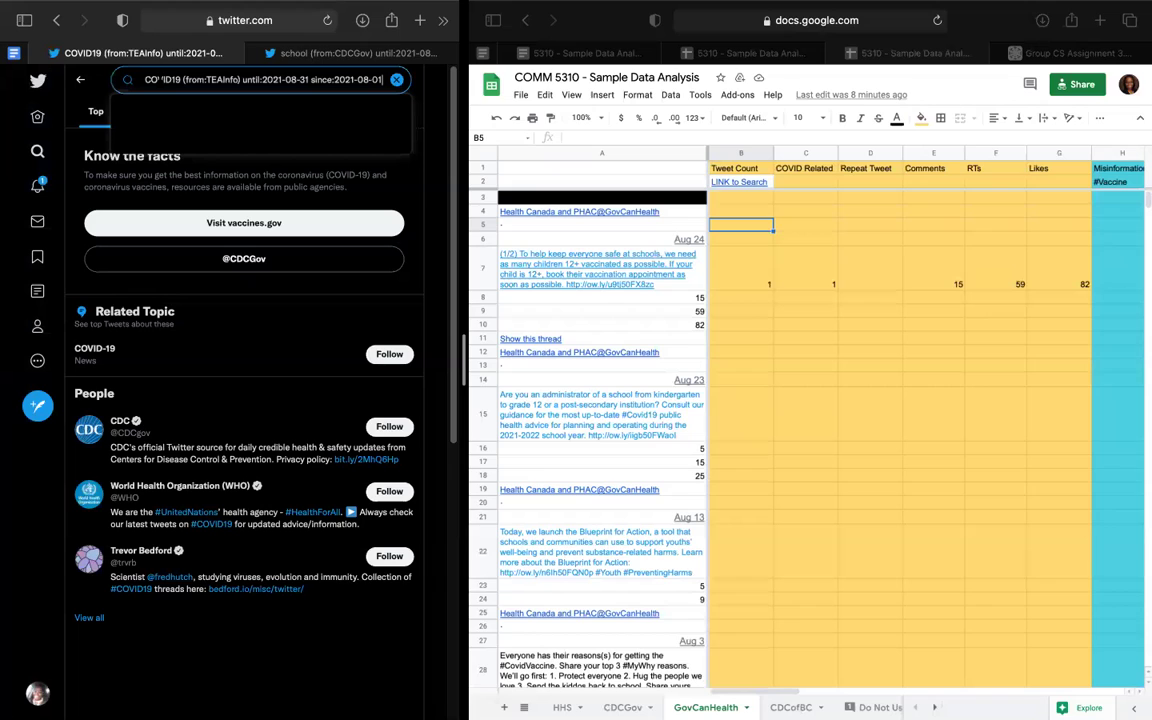
pyautogui.doubleClick(160, 79)
pyautogui.write('ma')
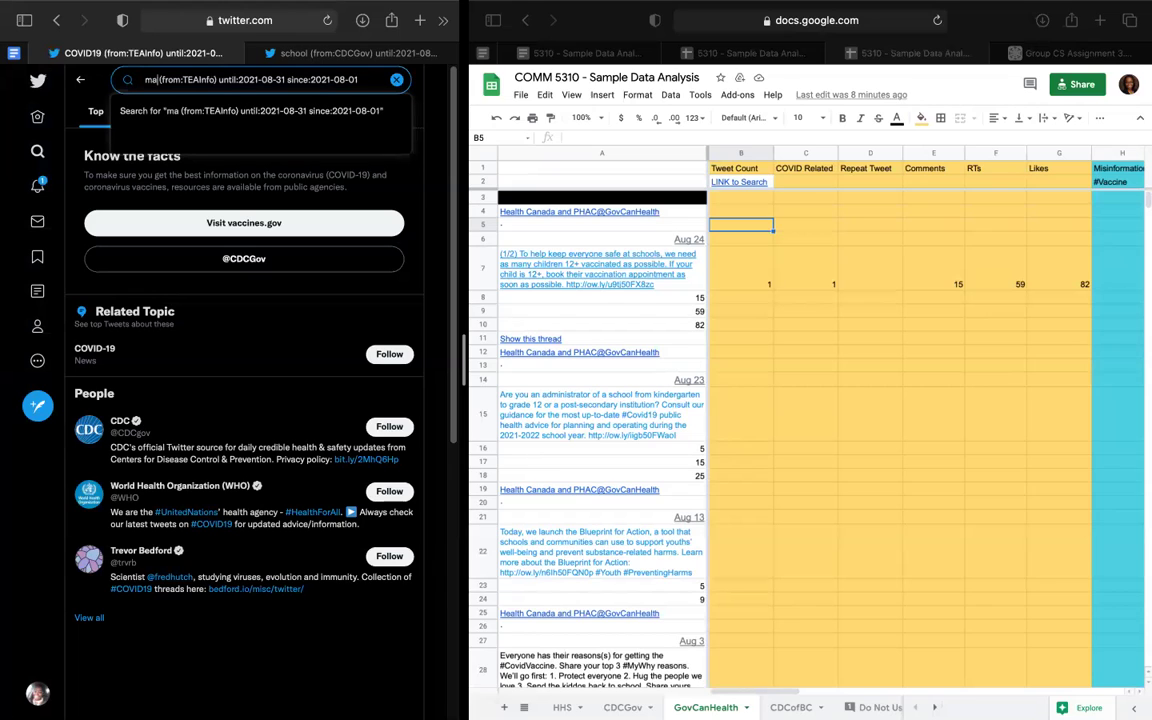
pyautogui.press('BackSpace')
pyautogui.press('BackSpace')
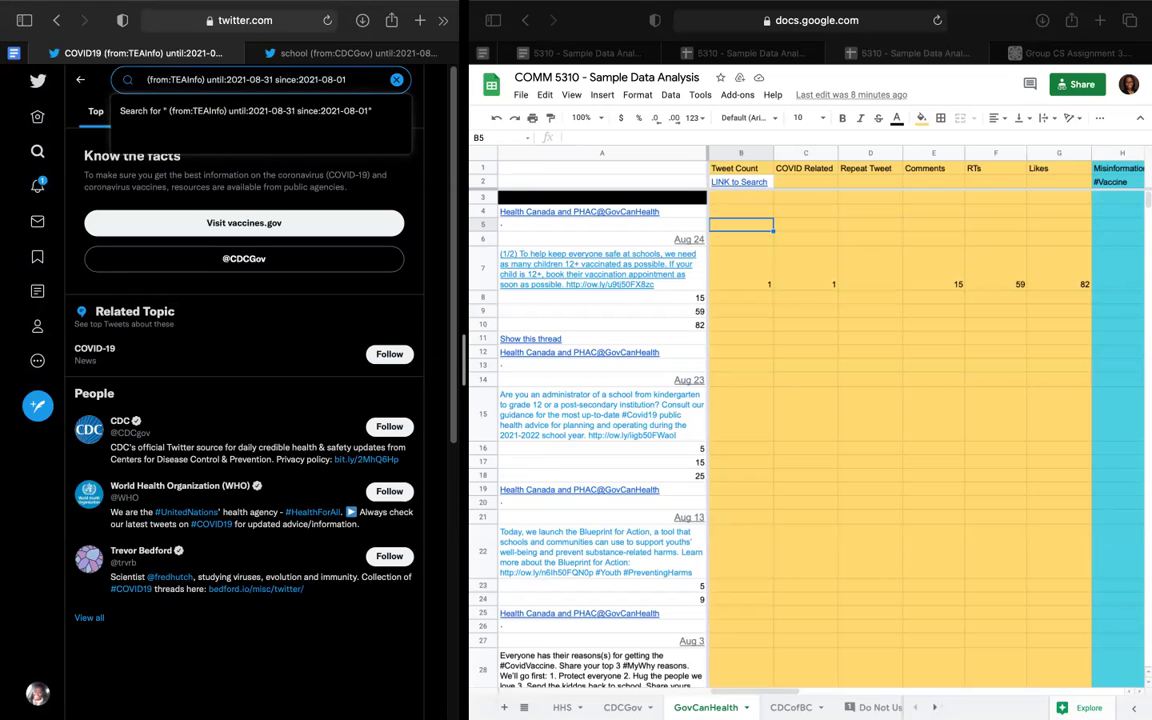
pyautogui.press('Return')
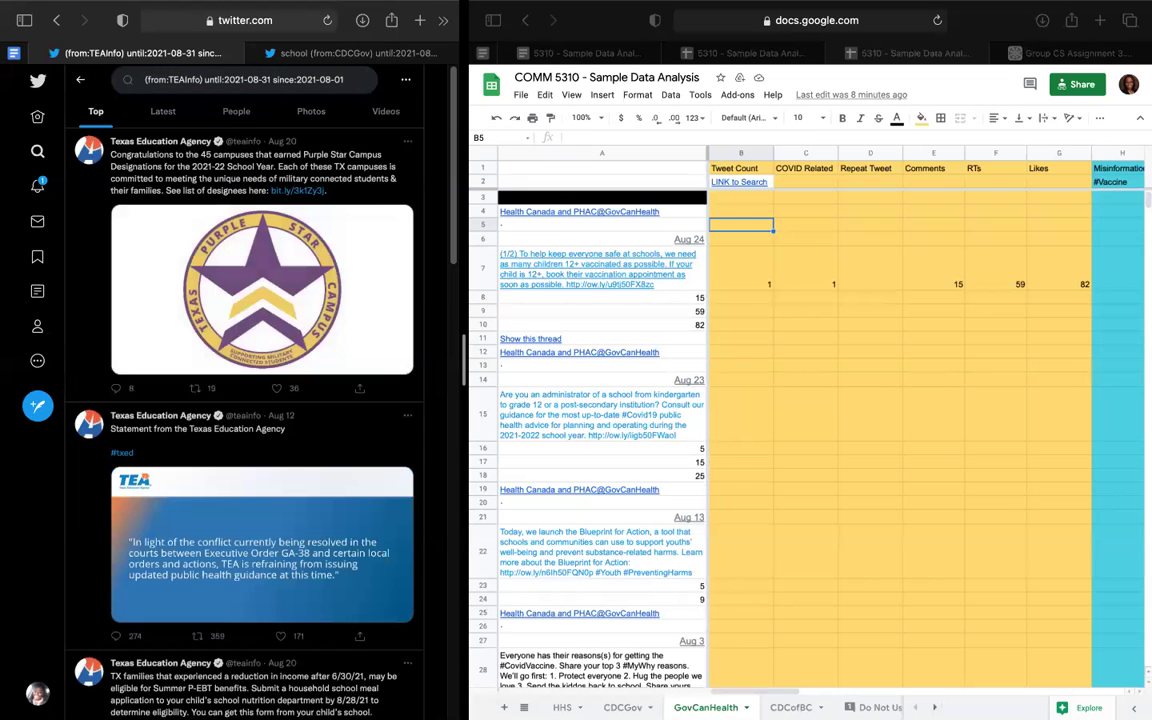
# Look through the Texas Education Agency's August tweets to see which topics they cover.
pyautogui.scroll(-3, 257, 355)
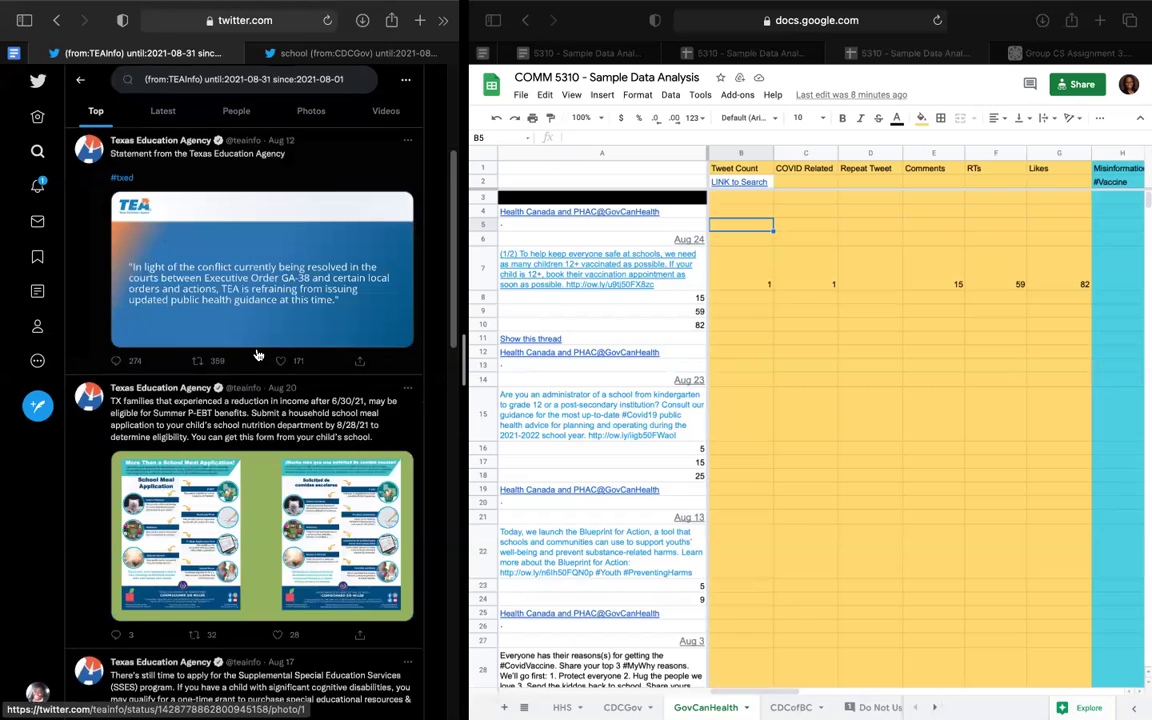
pyautogui.scroll(-3, 257, 355)
pyautogui.scroll(-2, 257, 355)
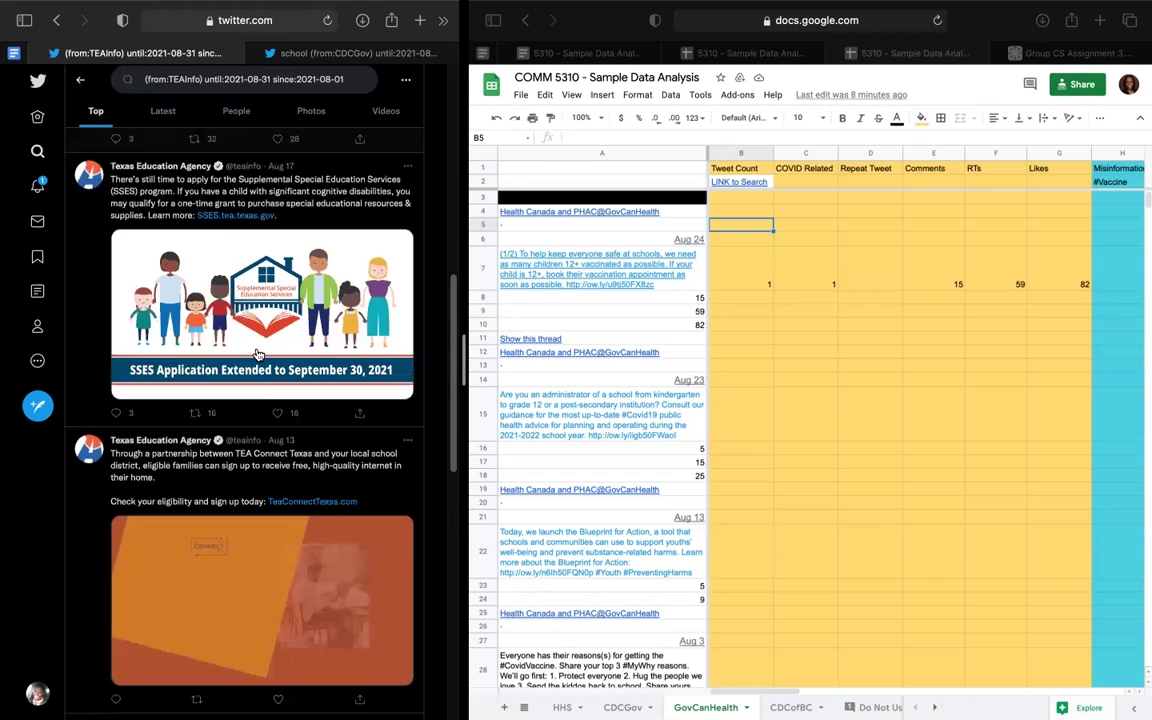
pyautogui.scroll(-1, 257, 355)
pyautogui.scroll(-3, 257, 355)
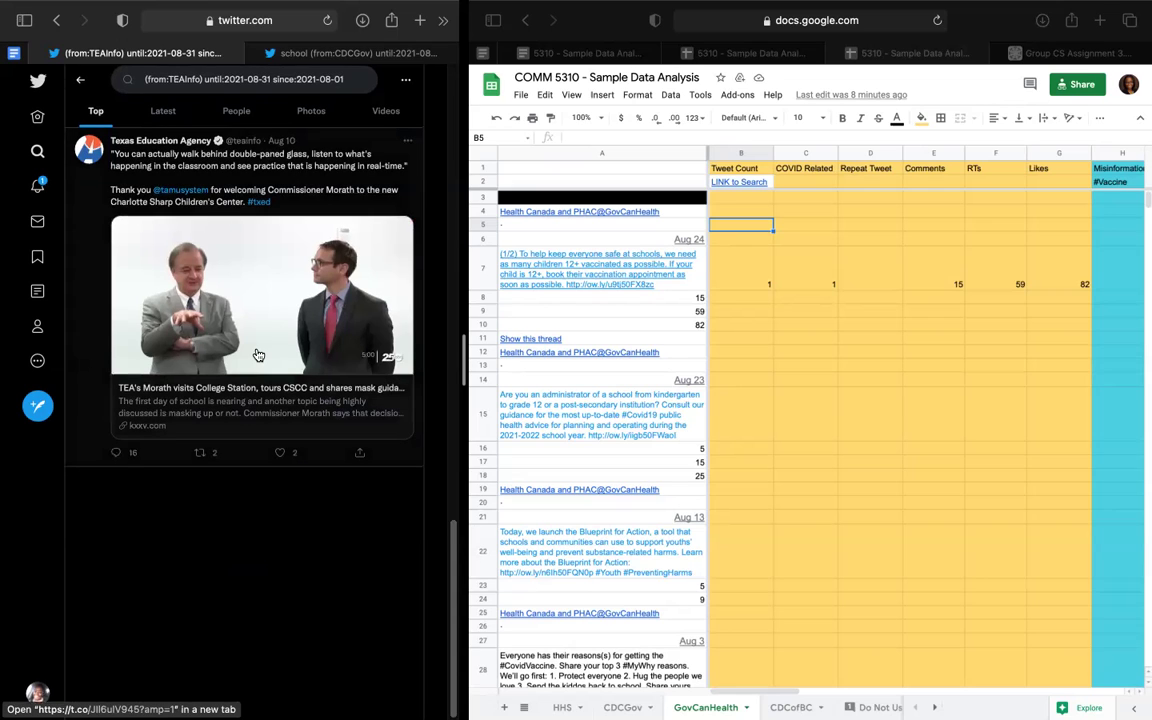
pyautogui.scroll(1, 257, 355)
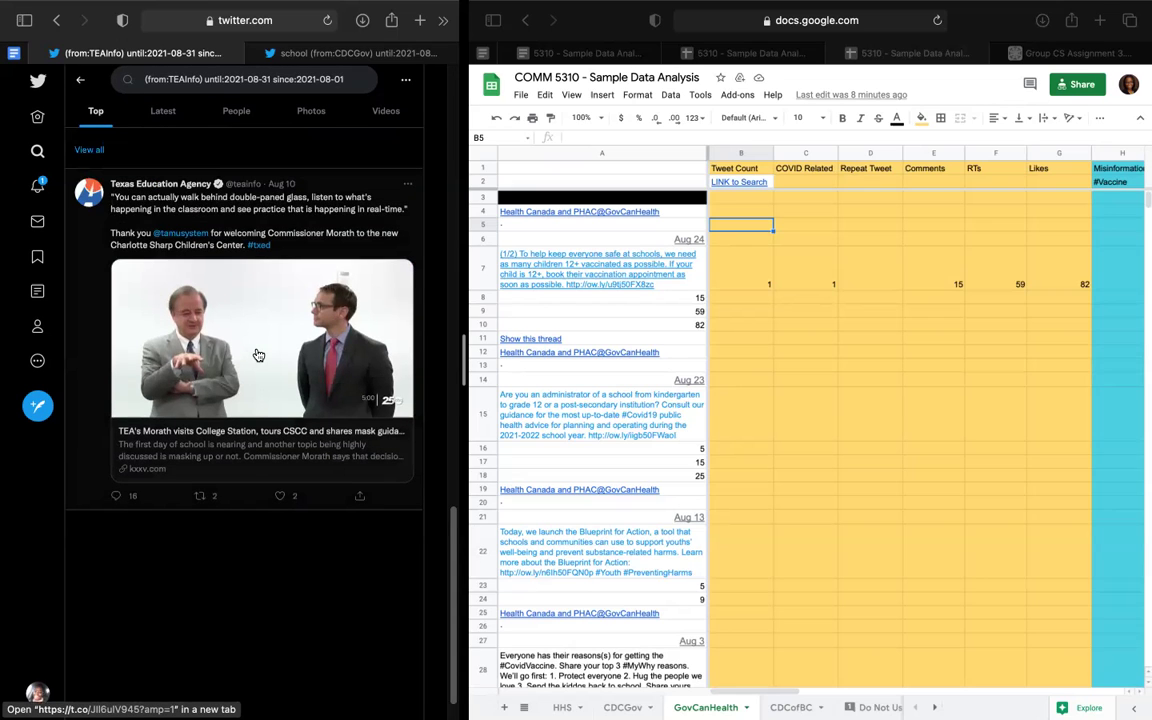
pyautogui.scroll(2, 257, 355)
pyautogui.scroll(-5, 257, 355)
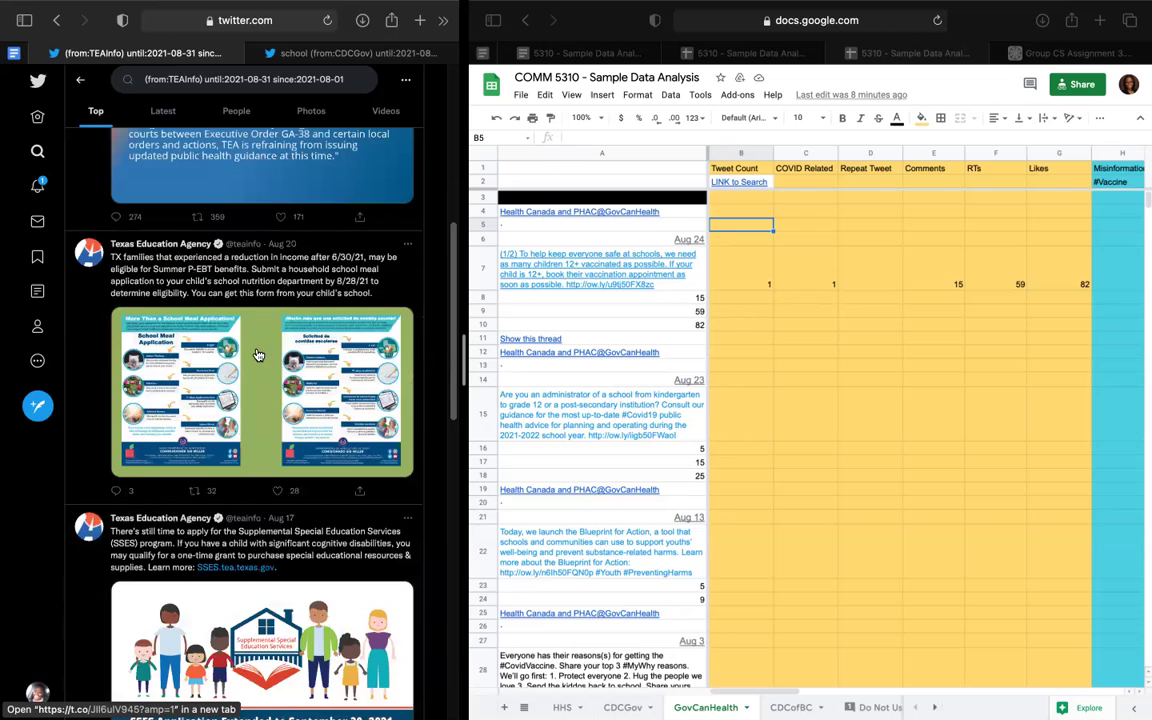
pyautogui.scroll(4, 257, 355)
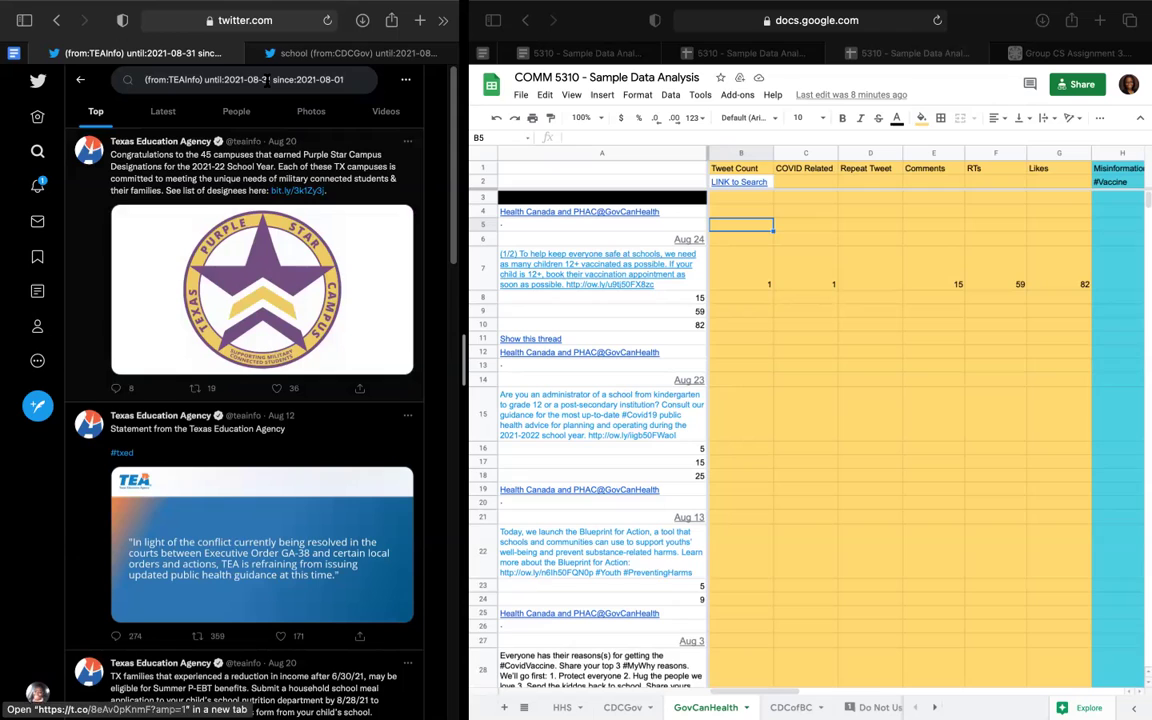
# Change the end date in the TEAInfo search query to 2021-01-31.
pyautogui.click(268, 81)
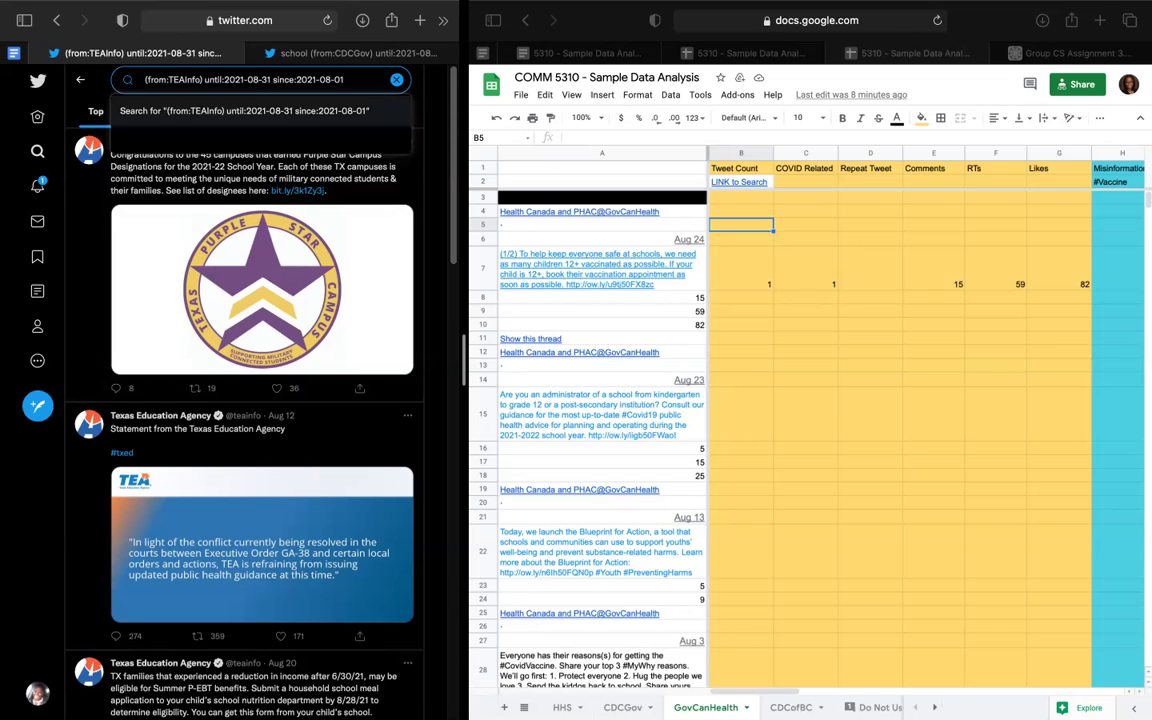
pyautogui.press('Left')
pyautogui.press('BackSpace')
pyautogui.write('1')
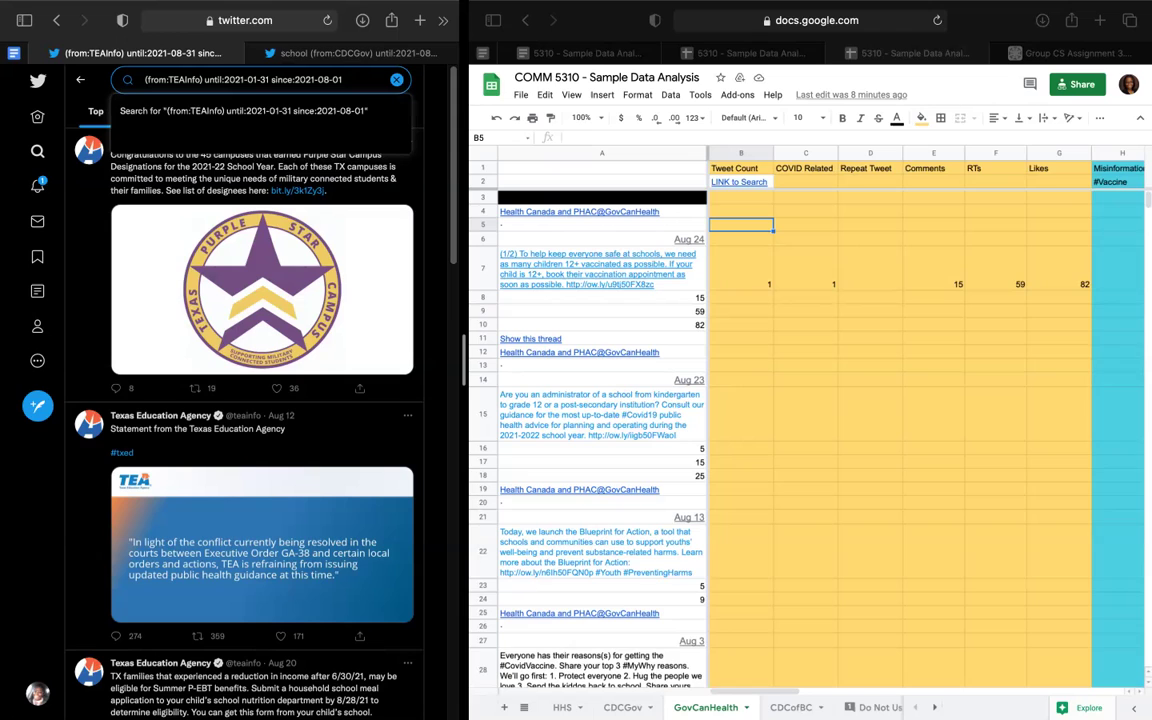
pyautogui.press('Down')
pyautogui.press('Up')
pyautogui.write('COVID')
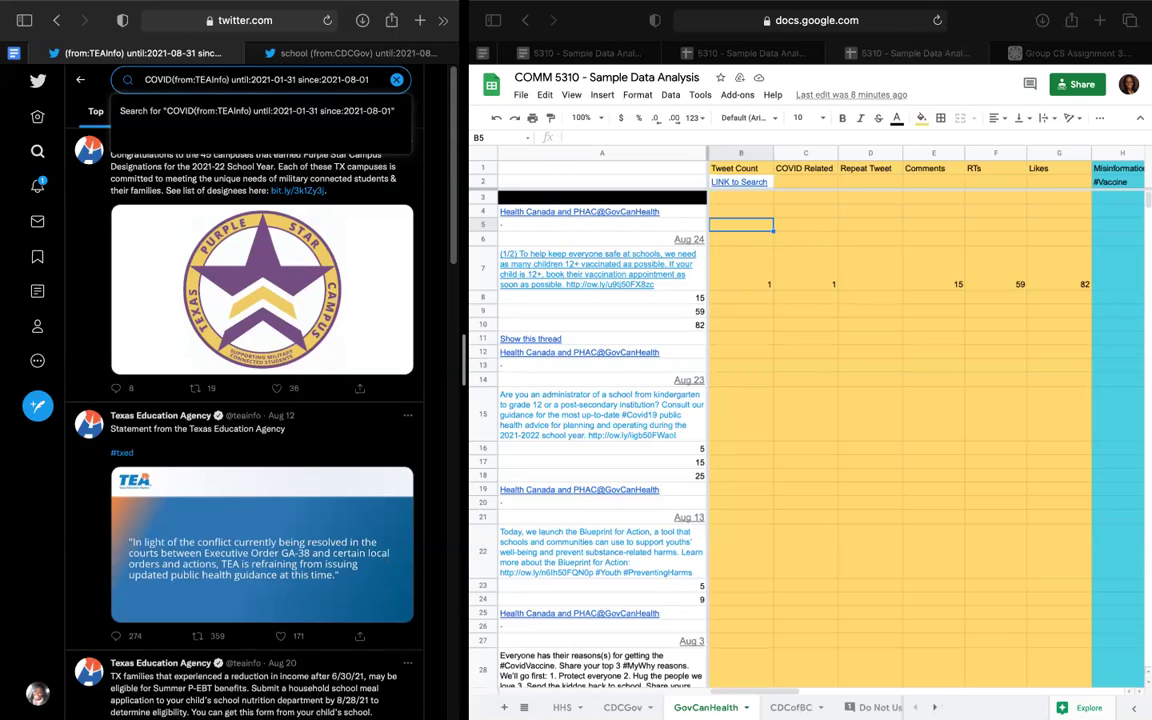
pyautogui.press('BackSpace')
pyautogui.press('BackSpace')
pyautogui.press('BackSpace')
pyautogui.press('BackSpace')
pyautogui.press('BackSpace')
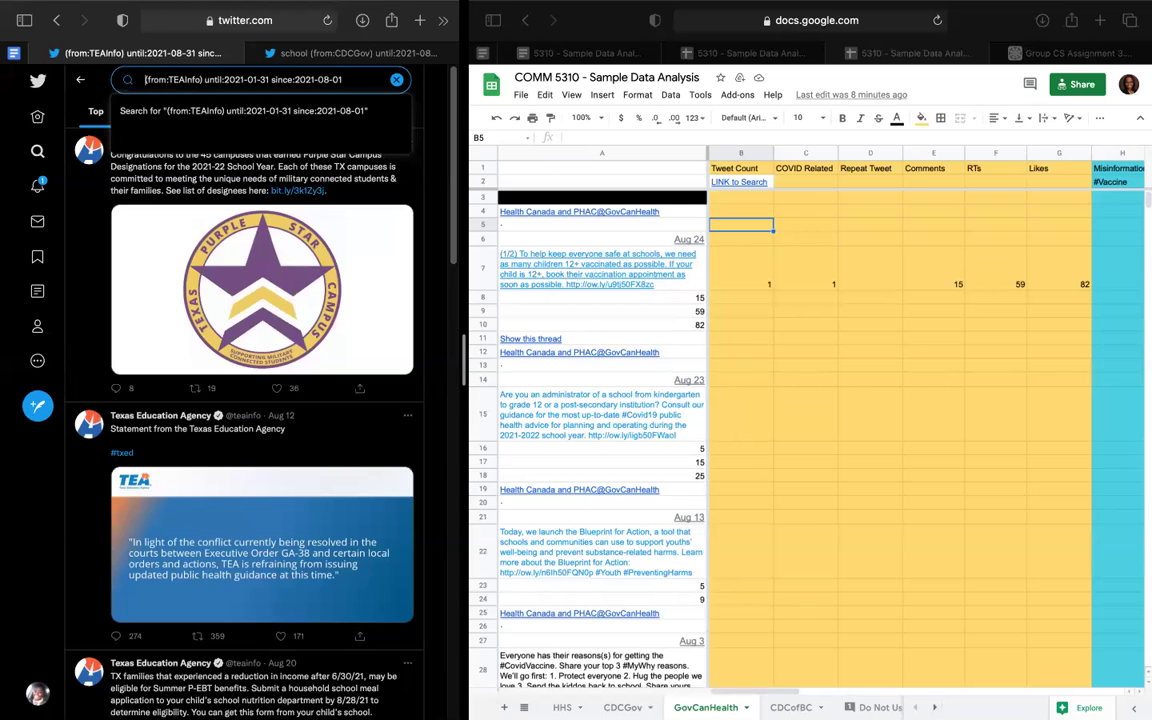
# Run the TEAInfo tweet search with the changed end date and return to its query for editing.
pyautogui.press('Return')
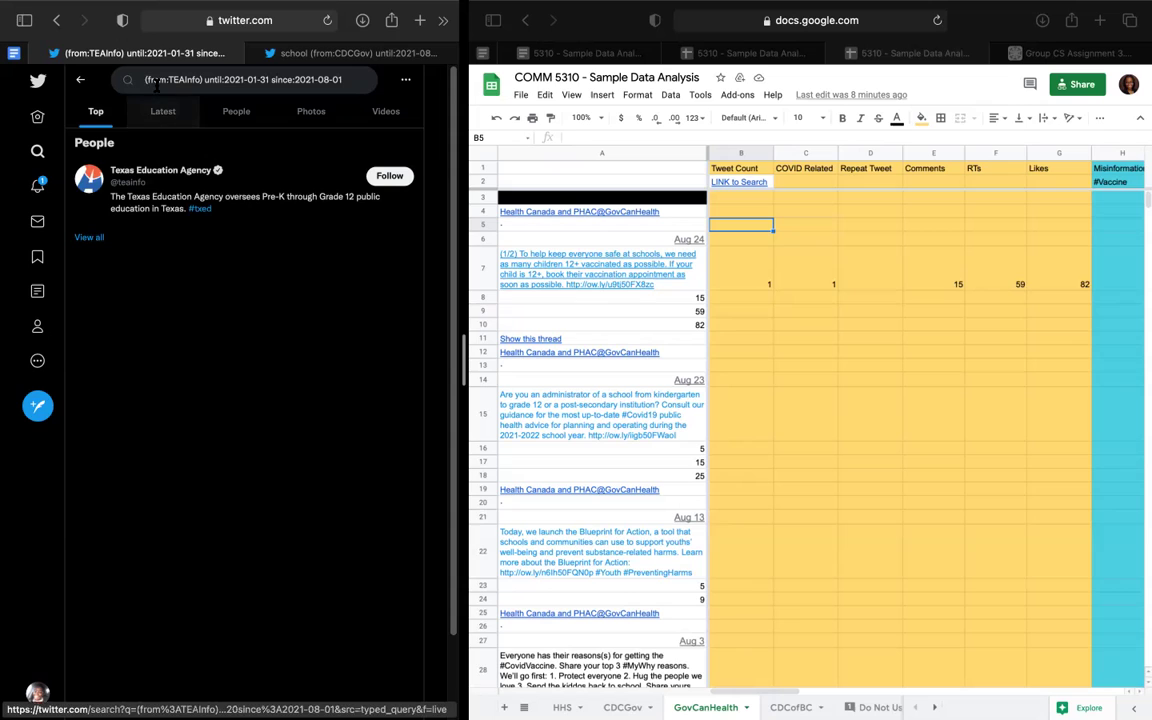
pyautogui.click(213, 84)
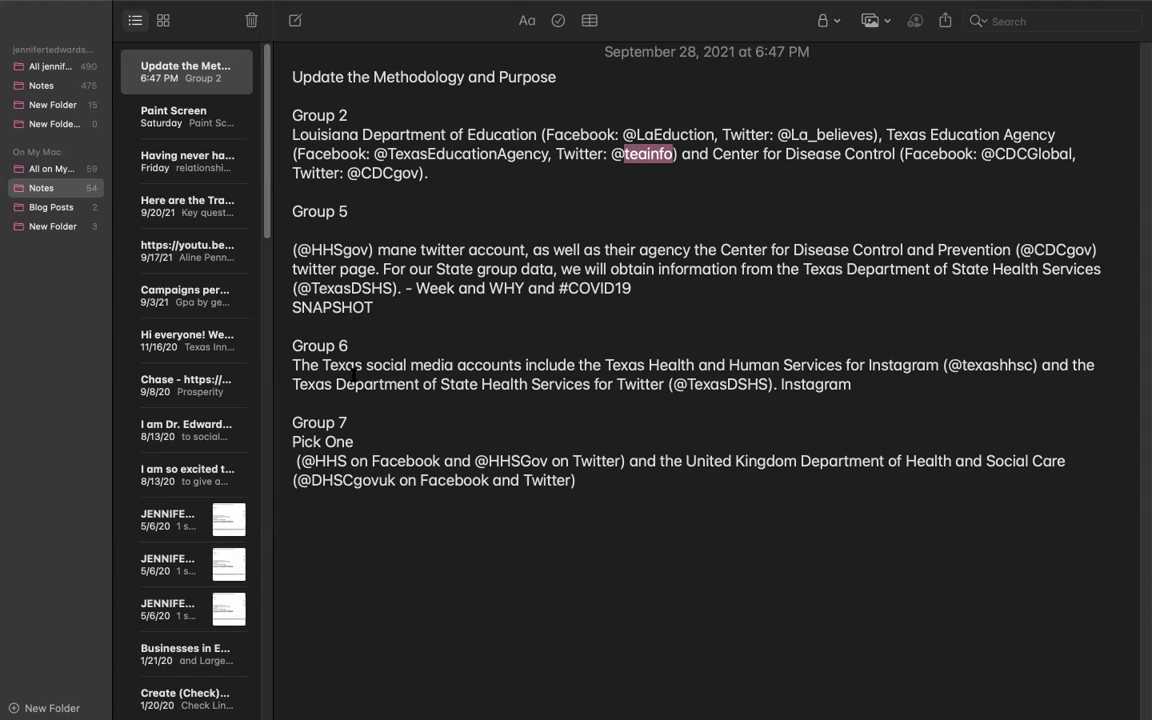
pyautogui.scroll(-1, 352, 376)
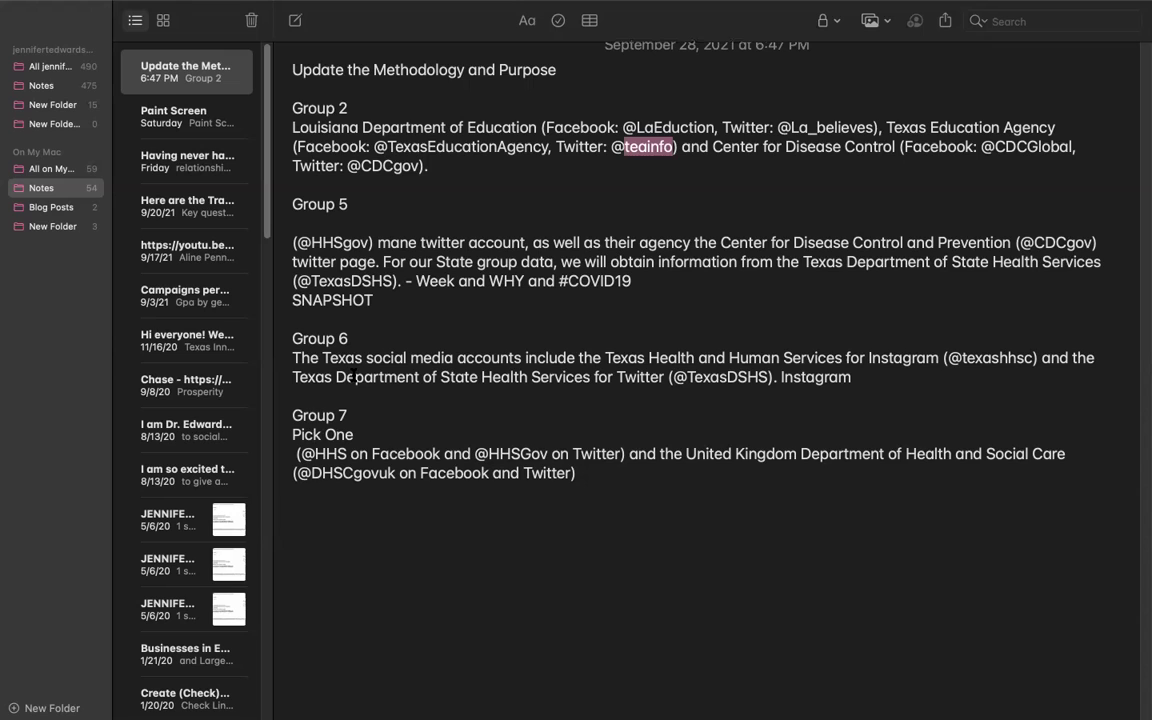
pyautogui.scroll(1, 352, 376)
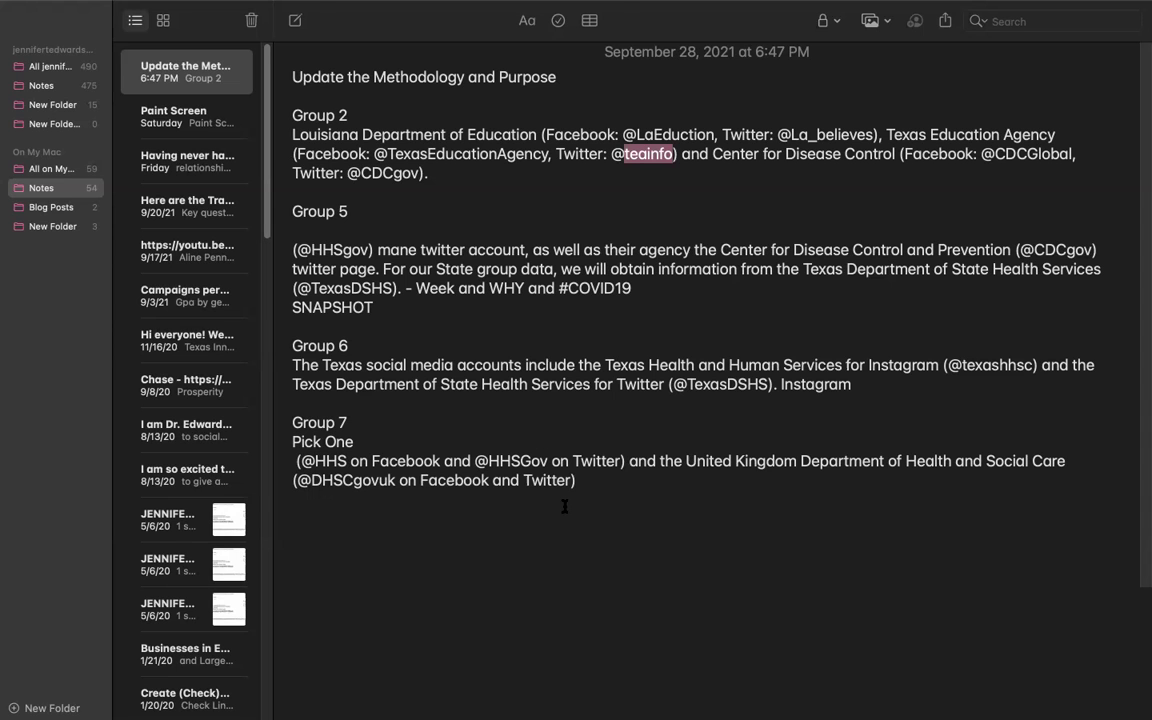
pyautogui.hotkey('ctrl', 'Left')
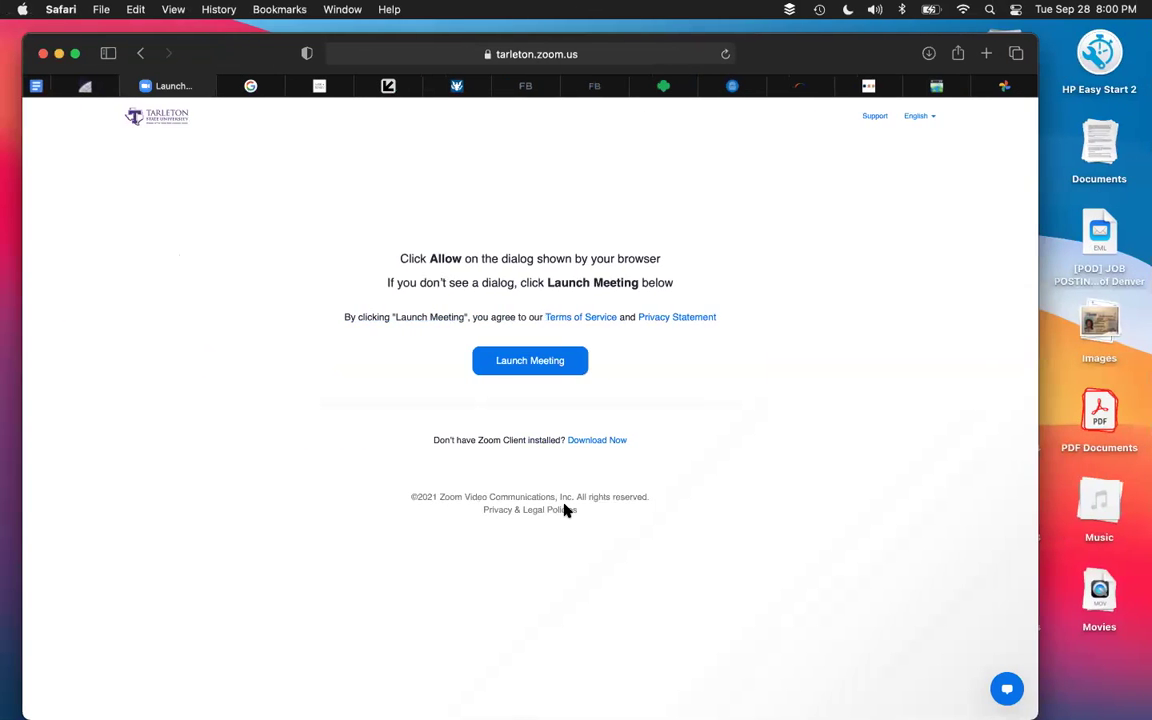
pyautogui.hotkey('ctrl', 'Right')
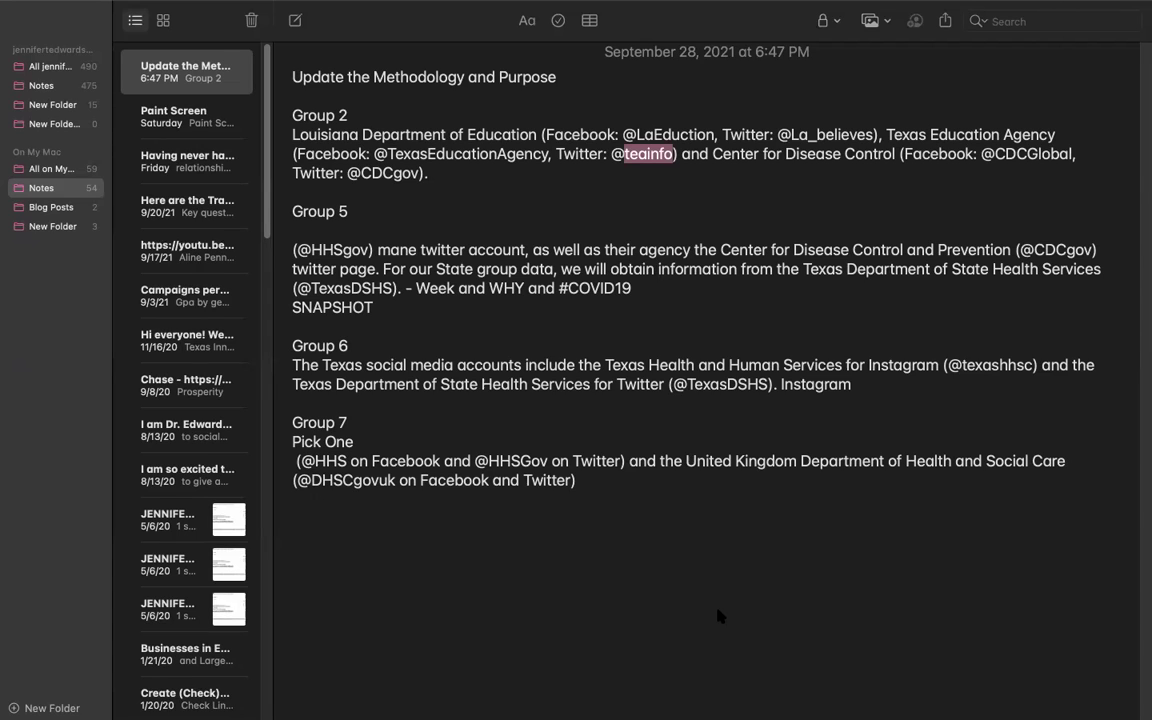
# Switch to the U.S. Department of Health and Human Services Facebook page in Safari and inspect its page options and additional sections.
pyautogui.press('super+Tab')
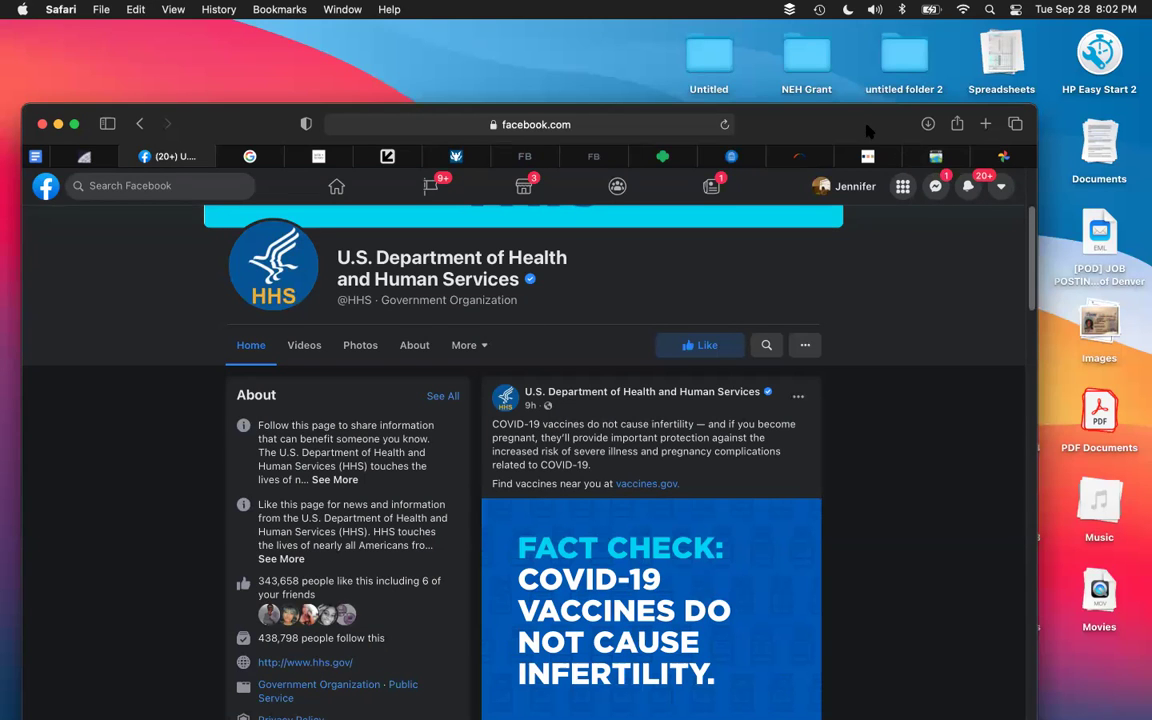
pyautogui.moveTo(868, 131); pyautogui.dragTo(872, 77)
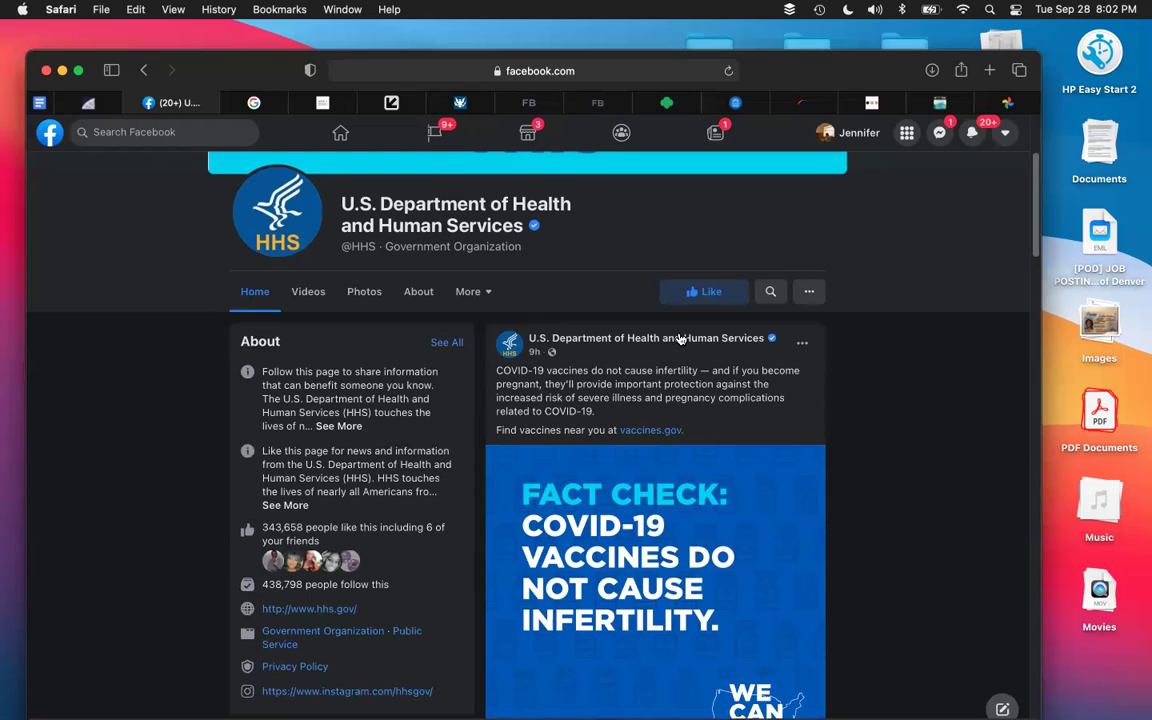
pyautogui.scroll(-2, 685, 335)
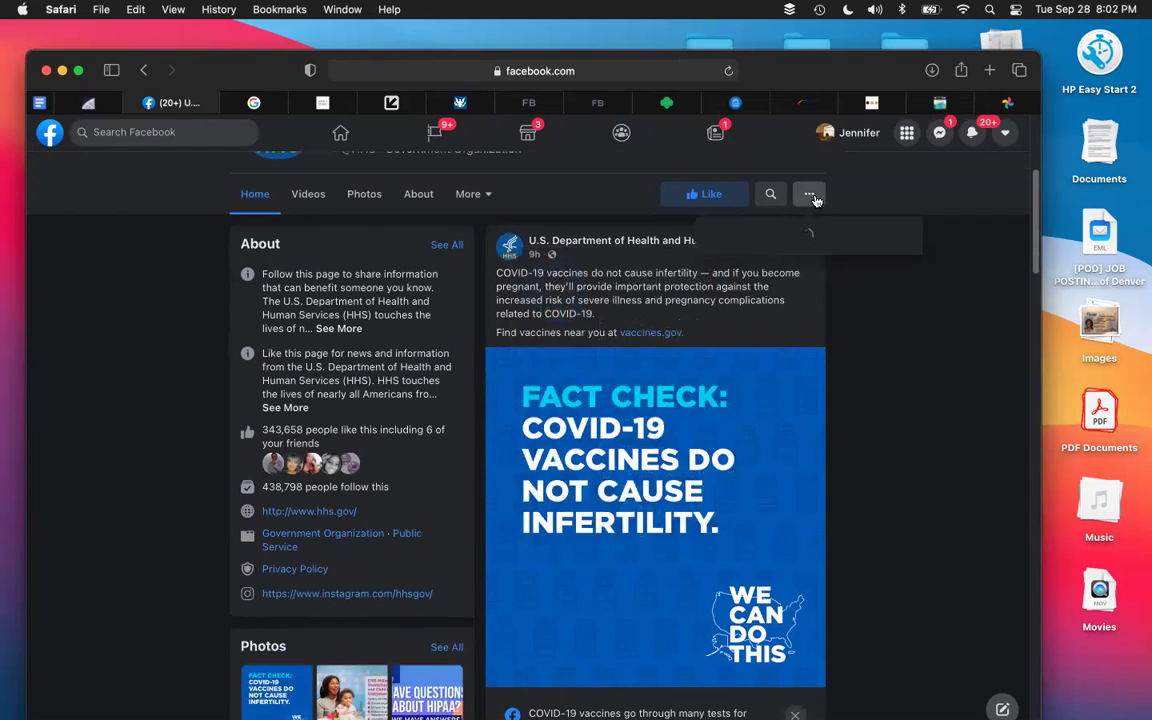
pyautogui.click(815, 199)
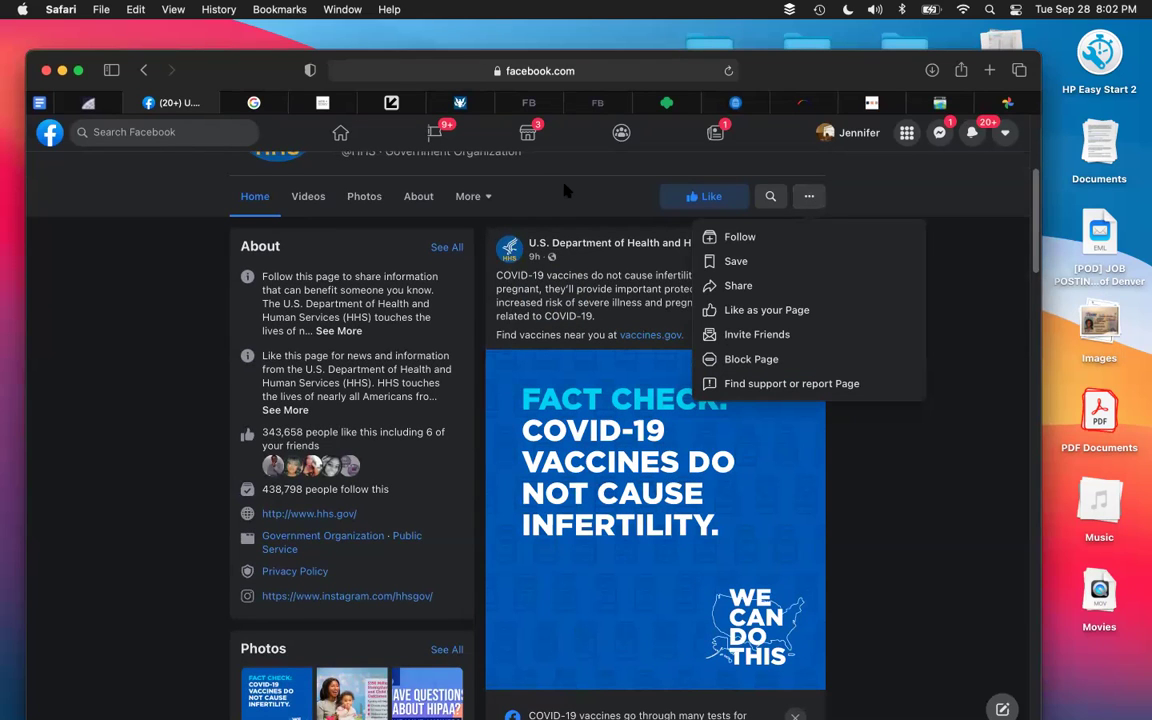
pyautogui.click(471, 199)
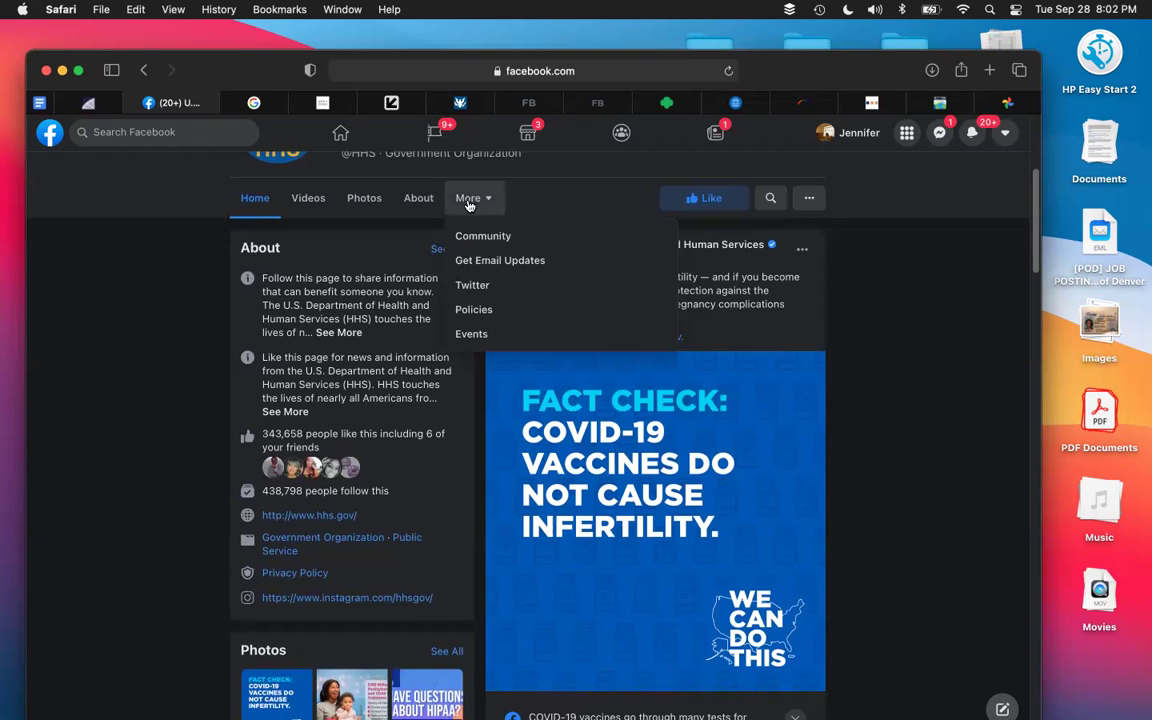
pyautogui.click(885, 377)
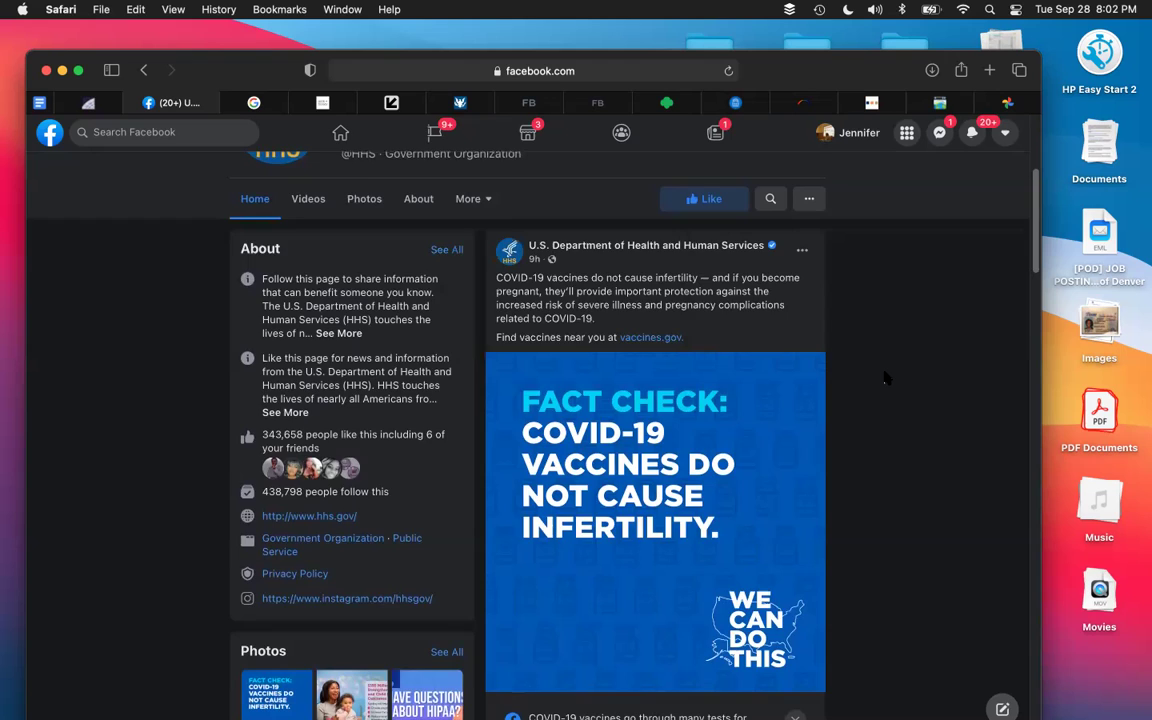
# Check the page options again and try to like the Department of Health and Human Services page.
pyautogui.scroll(3, 885, 377)
pyautogui.scroll(3, 885, 377)
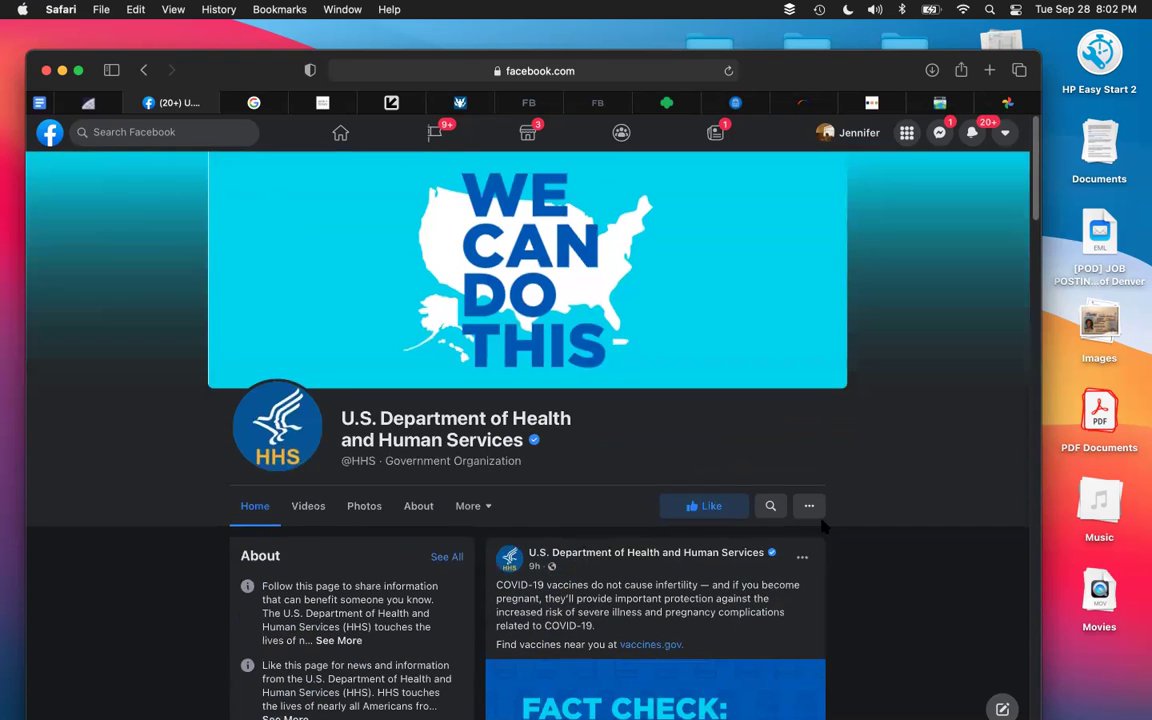
pyautogui.click(812, 507)
pyautogui.click(931, 411)
pyautogui.scroll(-1, 933, 413)
pyautogui.scroll(-1, 932, 412)
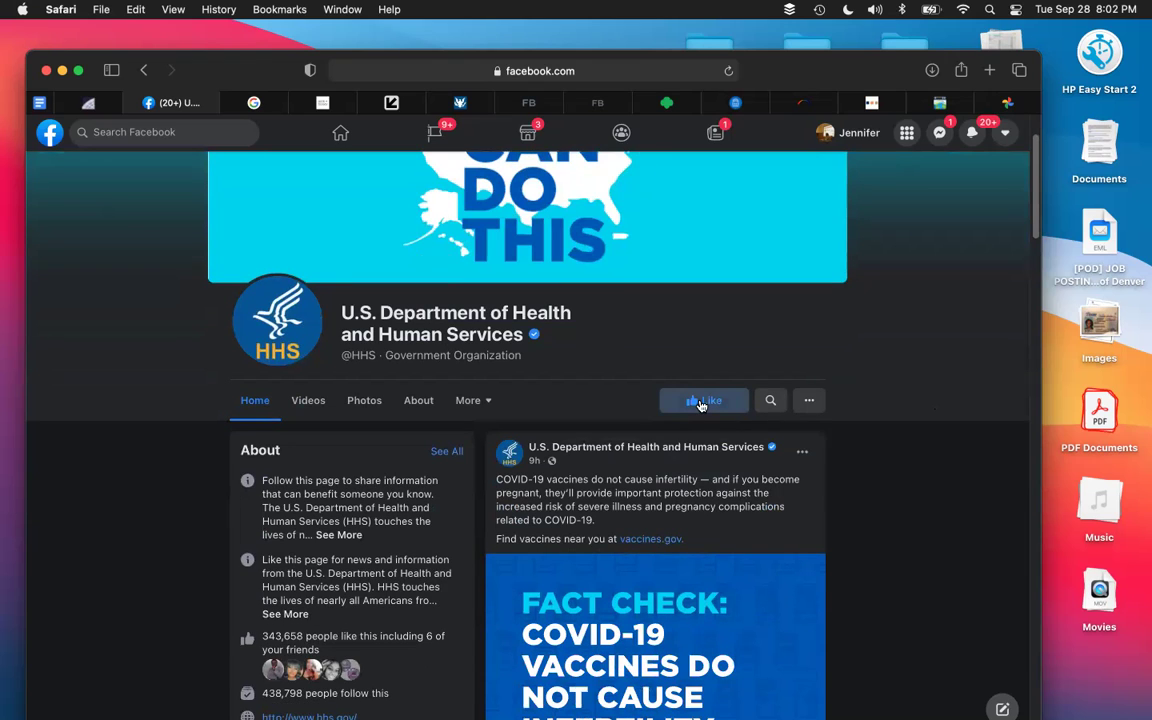
pyautogui.click(701, 402)
# Look through the department's recent Facebook posts and the page information beside them.
pyautogui.scroll(-5, 482, 396)
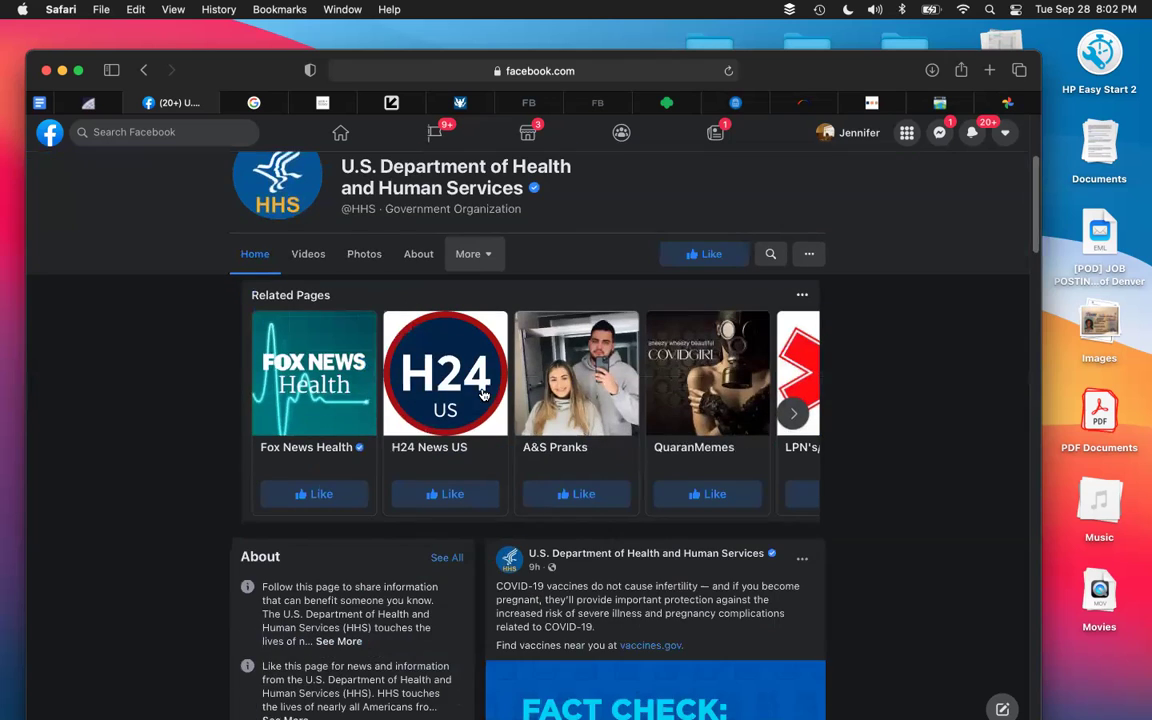
pyautogui.scroll(-10, 482, 396)
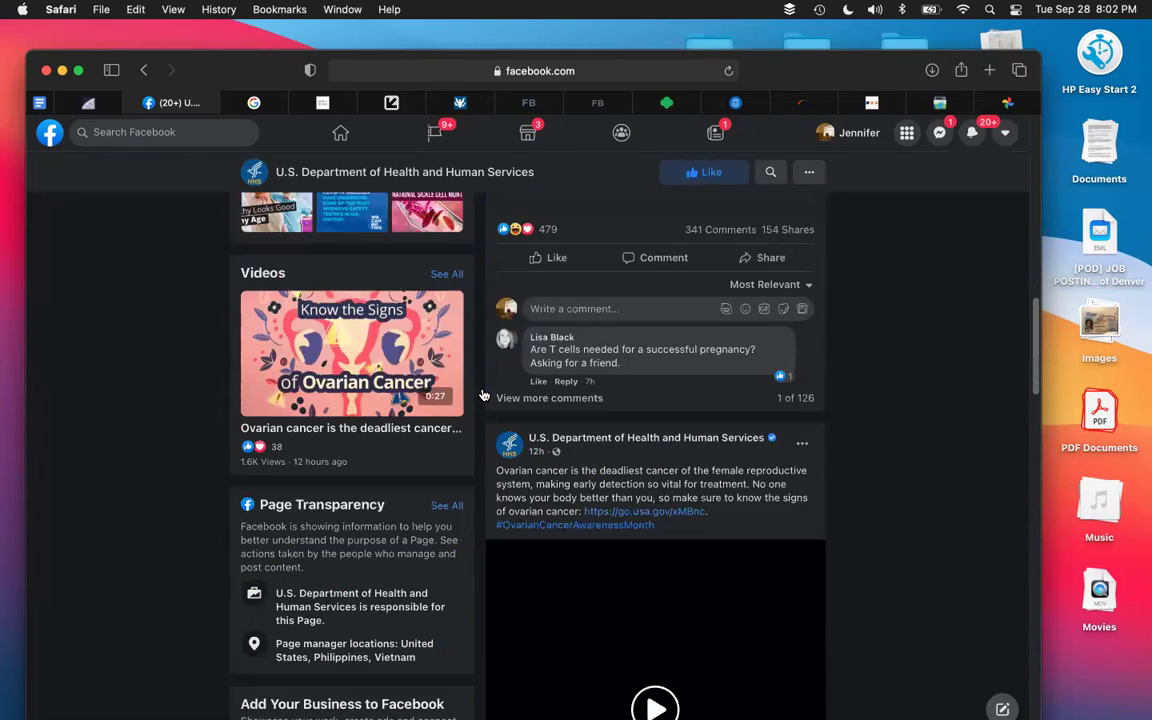
pyautogui.scroll(-4, 482, 396)
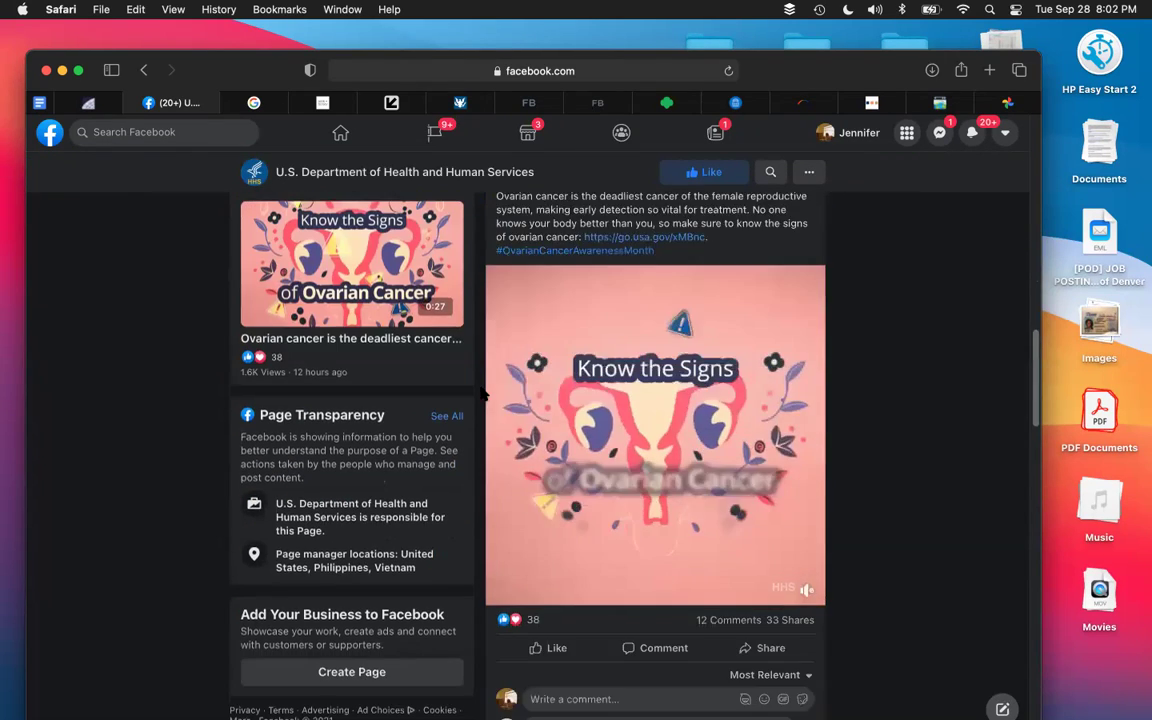
pyautogui.scroll(10, 482, 396)
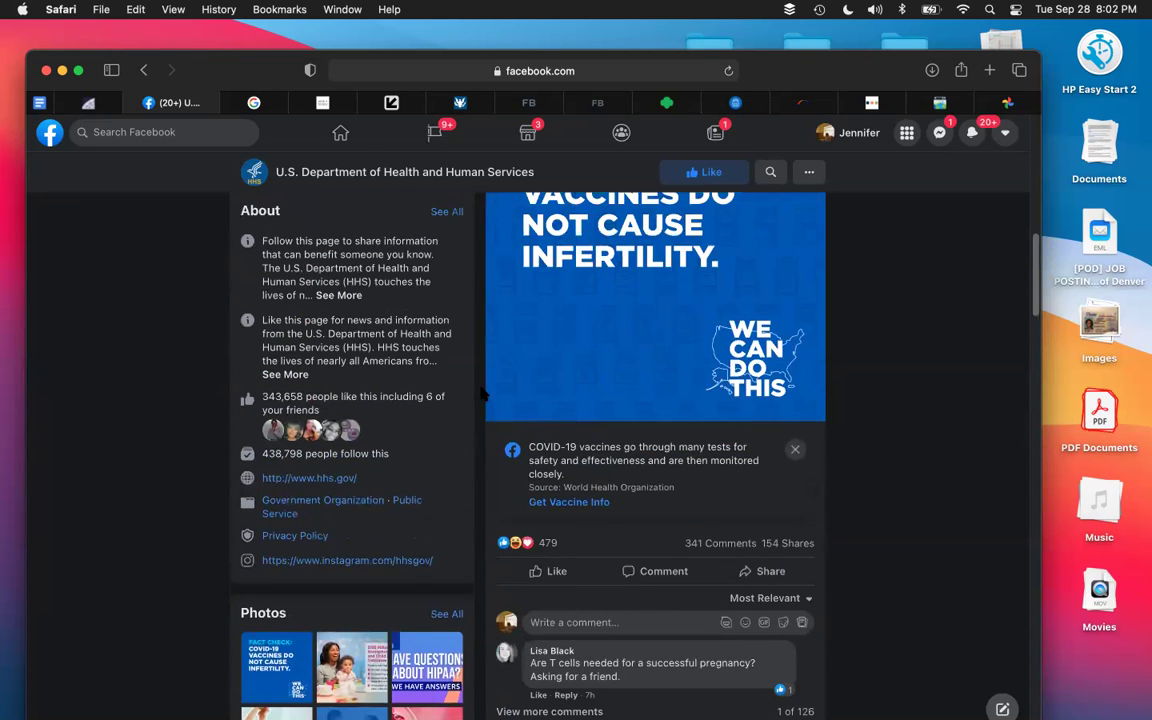
pyautogui.scroll(6, 482, 396)
pyautogui.scroll(-1, 388, 443)
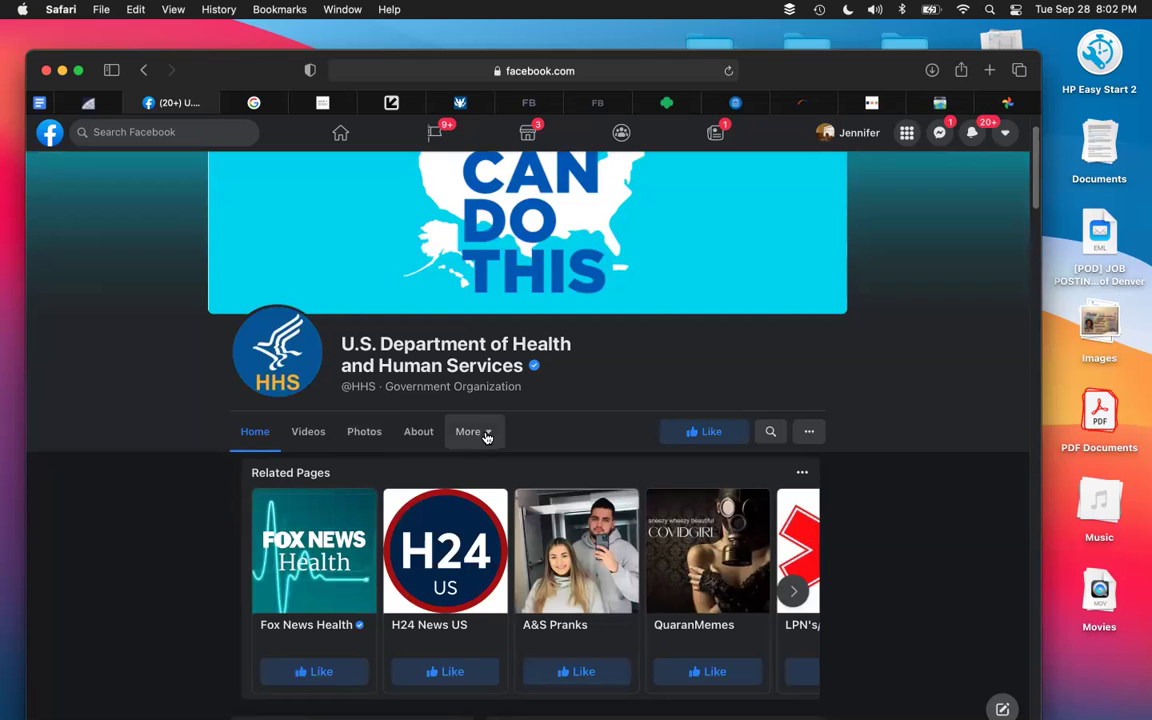
# Open and close the Facebook page's post search, and check which additional sections the page lists.
pyautogui.click(771, 431)
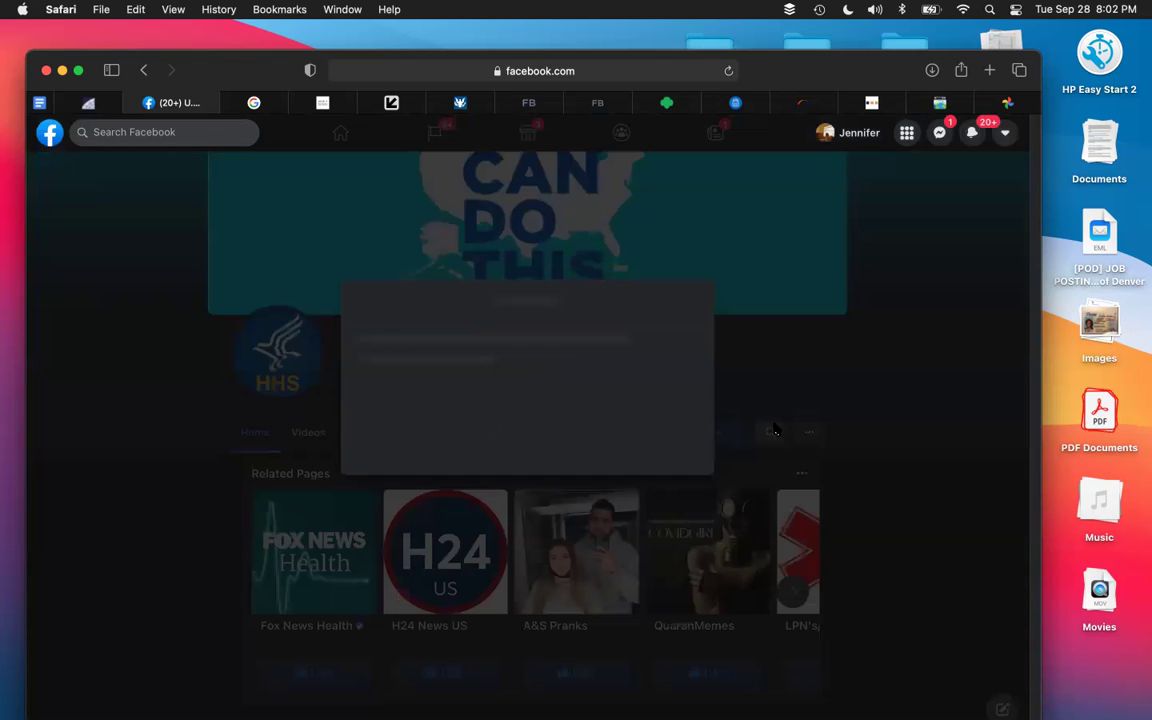
pyautogui.click(691, 303)
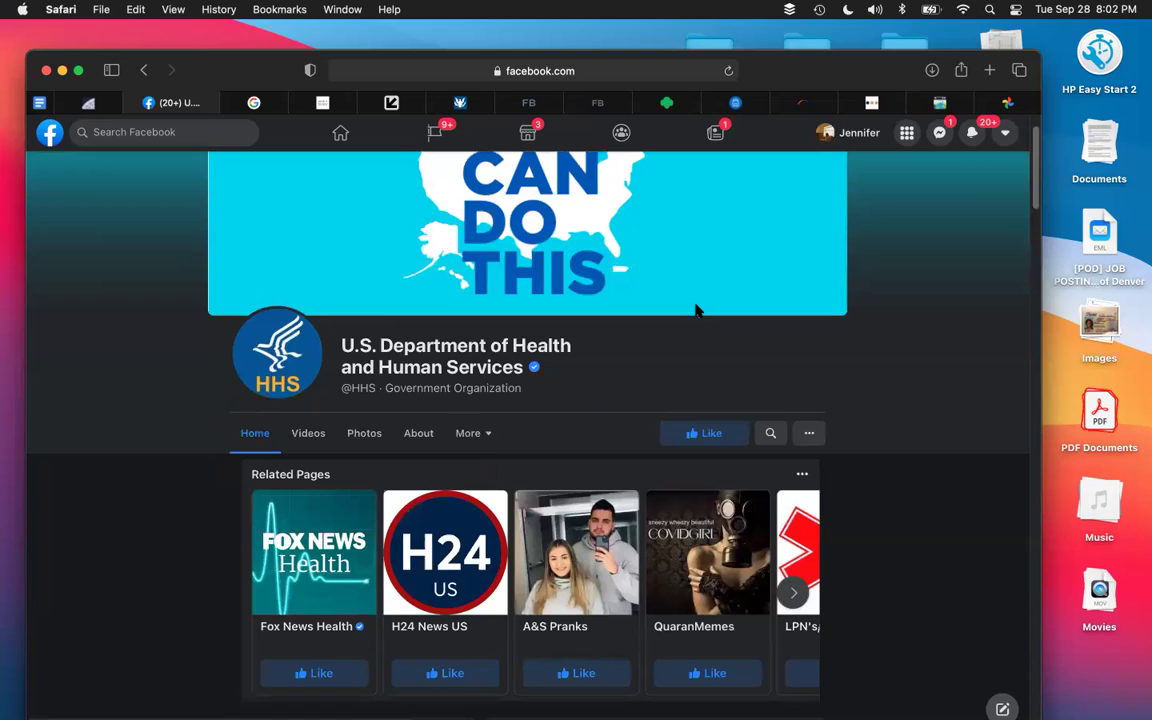
pyautogui.click(482, 433)
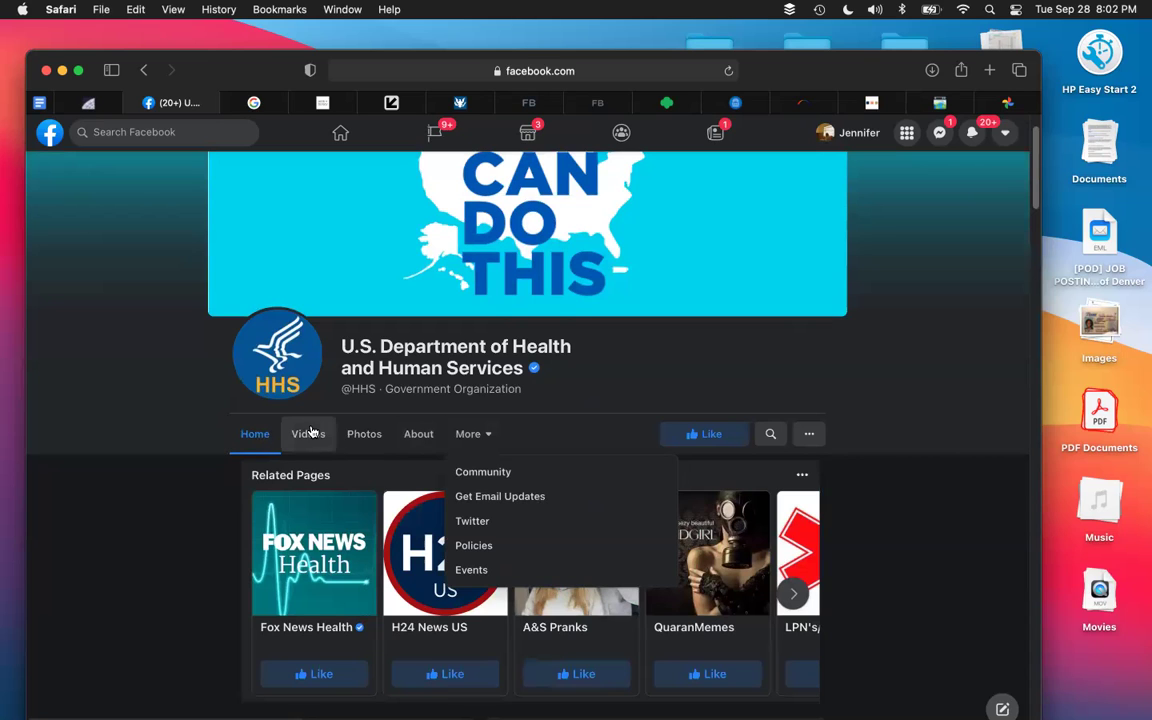
pyautogui.click(155, 435)
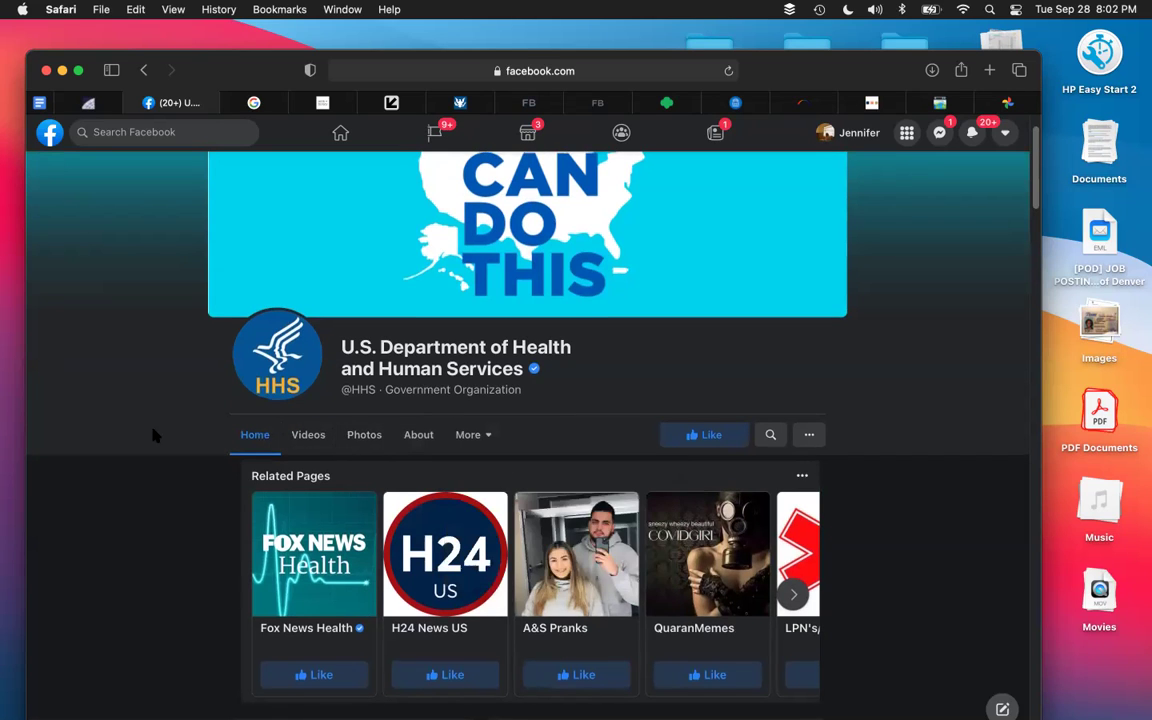
# Examine the page's posts, options and additional sections once more to see which tools are available for exploring its content.
pyautogui.scroll(-5, 155, 435)
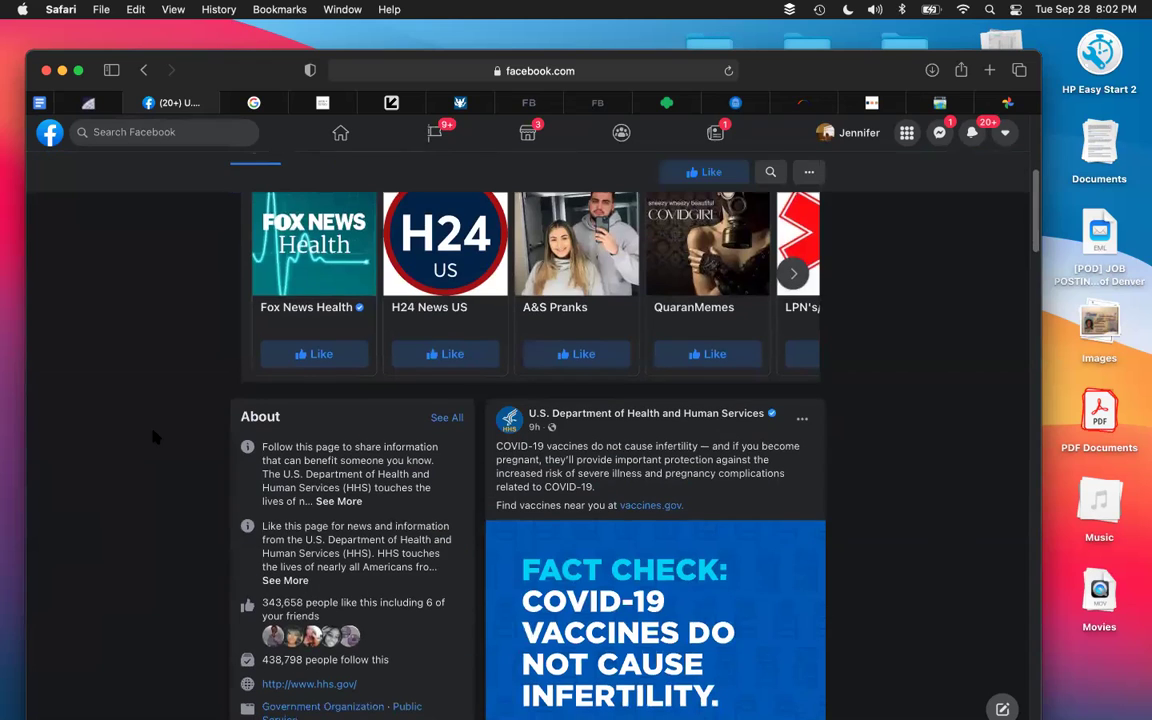
pyautogui.scroll(-2, 830, 428)
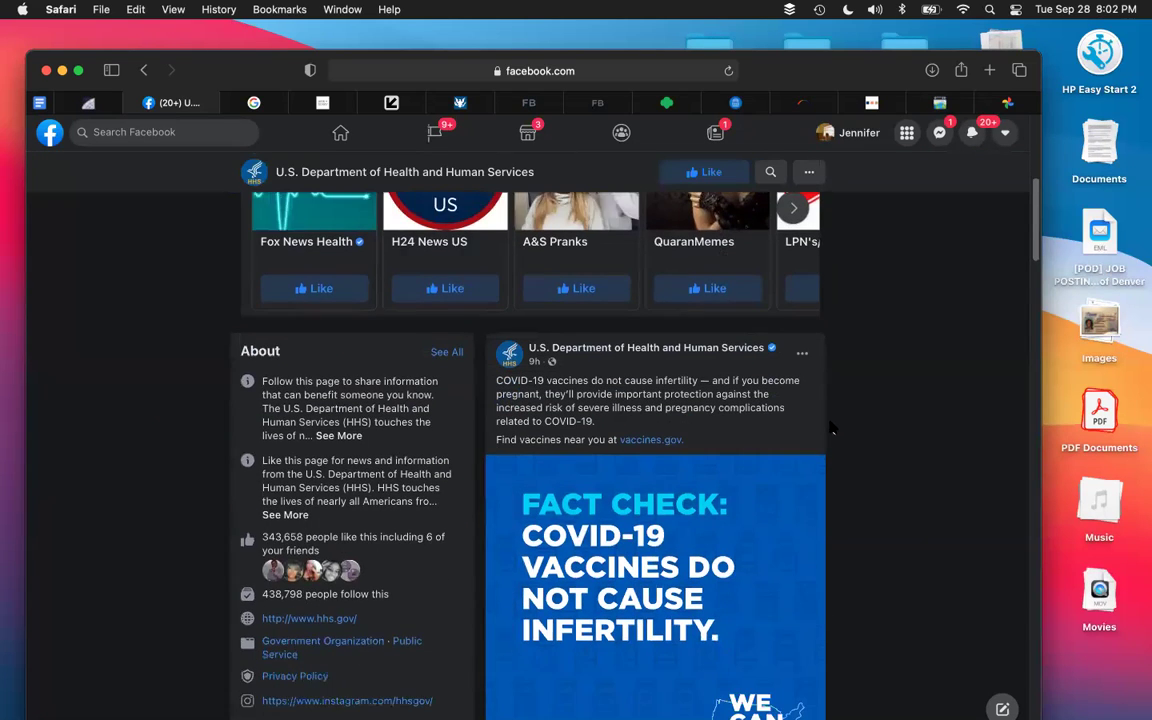
pyautogui.scroll(-1, 830, 428)
pyautogui.scroll(-1, 730, 155)
pyautogui.click(809, 172)
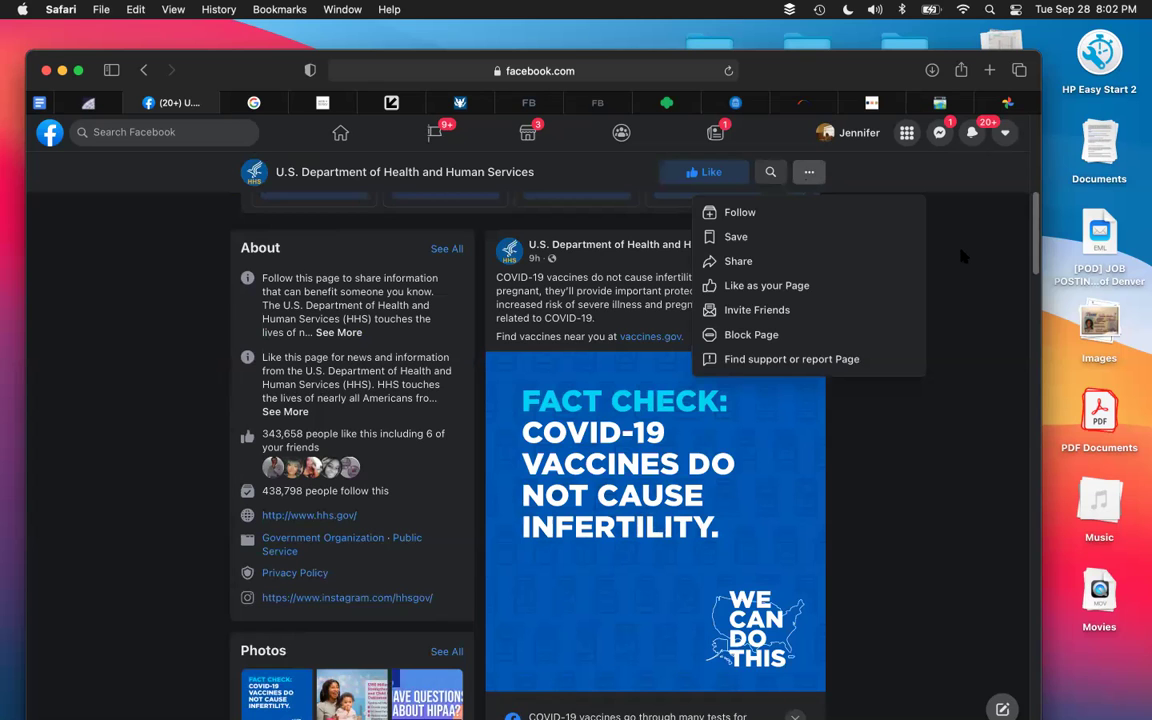
pyautogui.scroll(5, 962, 257)
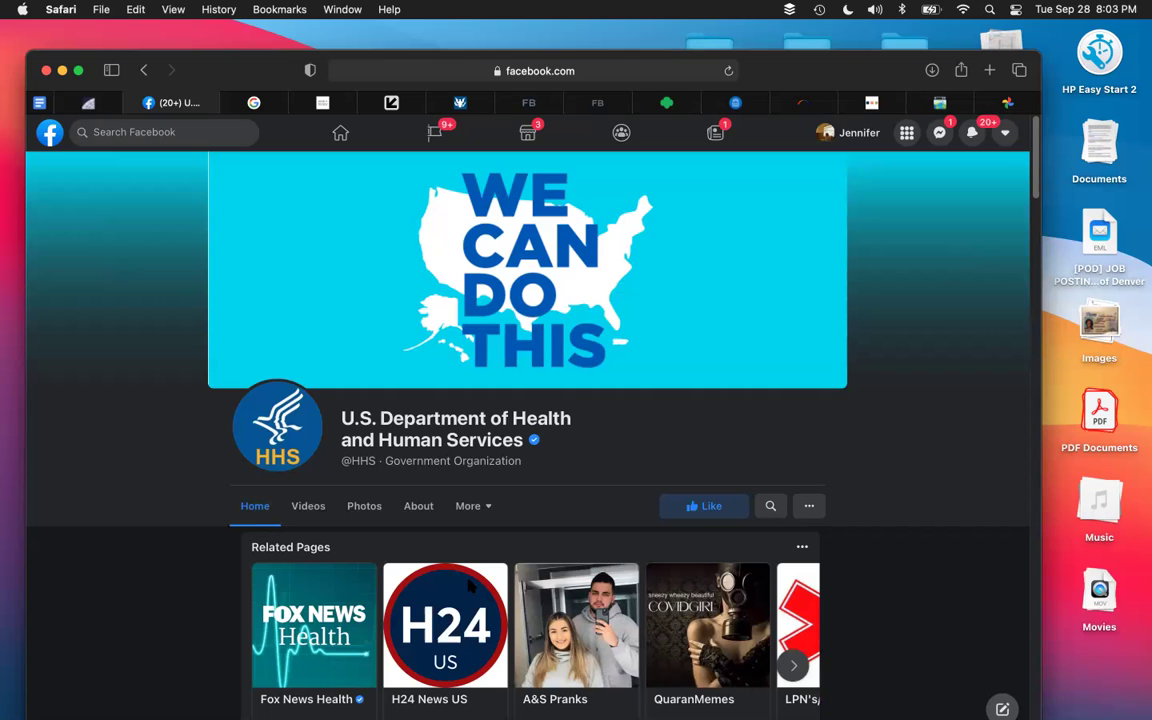
pyautogui.click(486, 507)
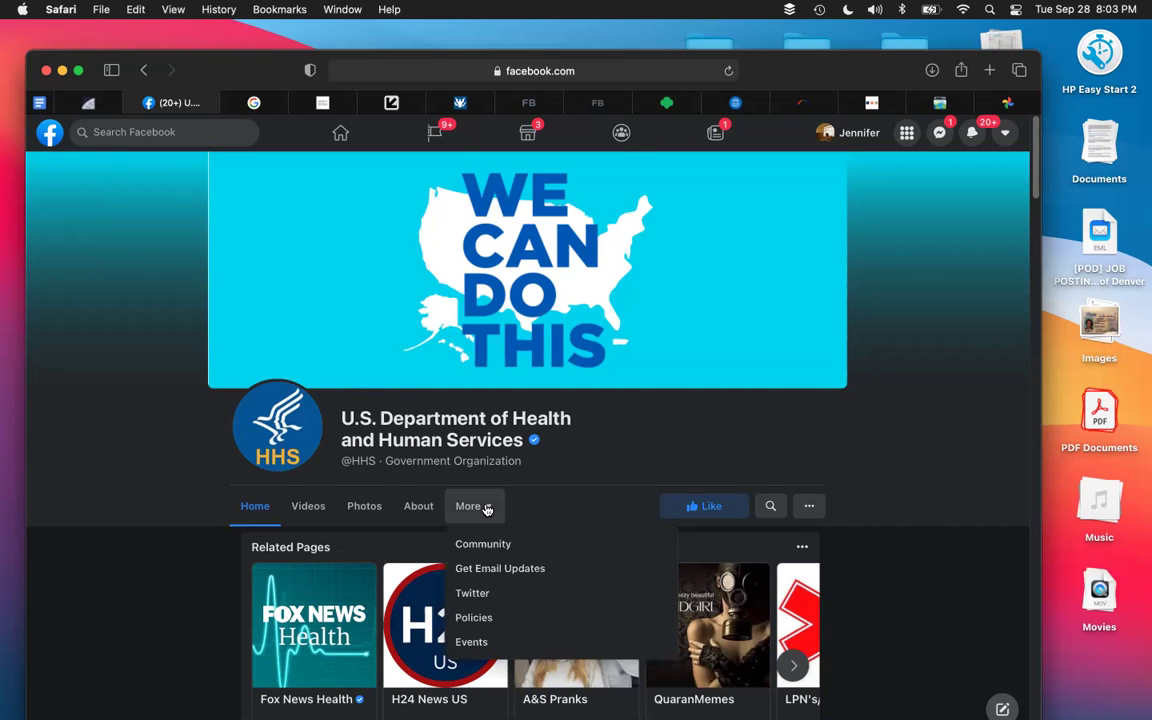
pyautogui.scroll(-3, 486, 510)
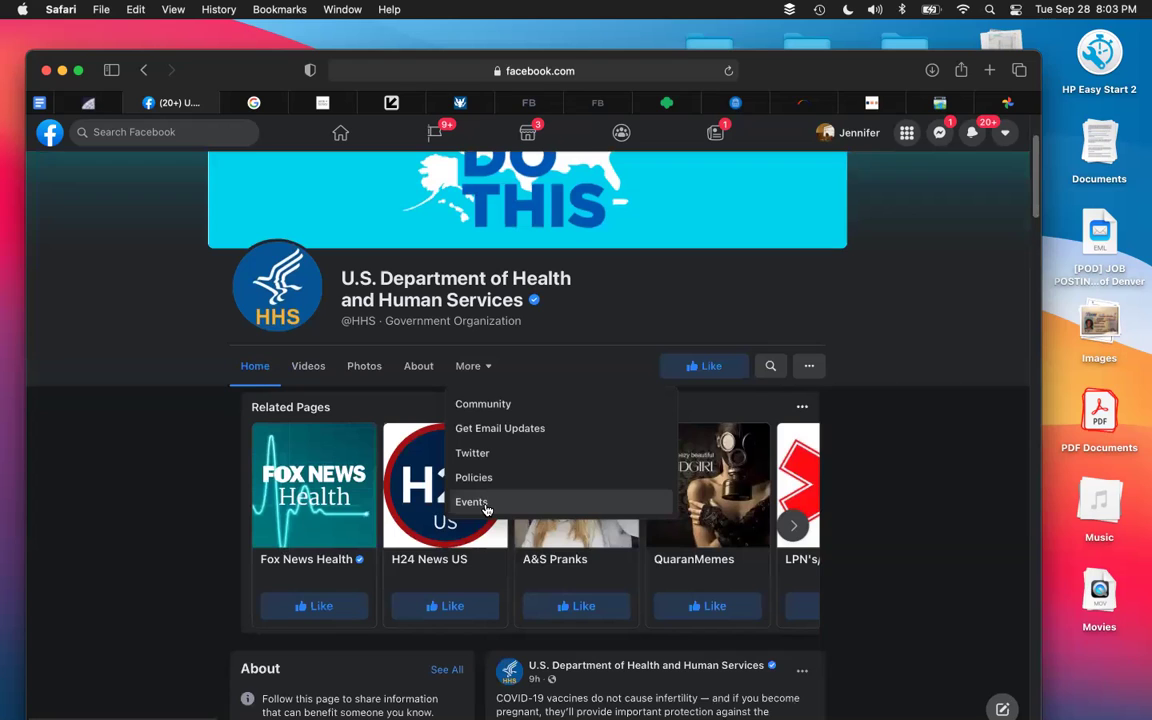
pyautogui.click(808, 366)
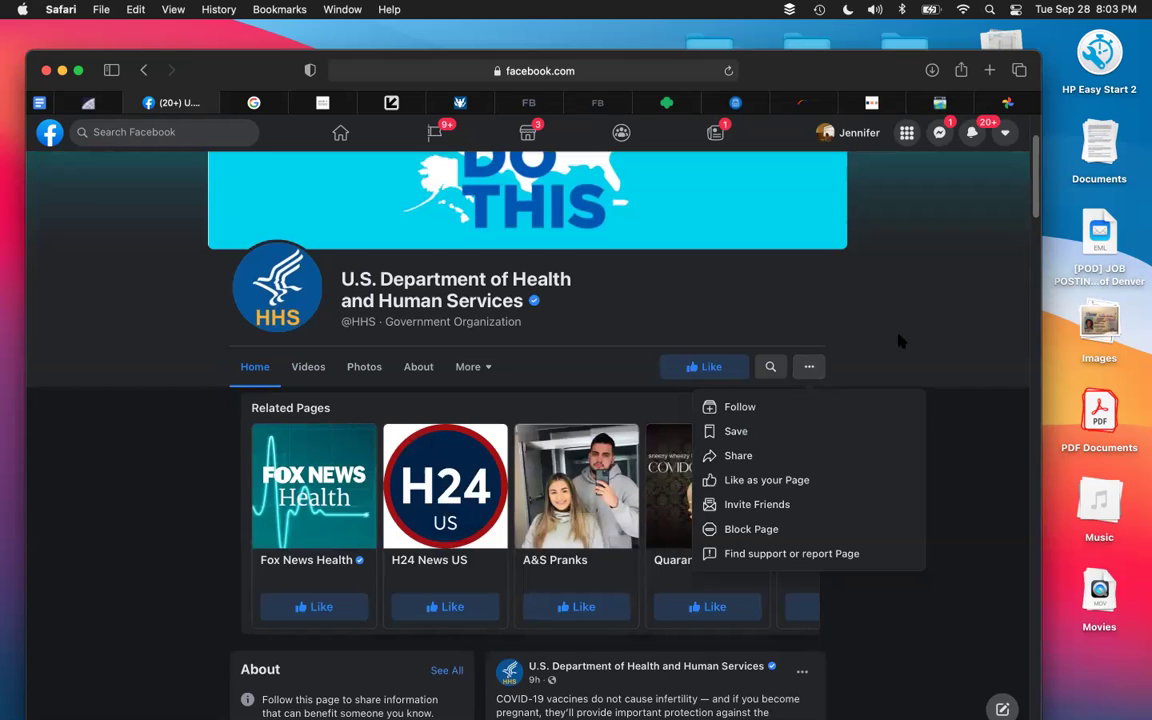
pyautogui.click(852, 358)
pyautogui.scroll(-2, 852, 358)
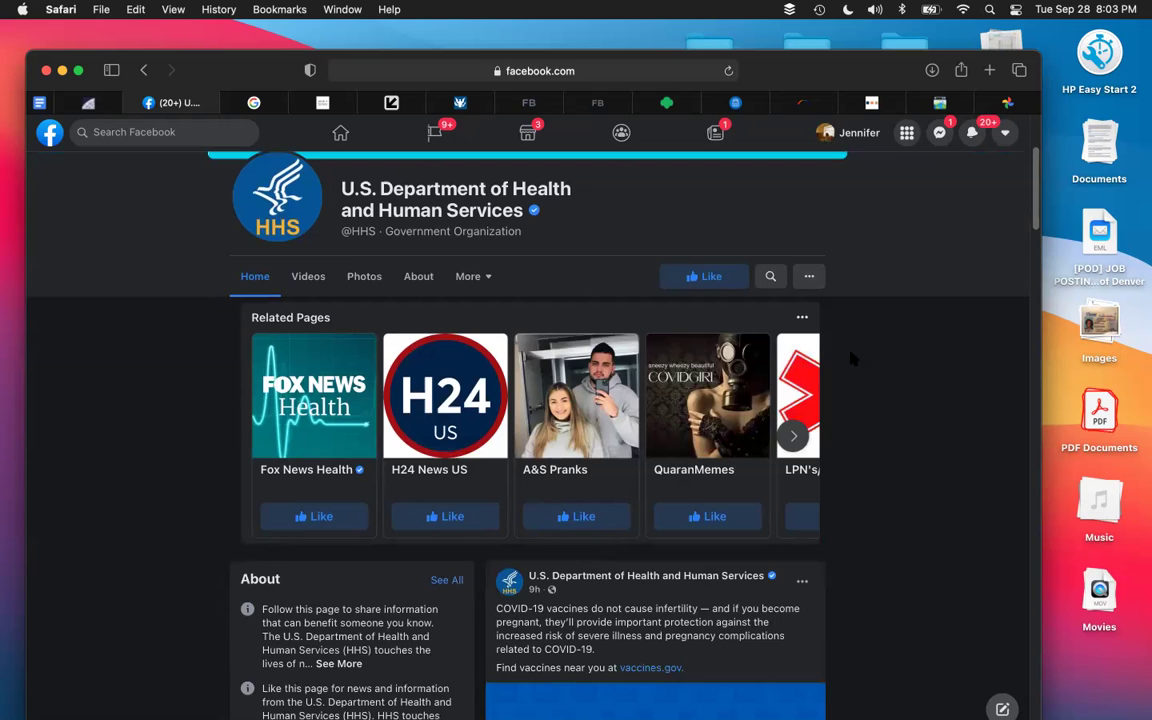
# Check the options of the post about COVID-19 vaccines and infertility, and look through the department's older posts.
pyautogui.scroll(-5, 852, 358)
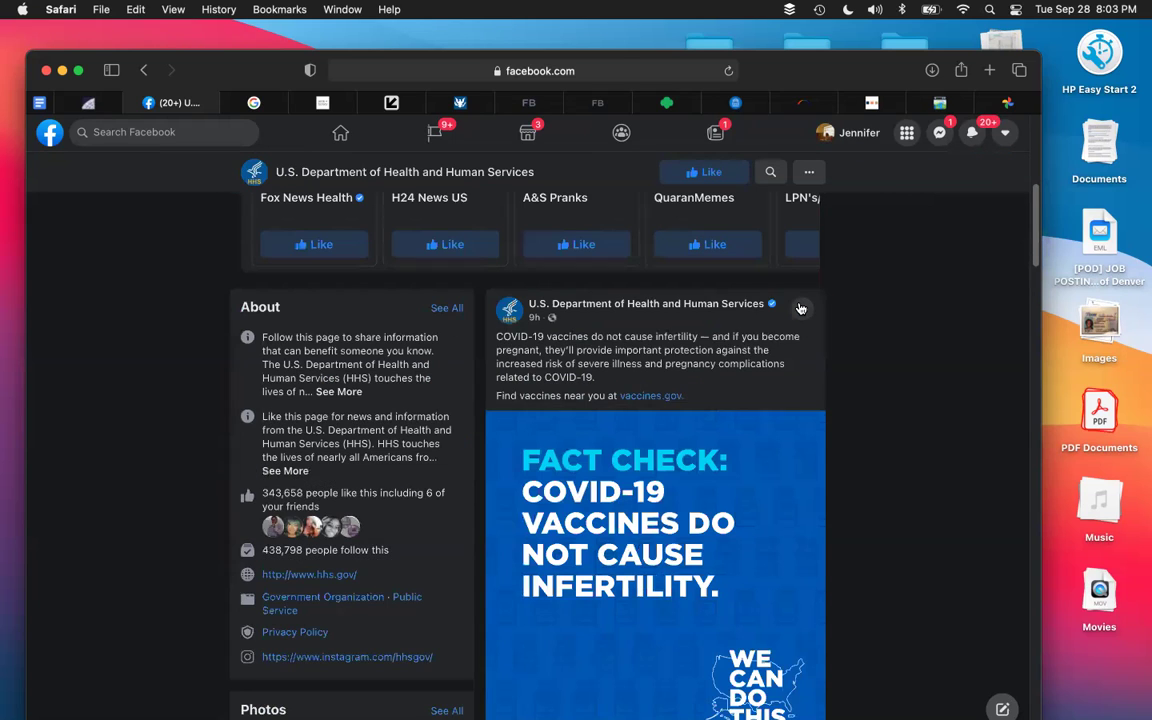
pyautogui.click(800, 308)
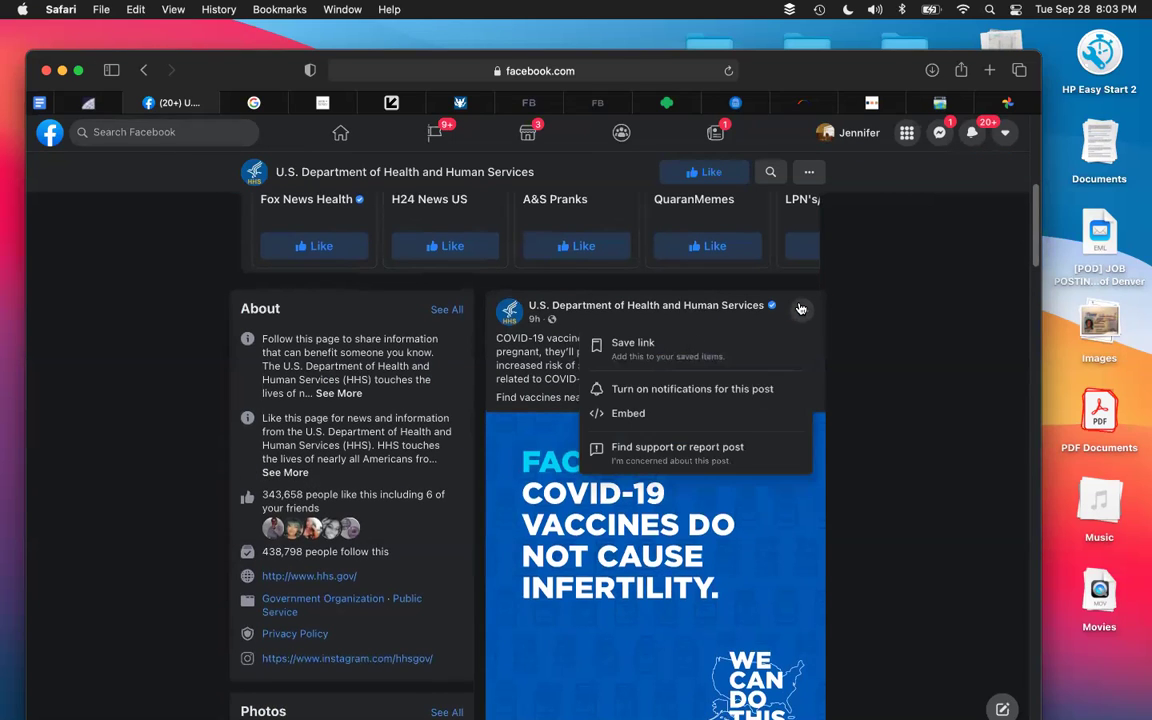
pyautogui.click(877, 465)
pyautogui.scroll(-10, 877, 465)
pyautogui.scroll(-15, 877, 465)
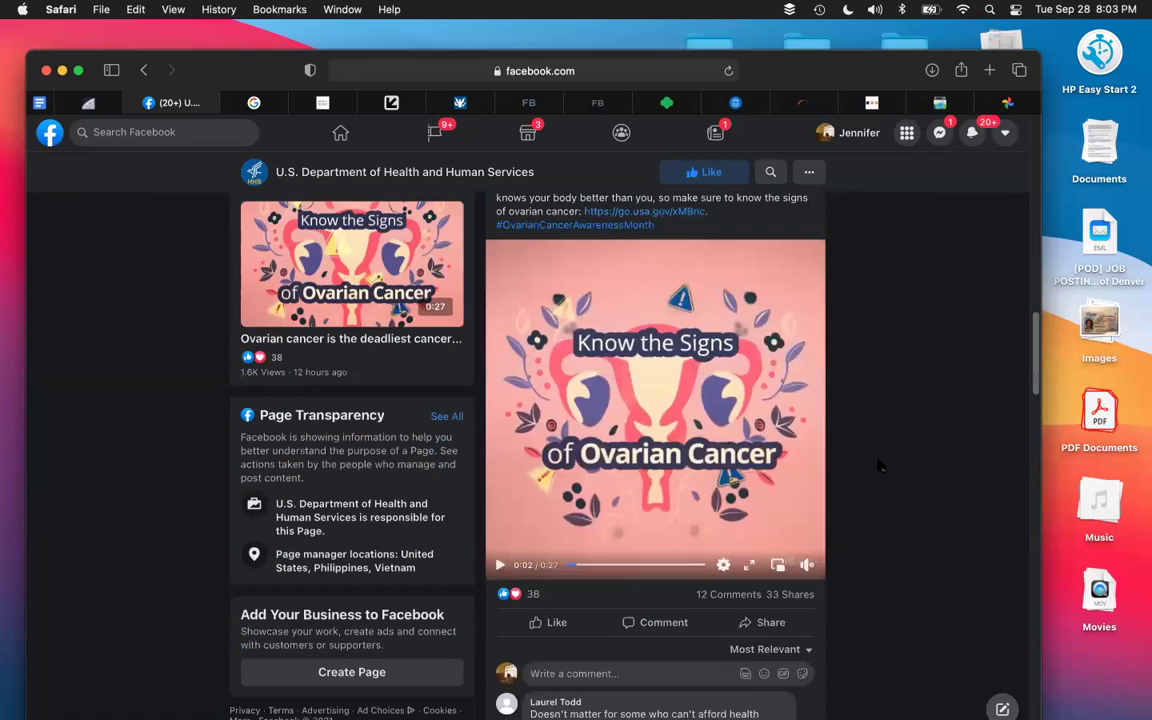
pyautogui.scroll(-20, 877, 465)
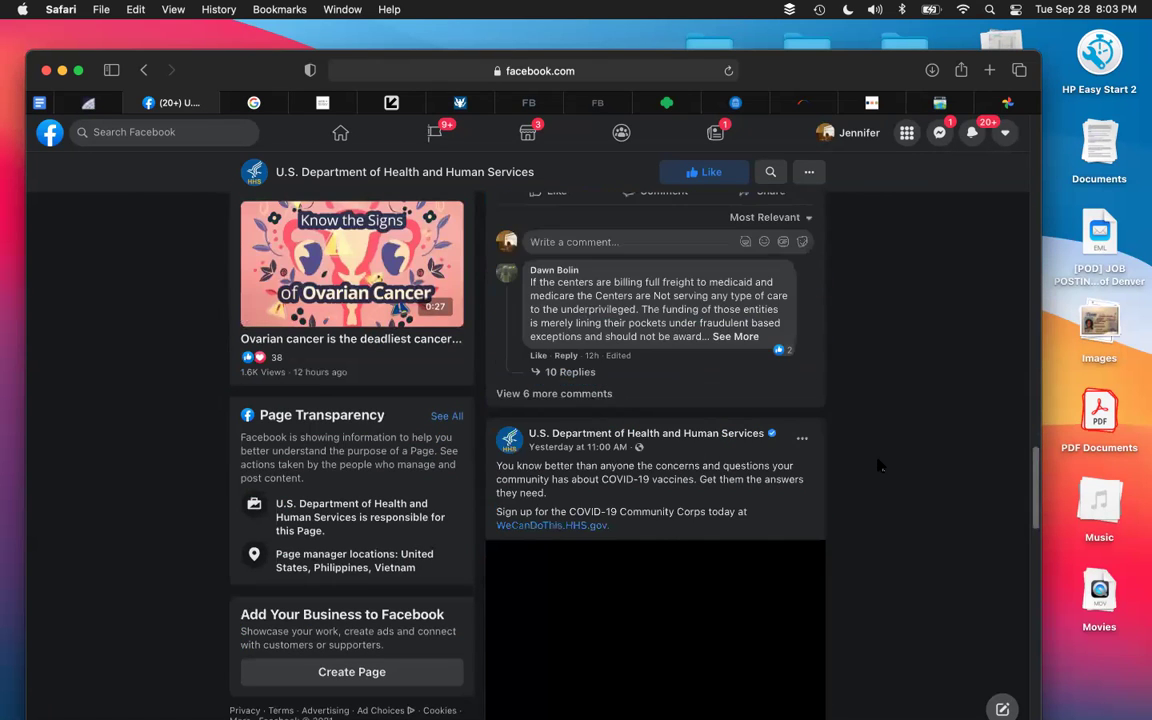
pyautogui.scroll(20, 877, 465)
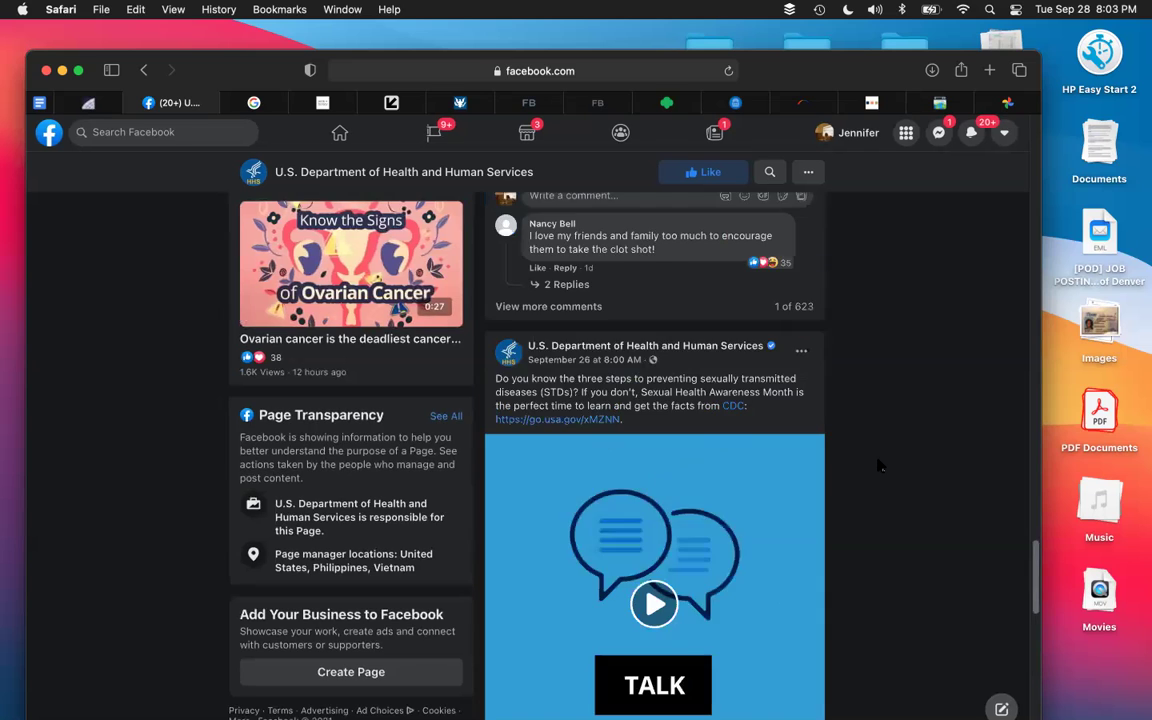
pyautogui.scroll(15, 877, 465)
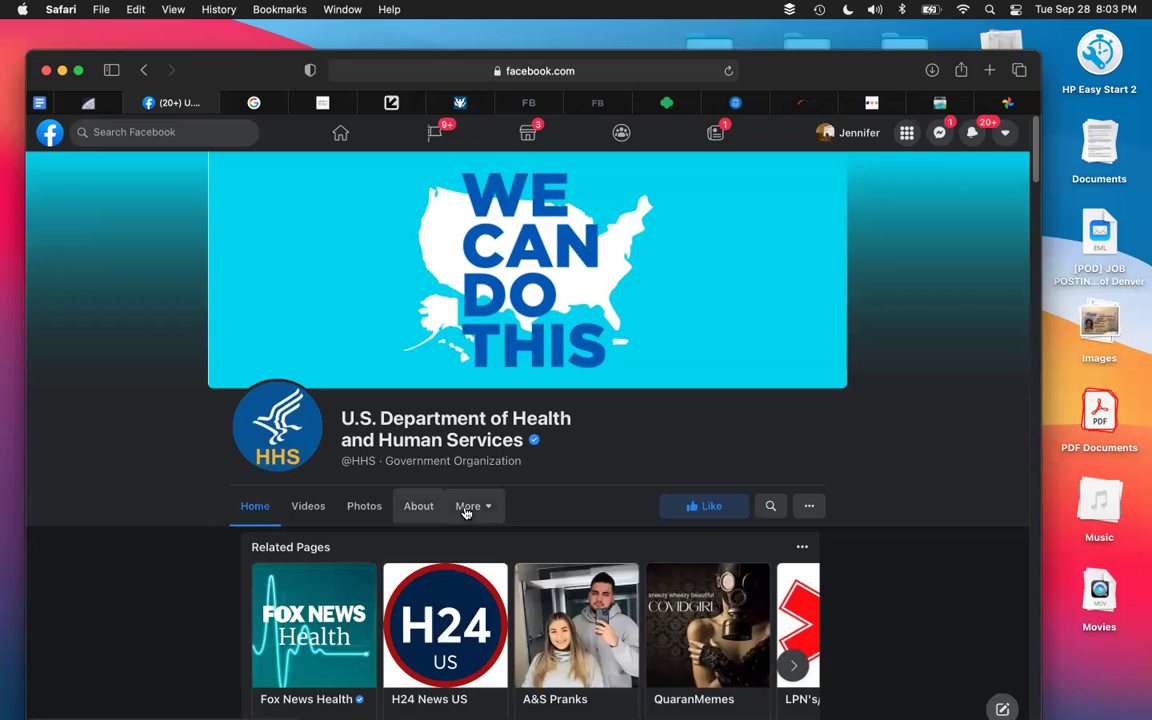
# Check which additional sections the department's Facebook page lists and which page options it offers.
pyautogui.click(467, 507)
pyautogui.scroll(-2, 422, 460)
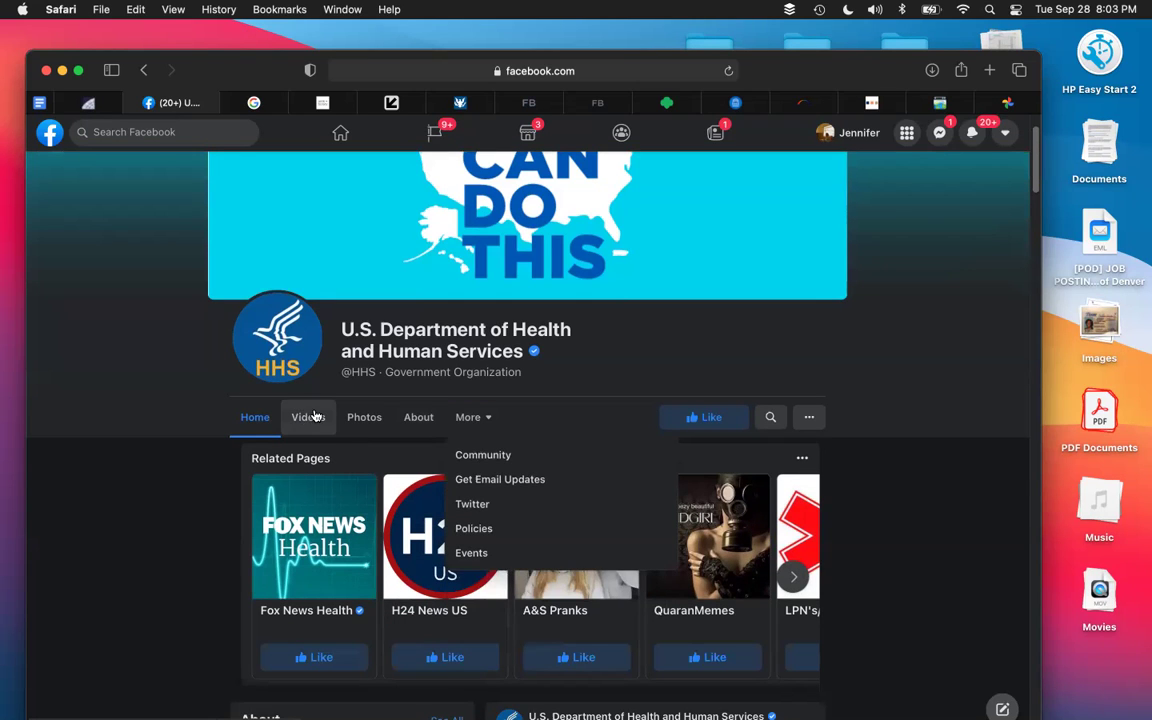
pyautogui.click(808, 420)
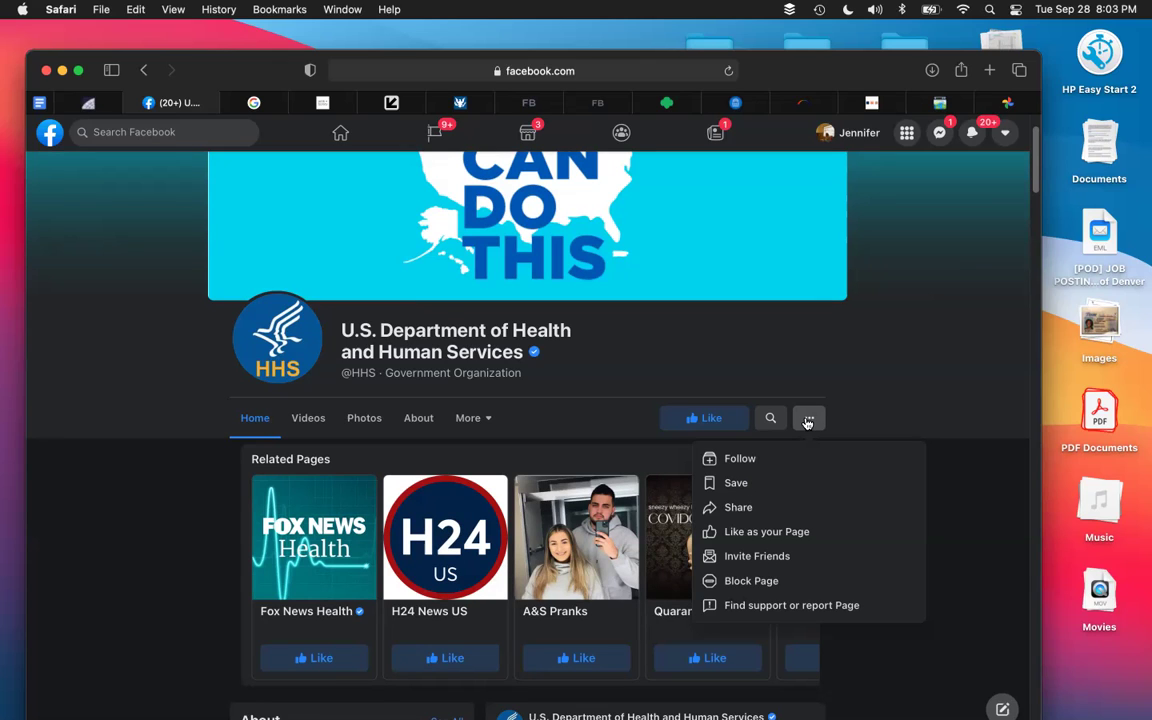
pyautogui.click(918, 408)
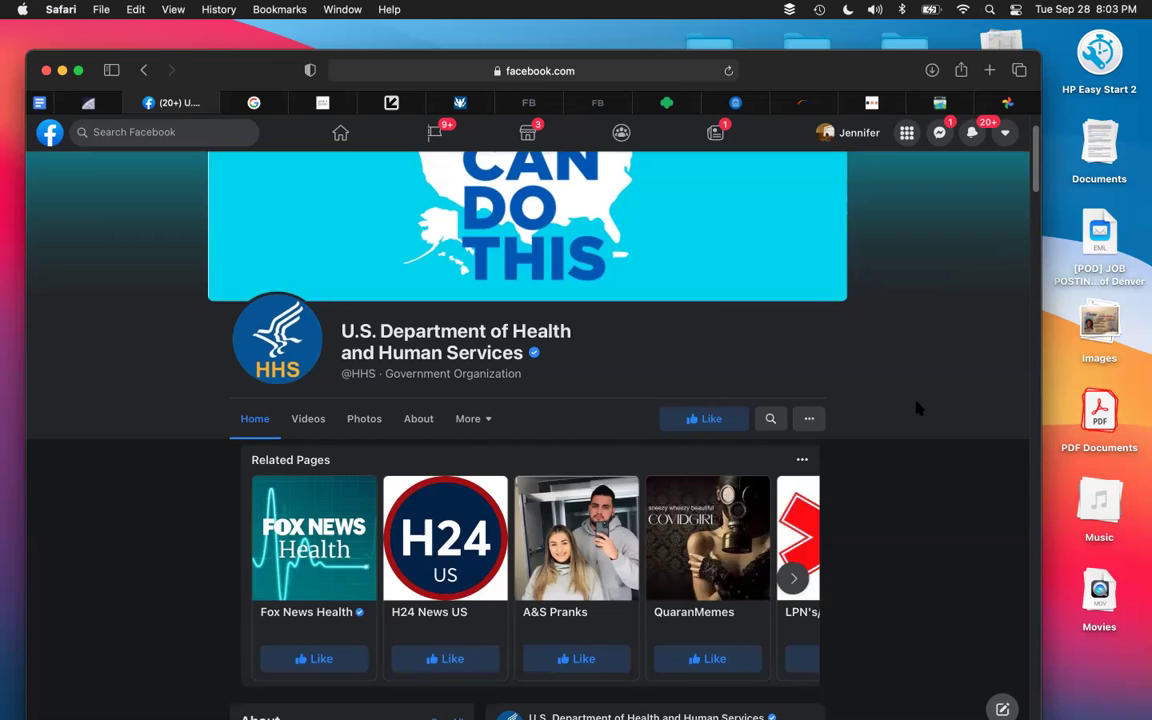
pyautogui.scroll(3, 918, 408)
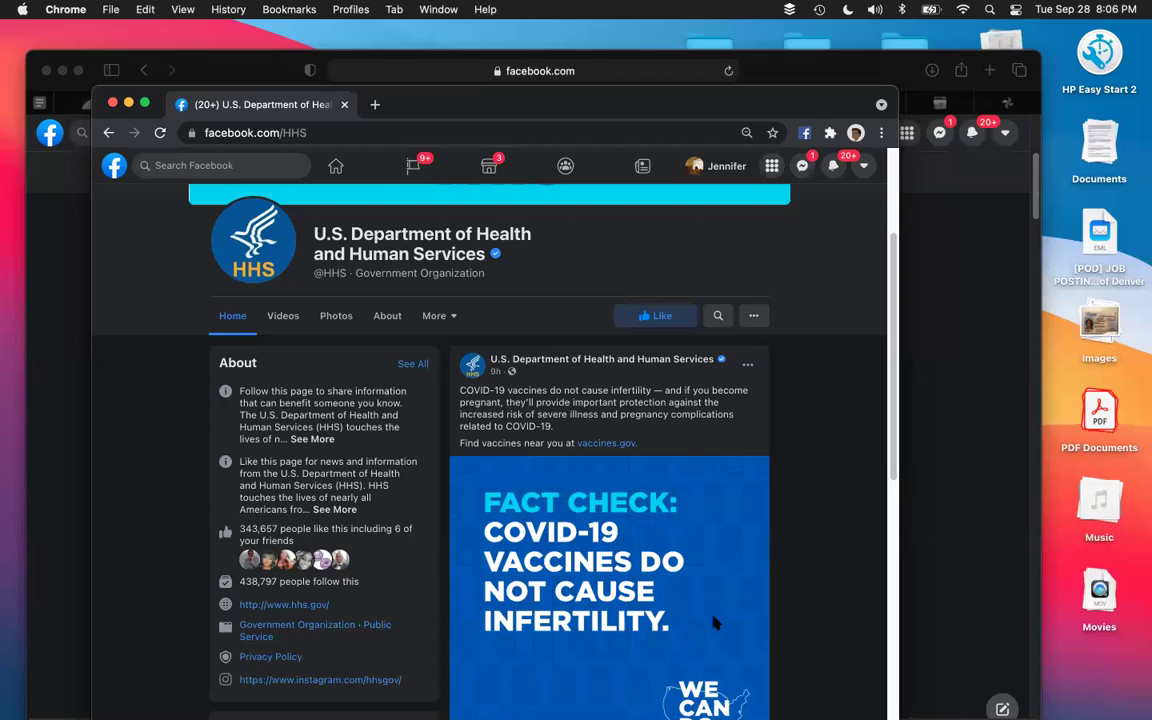
# Switch to the department's Facebook page in Chrome and check the page options offered there.
pyautogui.click(753, 316)
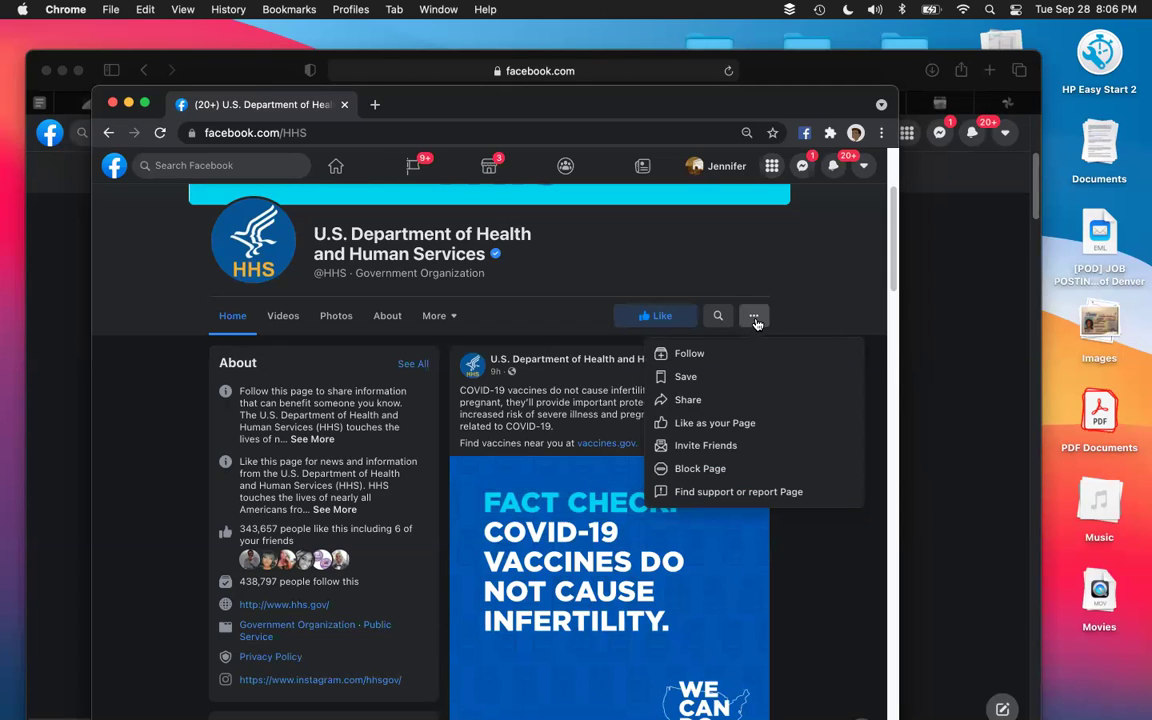
pyautogui.click(813, 303)
pyautogui.scroll(-2, 813, 303)
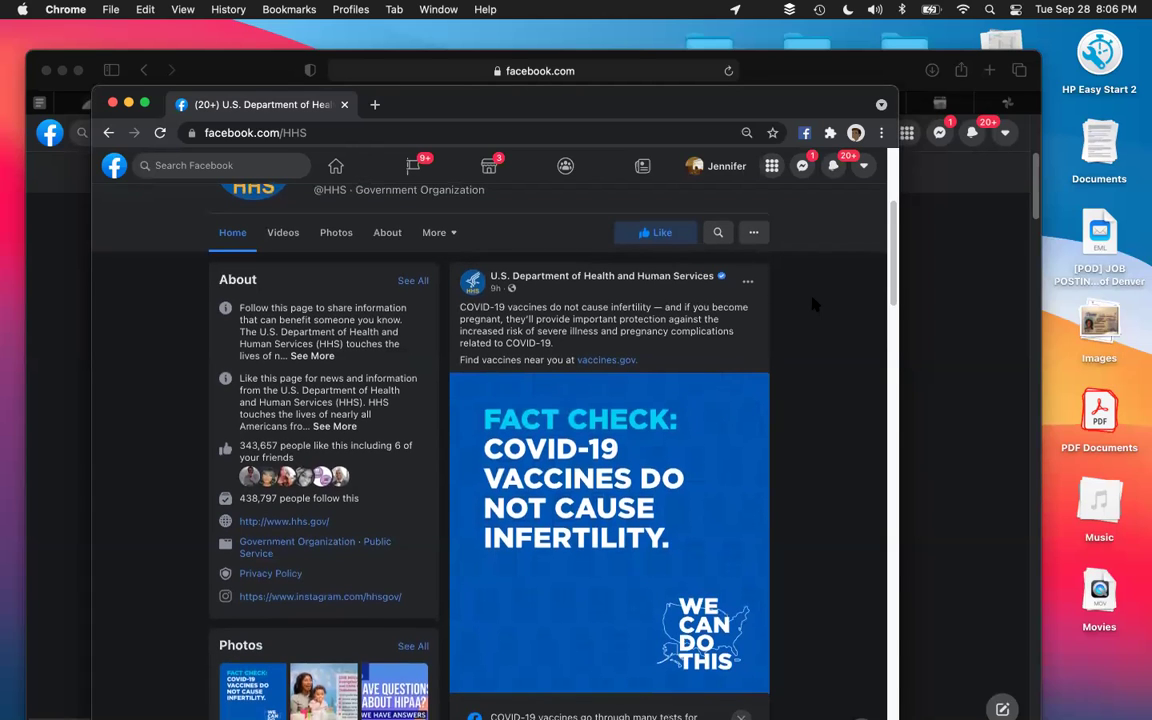
pyautogui.scroll(1, 813, 304)
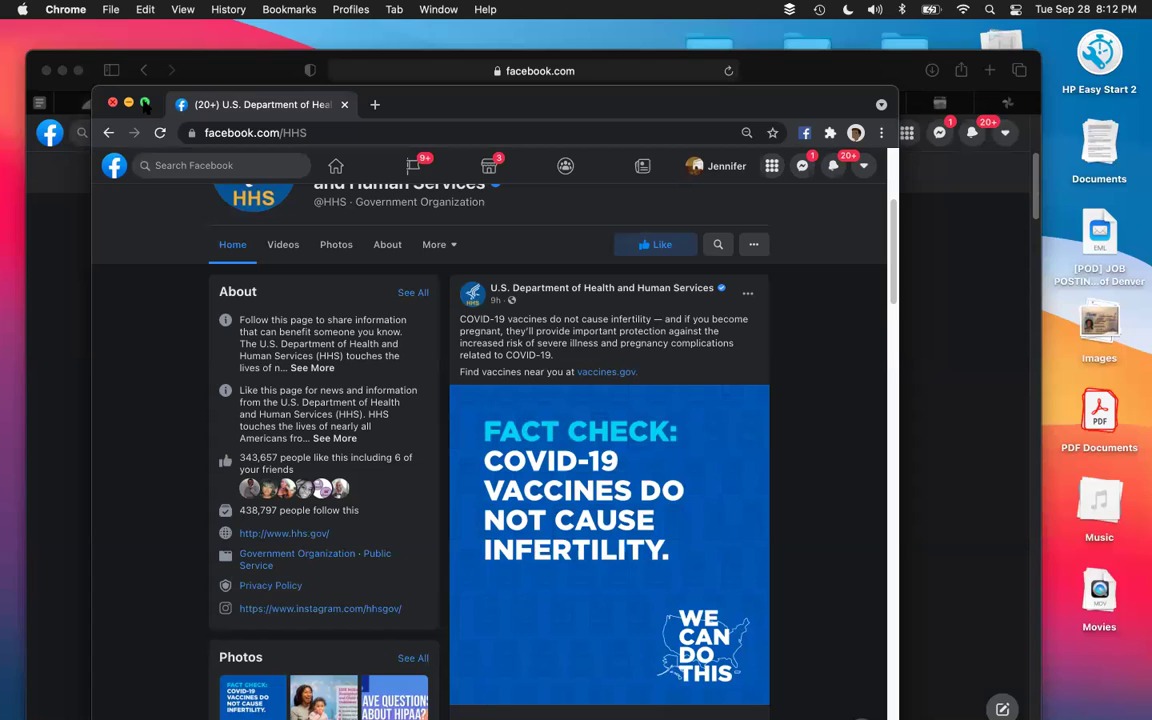
# Tile the Chrome window to the left half of the screen and place Safari's Facebook window beside it.
pyautogui.moveTo(145, 105)
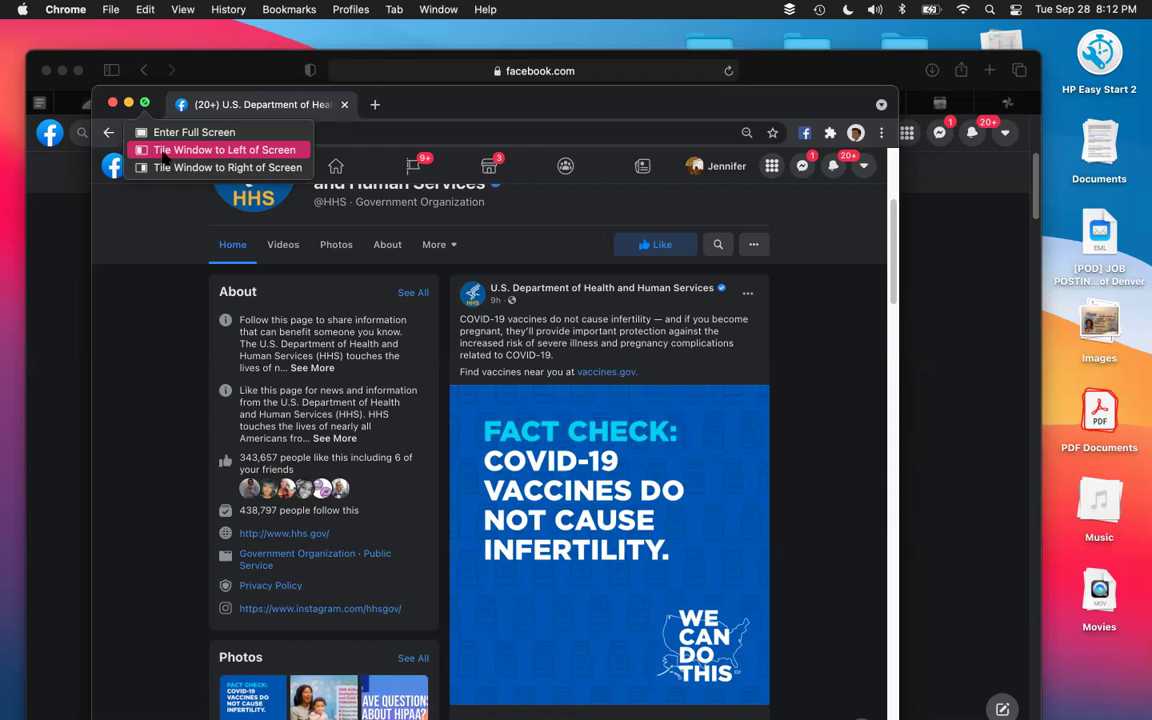
pyautogui.click(165, 150)
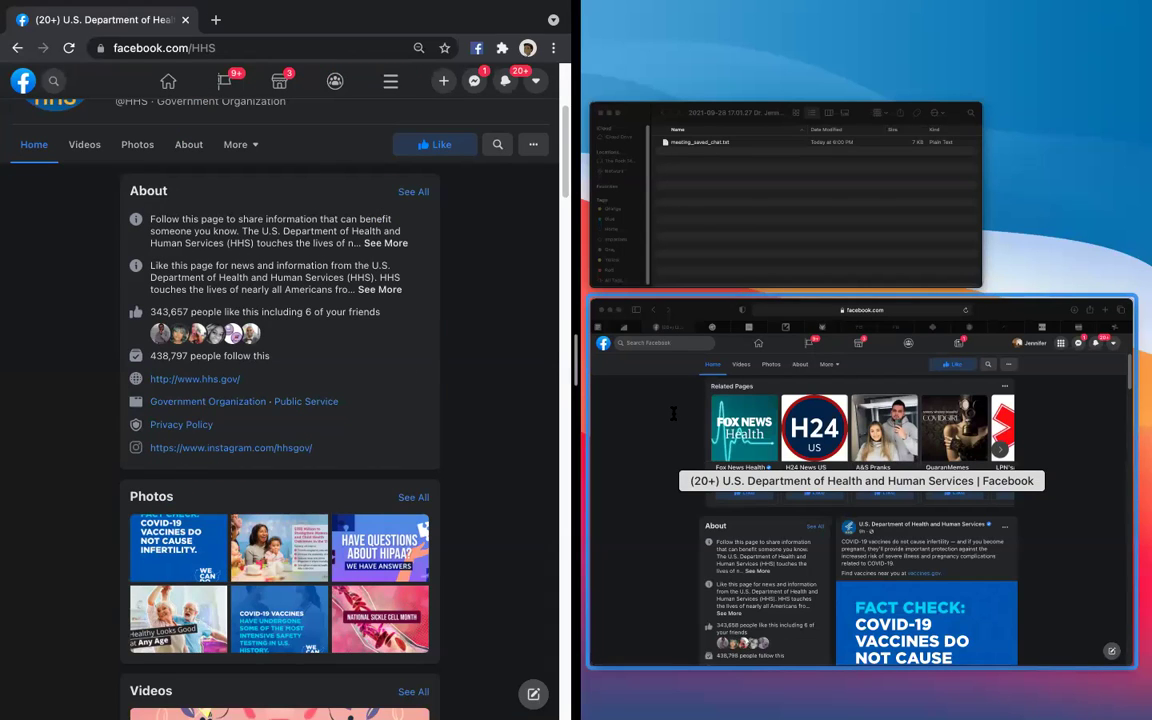
pyautogui.click(673, 413)
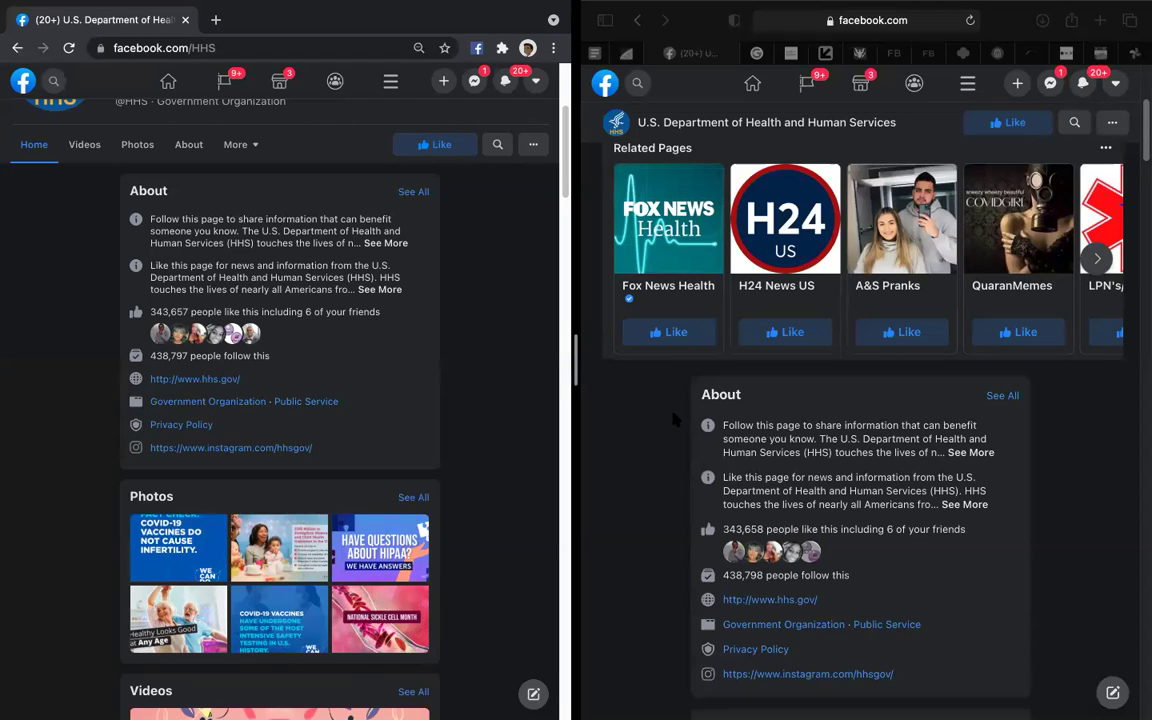
pyautogui.moveTo(582, 6)
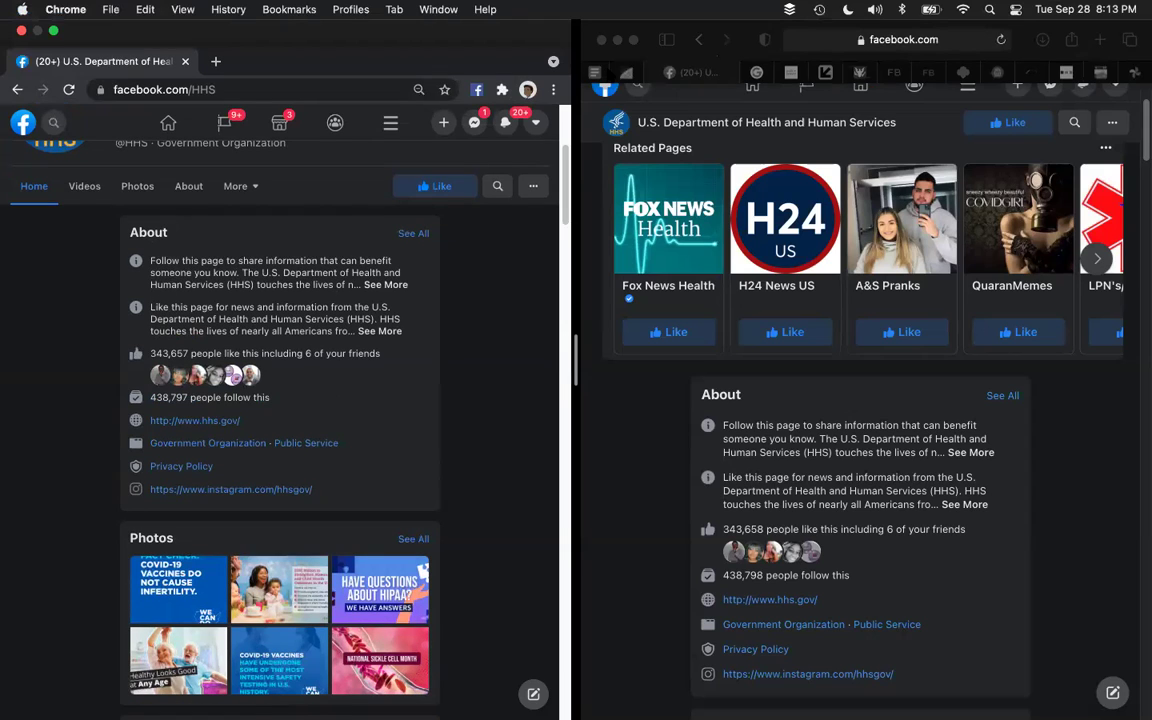